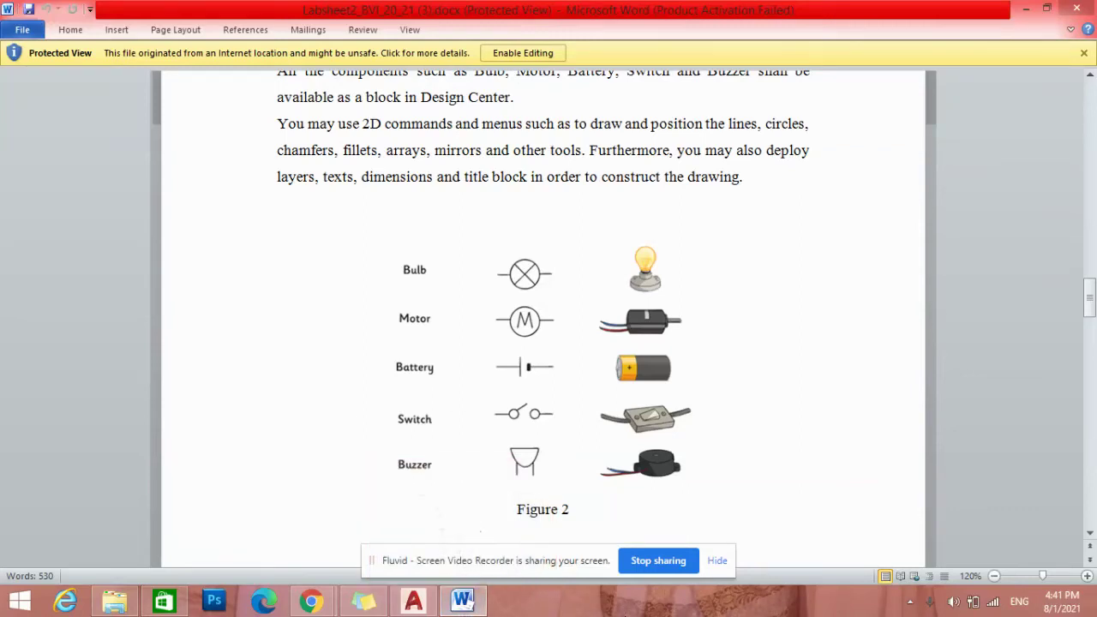
Review the Task 2 instructions and the component symbols and pictures in Figure 2 of the lab sheet.
{"action": "left_click", "coordinate": [717, 561]}
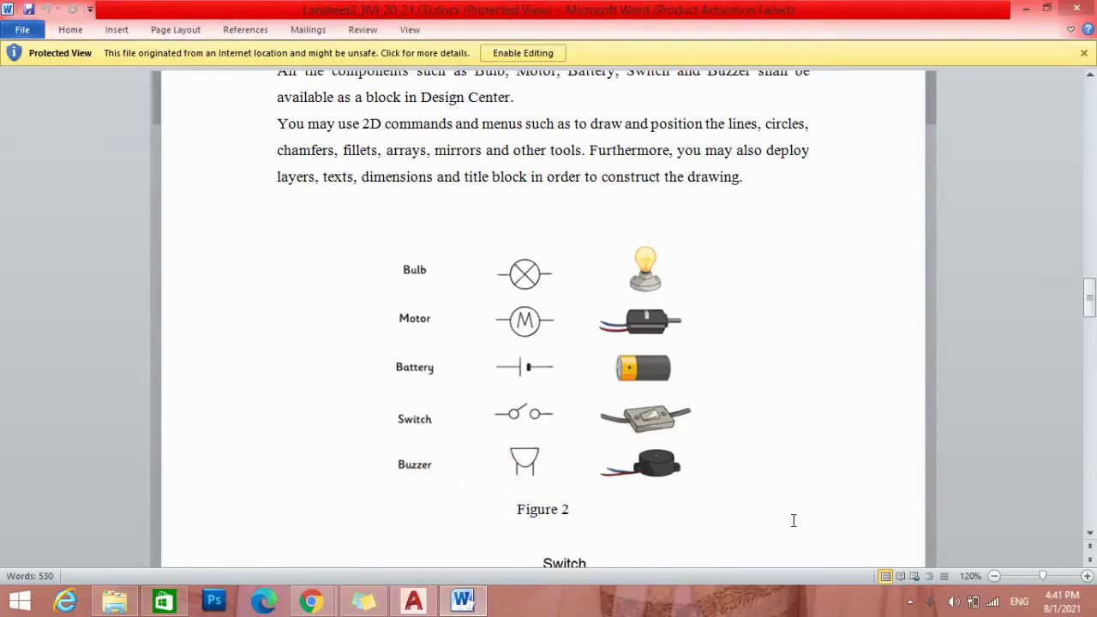
{"action": "scroll", "coordinate": [745, 471], "scroll_direction": "up", "scroll_amount": 1, "text": "ctrl"}
{"action": "scroll", "coordinate": [699, 426], "scroll_direction": "down", "scroll_amount": 1}
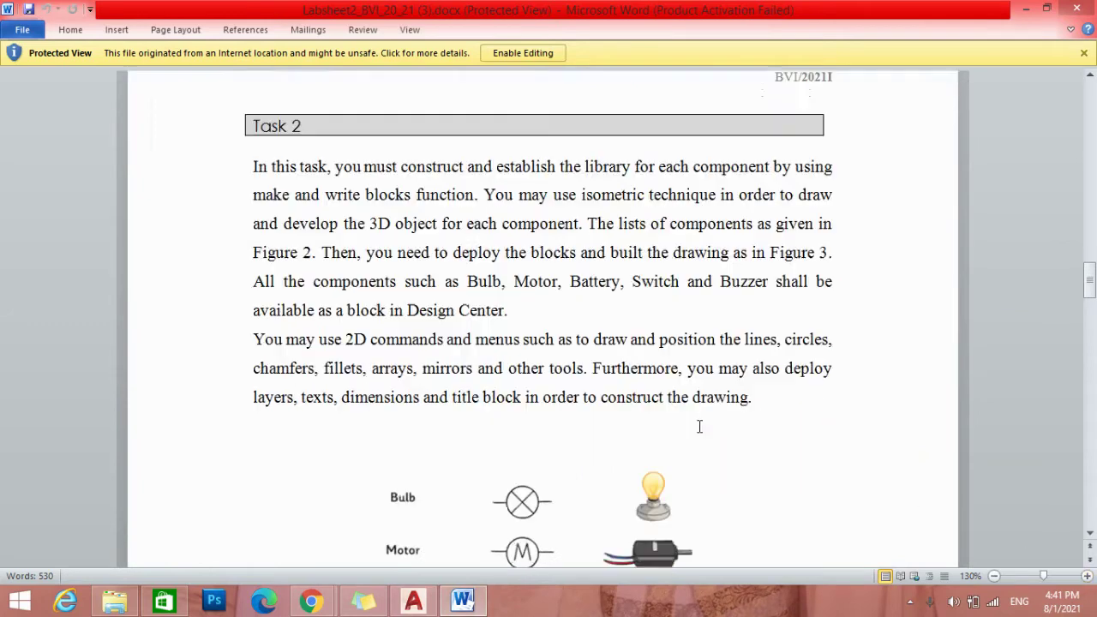
{"action": "scroll", "coordinate": [699, 426], "scroll_direction": "down", "scroll_amount": 5}
{"action": "scroll", "coordinate": [698, 470], "scroll_direction": "down", "scroll_amount": 2}
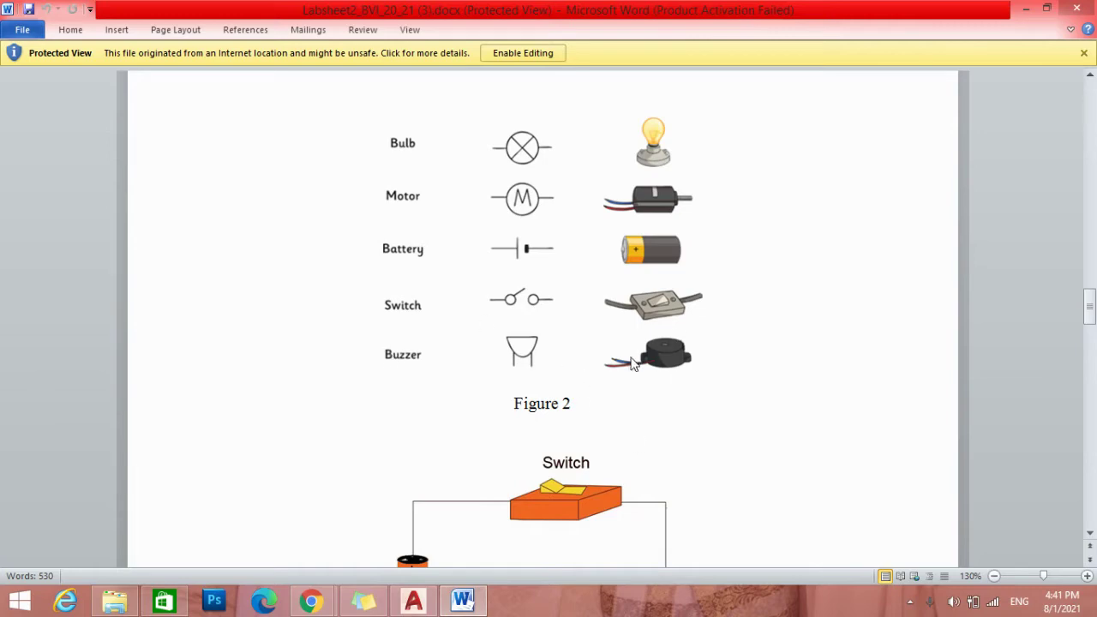
Switch to AutoCAD and draw a wide, flat horizontal ellipse by its center in the empty drawing.
{"action": "left_click", "coordinate": [413, 599]}
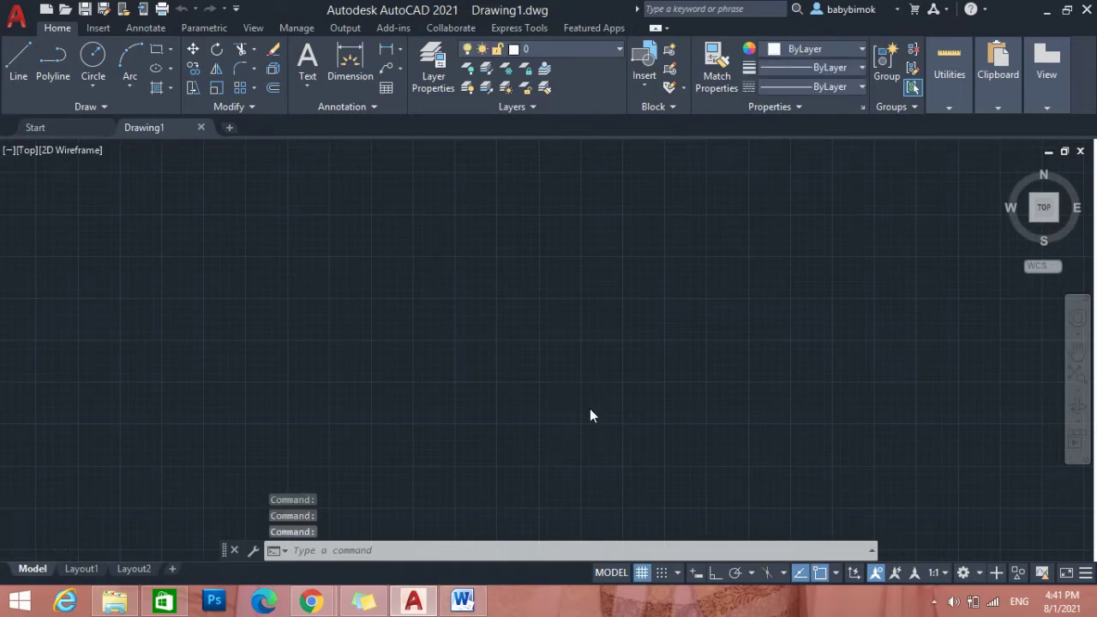
{"action": "scroll", "coordinate": [589, 409], "scroll_direction": "down", "scroll_amount": 3}
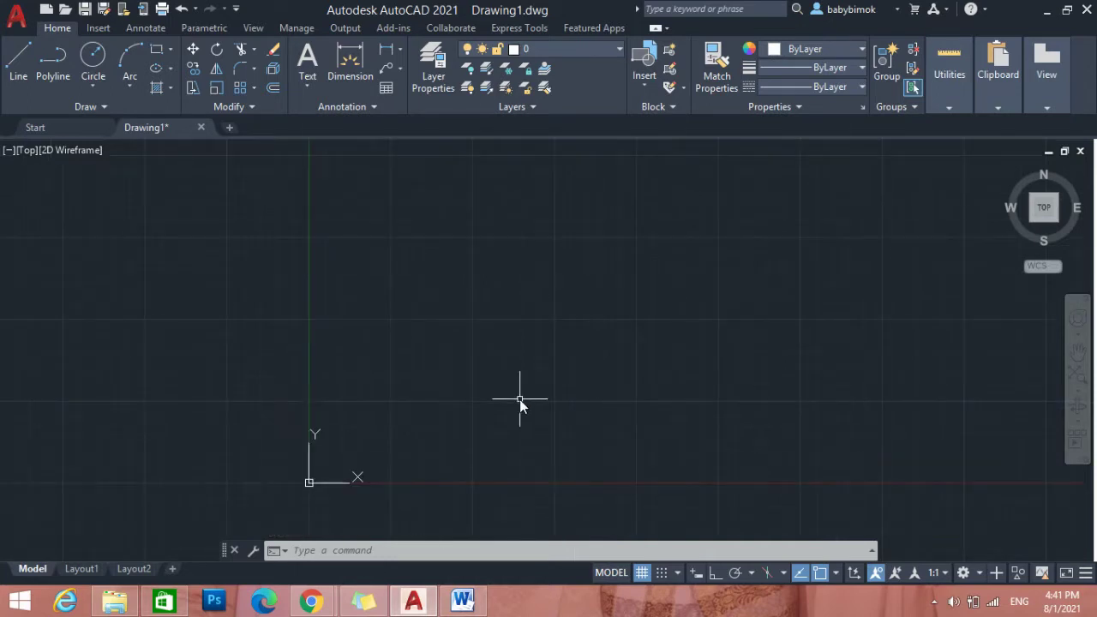
{"action": "scroll", "coordinate": [686, 324], "scroll_direction": "up", "scroll_amount": 2}
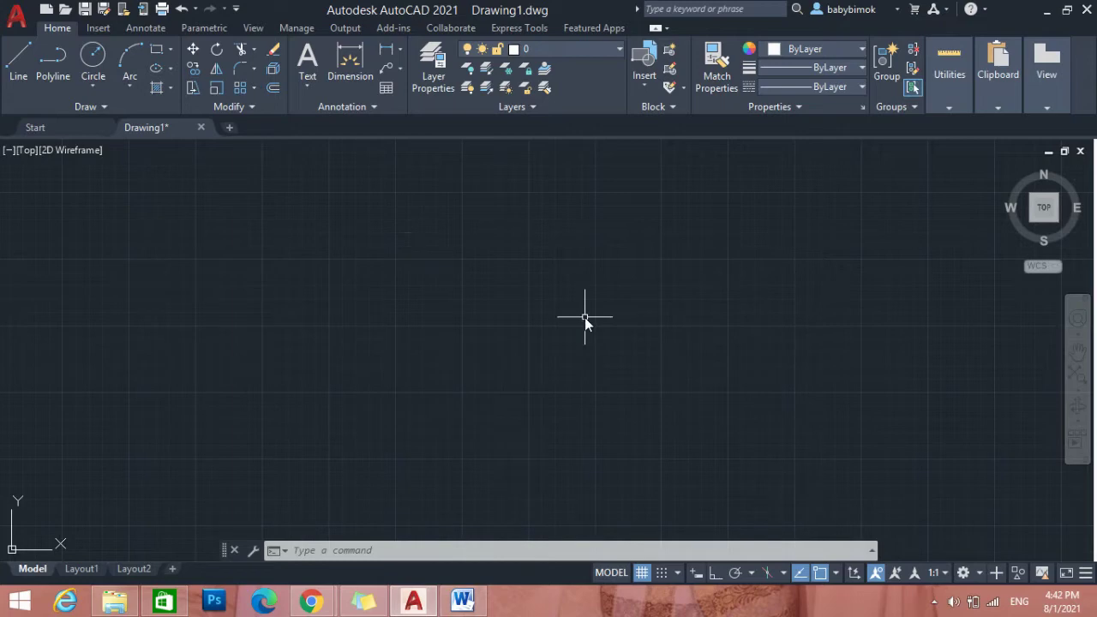
{"action": "left_click", "coordinate": [173, 69]}
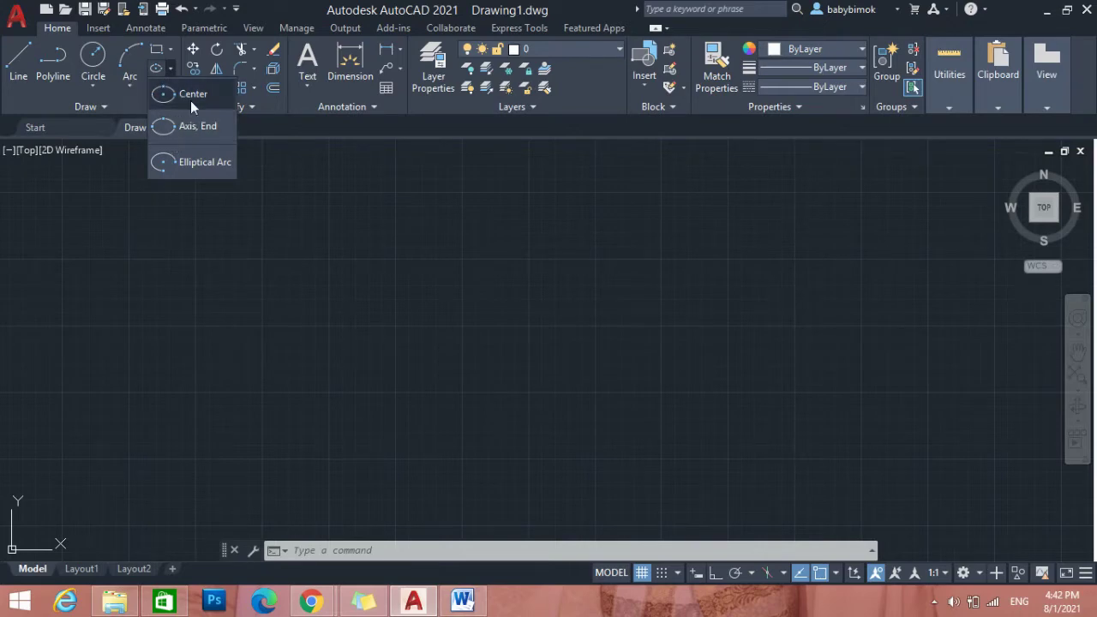
{"action": "left_click", "coordinate": [191, 96]}
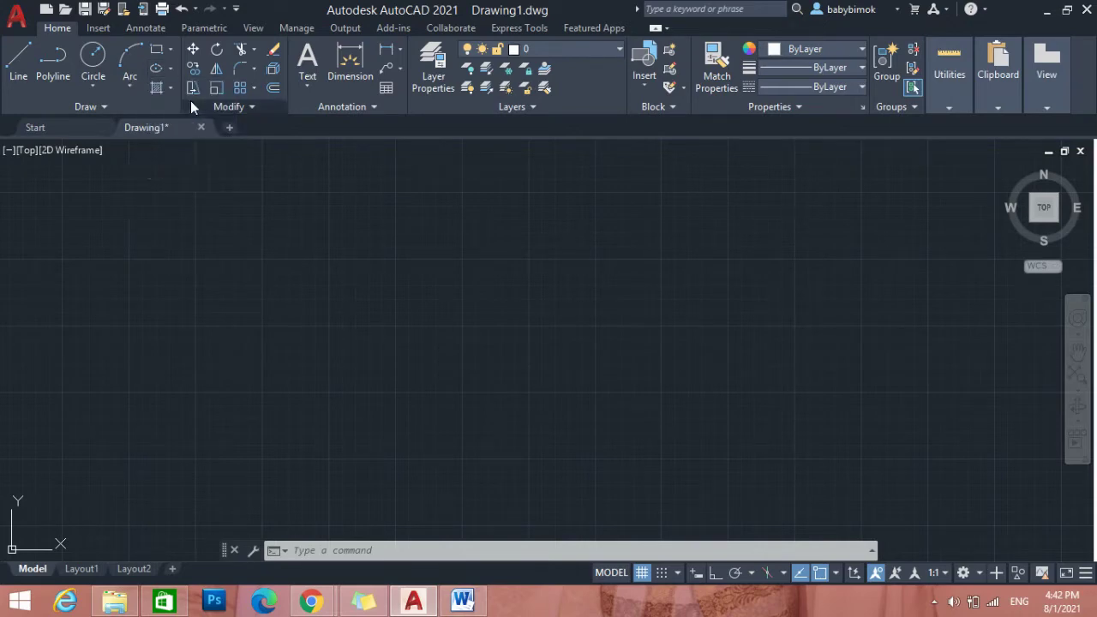
{"action": "left_click", "coordinate": [343, 274]}
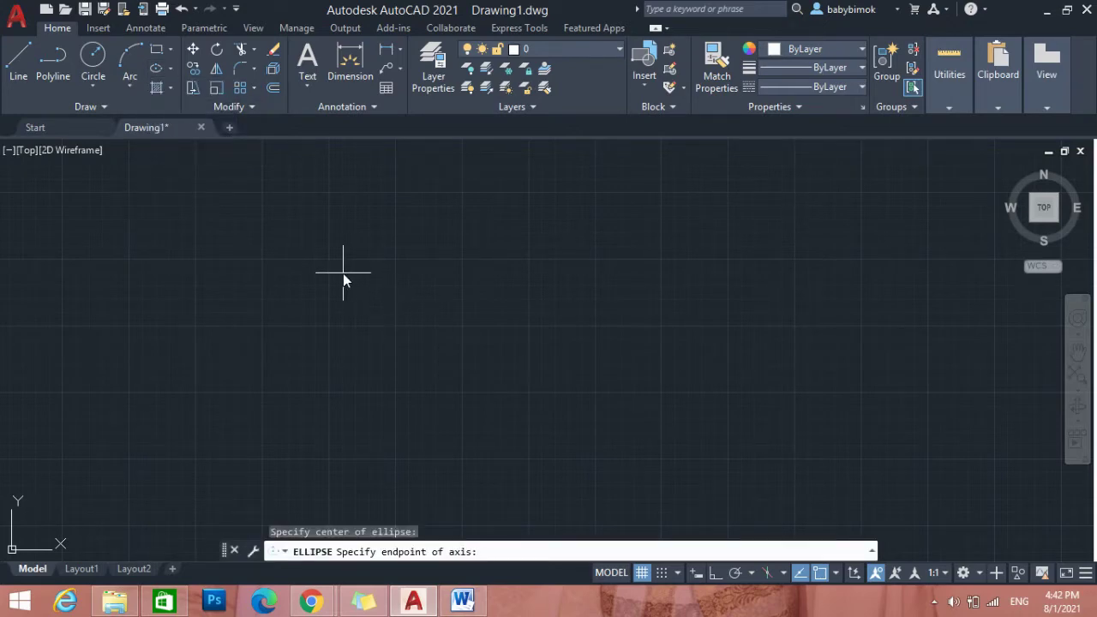
{"action": "left_click", "coordinate": [418, 273]}
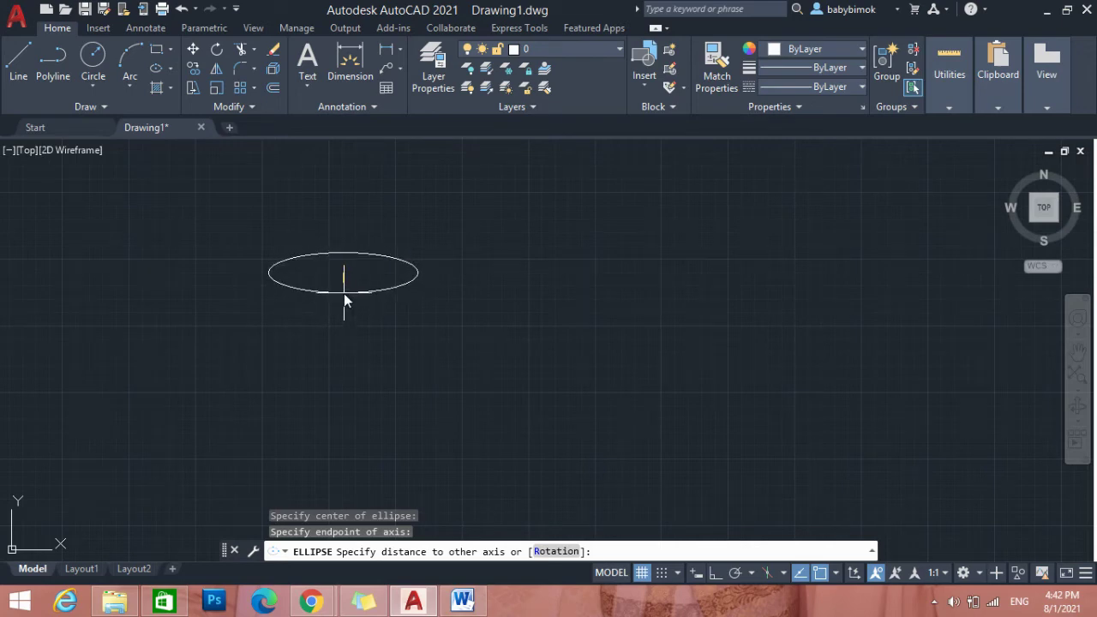
{"action": "left_click", "coordinate": [344, 293]}
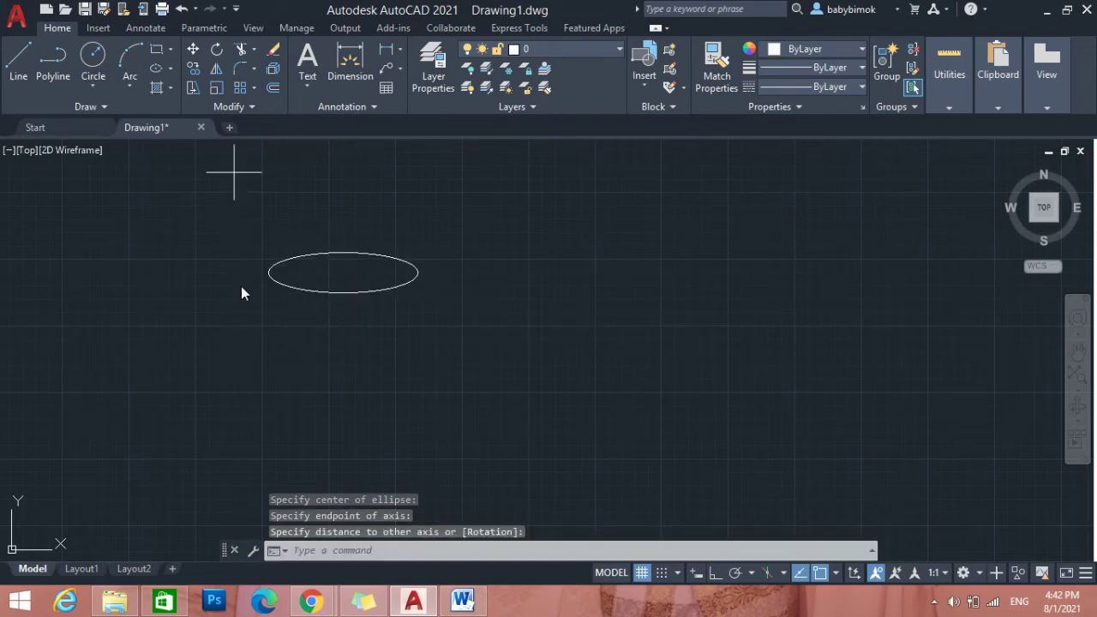
Copy the ellipse straight down to form the base of a cylinder, leaving a gap between the two ellipses.
{"action": "left_click", "coordinate": [234, 172]}
{"action": "left_click", "coordinate": [532, 369]}
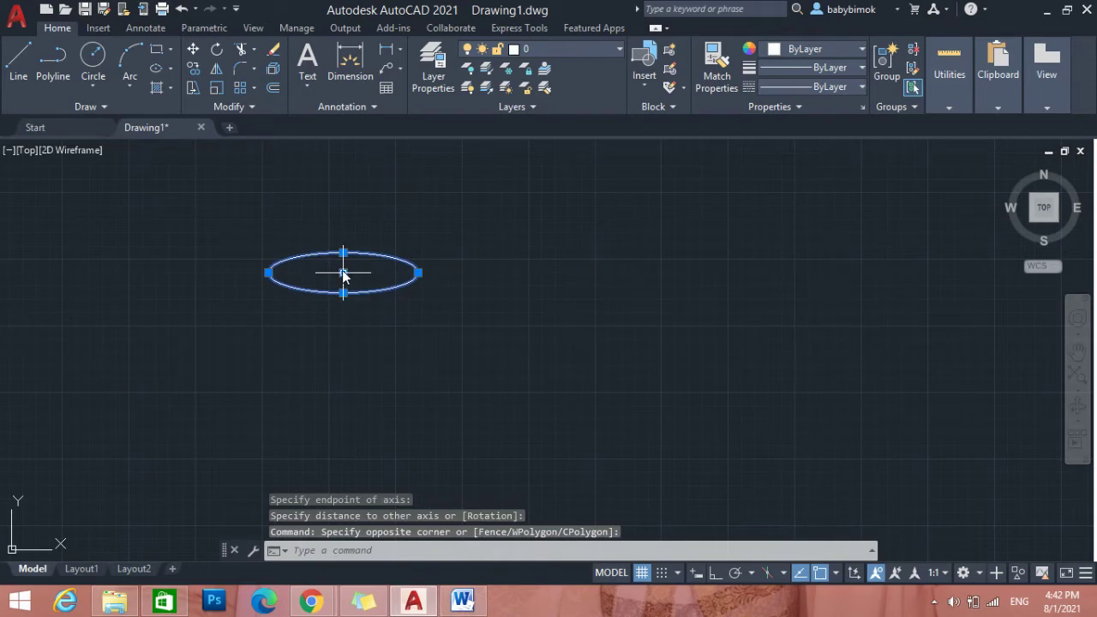
{"action": "right_click", "coordinate": [341, 270]}
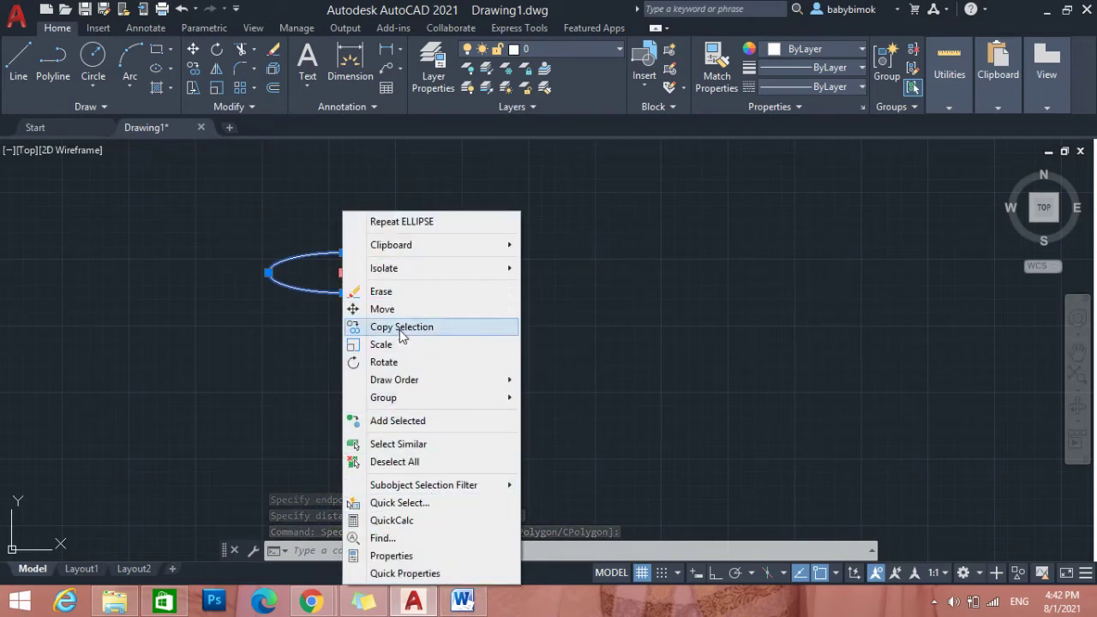
{"action": "key", "text": "Escape"}
{"action": "left_click", "coordinate": [348, 333]}
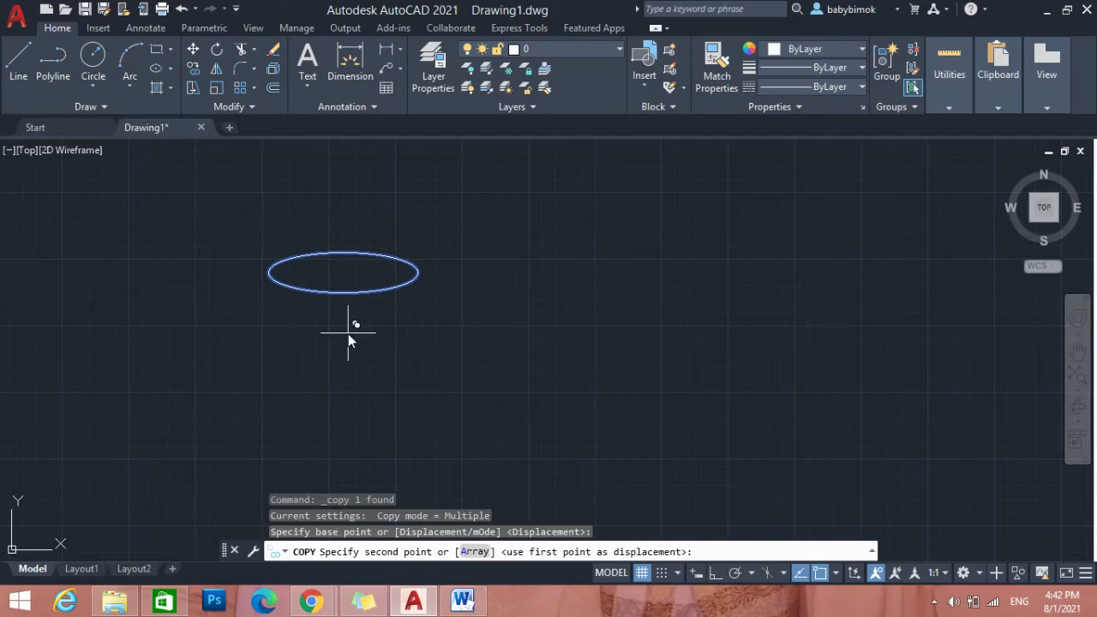
{"action": "left_click", "coordinate": [348, 334]}
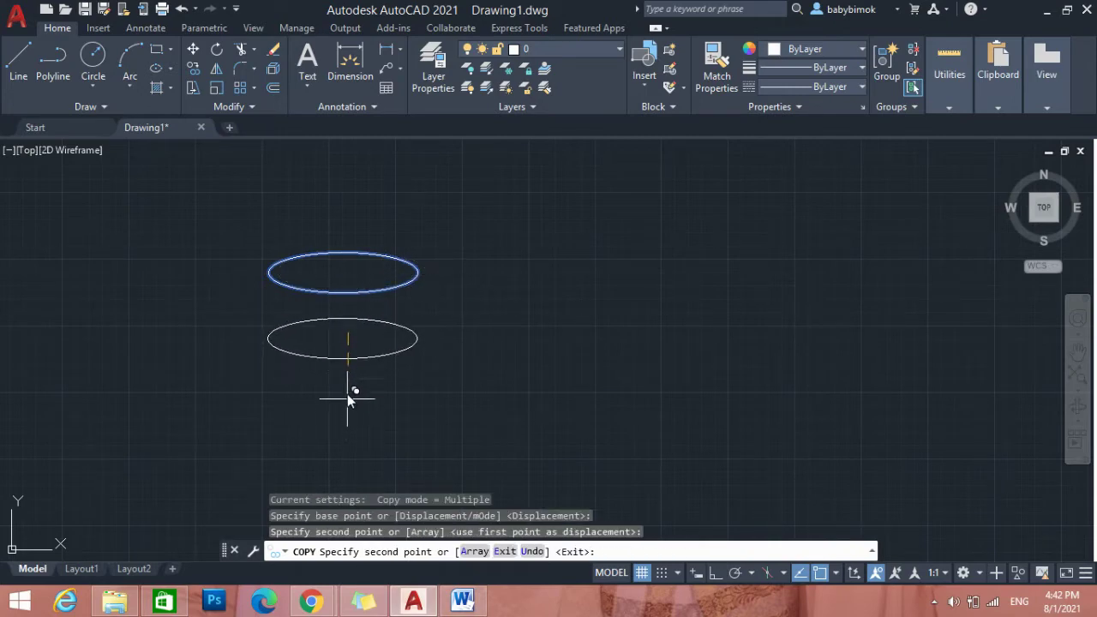
{"action": "left_click", "coordinate": [347, 416]}
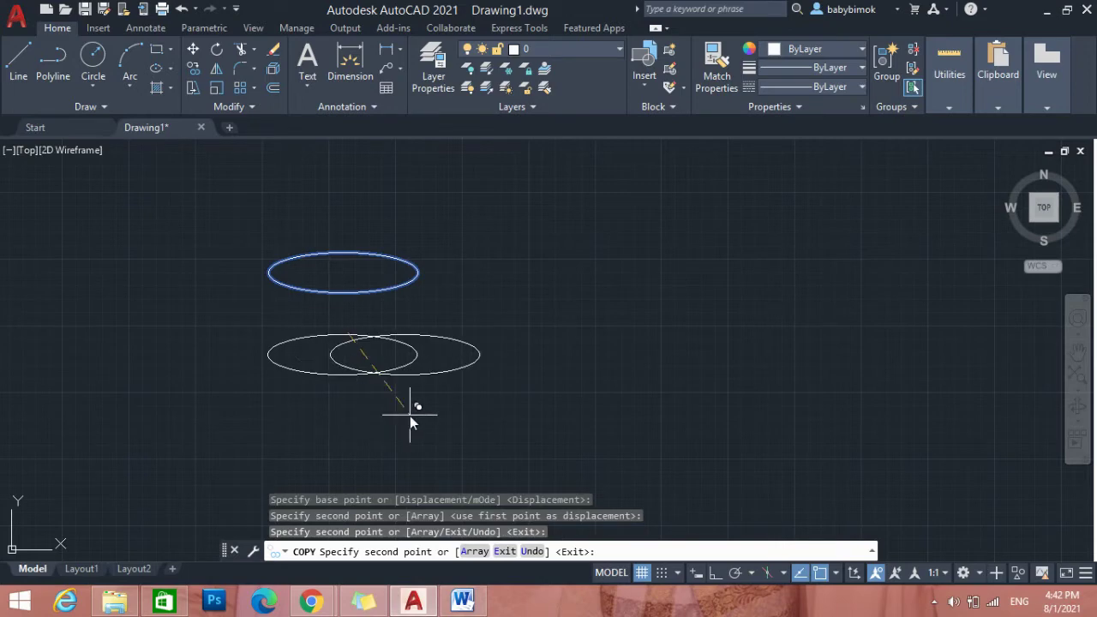
{"action": "key", "text": "Escape"}
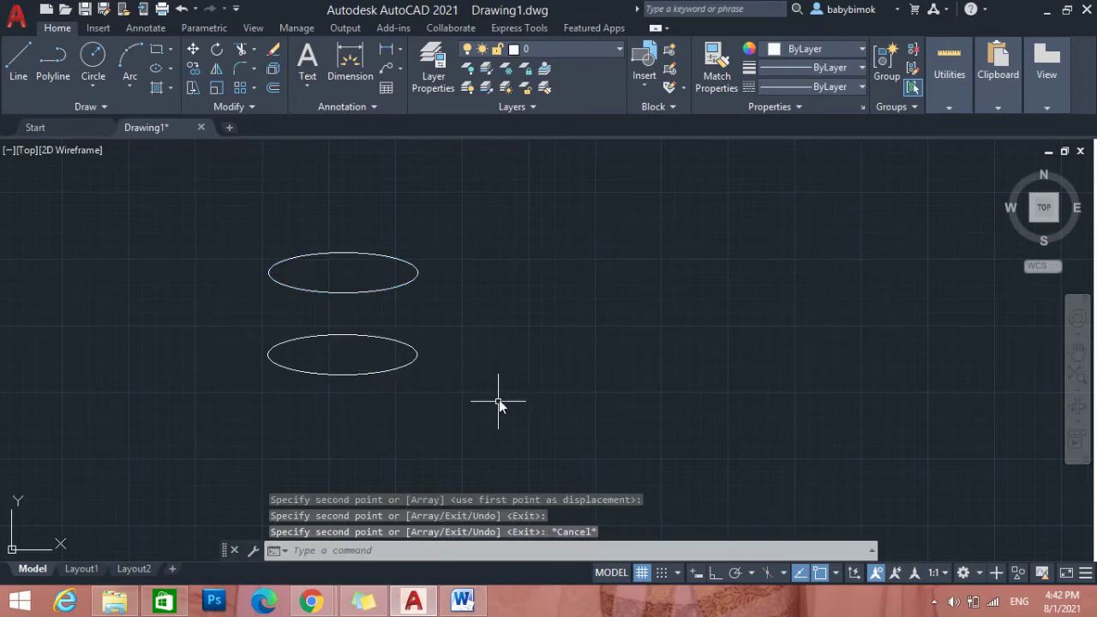
{"action": "scroll", "coordinate": [411, 366], "scroll_direction": "down", "scroll_amount": 4}
{"action": "scroll", "coordinate": [219, 360], "scroll_direction": "up", "scroll_amount": 4}
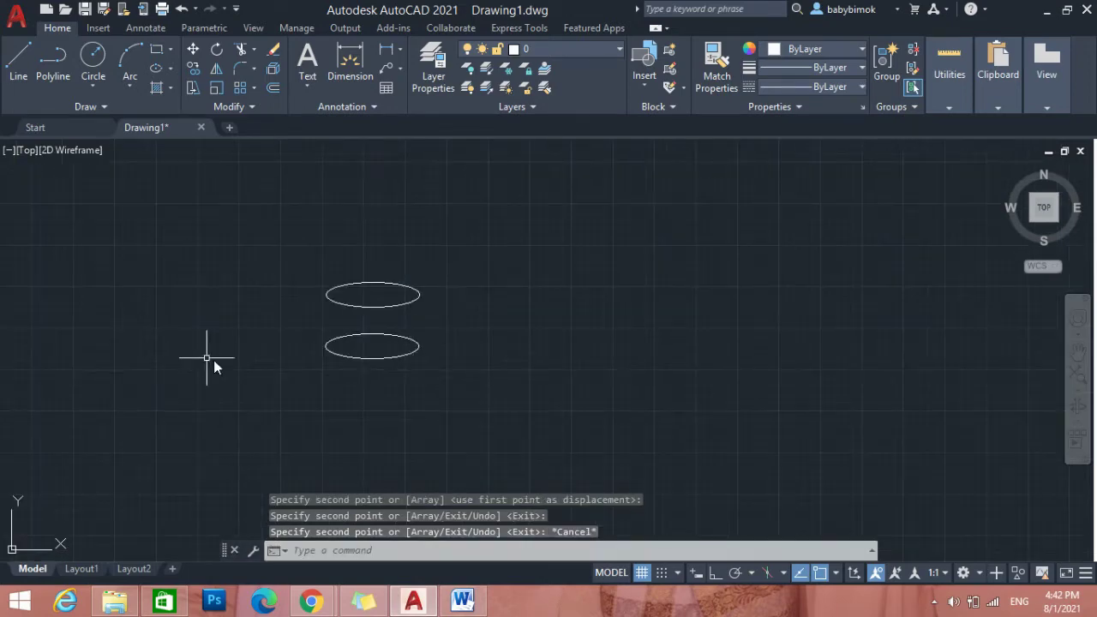
{"action": "scroll", "coordinate": [274, 304], "scroll_direction": "up", "scroll_amount": 3}
{"action": "scroll", "coordinate": [711, 308], "scroll_direction": "down", "scroll_amount": 3}
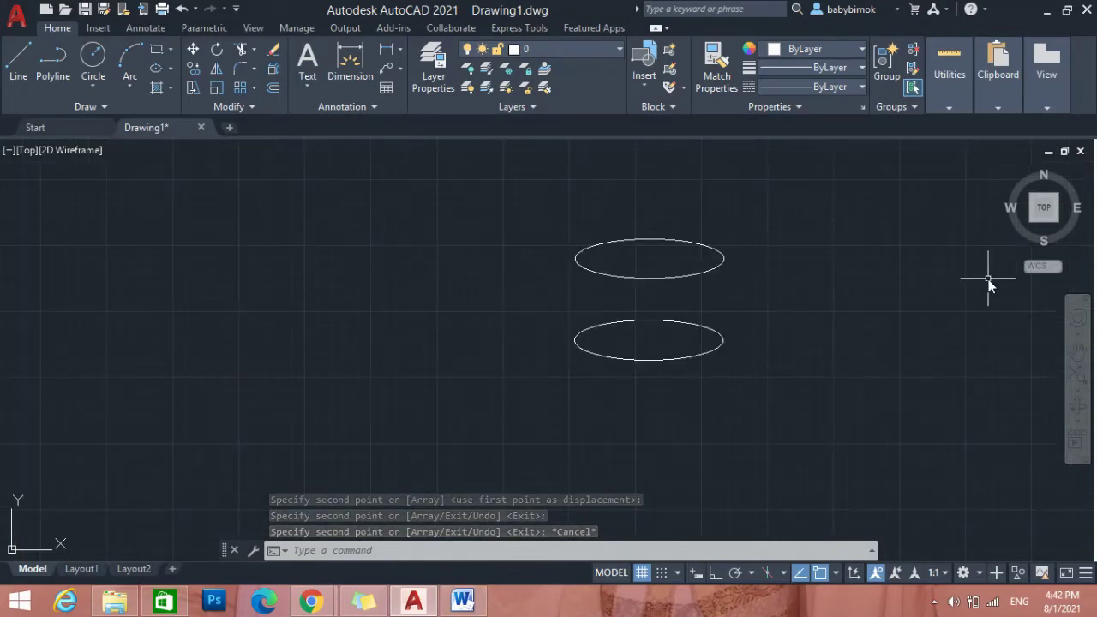
{"action": "scroll", "coordinate": [988, 279], "scroll_direction": "up", "scroll_amount": 4}
{"action": "scroll", "coordinate": [732, 278], "scroll_direction": "down", "scroll_amount": 3}
{"action": "scroll", "coordinate": [707, 294], "scroll_direction": "up", "scroll_amount": 2}
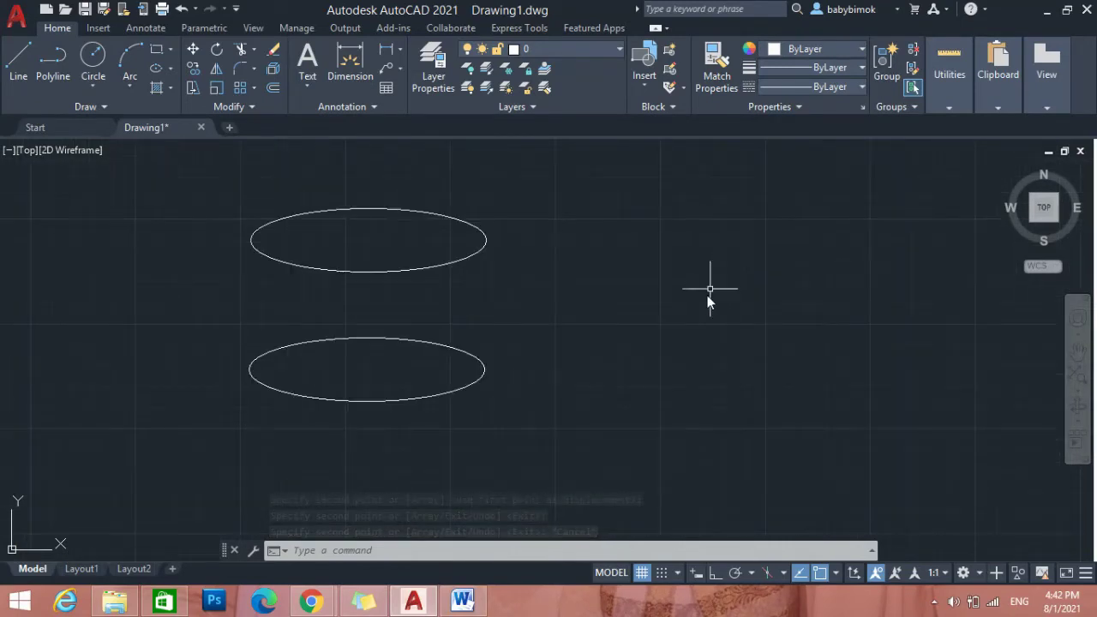
Draw a line joining the right quadrants of the upper and lower ellipses.
{"action": "left_click", "coordinate": [388, 551]}
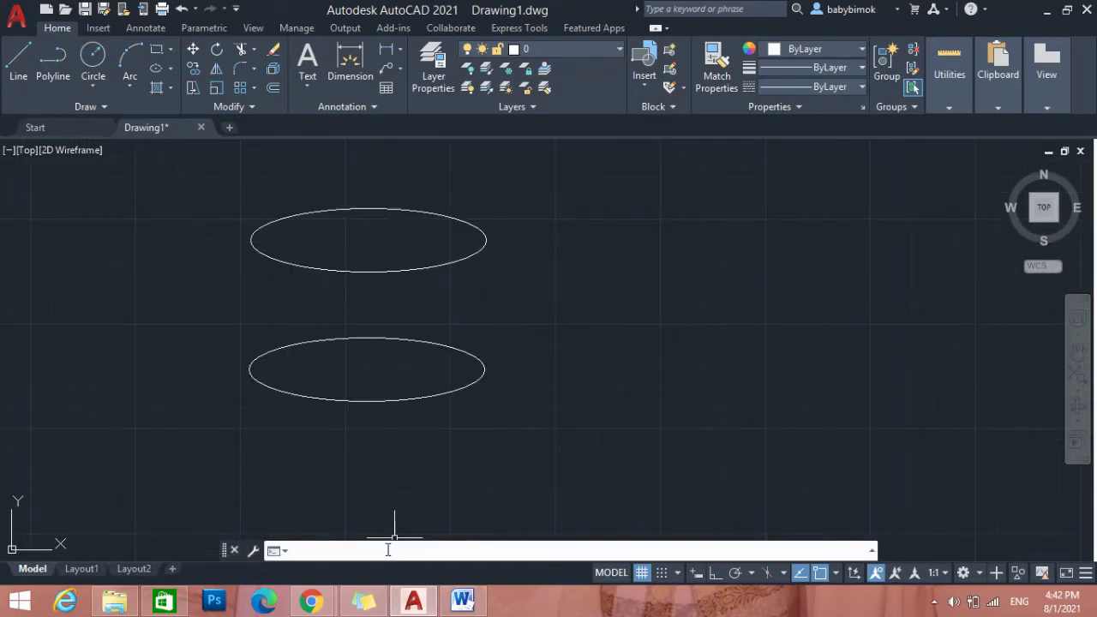
{"action": "type", "text": "1"}
{"action": "key", "text": "Return"}
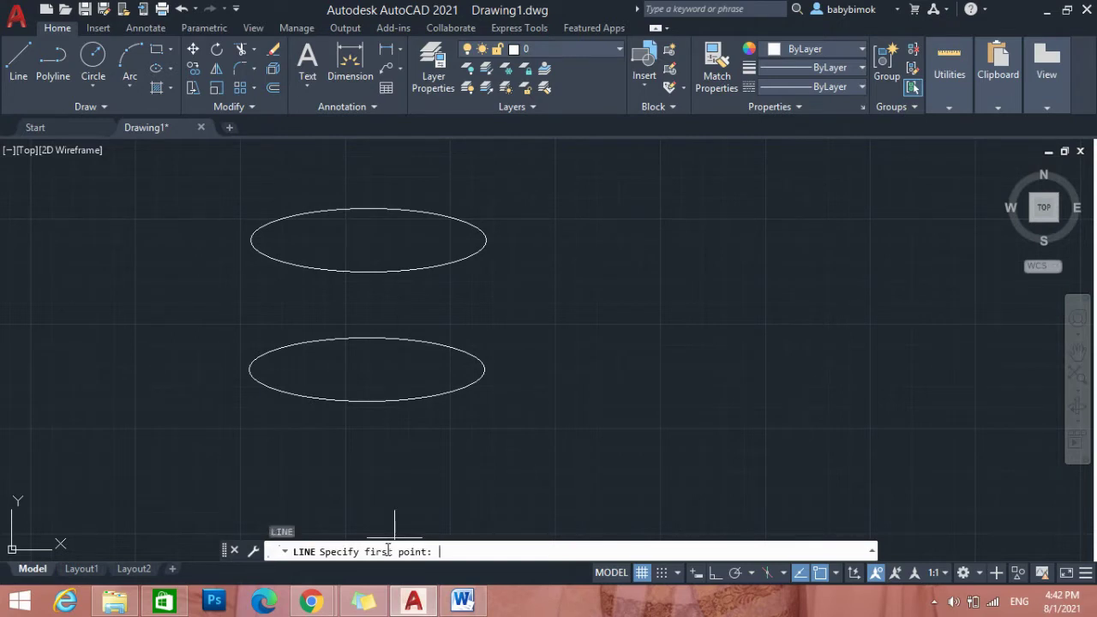
{"action": "left_click", "coordinate": [486, 240]}
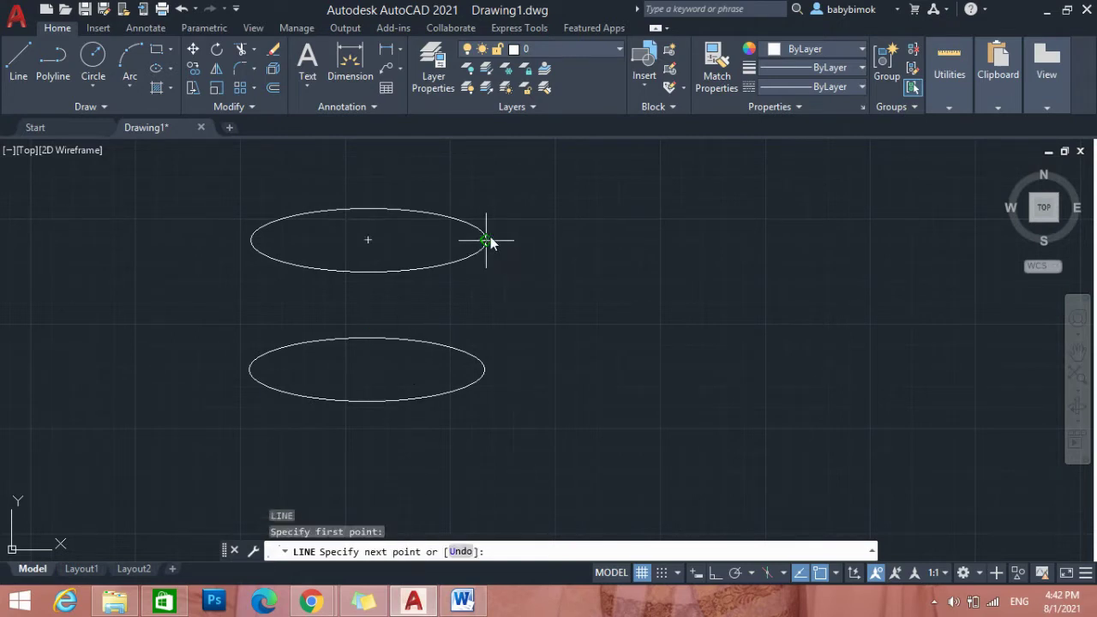
{"action": "left_click", "coordinate": [485, 368]}
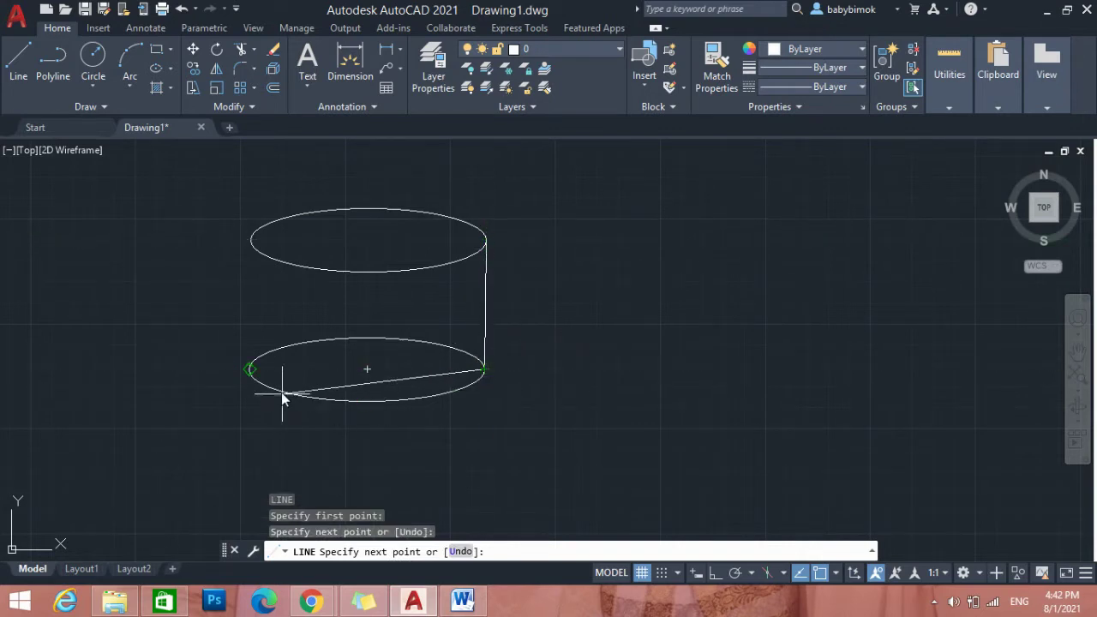
{"action": "key", "text": "Escape"}
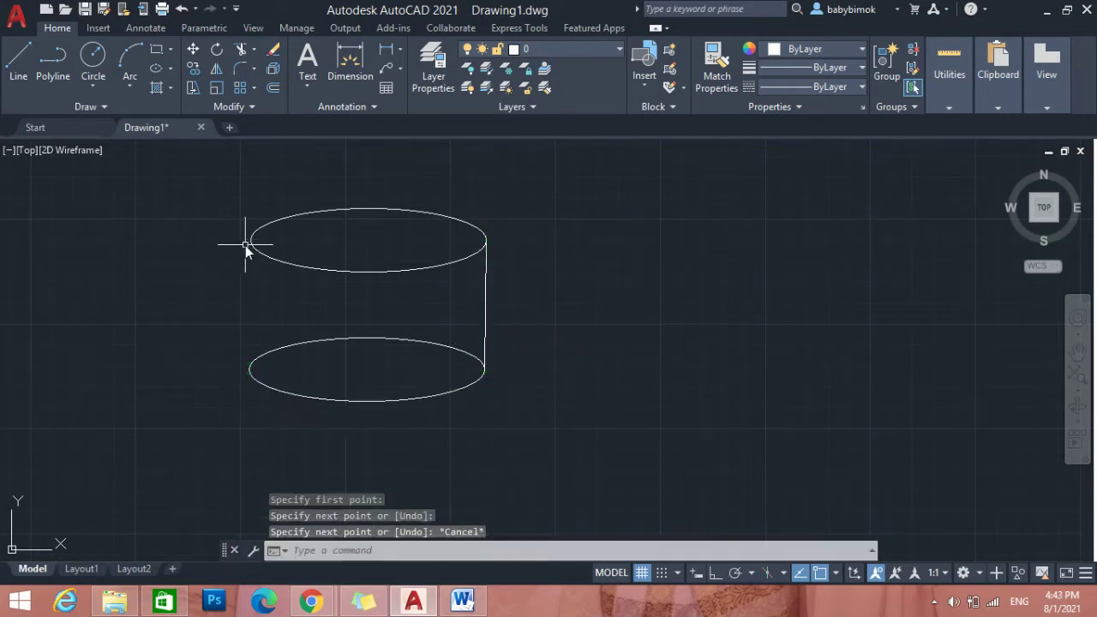
Draw a line joining the left quadrants of the two ellipses to close the cylinder's side.
{"action": "key", "text": "space"}
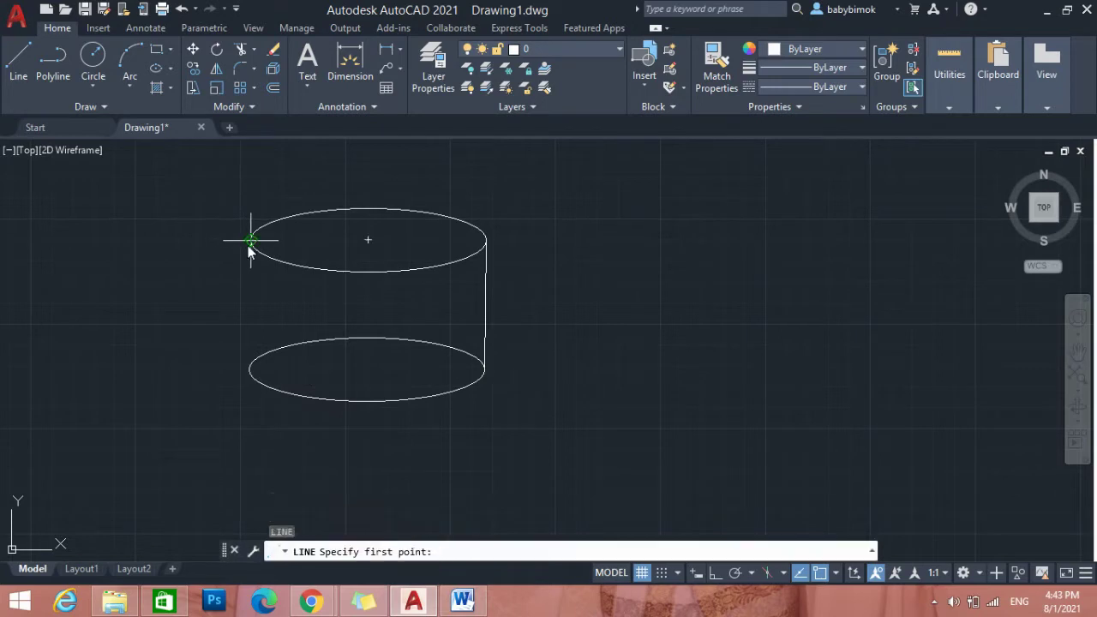
{"action": "left_click", "coordinate": [249, 241]}
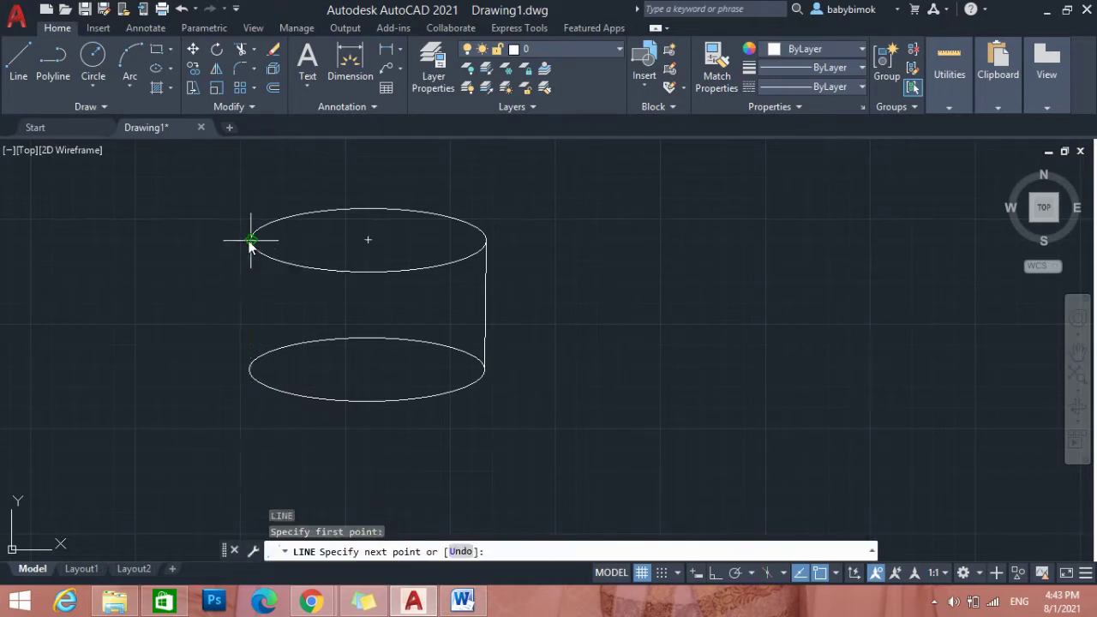
{"action": "left_click", "coordinate": [250, 370]}
{"action": "key", "text": "space"}
{"action": "scroll", "coordinate": [298, 424], "scroll_direction": "down", "scroll_amount": 2}
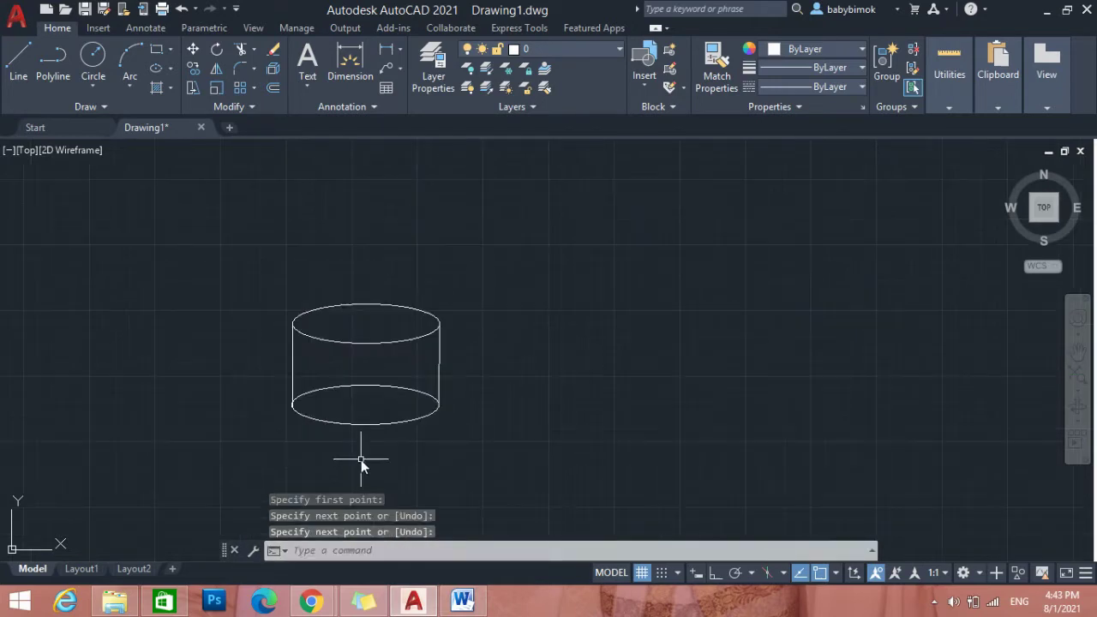
{"action": "scroll", "coordinate": [249, 448], "scroll_direction": "down", "scroll_amount": 5}
{"action": "scroll", "coordinate": [172, 455], "scroll_direction": "up", "scroll_amount": 8}
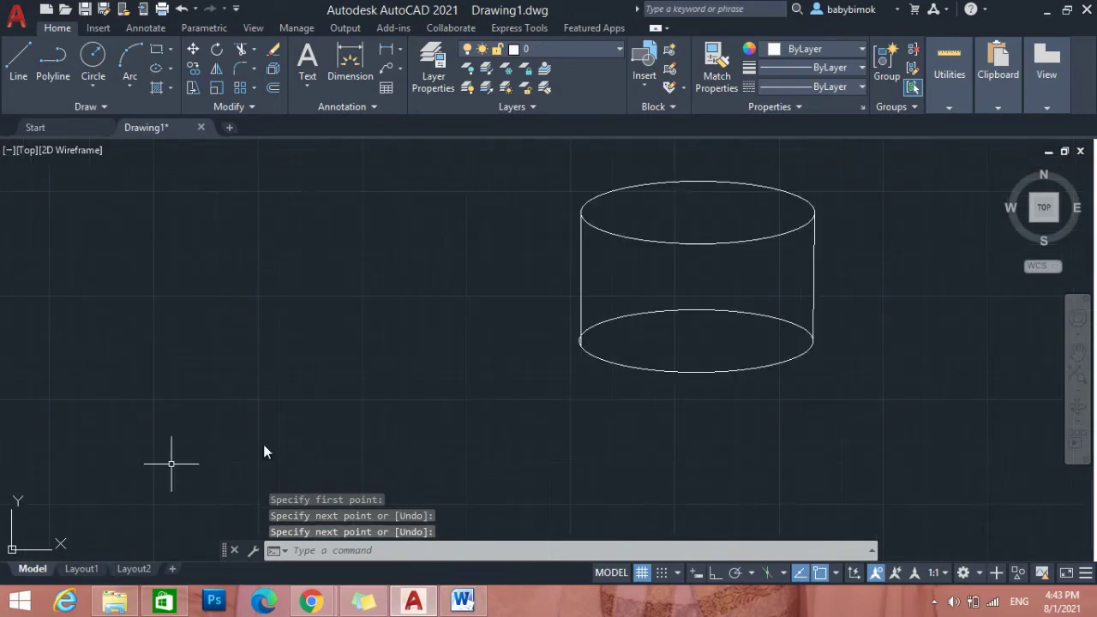
{"action": "scroll", "coordinate": [928, 409], "scroll_direction": "down", "scroll_amount": 4}
{"action": "scroll", "coordinate": [972, 374], "scroll_direction": "up", "scroll_amount": 4}
{"action": "scroll", "coordinate": [923, 327], "scroll_direction": "down", "scroll_amount": 2}
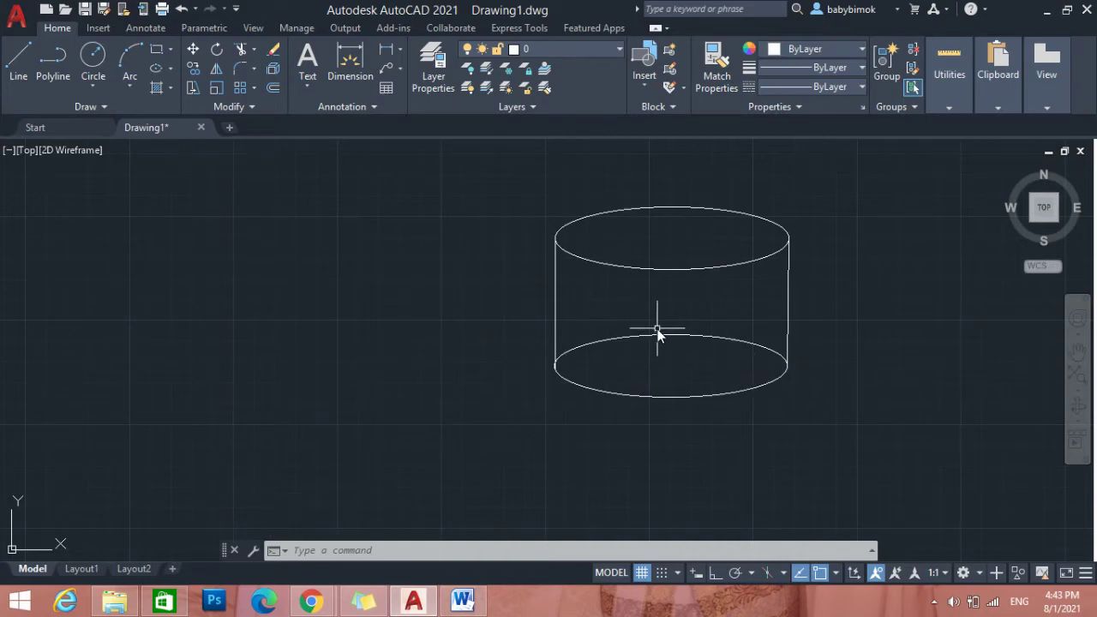
{"action": "scroll", "coordinate": [834, 397], "scroll_direction": "up", "scroll_amount": 2}
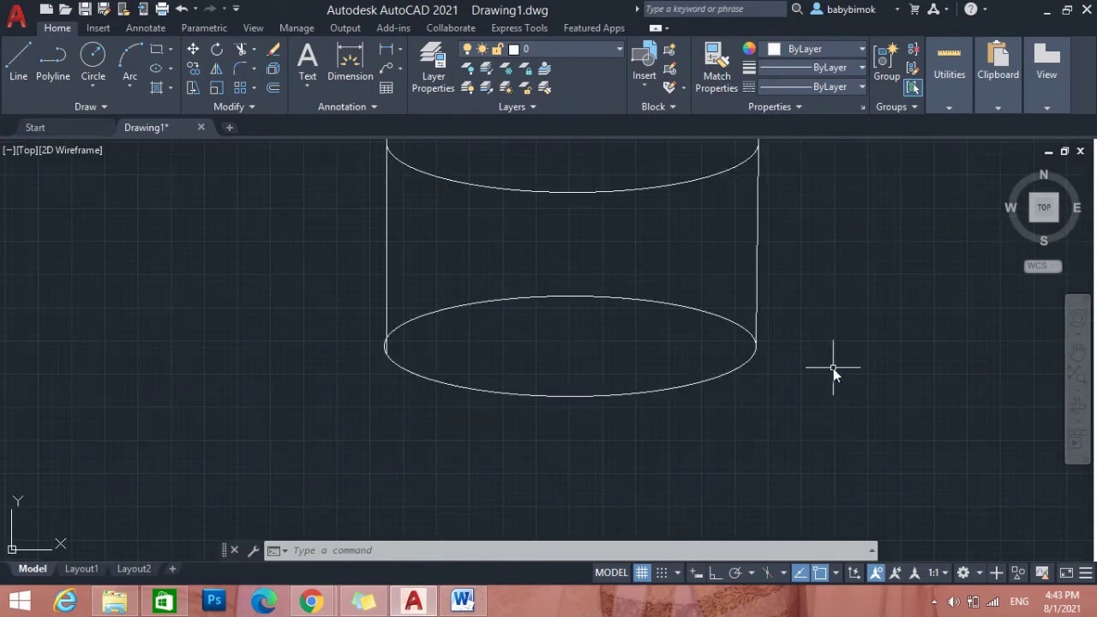
{"action": "scroll", "coordinate": [814, 365], "scroll_direction": "down", "scroll_amount": 2}
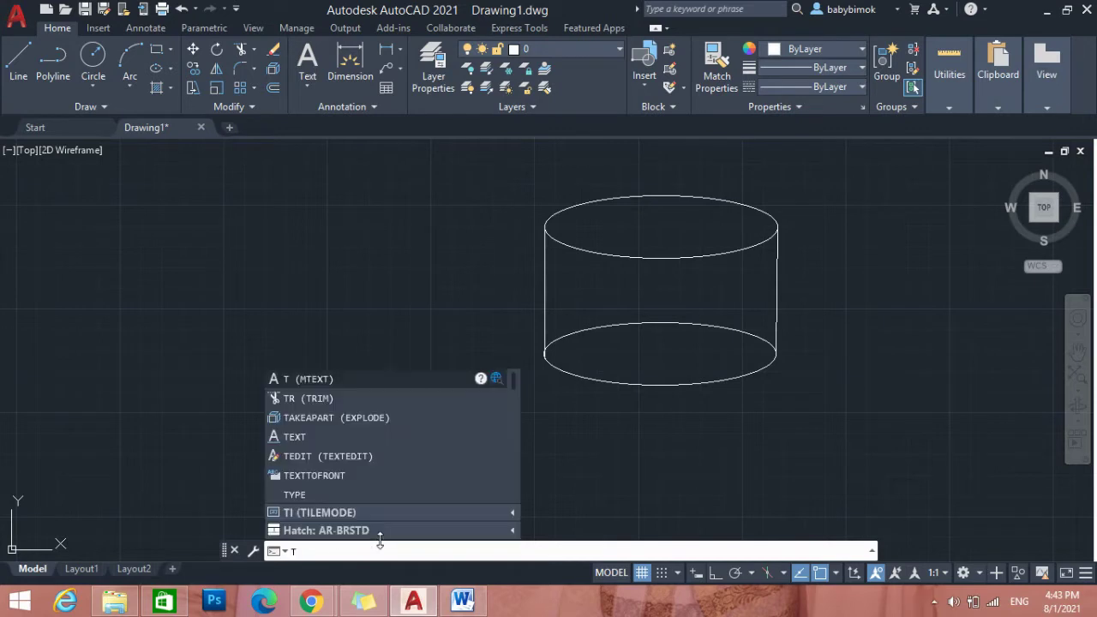
Trim away the hidden back half of the lower ellipse between the two side lines.
{"action": "type", "text": "rim"}
{"action": "key", "text": "Return"}
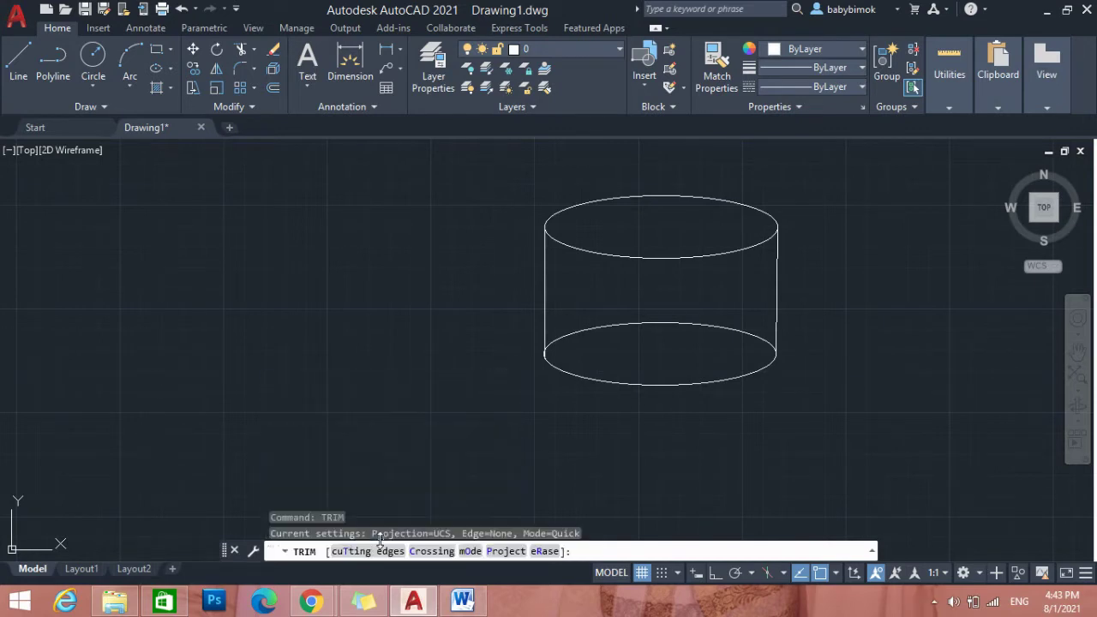
{"action": "left_click", "coordinate": [652, 326]}
{"action": "scroll", "coordinate": [890, 430], "scroll_direction": "down", "scroll_amount": 2}
{"action": "scroll", "coordinate": [1021, 433], "scroll_direction": "up", "scroll_amount": 2}
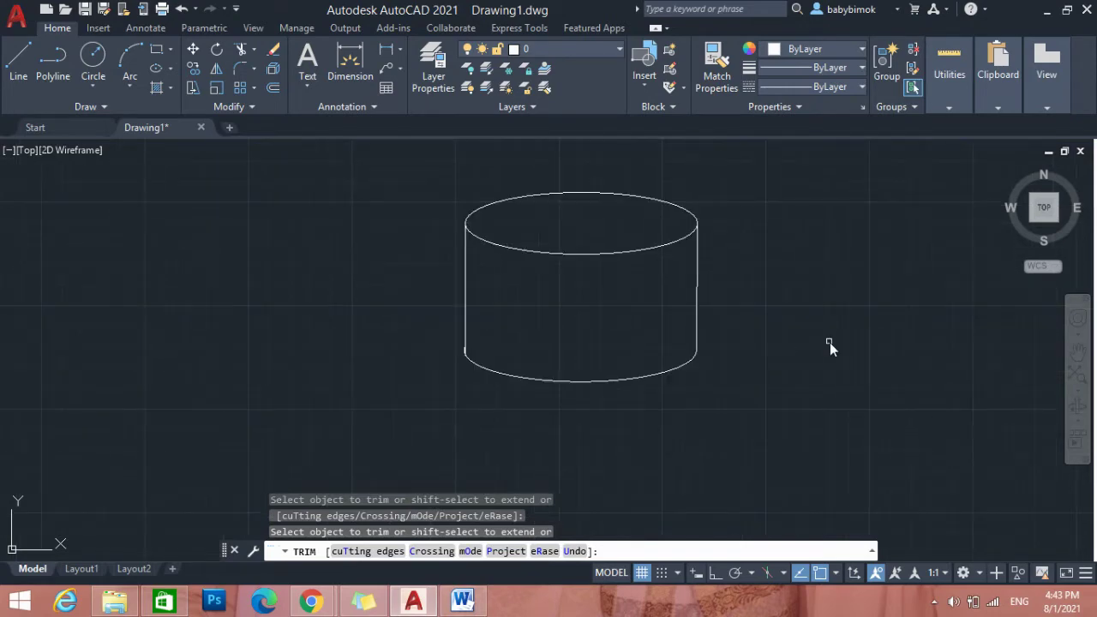
{"action": "scroll", "coordinate": [830, 343], "scroll_direction": "down", "scroll_amount": 2}
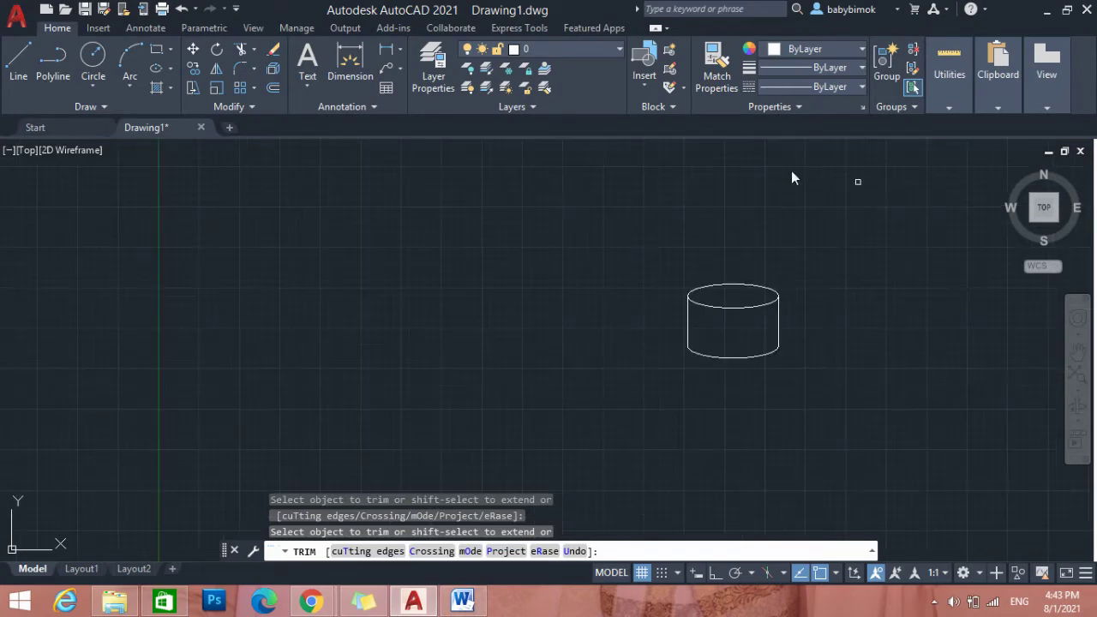
Draw a small flat ellipse centred on the cylinder's top face.
{"action": "left_click", "coordinate": [462, 602]}
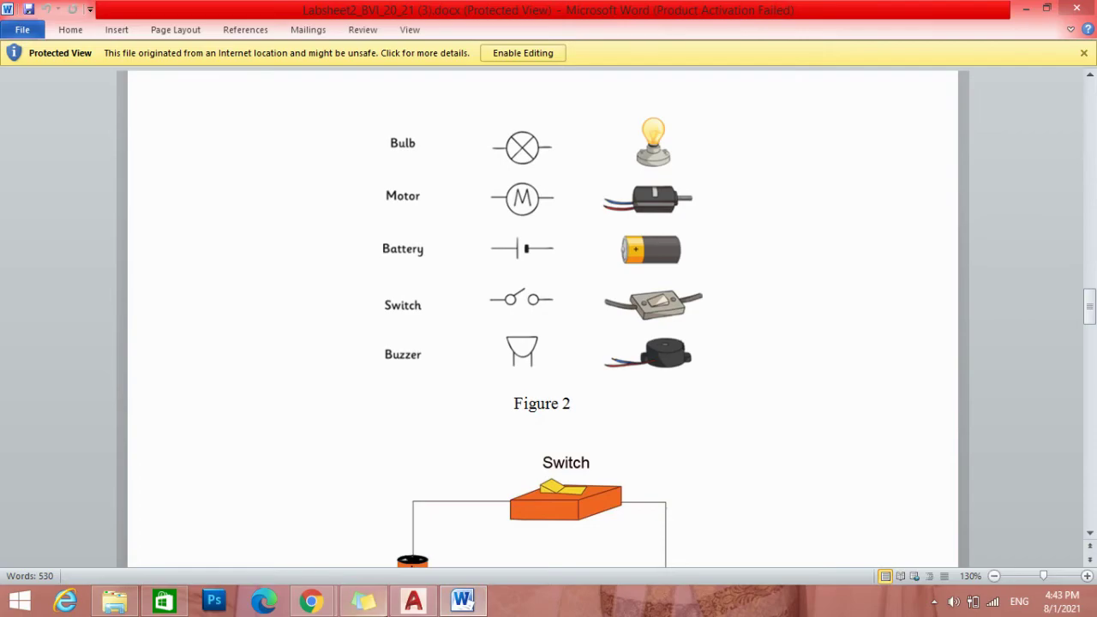
{"action": "left_click", "coordinate": [413, 602]}
{"action": "scroll", "coordinate": [891, 345], "scroll_direction": "up", "scroll_amount": 4}
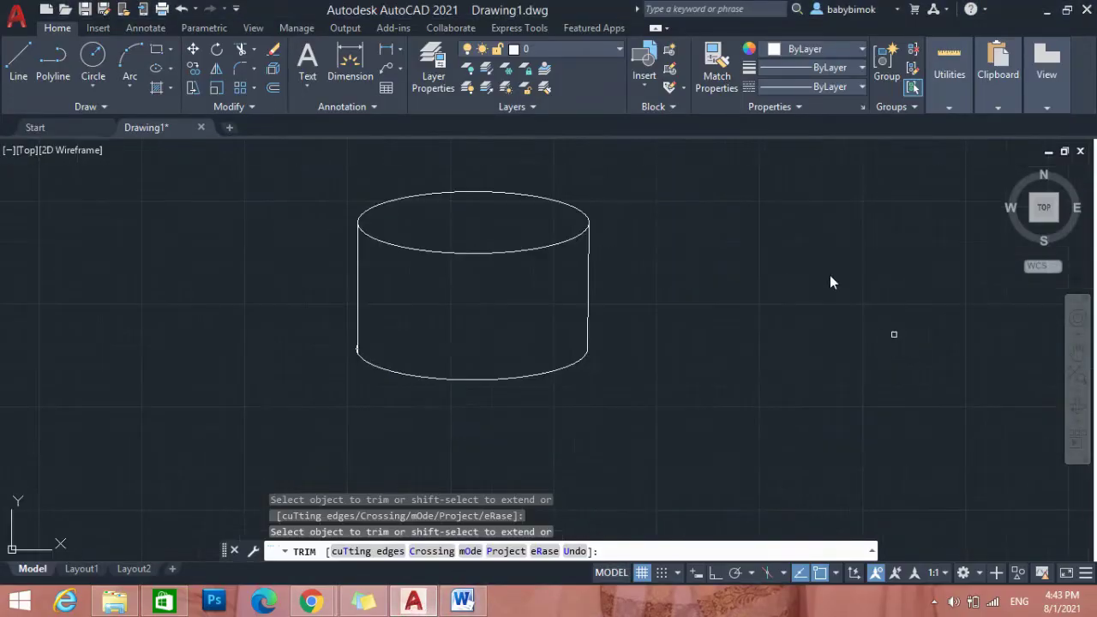
{"action": "key", "text": "Escape"}
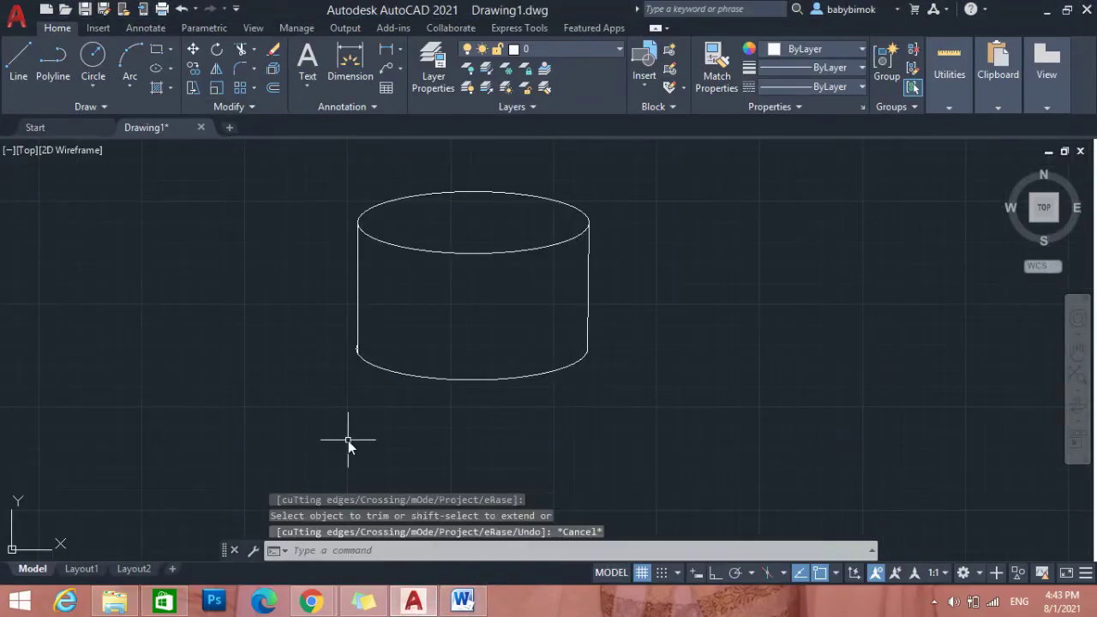
{"action": "left_click", "coordinate": [174, 71]}
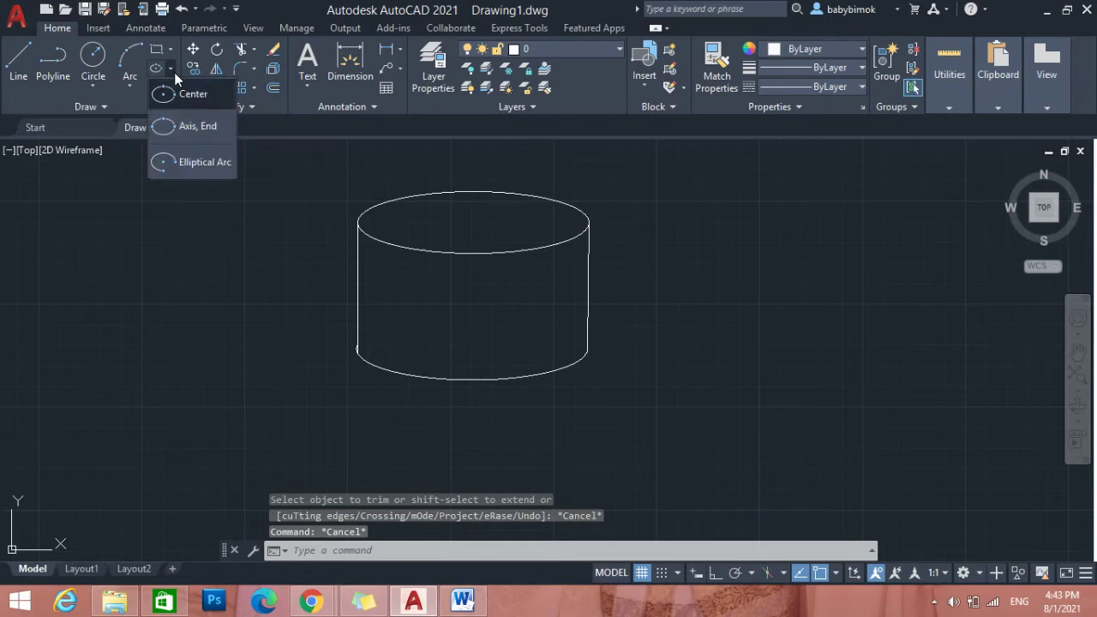
{"action": "left_click", "coordinate": [189, 94]}
{"action": "left_click", "coordinate": [471, 220]}
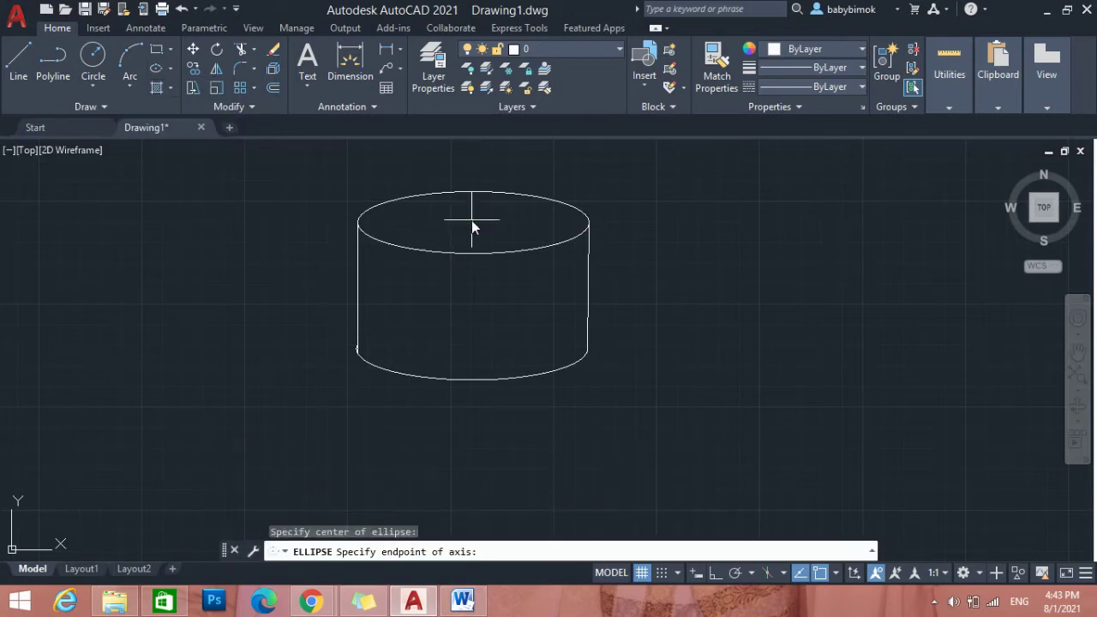
{"action": "left_click", "coordinate": [501, 224]}
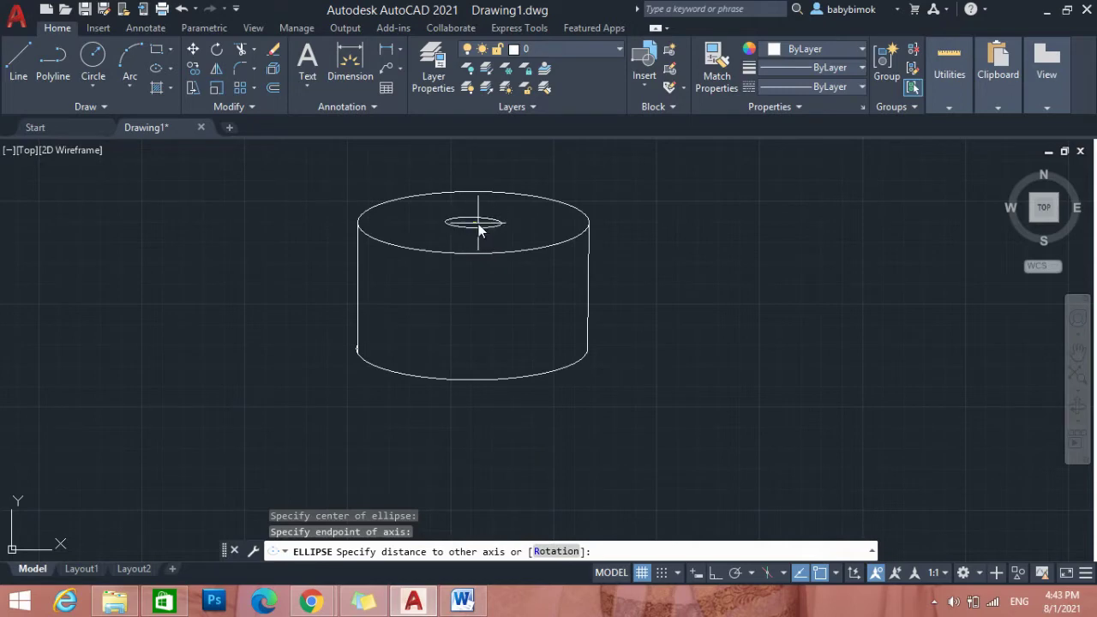
{"action": "left_click", "coordinate": [478, 226]}
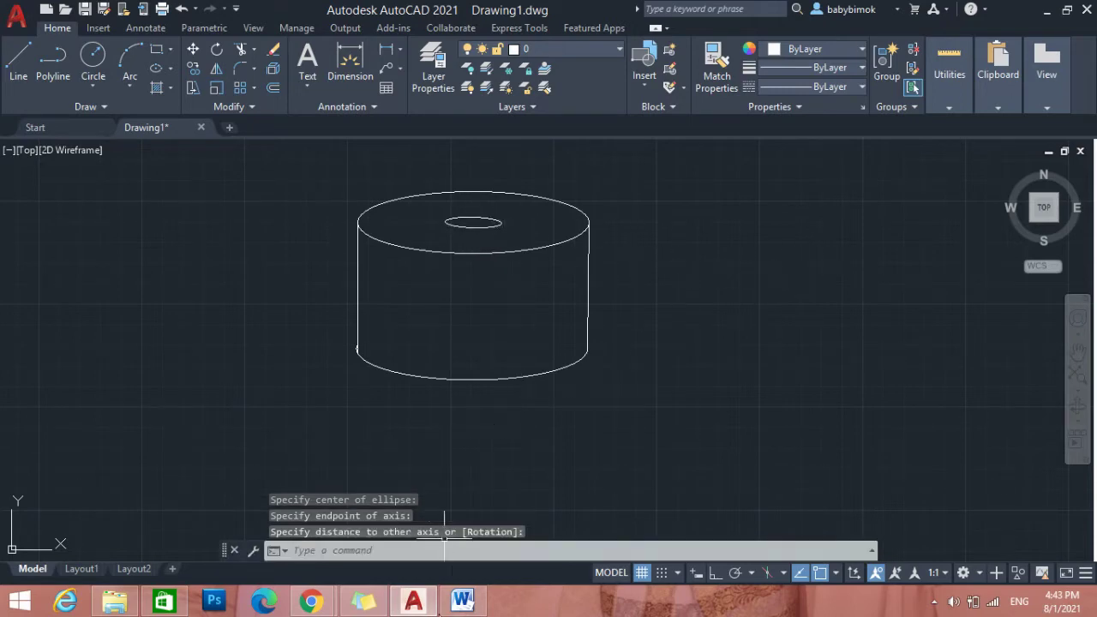
Switch to the Word lab sheet, enlarge it to 150% and examine the buzzer picture in Figure 2.
{"action": "left_click", "coordinate": [463, 602]}
{"action": "scroll", "coordinate": [651, 391], "scroll_direction": "up", "scroll_amount": 1}
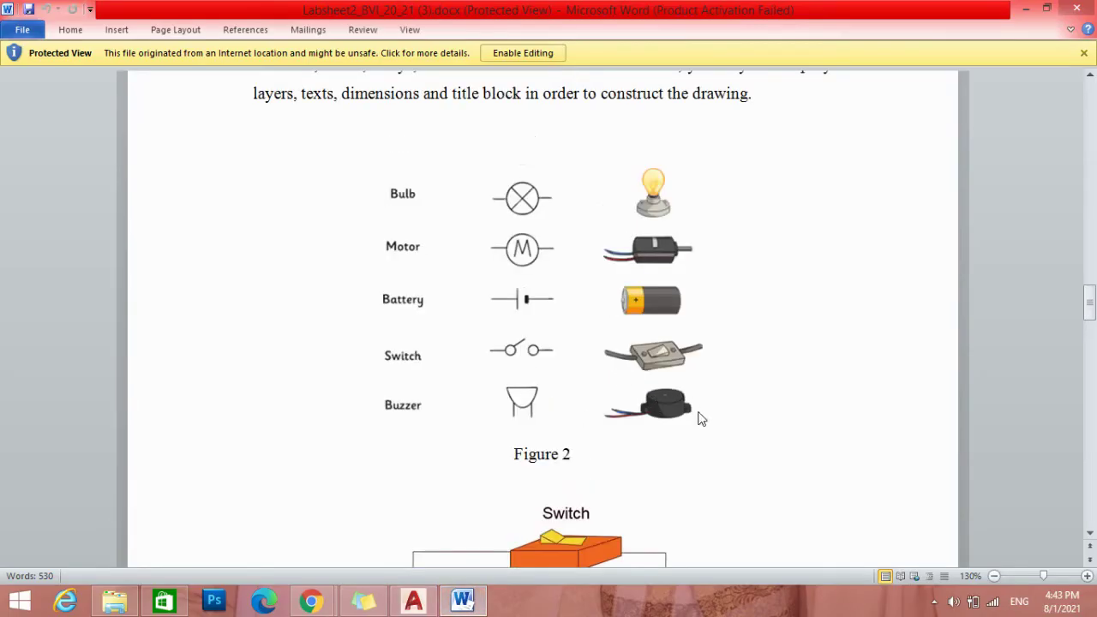
{"action": "left_click", "coordinate": [1087, 576]}
{"action": "left_click", "coordinate": [1086, 576]}
{"action": "scroll", "coordinate": [798, 455], "scroll_direction": "down", "scroll_amount": 5}
{"action": "scroll", "coordinate": [762, 443], "scroll_direction": "up", "scroll_amount": 1}
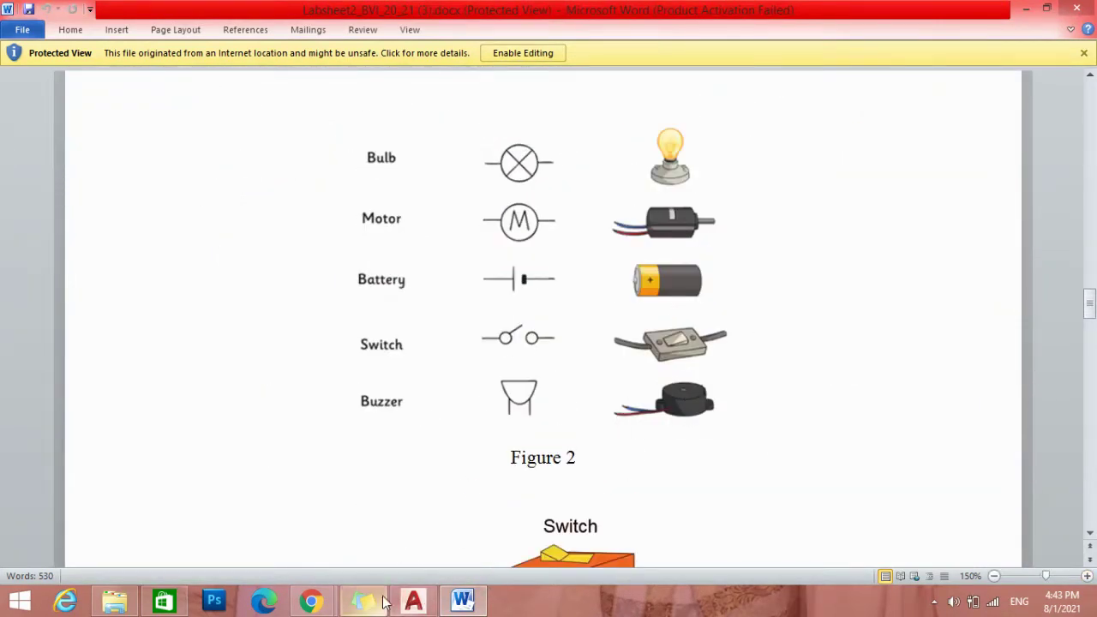
Switch back to AutoCAD and draw a small flat ellipse just outside the lower part of the cylinder's right side line.
{"action": "left_click", "coordinate": [432, 606]}
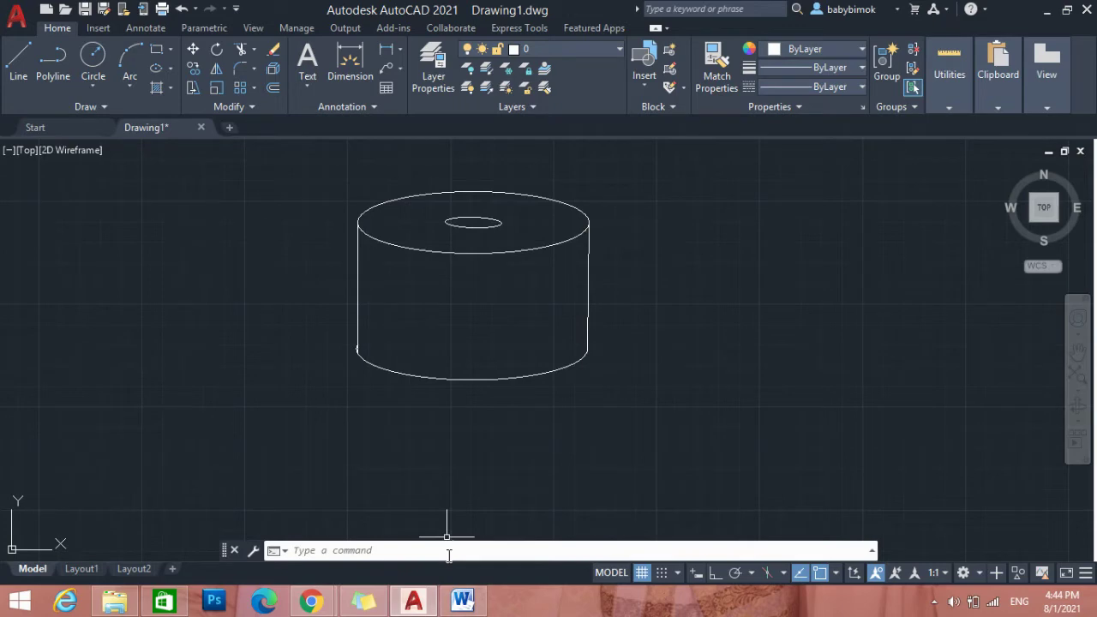
{"action": "type", "text": "el"}
{"action": "key", "text": "Return"}
{"action": "left_click", "coordinate": [605, 319]}
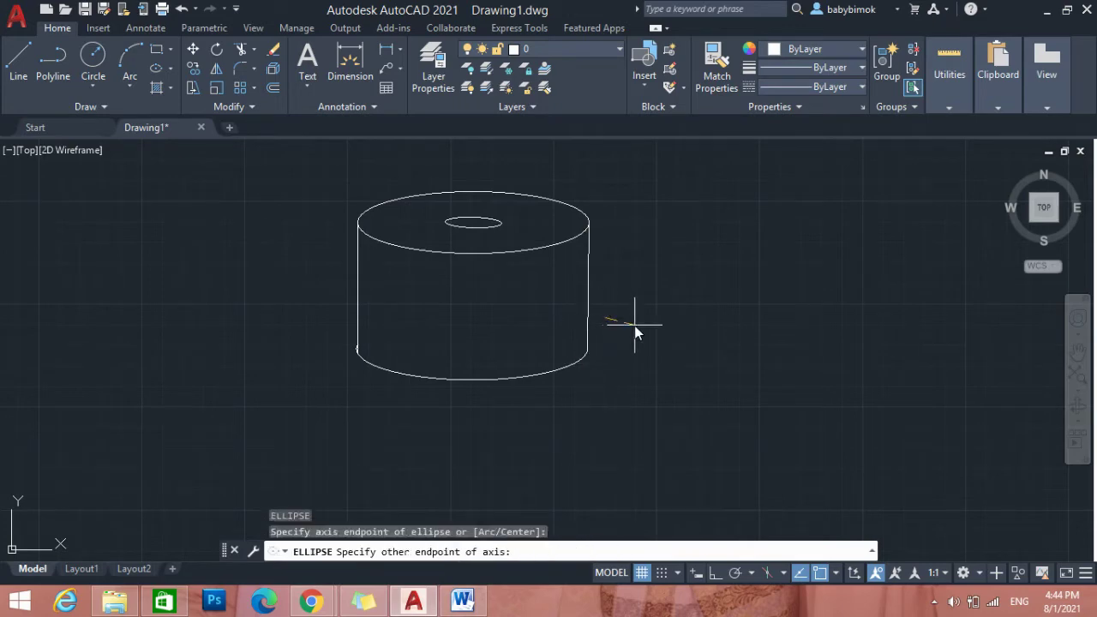
{"action": "left_click", "coordinate": [642, 320]}
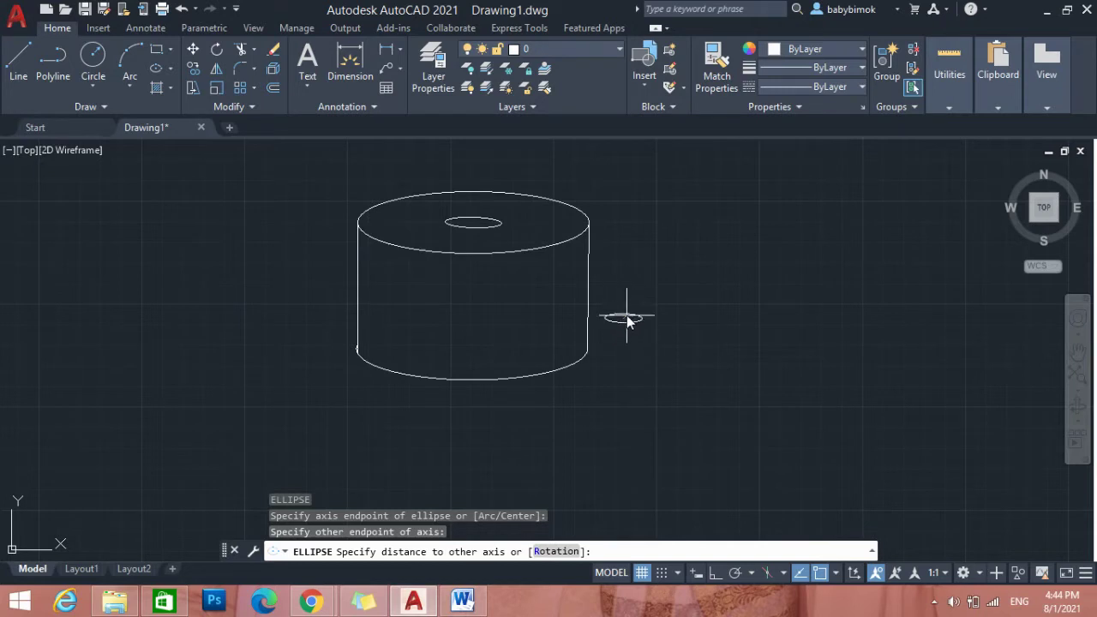
{"action": "left_click", "coordinate": [631, 315]}
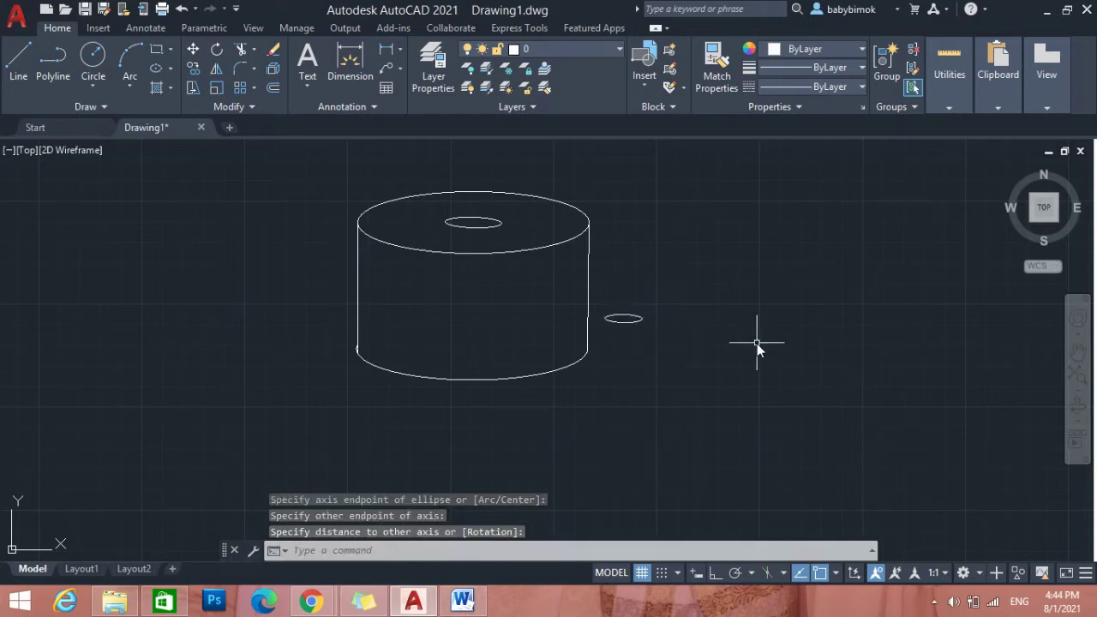
{"action": "key", "text": "Escape"}
Try to reposition the small side ellipse by grip editing, and undo the edit.
{"action": "left_click", "coordinate": [643, 278]}
{"action": "left_click", "coordinate": [593, 354]}
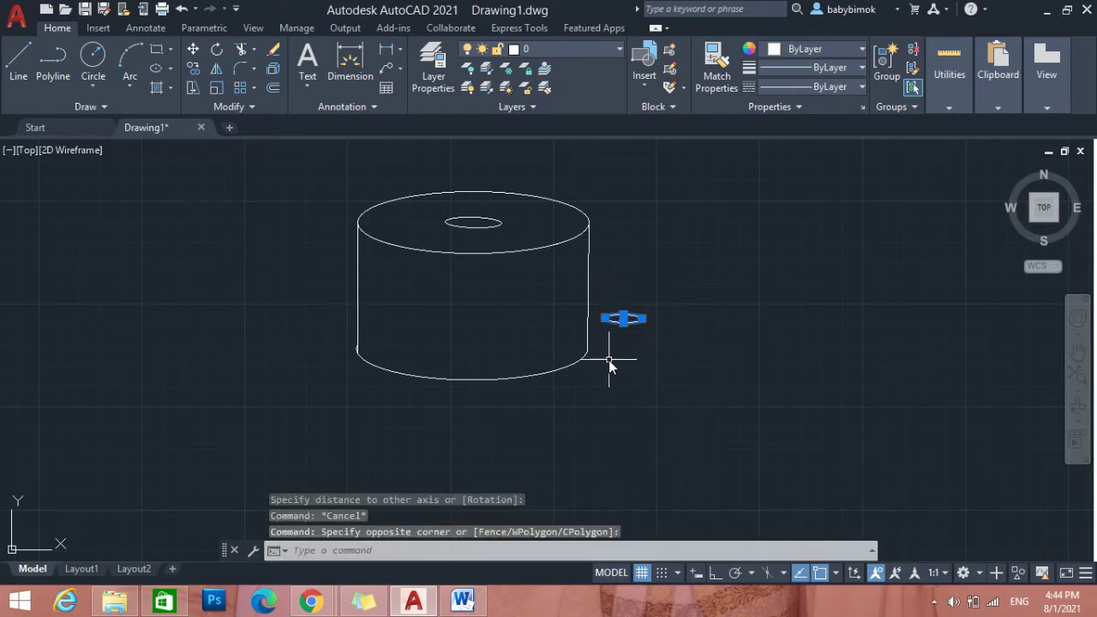
{"action": "left_click", "coordinate": [623, 317]}
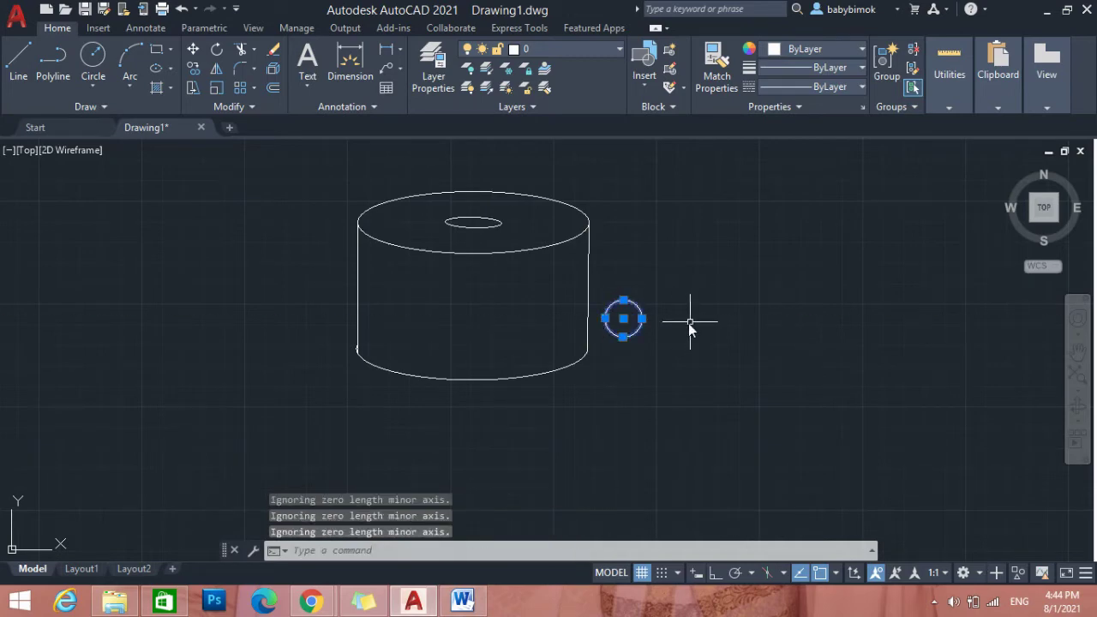
{"action": "key", "text": "ctrl+z"}
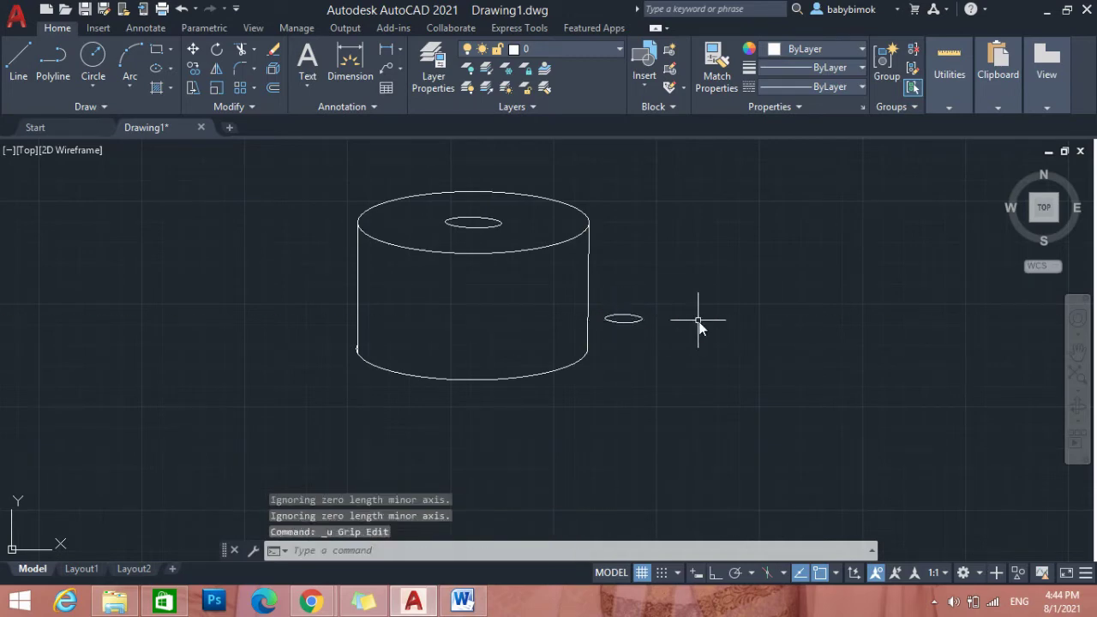
Move the small side ellipse horizontally so its left end touches the cylinder's right side line.
{"action": "left_click", "coordinate": [705, 326]}
{"action": "left_click", "coordinate": [660, 286]}
{"action": "left_click", "coordinate": [649, 292]}
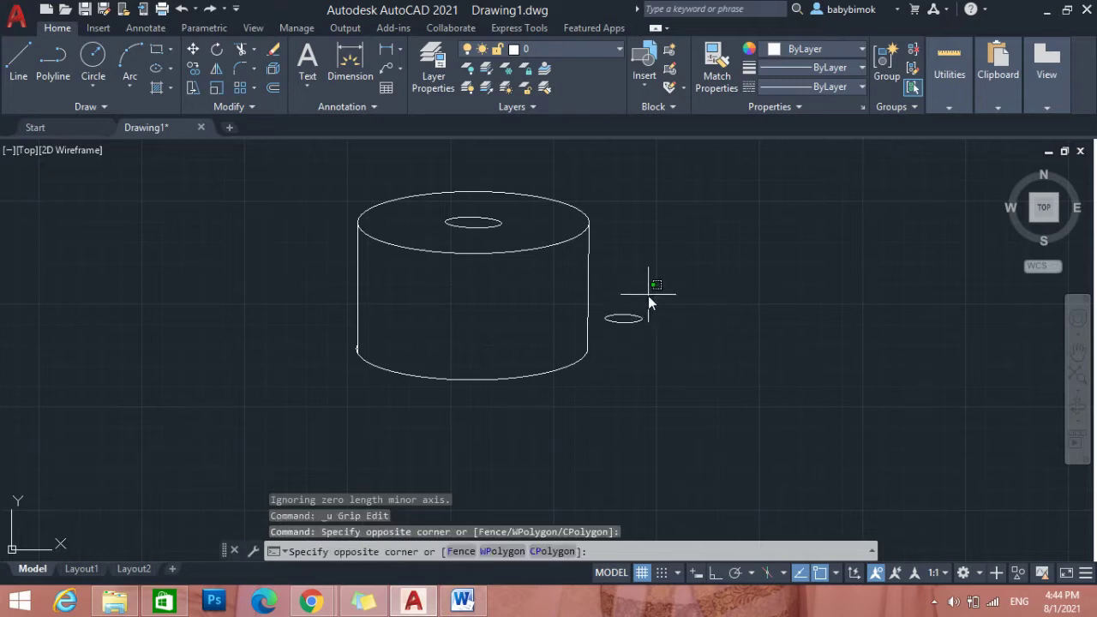
{"action": "left_click", "coordinate": [600, 358]}
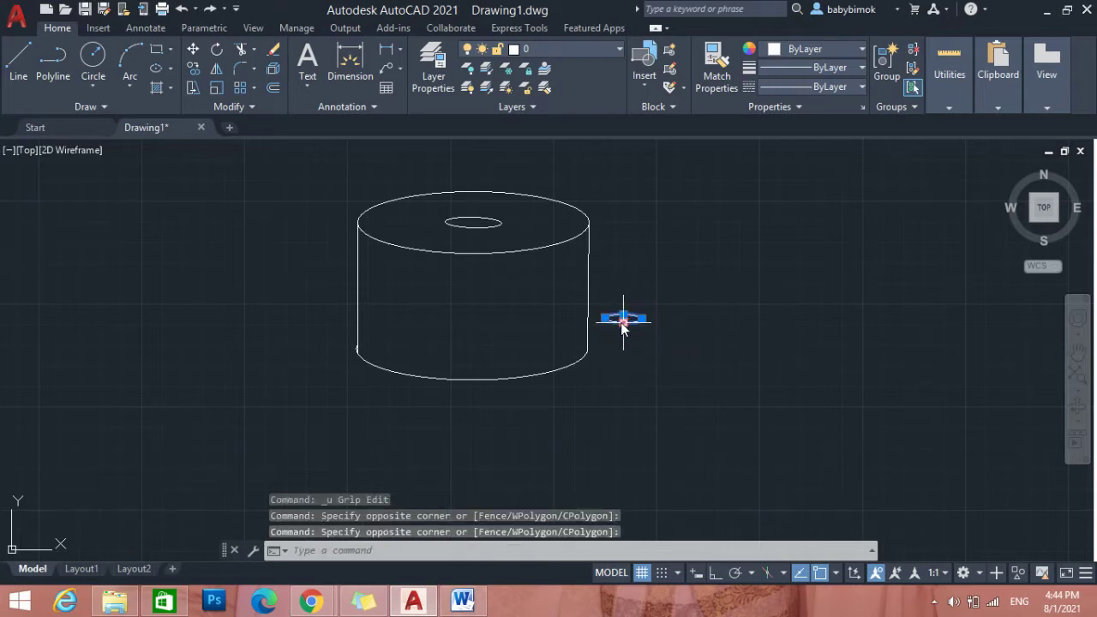
{"action": "right_click", "coordinate": [623, 324]}
{"action": "left_click", "coordinate": [666, 311]}
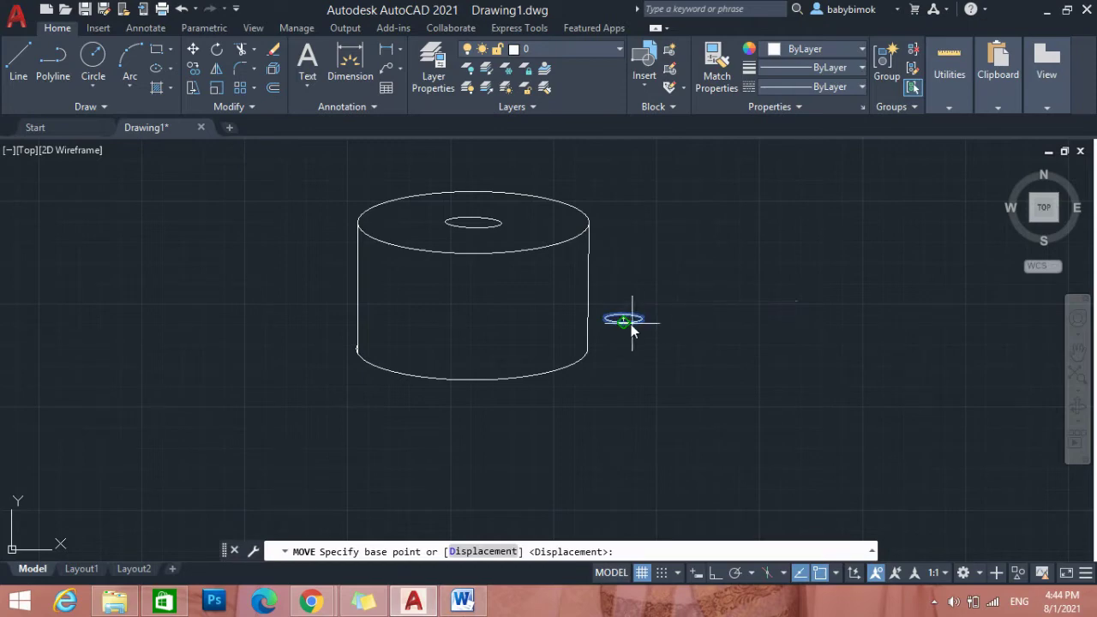
{"action": "left_click", "coordinate": [630, 324]}
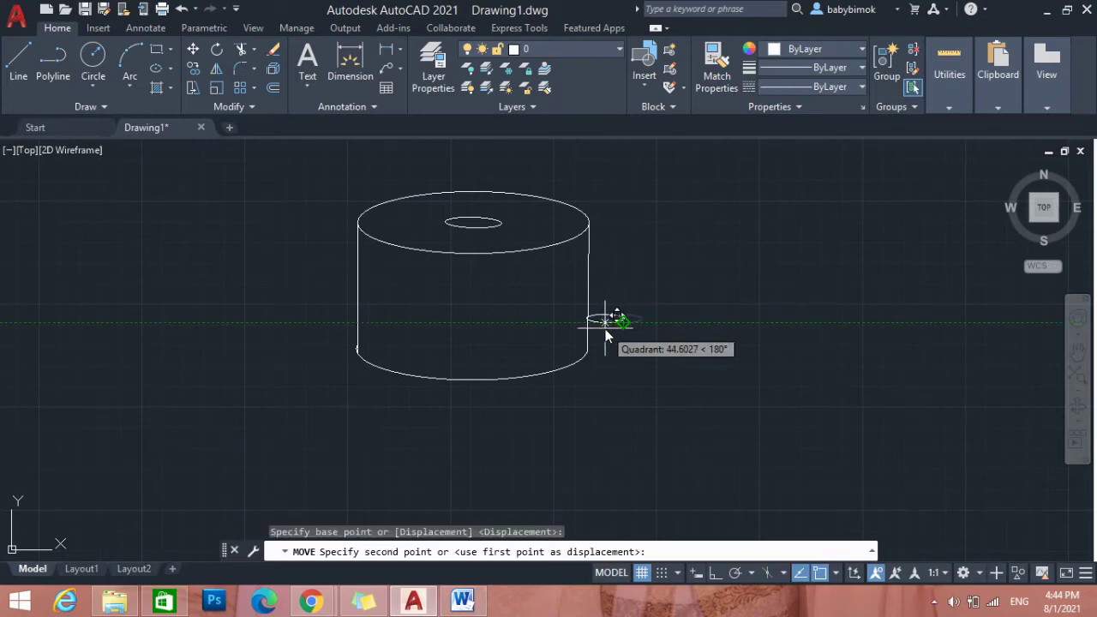
{"action": "left_click", "coordinate": [605, 329]}
Copy the small side ellipse straight down to the lower end of the cylinder's right side line.
{"action": "right_click", "coordinate": [657, 290]}
{"action": "left_click", "coordinate": [638, 342]}
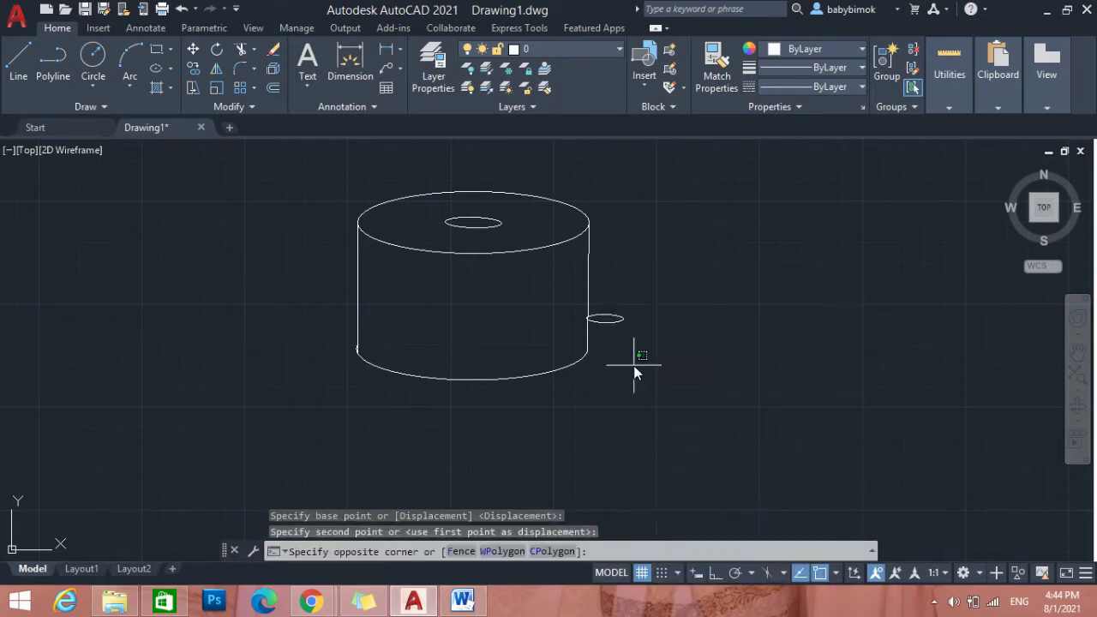
{"action": "left_click", "coordinate": [589, 340]}
{"action": "right_click", "coordinate": [600, 318]}
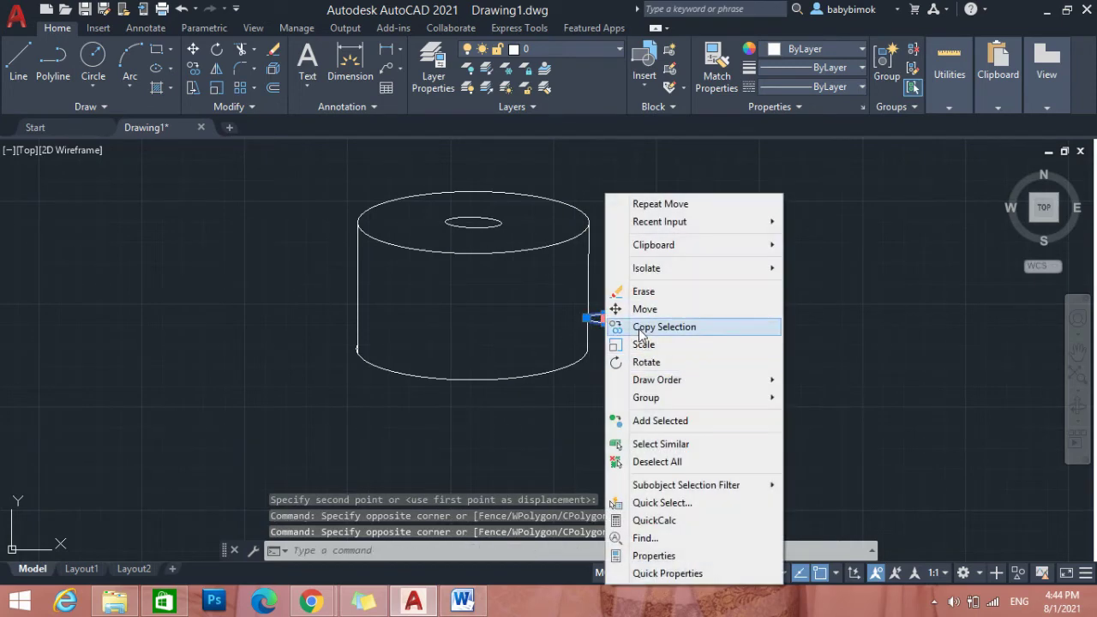
{"action": "left_click", "coordinate": [639, 329]}
{"action": "right_click", "coordinate": [618, 353]}
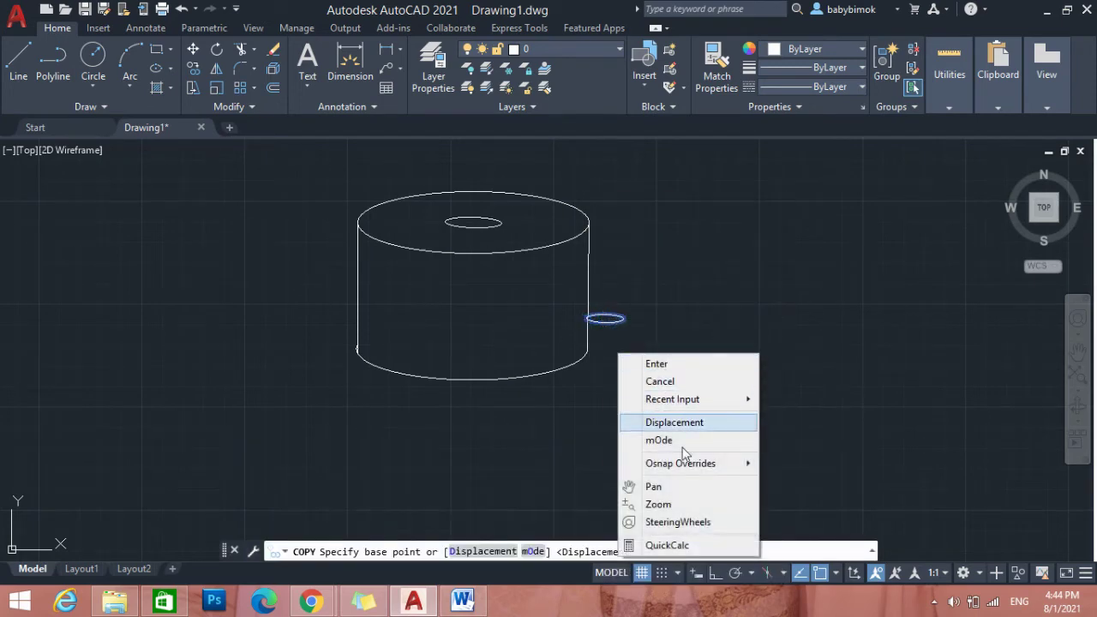
{"action": "left_click", "coordinate": [613, 370]}
{"action": "left_click", "coordinate": [613, 370]}
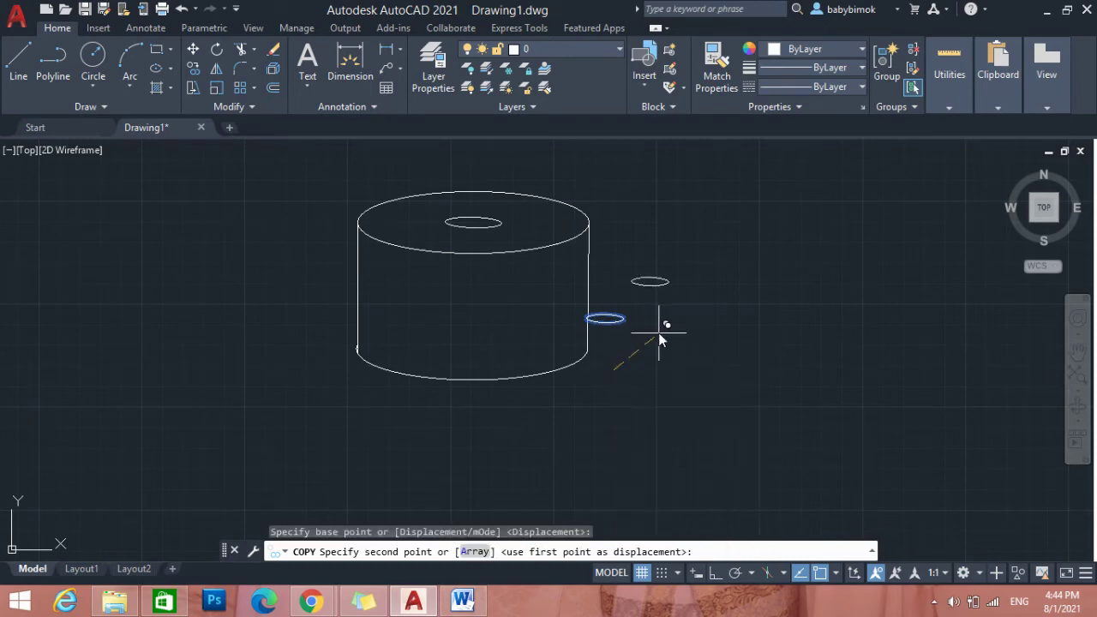
{"action": "left_click", "coordinate": [615, 405]}
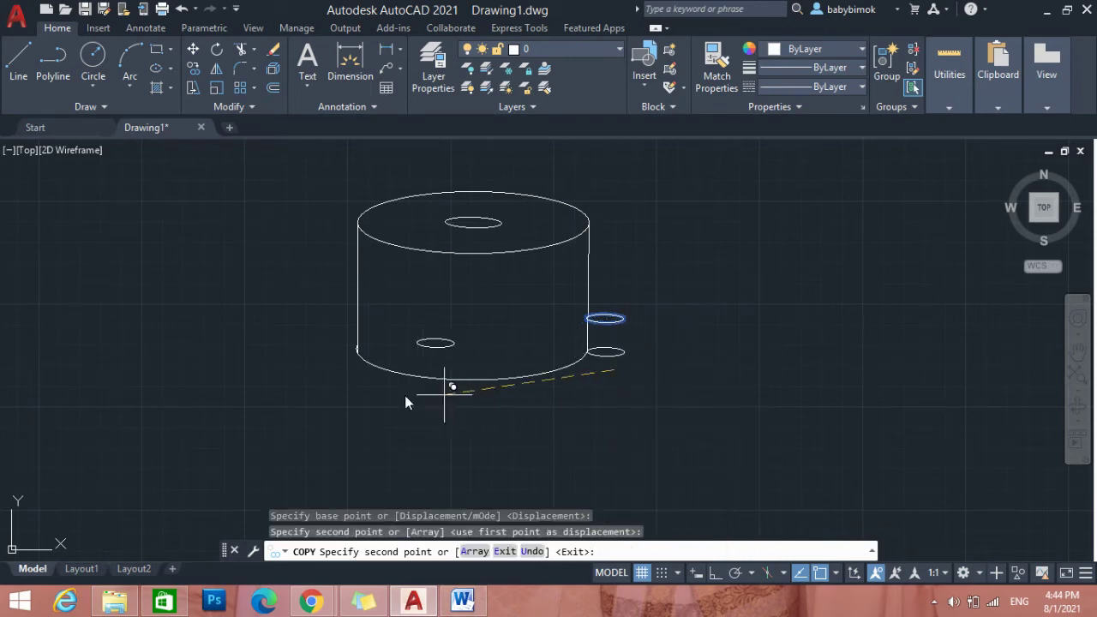
Place two more copies of the small ellipse against the cylinder's left side line, level with the right-hand pair.
{"action": "left_click", "coordinate": [348, 370]}
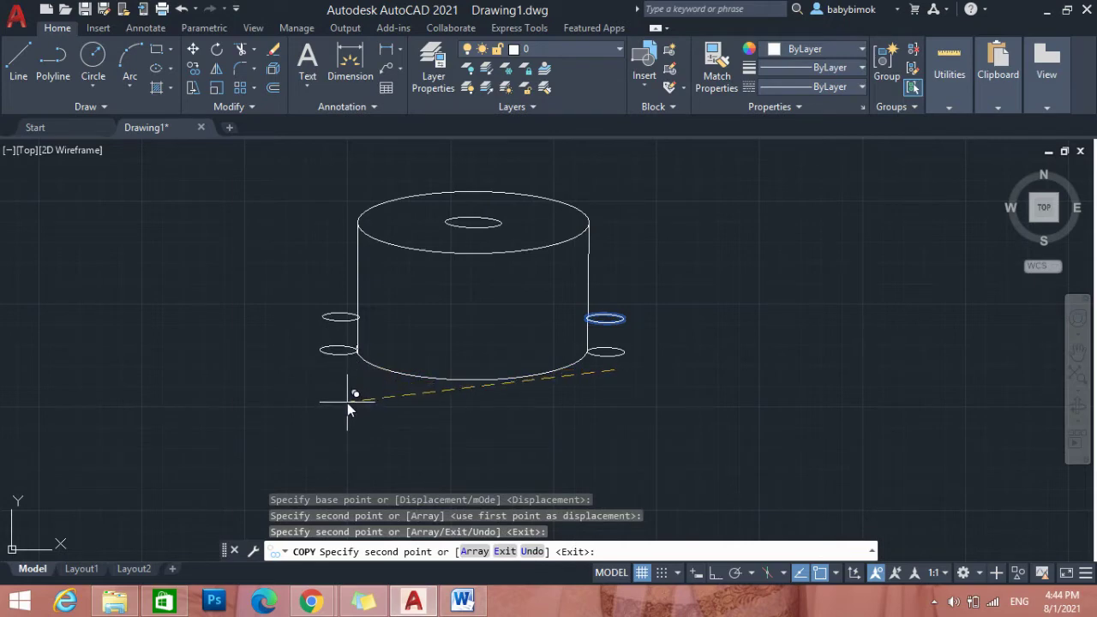
{"action": "left_click", "coordinate": [348, 402]}
{"action": "key", "text": "Escape"}
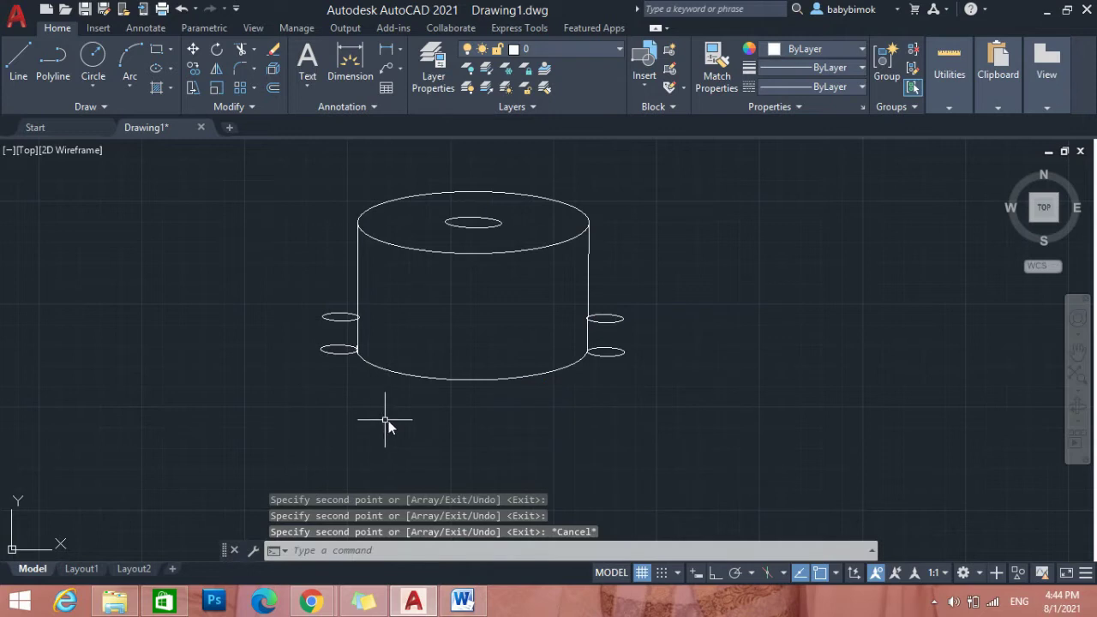
Draw a vertical line joining the outer quadrants of the two small ellipses on the cylinder's right side.
{"action": "left_click", "coordinate": [419, 550]}
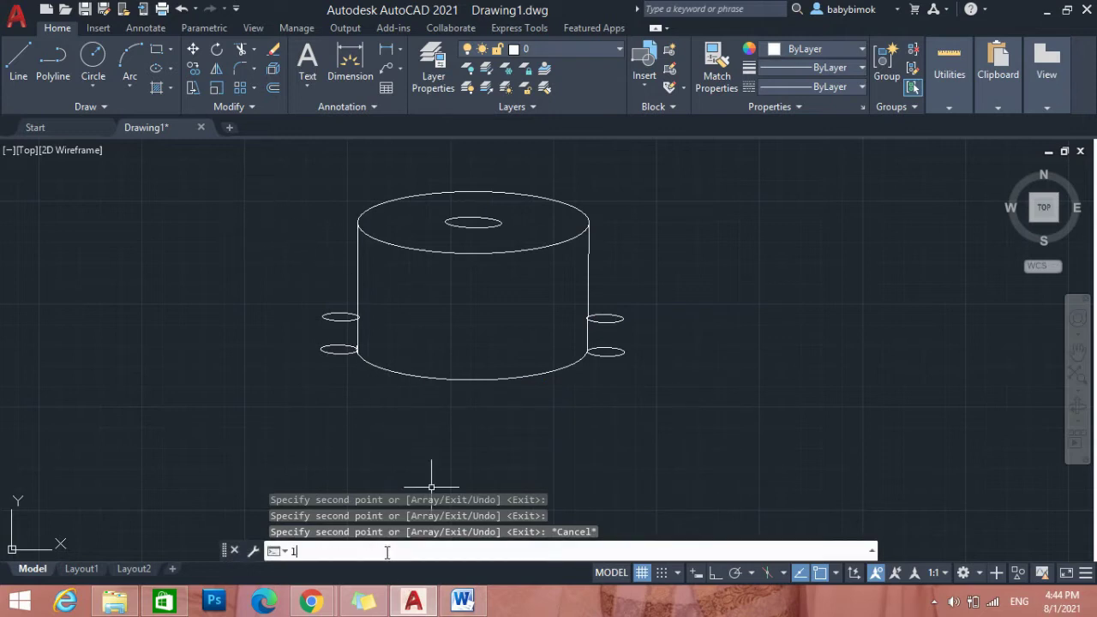
{"action": "type", "text": "line"}
{"action": "key", "text": "Return"}
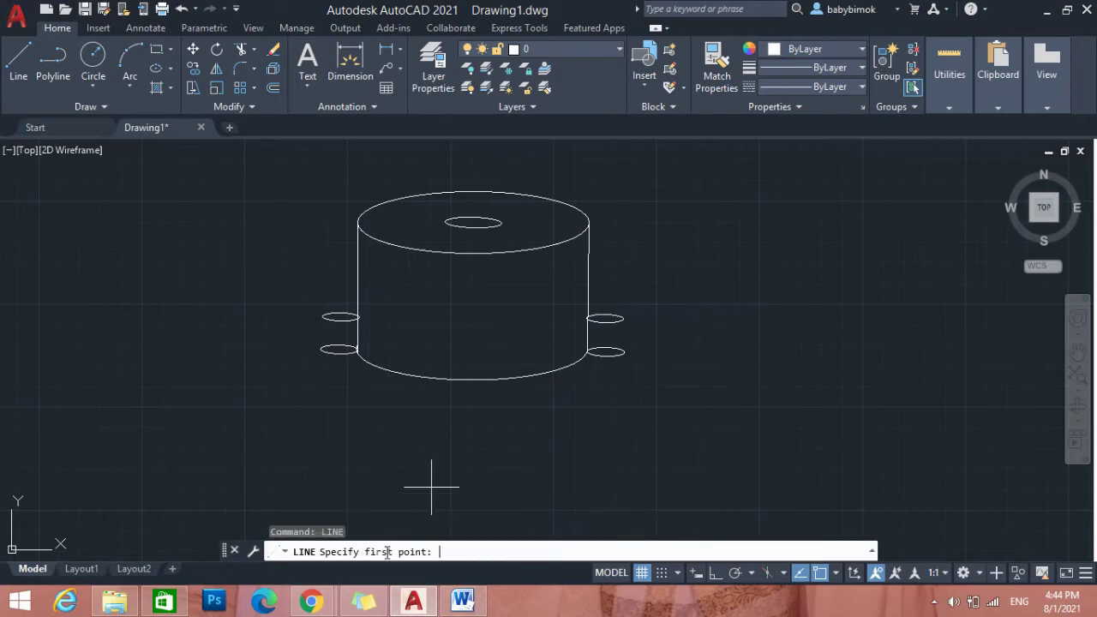
{"action": "left_click", "coordinate": [623, 318]}
{"action": "left_click", "coordinate": [623, 351]}
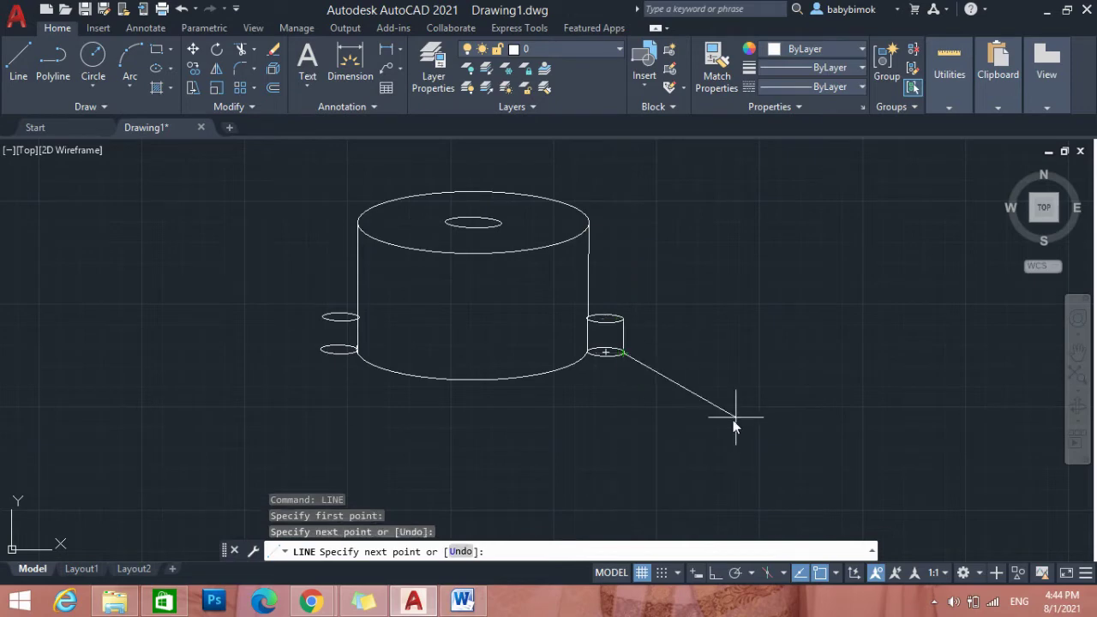
{"action": "key", "text": "Return"}
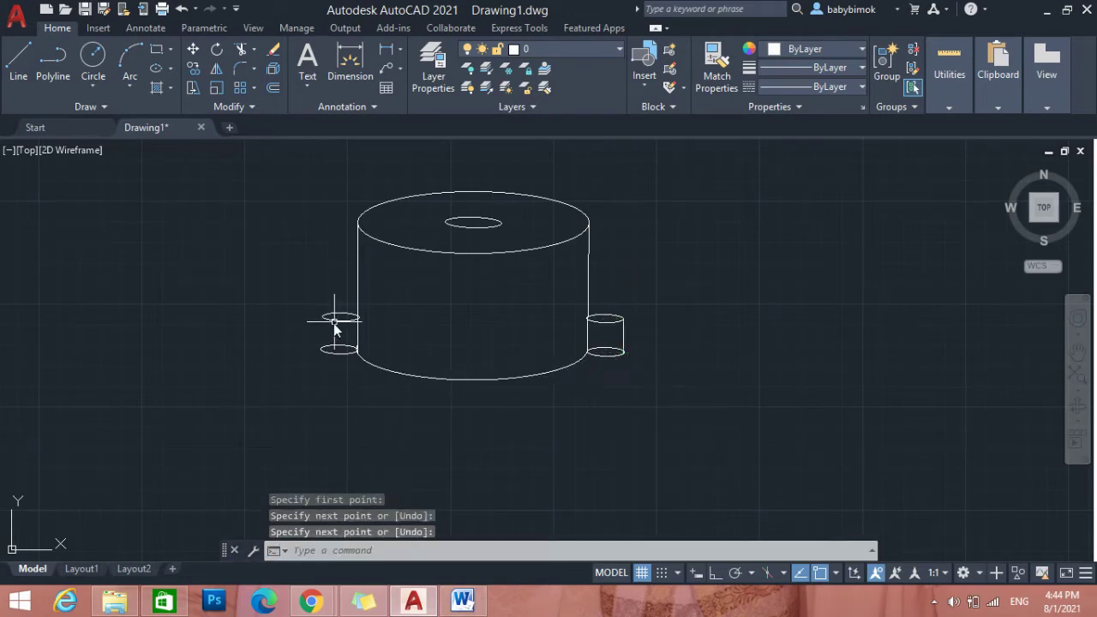
Draw a vertical line joining the outer ends of the two small ellipses on the cylinder's left side.
{"action": "key", "text": "Return"}
{"action": "left_click", "coordinate": [324, 316]}
{"action": "left_click", "coordinate": [329, 354]}
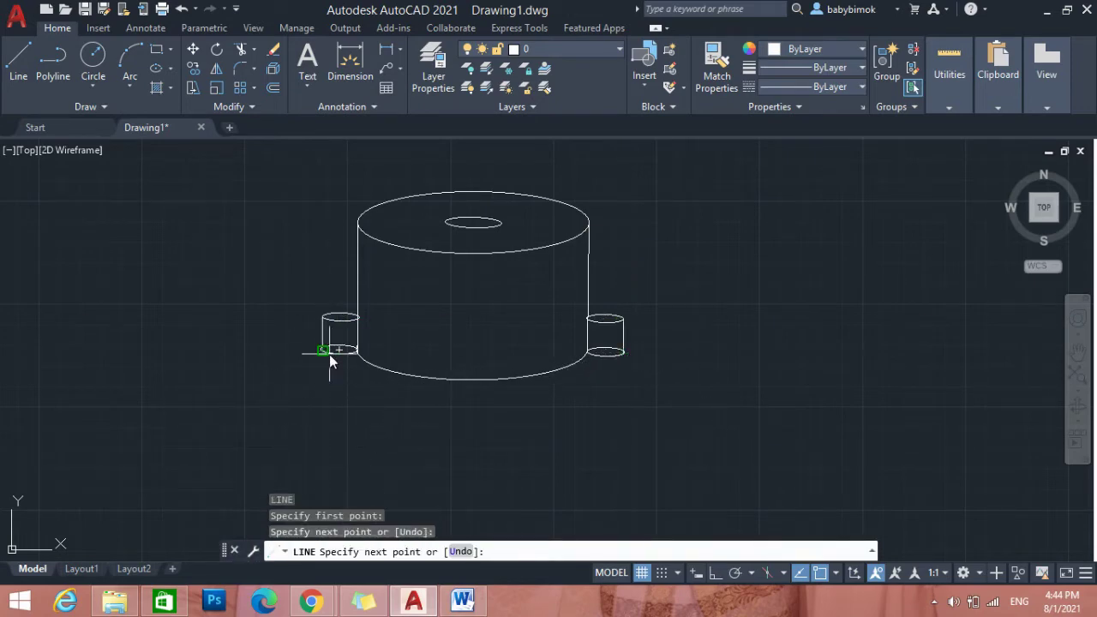
{"action": "key", "text": "Return"}
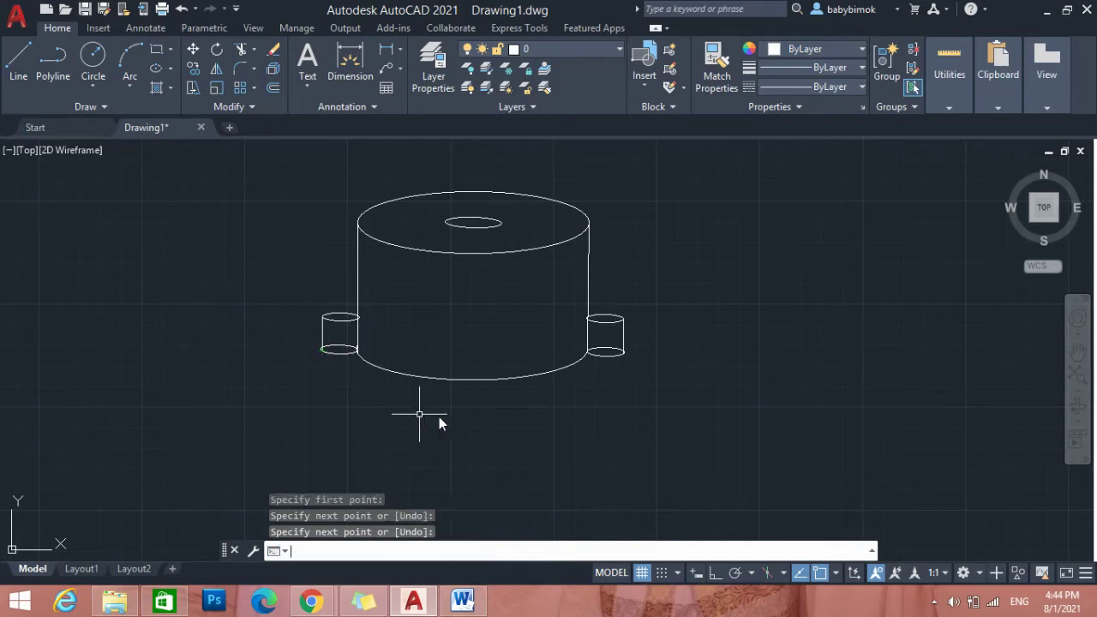
Trim away the hidden upper arc of the lower ellipse on the cylinder's left lug.
{"action": "scroll", "coordinate": [511, 423], "scroll_direction": "up", "scroll_amount": 2}
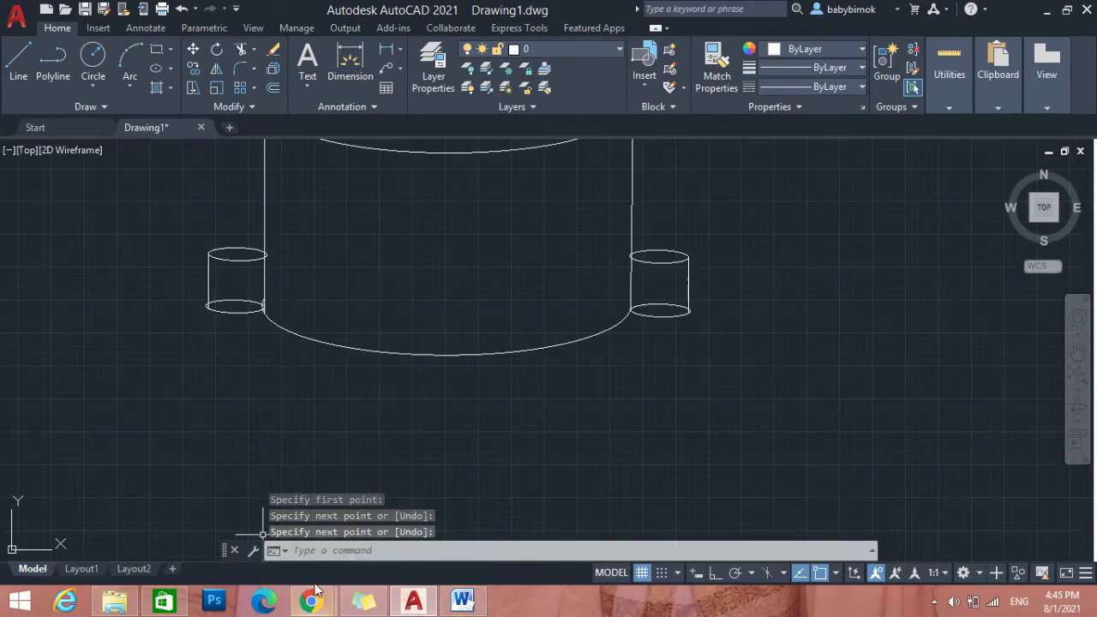
{"action": "left_click", "coordinate": [359, 550]}
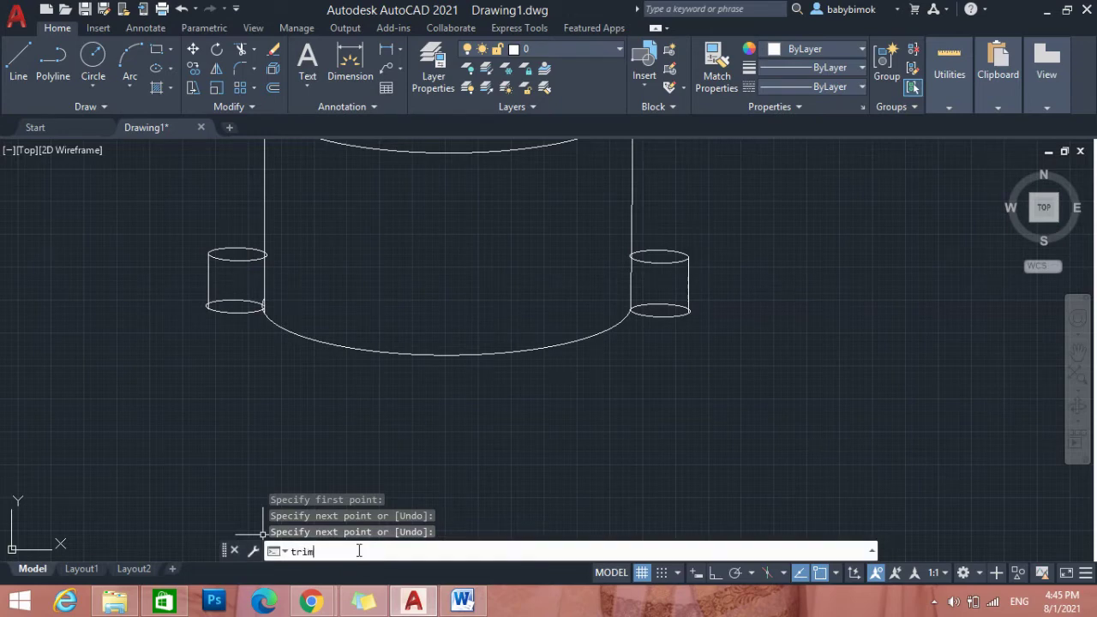
{"action": "key", "text": "Return"}
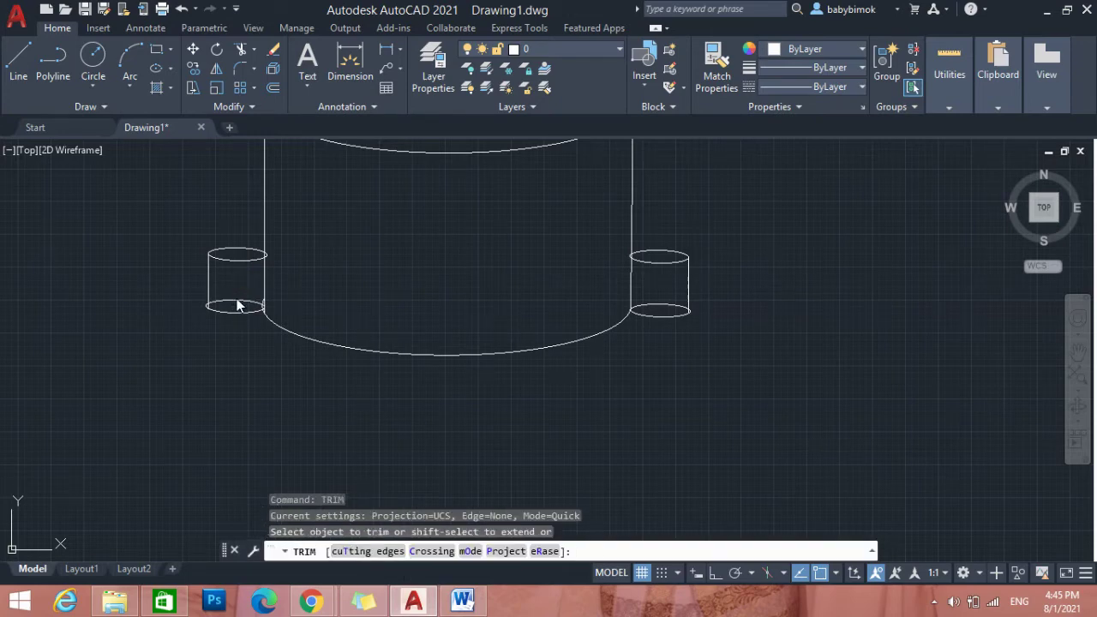
{"action": "left_click_drag", "start_coordinate": [238, 306], "coordinate": [233, 294]}
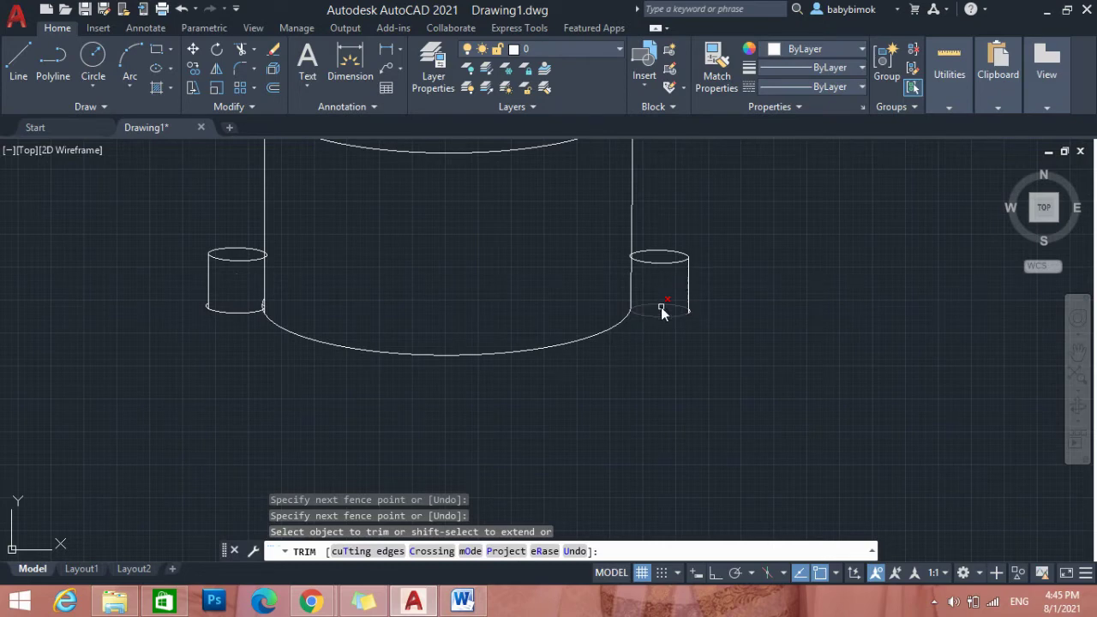
{"action": "key", "text": "Escape"}
Stretch the lower end of the right lug's outer line to the outer quadrant of its lower ellipse.
{"action": "scroll", "coordinate": [759, 299], "scroll_direction": "up", "scroll_amount": 6}
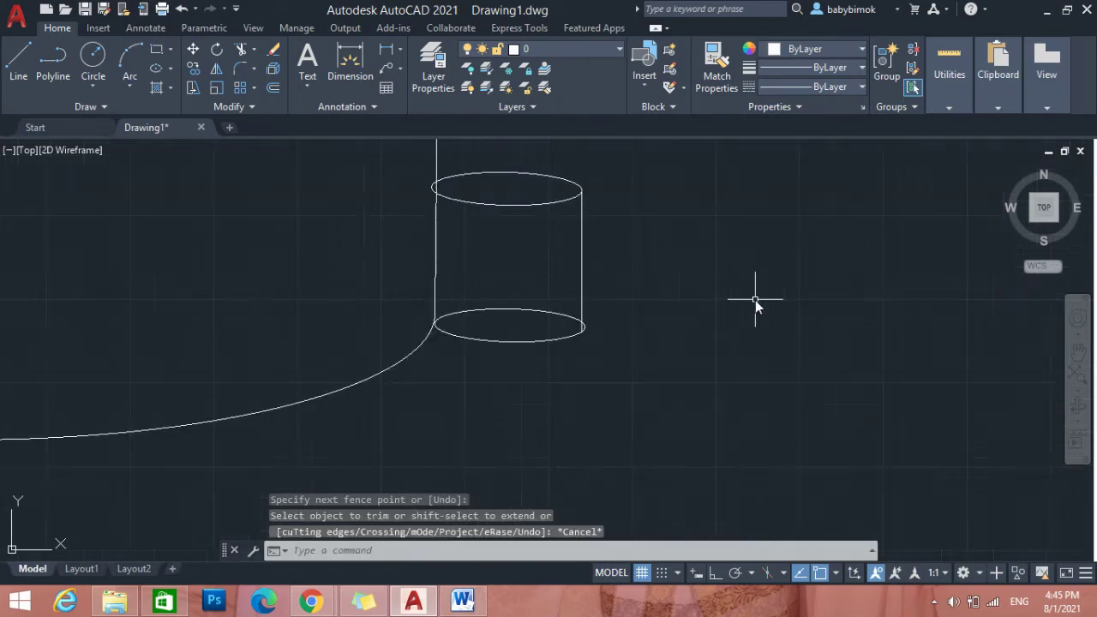
{"action": "scroll", "coordinate": [424, 371], "scroll_direction": "up", "scroll_amount": 4}
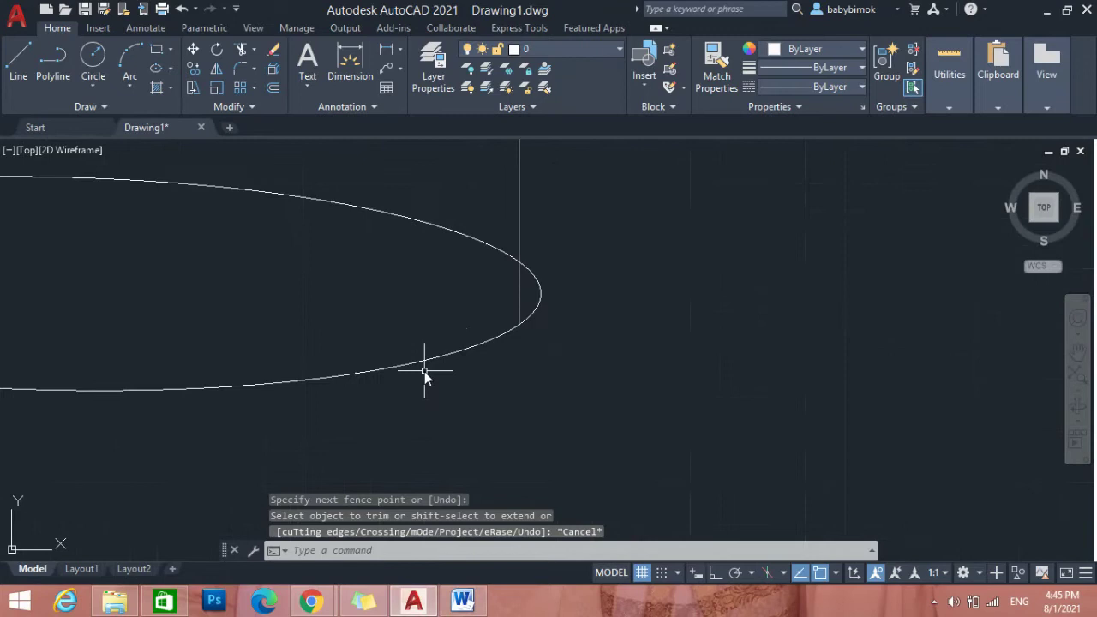
{"action": "left_click", "coordinate": [519, 325]}
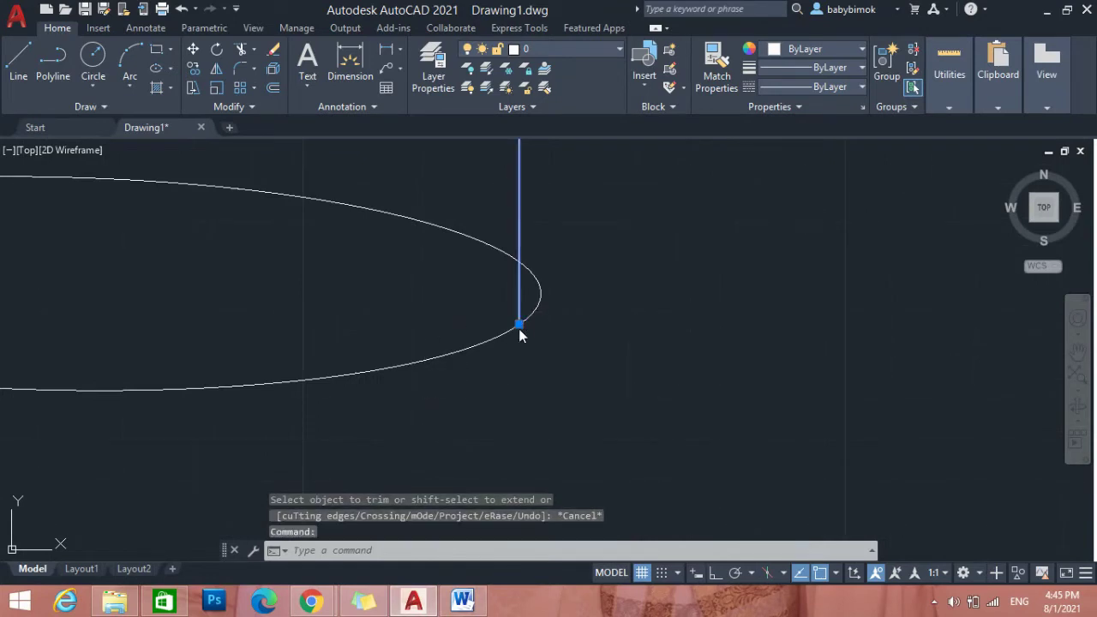
{"action": "left_click", "coordinate": [519, 326]}
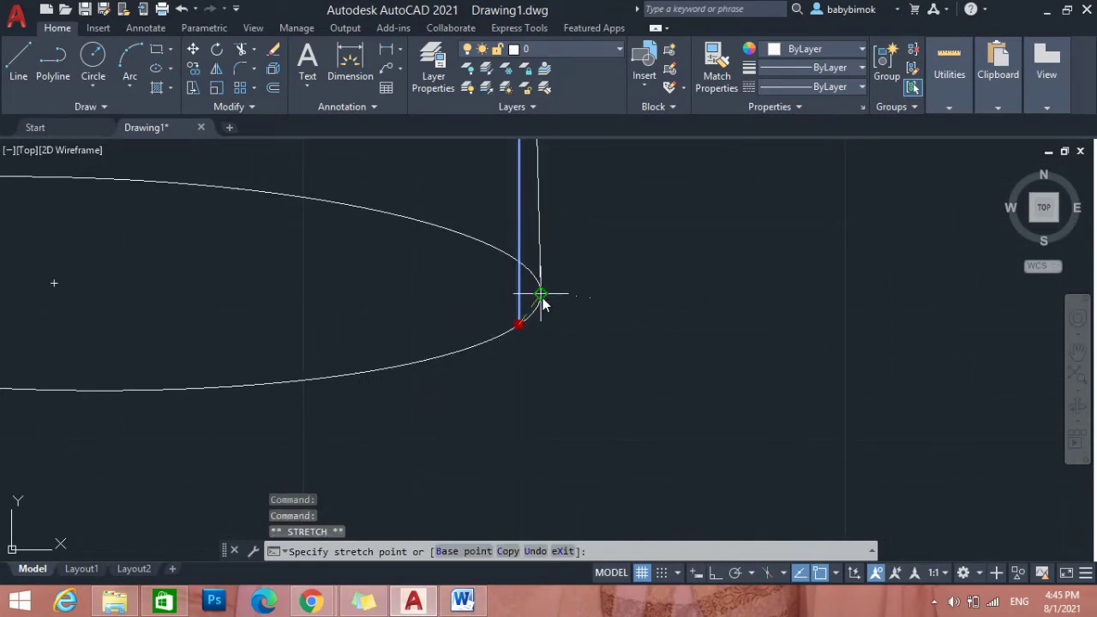
{"action": "key", "text": "Escape"}
{"action": "scroll", "coordinate": [583, 368], "scroll_direction": "down", "scroll_amount": 10}
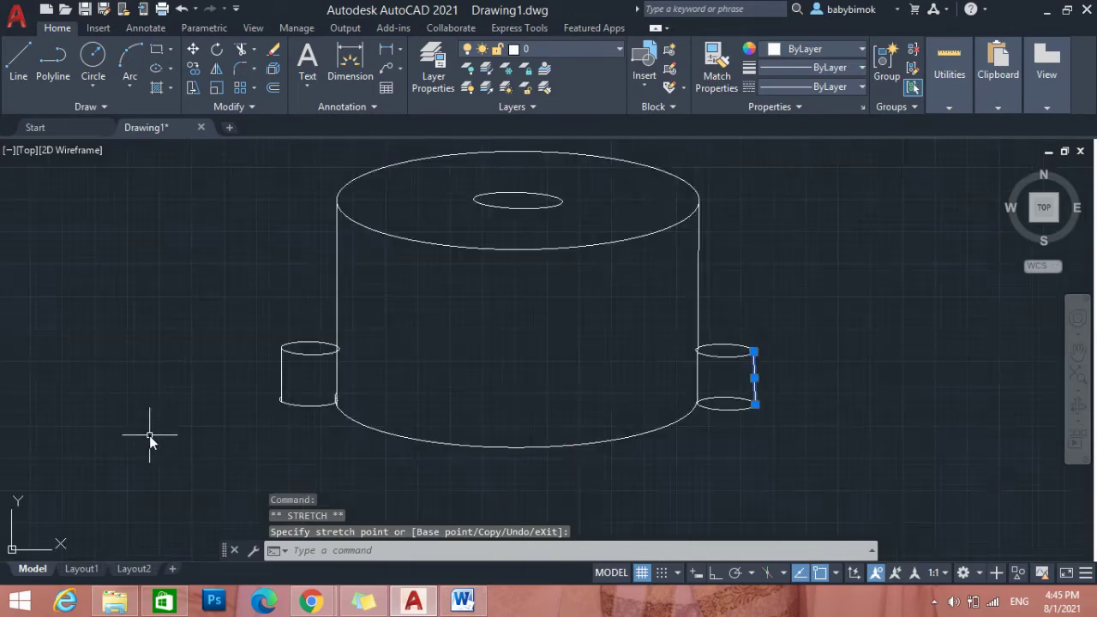
Stretch the lower end of the left lug's outer line to the outer end of its lower ellipse arc.
{"action": "scroll", "coordinate": [149, 435], "scroll_direction": "up", "scroll_amount": 6}
{"action": "scroll", "coordinate": [784, 326], "scroll_direction": "down", "scroll_amount": 6}
{"action": "scroll", "coordinate": [972, 332], "scroll_direction": "up", "scroll_amount": 6}
{"action": "scroll", "coordinate": [257, 403], "scroll_direction": "down", "scroll_amount": 2}
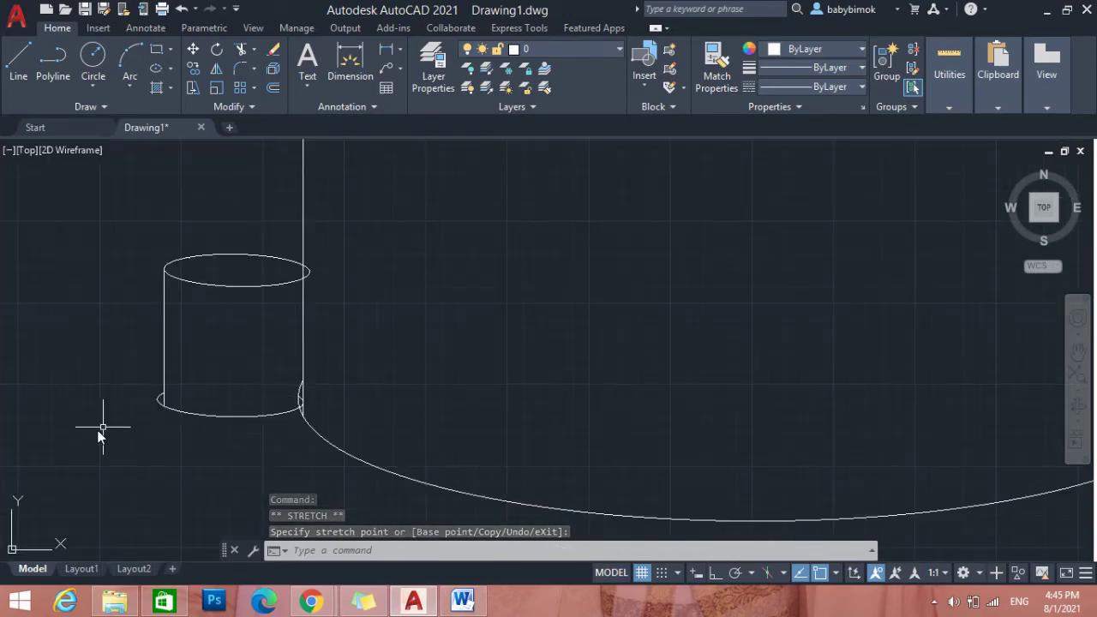
{"action": "scroll", "coordinate": [128, 437], "scroll_direction": "up", "scroll_amount": 4}
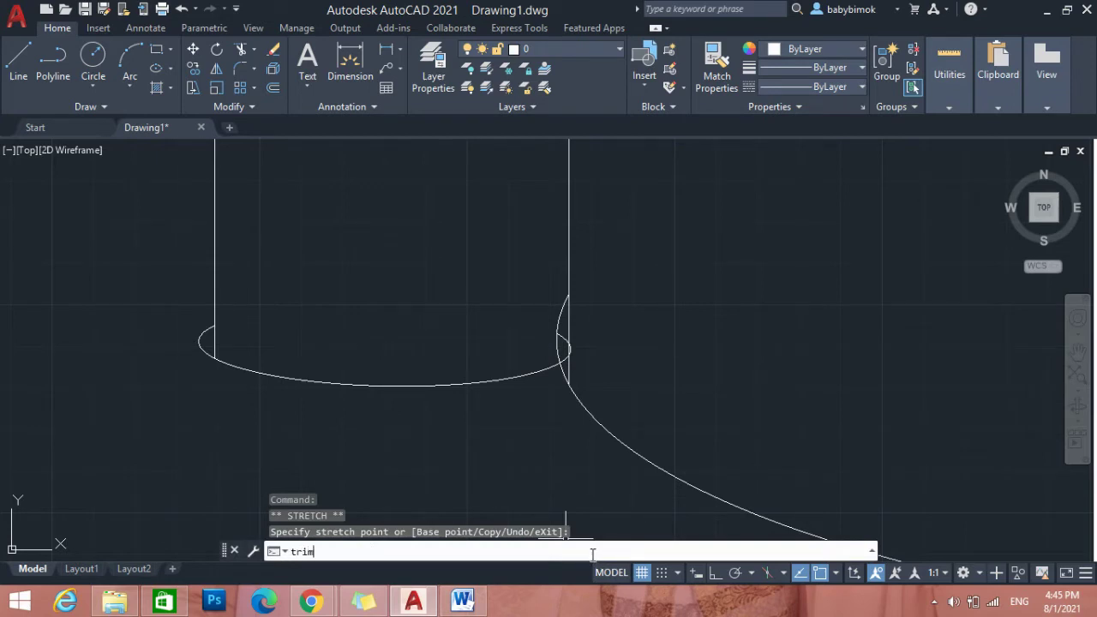
{"action": "key", "text": "Return"}
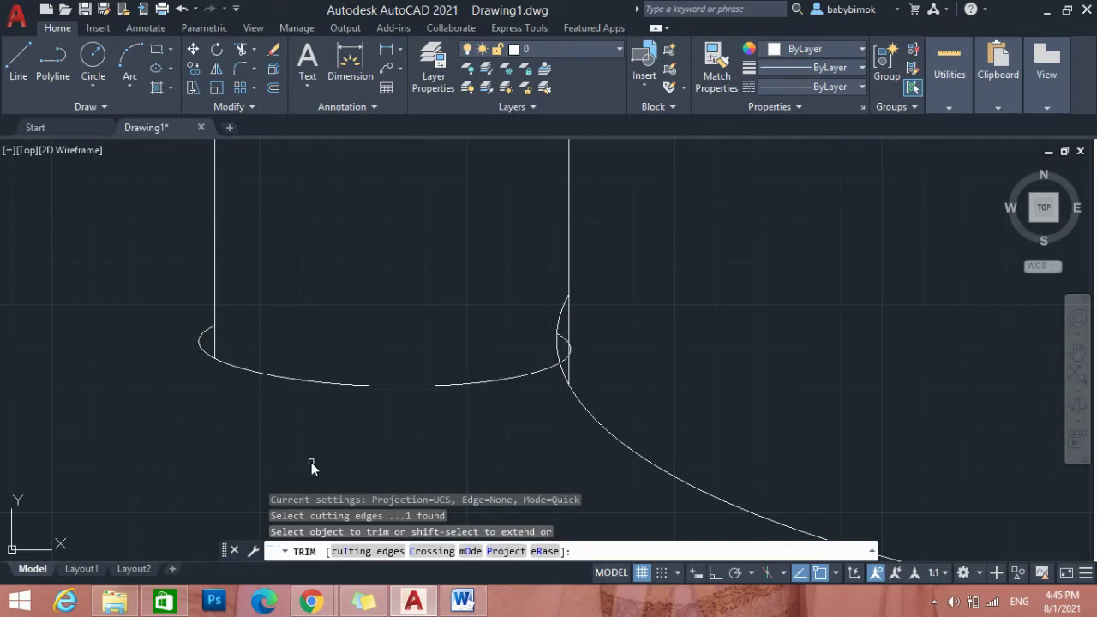
{"action": "key", "text": "Escape"}
{"action": "left_click", "coordinate": [215, 347]}
{"action": "left_click", "coordinate": [214, 359]}
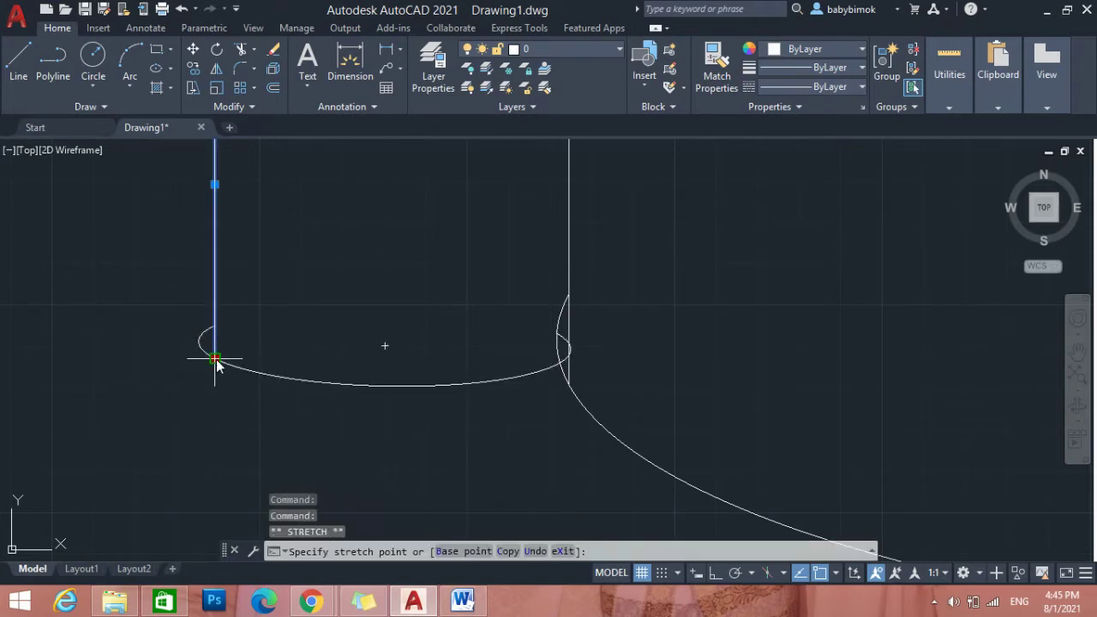
{"action": "left_click", "coordinate": [198, 348]}
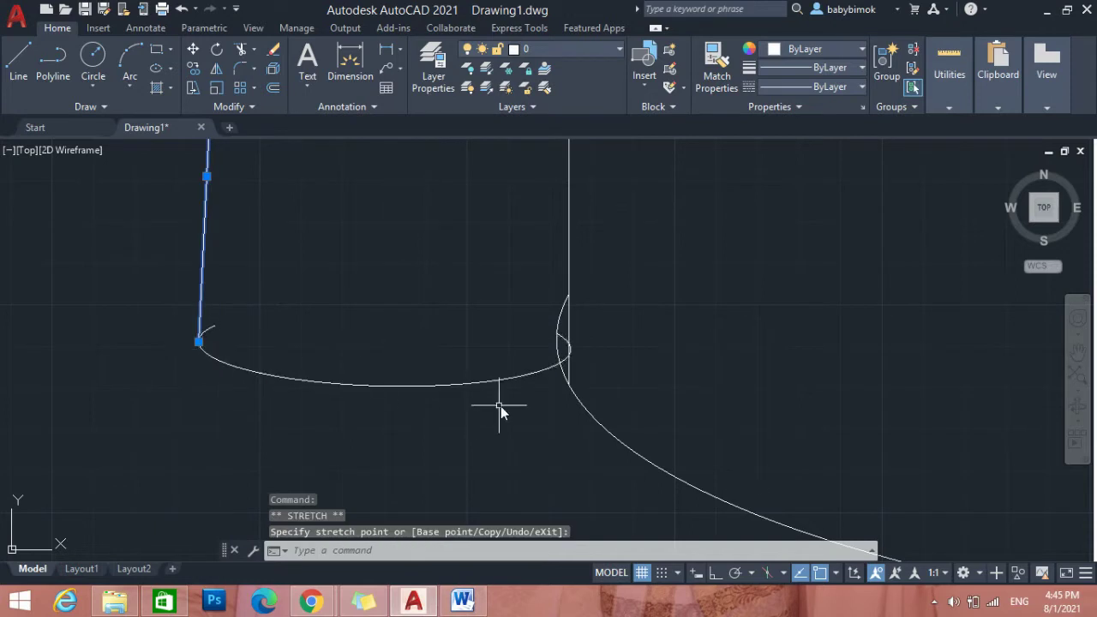
{"action": "left_click", "coordinate": [358, 448]}
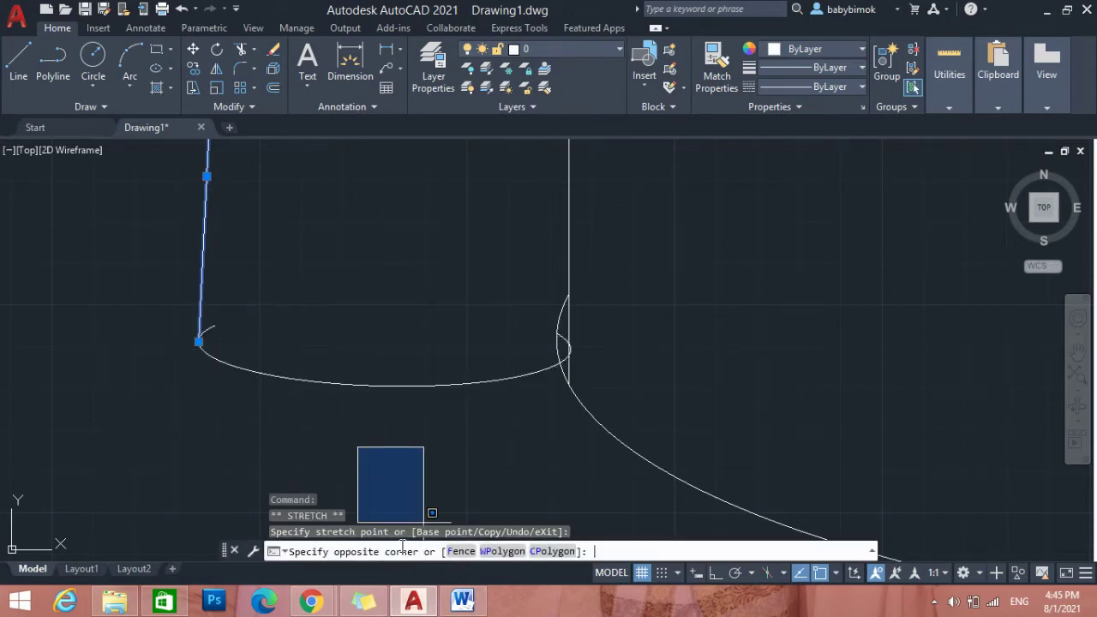
{"action": "key", "text": "Escape"}
{"action": "key", "text": "Escape"}
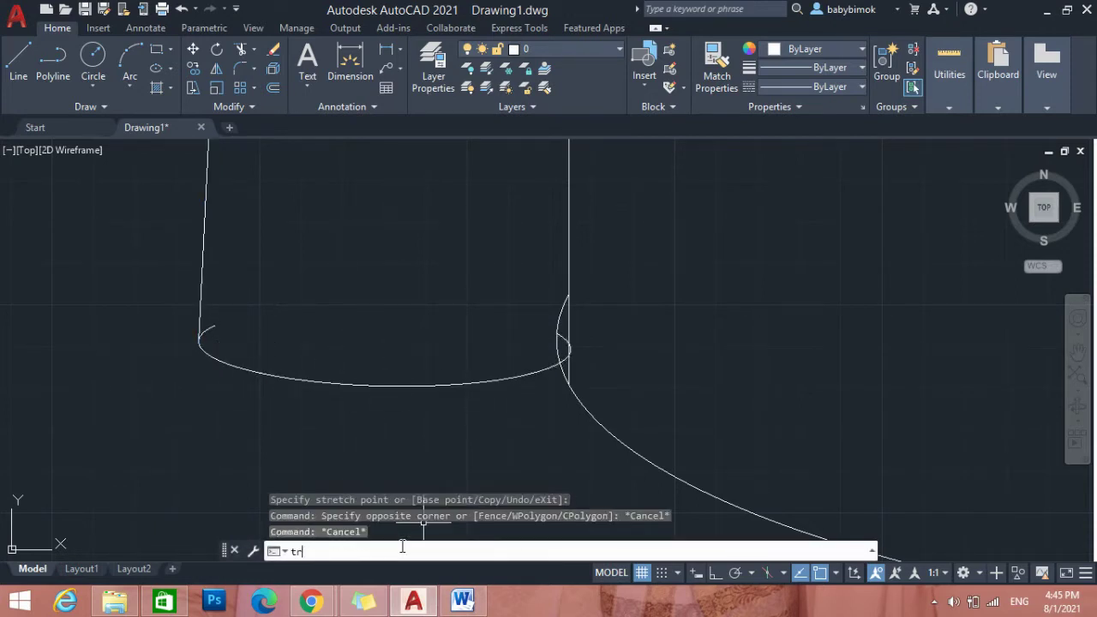
Trim the leftover arc and line ends at both lower corners of the left lug.
{"action": "key", "text": "Return"}
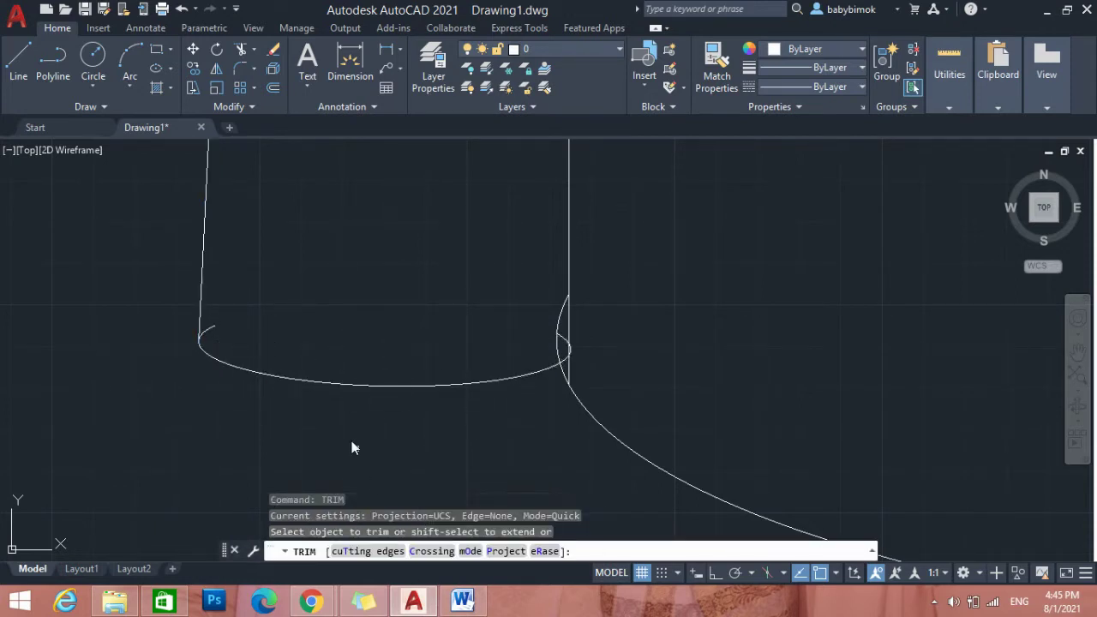
{"action": "left_click", "coordinate": [208, 333]}
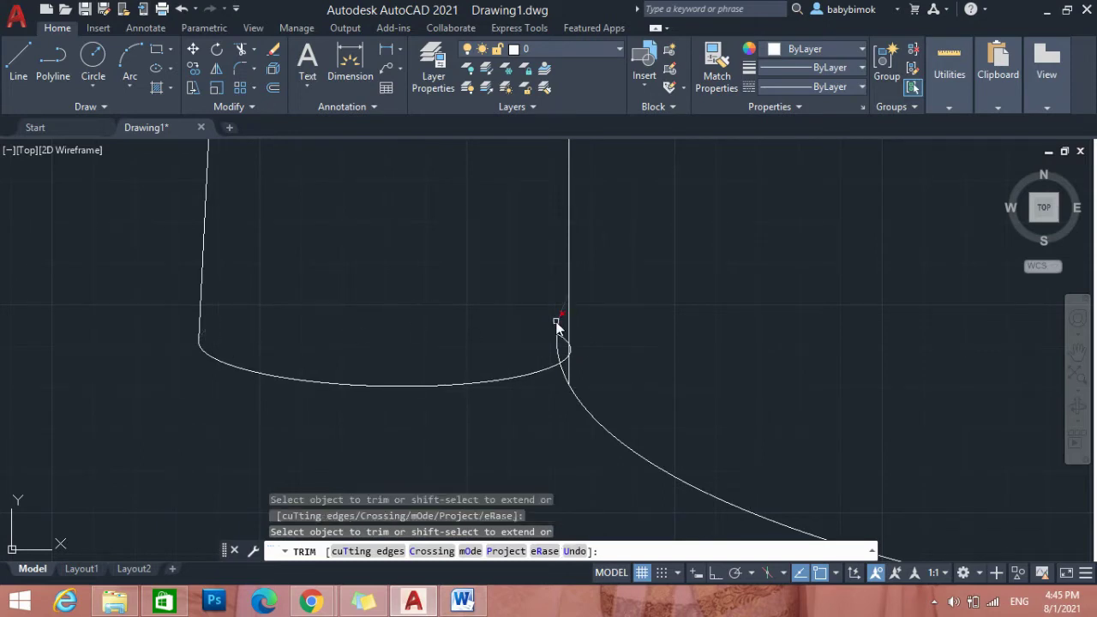
{"action": "left_click", "coordinate": [558, 357]}
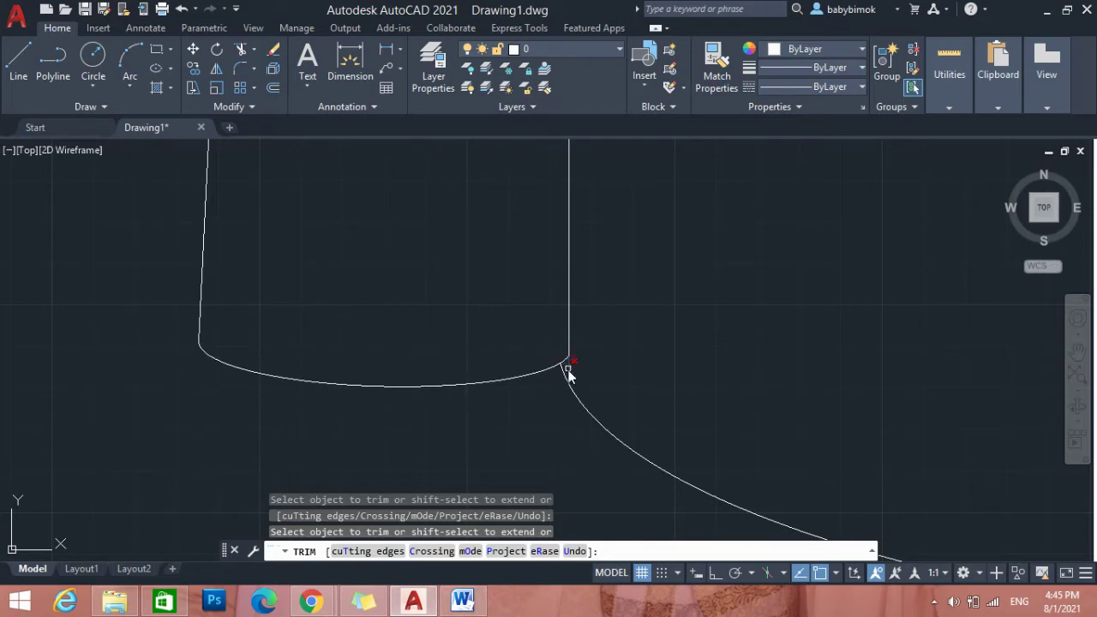
{"action": "scroll", "coordinate": [869, 452], "scroll_direction": "down", "scroll_amount": 6}
{"action": "scroll", "coordinate": [812, 440], "scroll_direction": "up", "scroll_amount": 8}
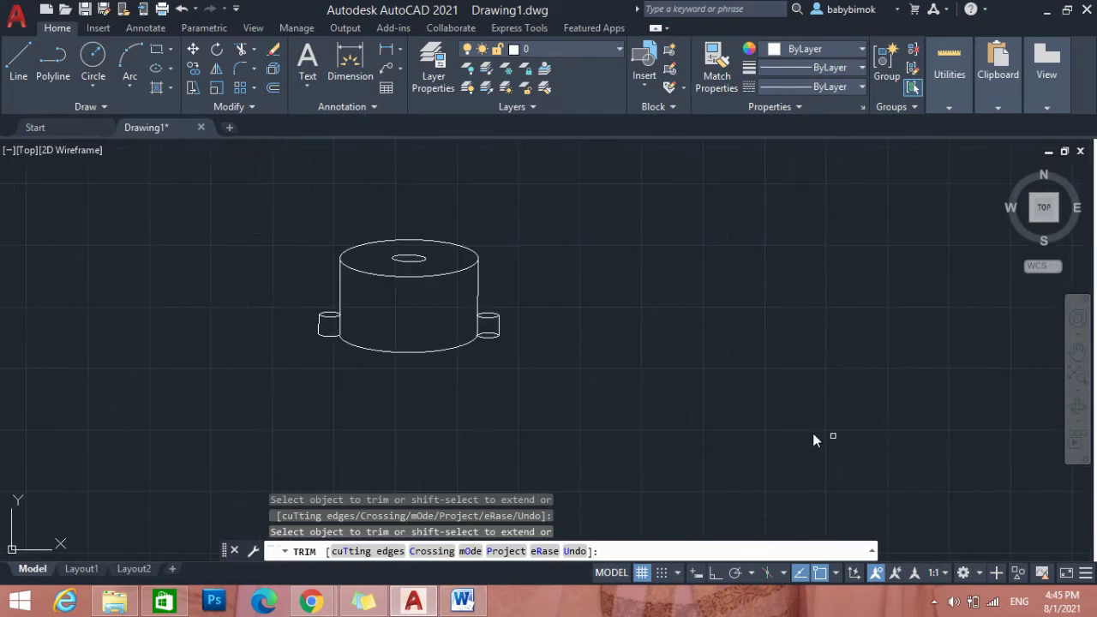
{"action": "scroll", "coordinate": [247, 439], "scroll_direction": "up", "scroll_amount": 6}
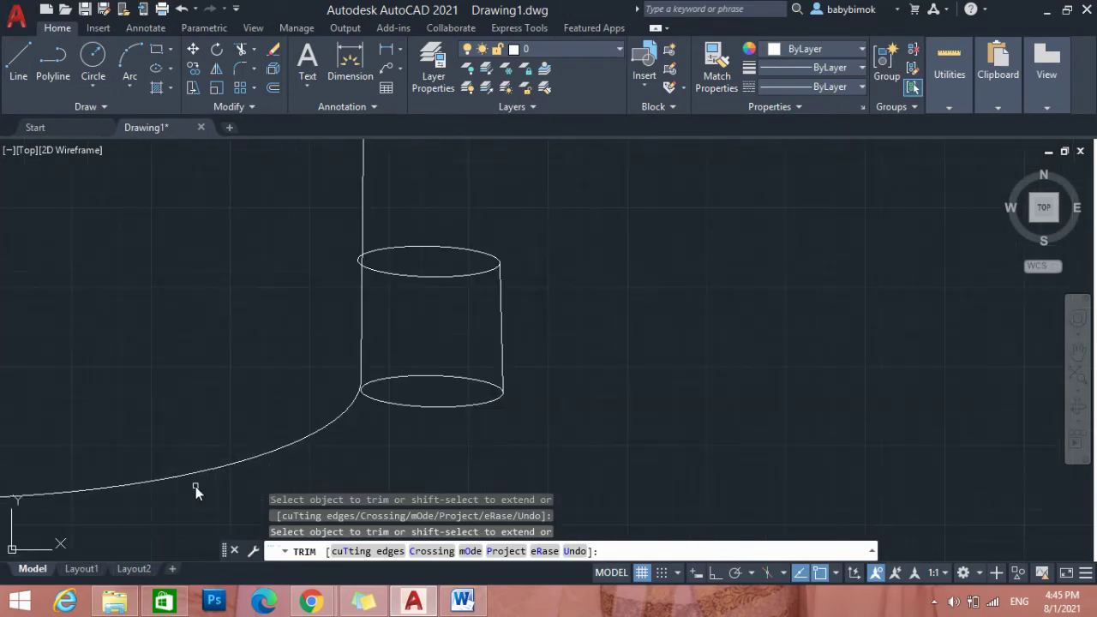
{"action": "scroll", "coordinate": [964, 274], "scroll_direction": "down", "scroll_amount": 3}
{"action": "scroll", "coordinate": [964, 275], "scroll_direction": "up", "scroll_amount": 5}
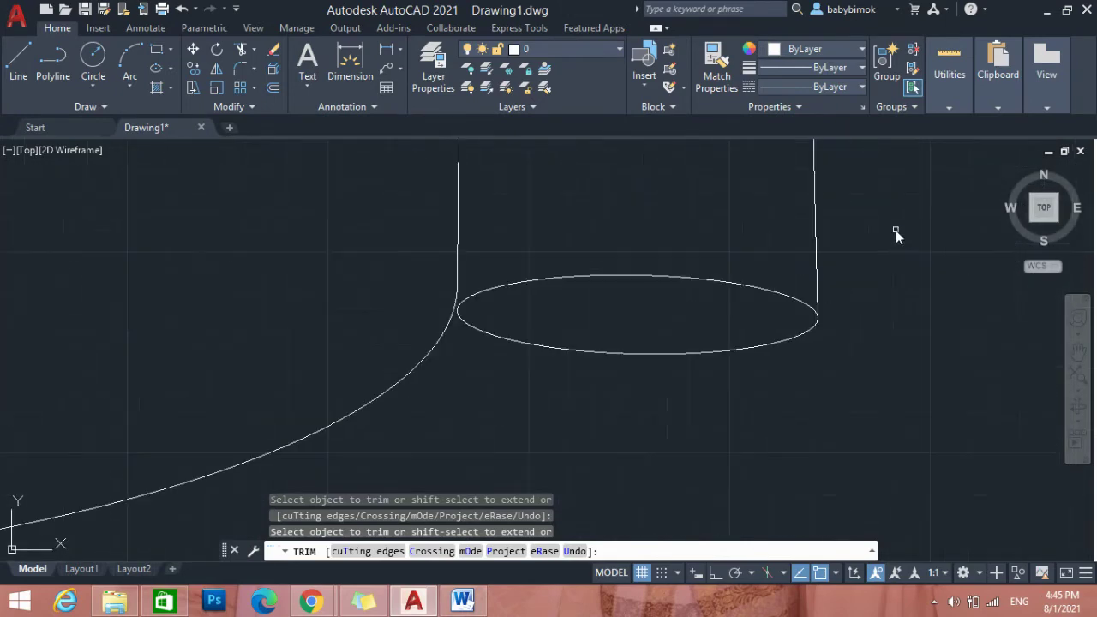
{"action": "key", "text": "Escape"}
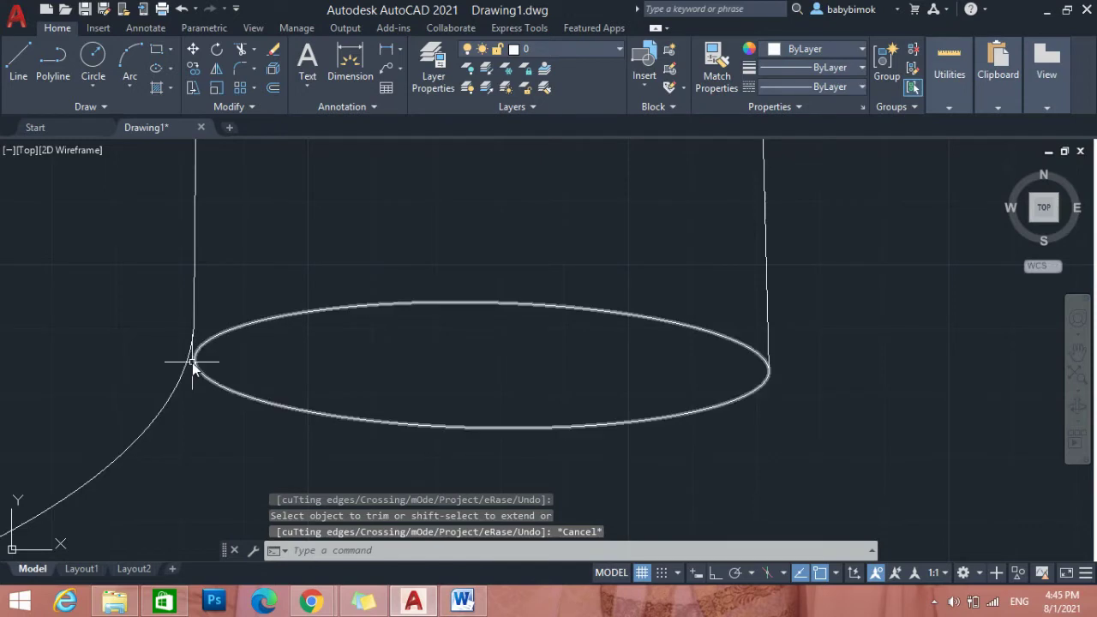
Widen the right lug's lower ellipse so its inner end meets the cylinder's bottom curve.
{"action": "left_click", "coordinate": [195, 361]}
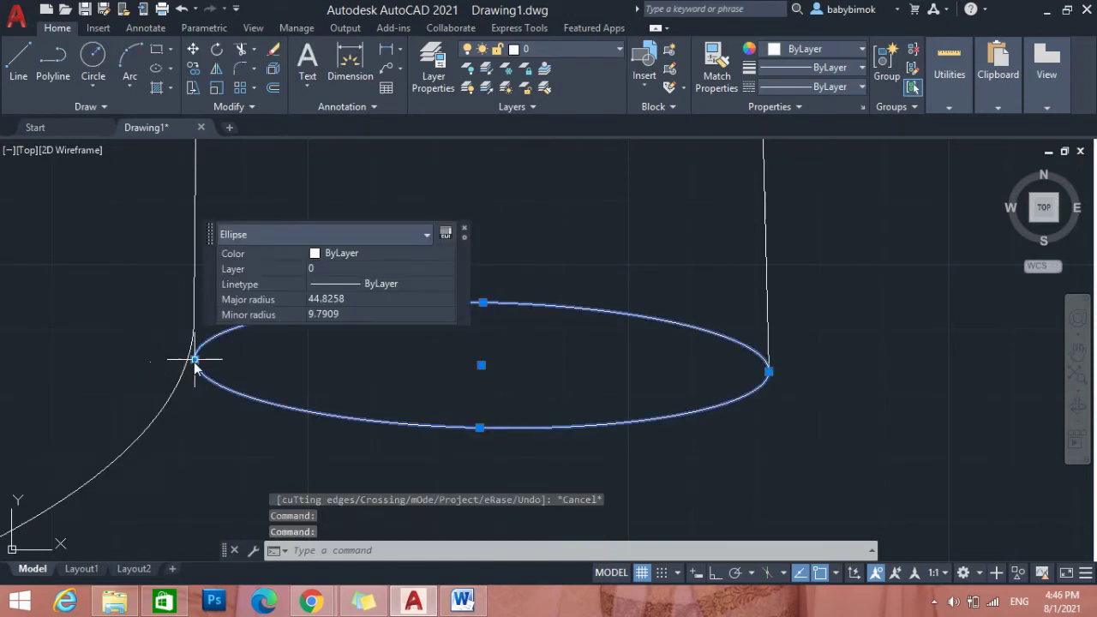
{"action": "left_click", "coordinate": [196, 360]}
{"action": "left_click", "coordinate": [189, 359]}
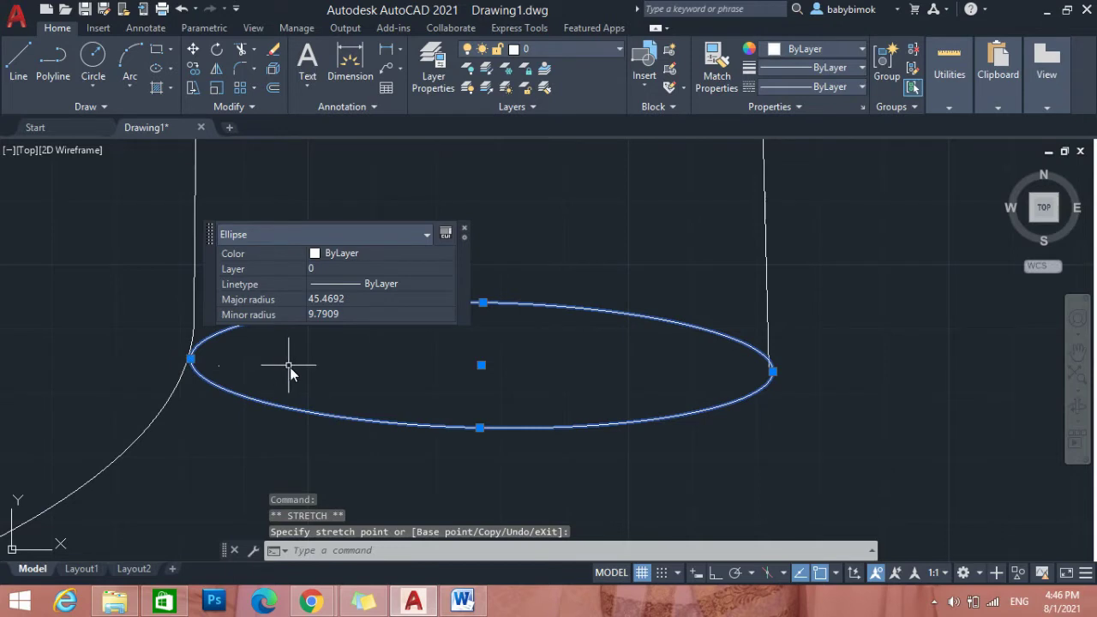
{"action": "left_click", "coordinate": [191, 360]}
{"action": "left_click", "coordinate": [180, 367]}
{"action": "left_click", "coordinate": [190, 360]}
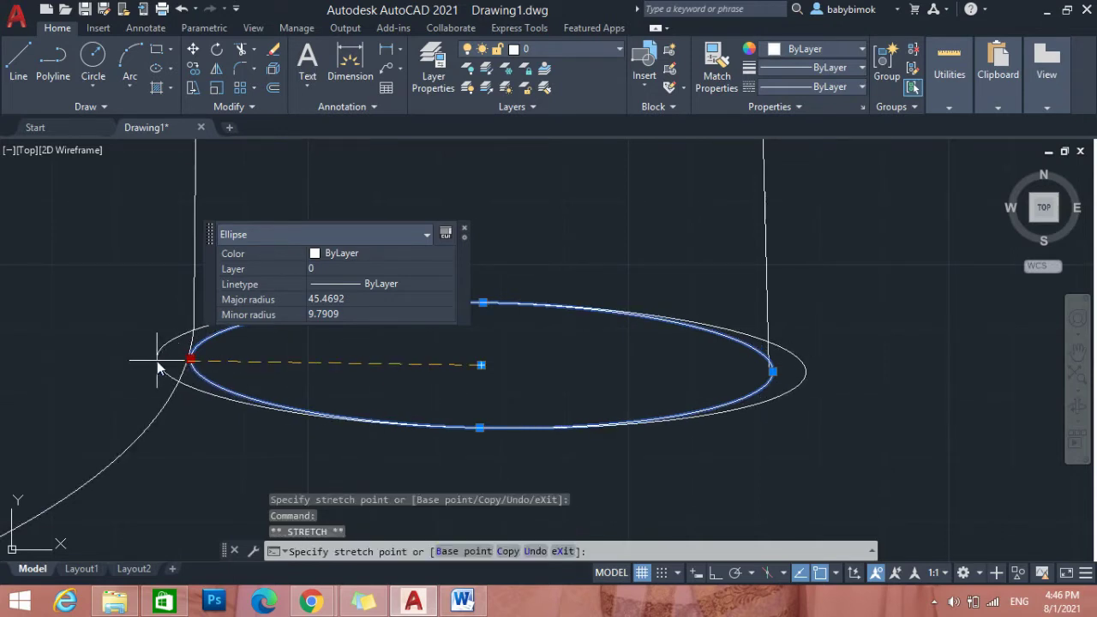
{"action": "left_click", "coordinate": [157, 361]}
{"action": "key", "text": "Escape"}
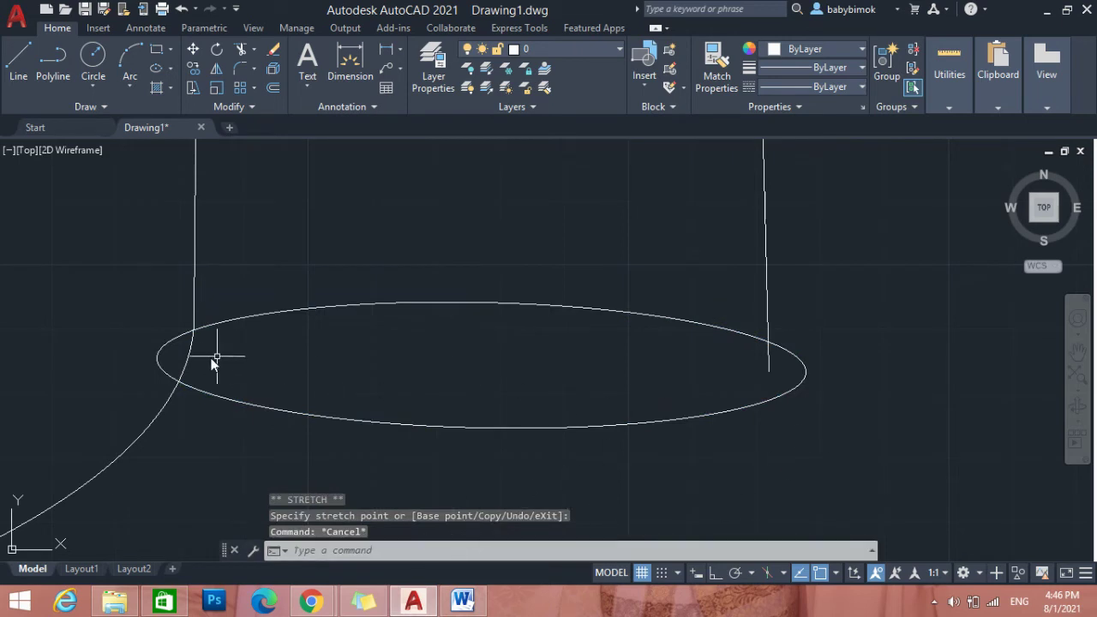
{"action": "left_click", "coordinate": [160, 362]}
{"action": "left_click", "coordinate": [157, 360]}
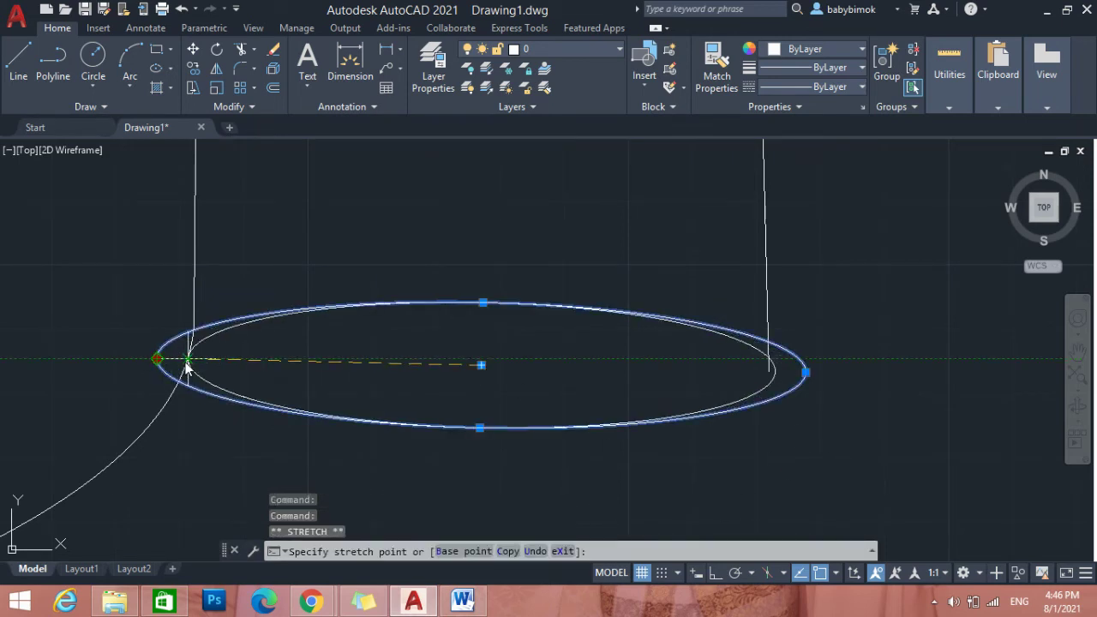
{"action": "left_click", "coordinate": [188, 365]}
Reattach the lower end of the right lug's outer line to the widened ellipse's outer quadrant.
{"action": "left_click", "coordinate": [734, 363]}
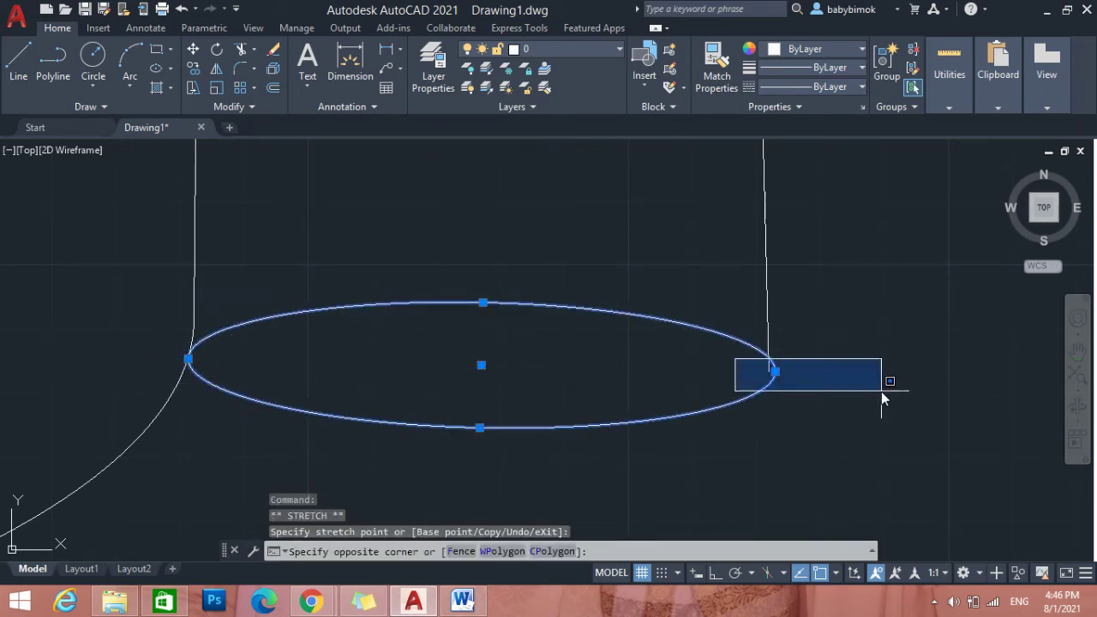
{"action": "left_click", "coordinate": [879, 391]}
{"action": "left_click", "coordinate": [766, 374]}
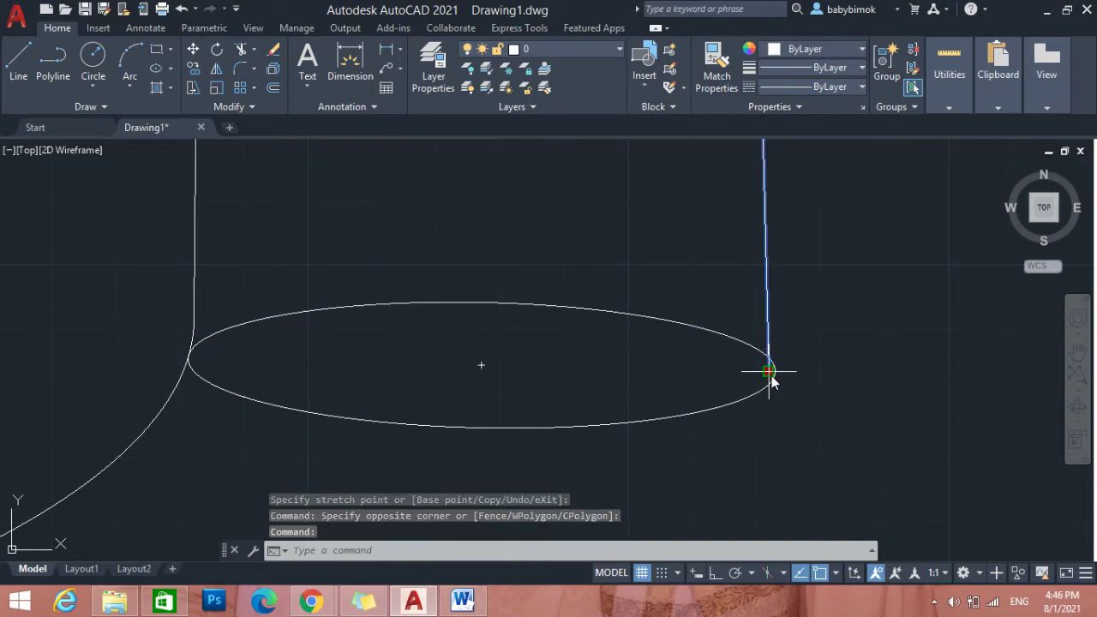
{"action": "left_click", "coordinate": [772, 372]}
{"action": "key", "text": "Escape"}
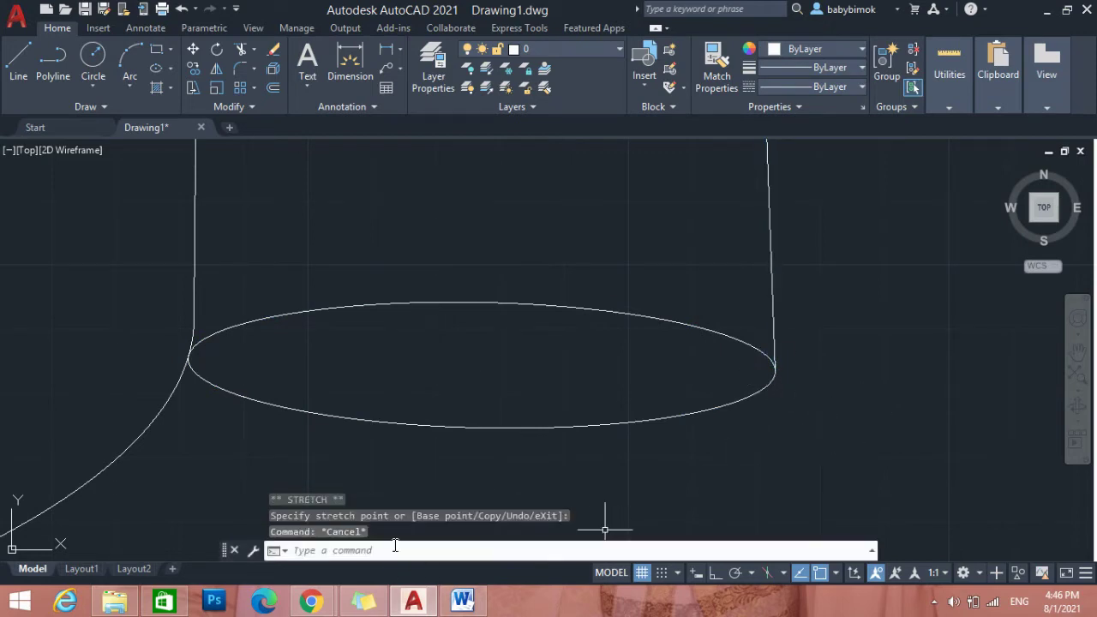
Trim away the hidden upper arc of the right lug's lower ellipse.
{"action": "type", "text": "trim"}
{"action": "key", "text": "Return"}
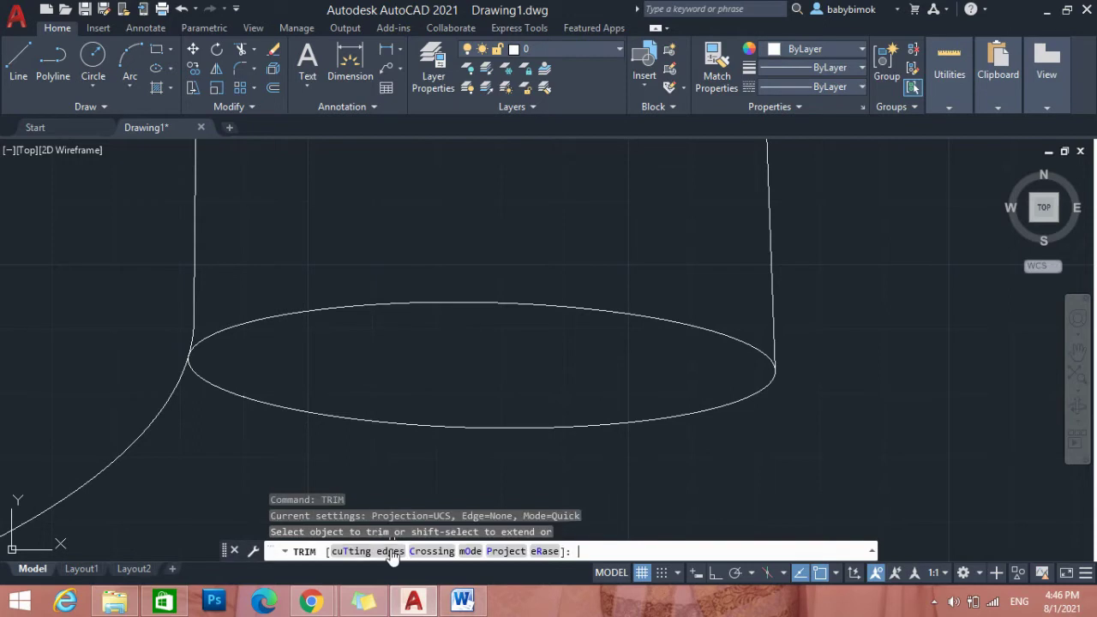
{"action": "left_click", "coordinate": [397, 306]}
{"action": "scroll", "coordinate": [450, 436], "scroll_direction": "down", "scroll_amount": 8}
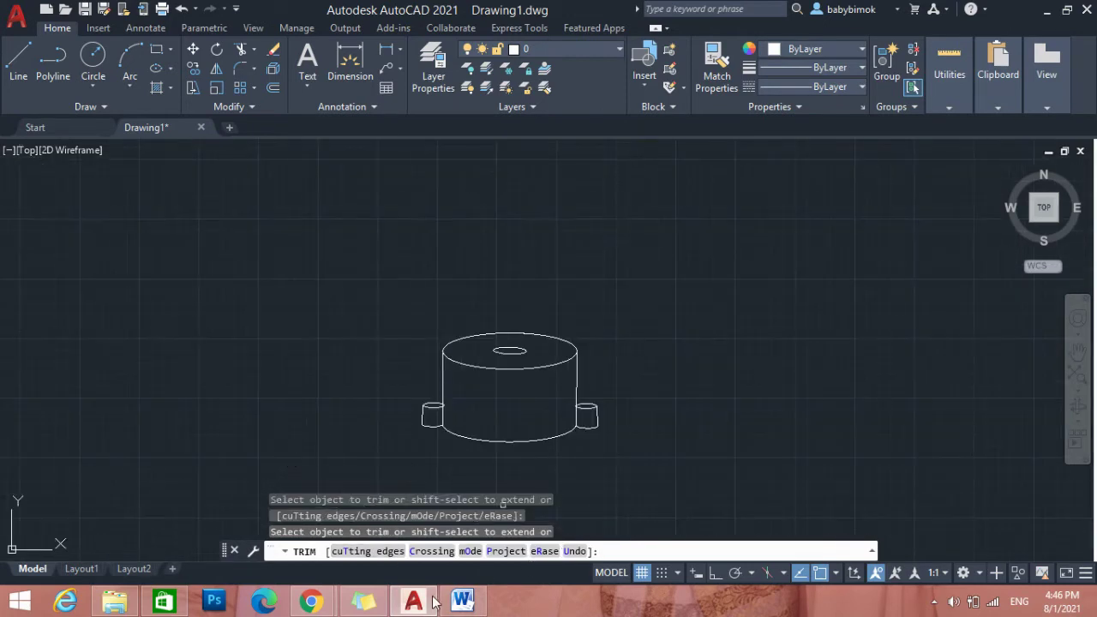
Switch to the Word lab sheet to check the buzzer picture in Figure 2, and return to AutoCAD.
{"action": "left_click", "coordinate": [462, 600]}
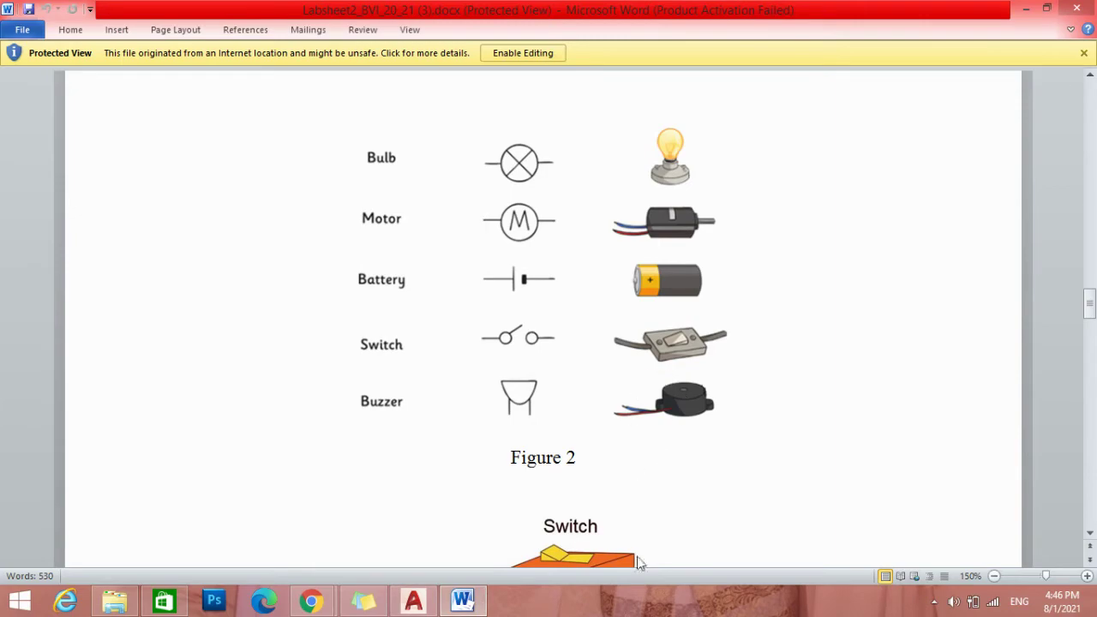
{"action": "left_click", "coordinate": [413, 600]}
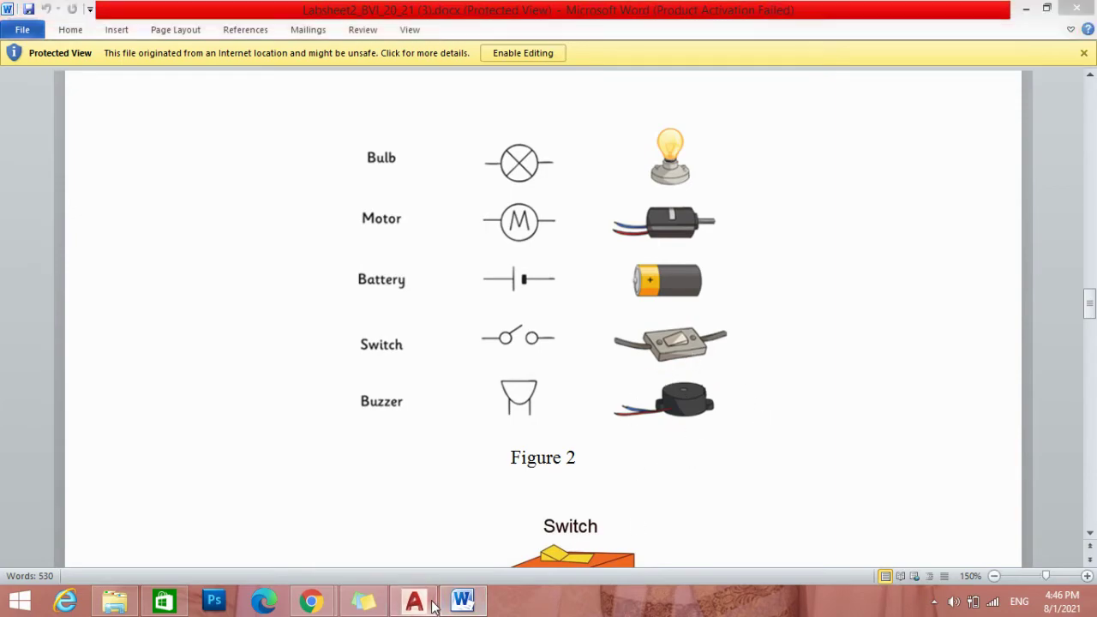
{"action": "key", "text": "Escape"}
{"action": "key", "text": "Escape"}
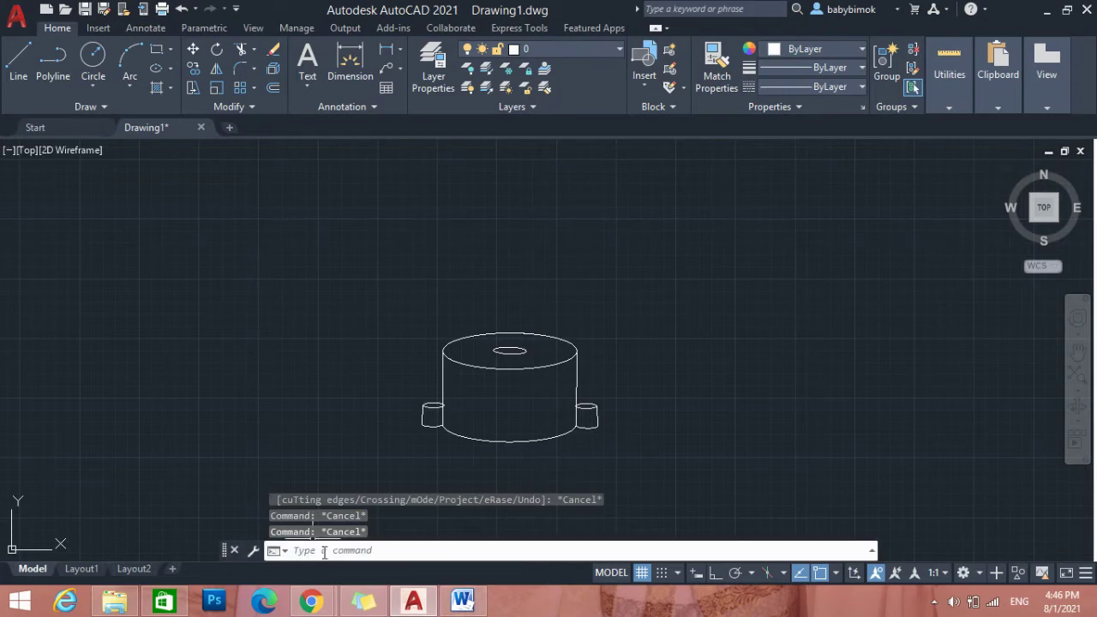
{"action": "key", "text": "Escape"}
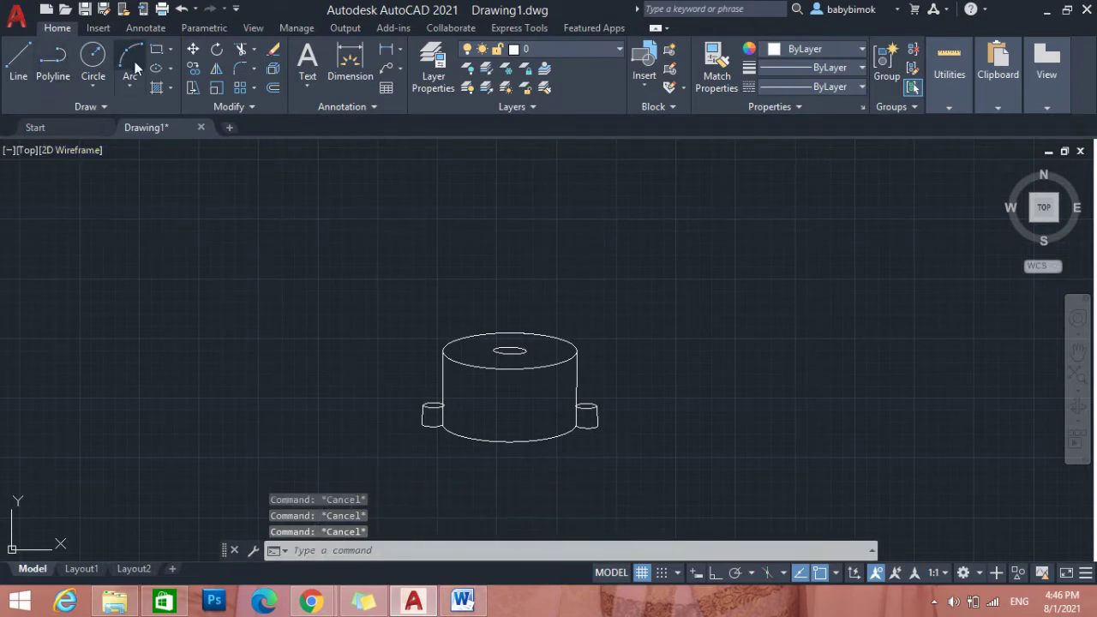
{"action": "left_click", "coordinate": [171, 71]}
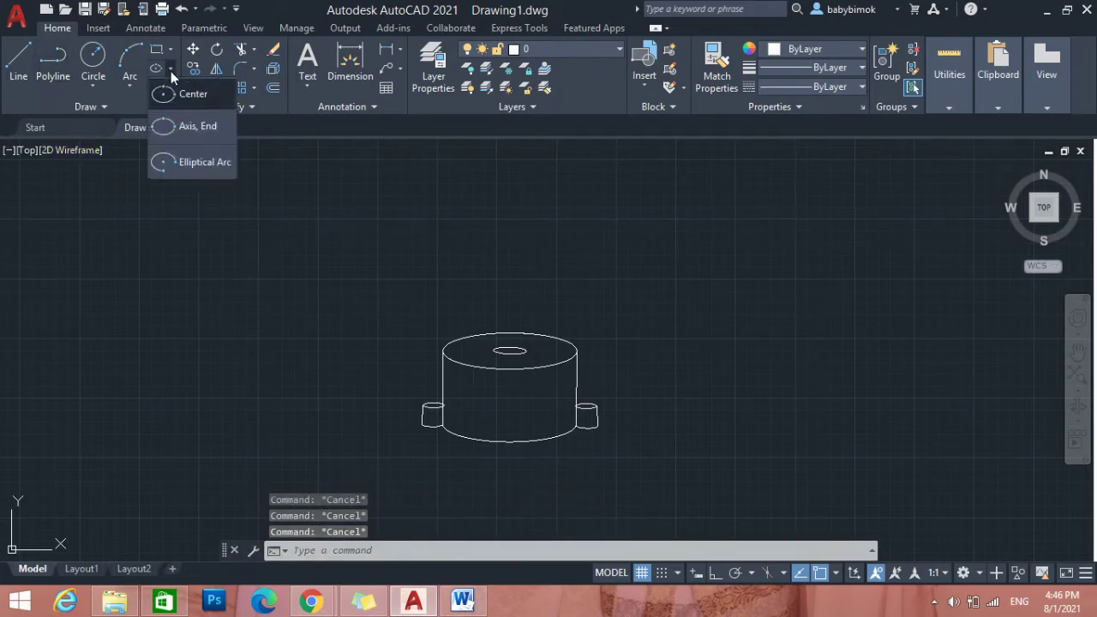
{"action": "left_click", "coordinate": [201, 101]}
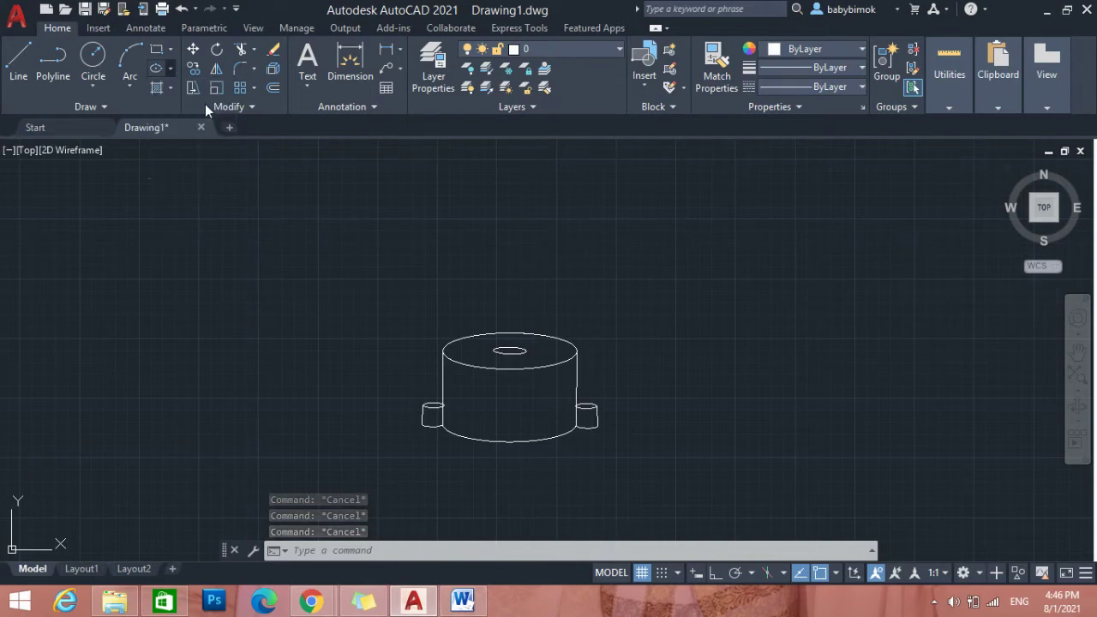
{"action": "left_click", "coordinate": [421, 415]}
{"action": "left_click", "coordinate": [382, 405]}
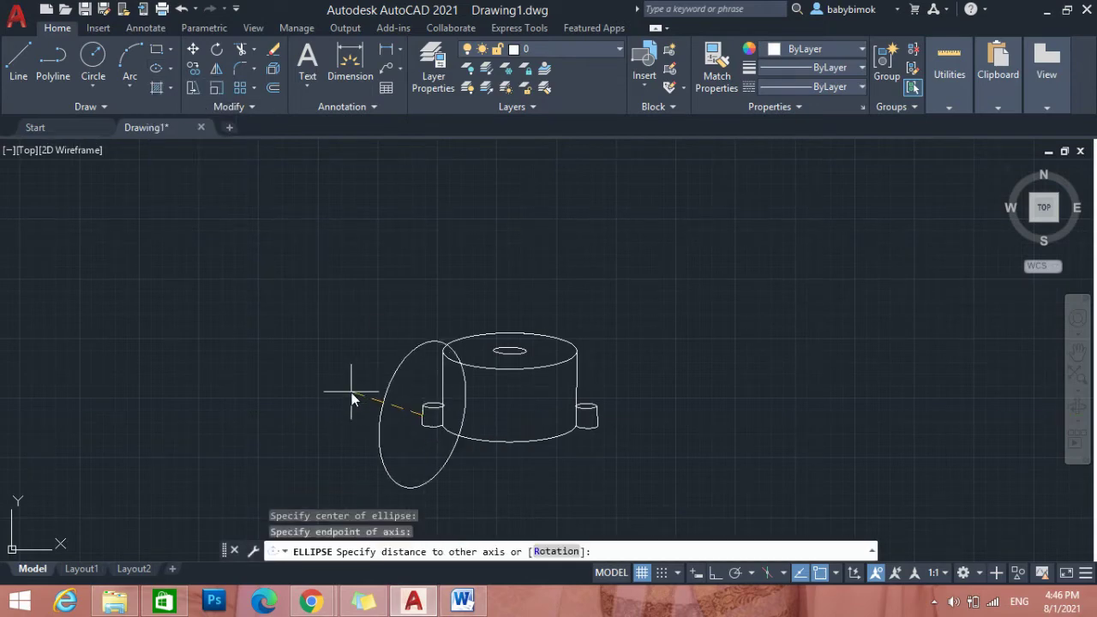
{"action": "key", "text": "Escape"}
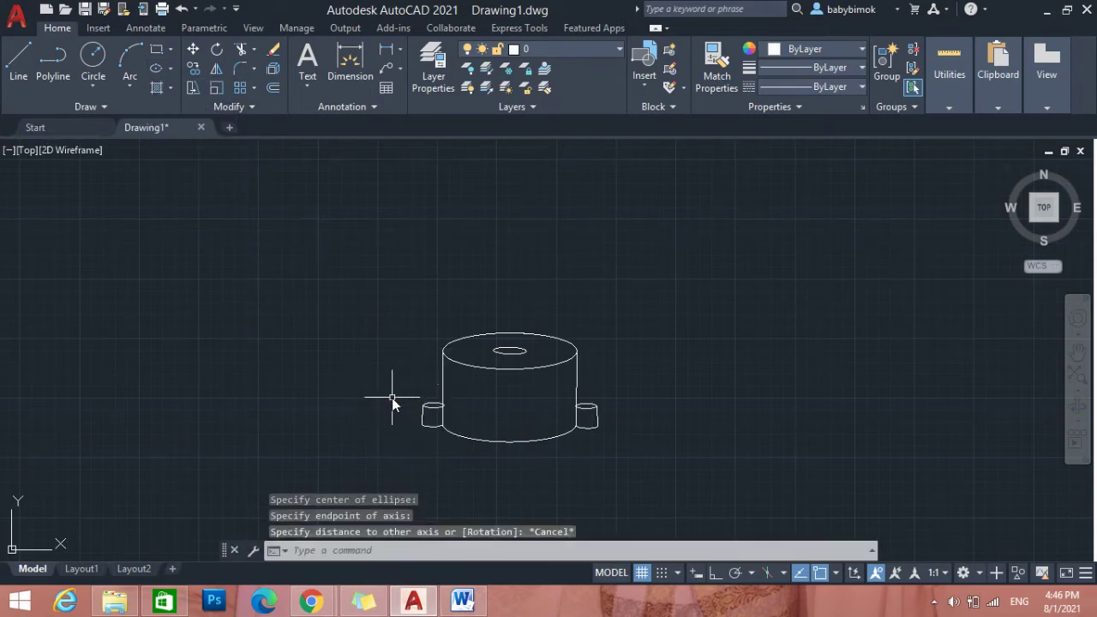
Draw a three-point arc for the buzzer wire from the outer end of the left lug's top ellipse, curving outward and up.
{"action": "left_click", "coordinate": [170, 69]}
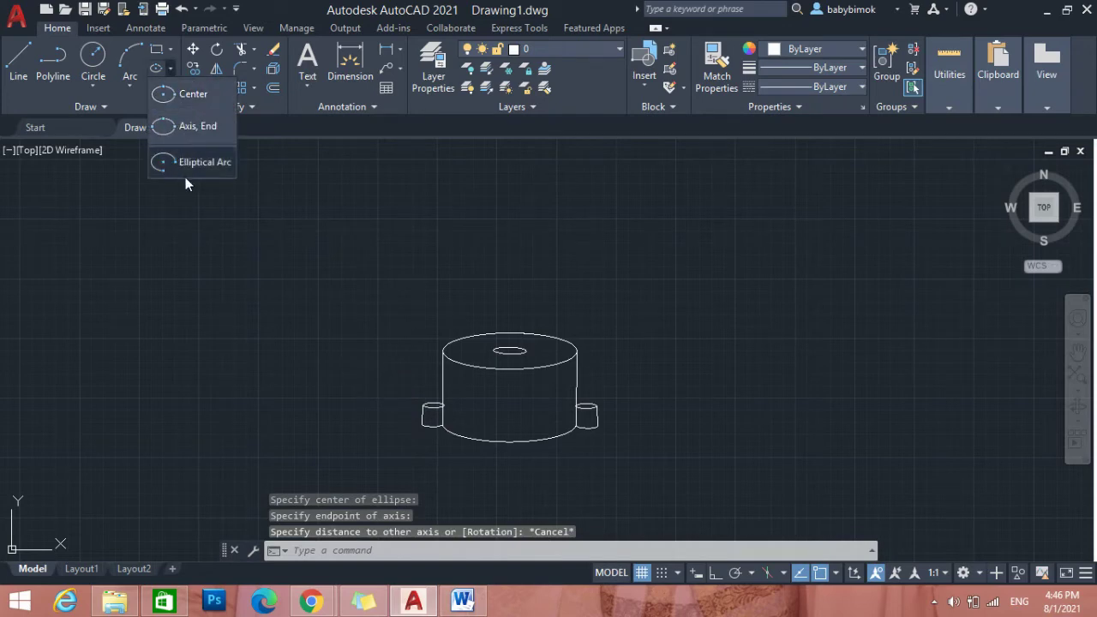
{"action": "left_click", "coordinate": [124, 79]}
{"action": "left_click", "coordinate": [174, 116]}
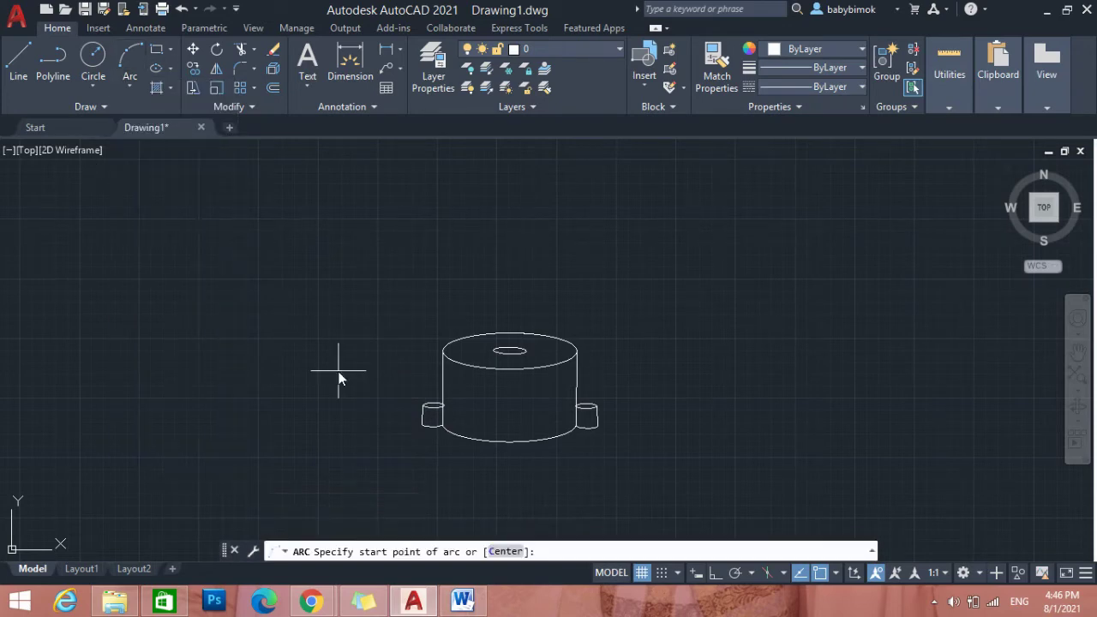
{"action": "left_click", "coordinate": [426, 407]}
{"action": "left_click", "coordinate": [389, 403]}
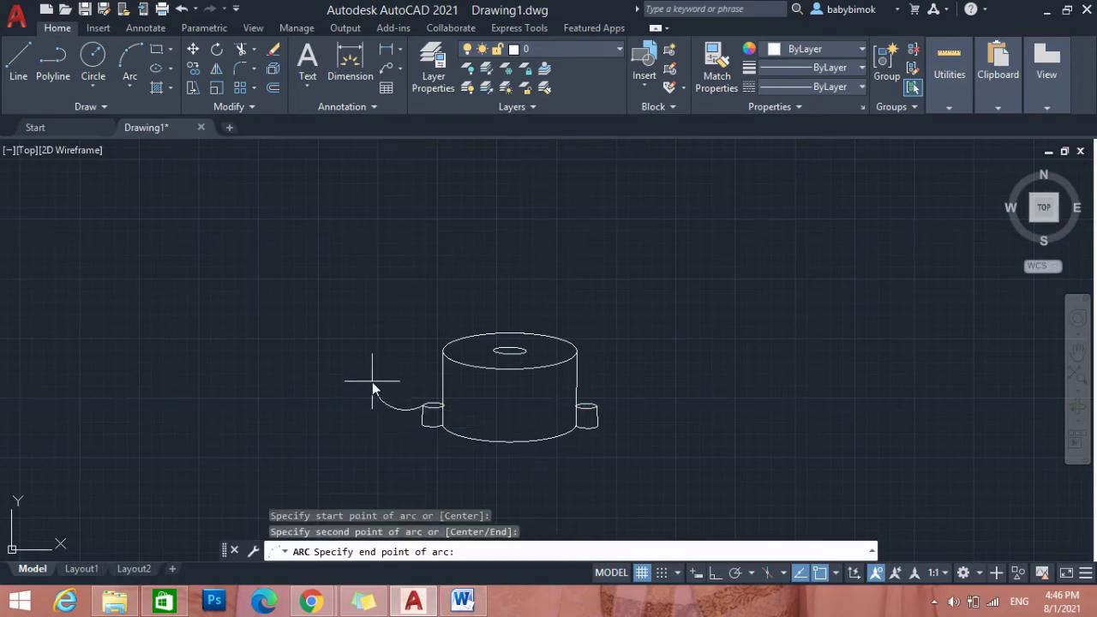
{"action": "left_click", "coordinate": [373, 387]}
Stretch the free end of the wire arc farther out from the buzzer, keeping its height.
{"action": "scroll", "coordinate": [347, 448], "scroll_direction": "up", "scroll_amount": 6}
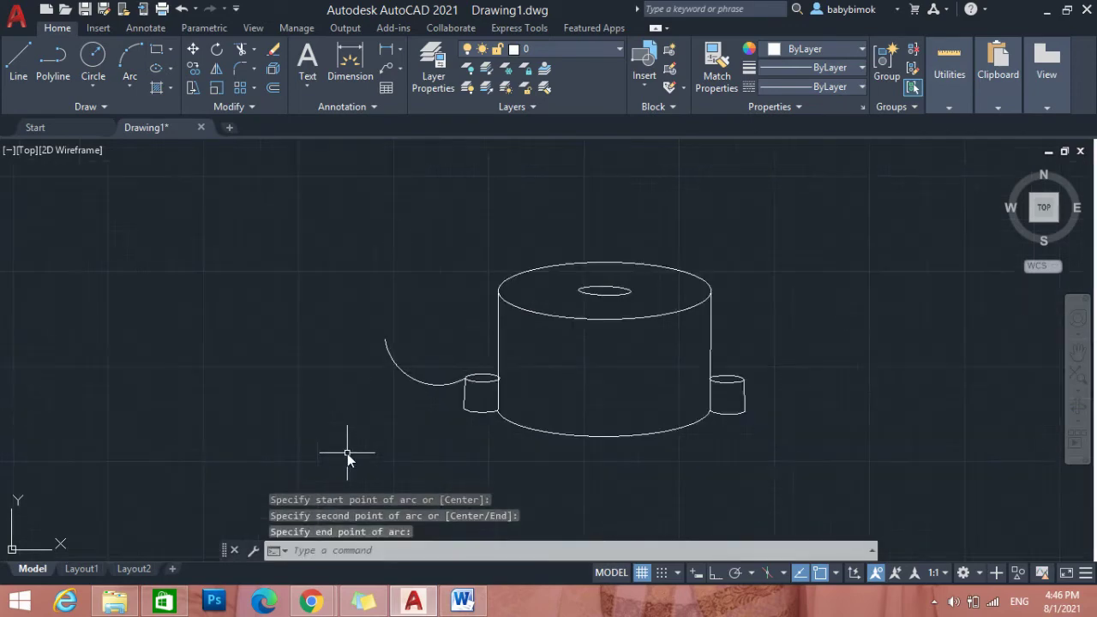
{"action": "scroll", "coordinate": [562, 294], "scroll_direction": "down", "scroll_amount": 3}
{"action": "scroll", "coordinate": [759, 343], "scroll_direction": "up", "scroll_amount": 3}
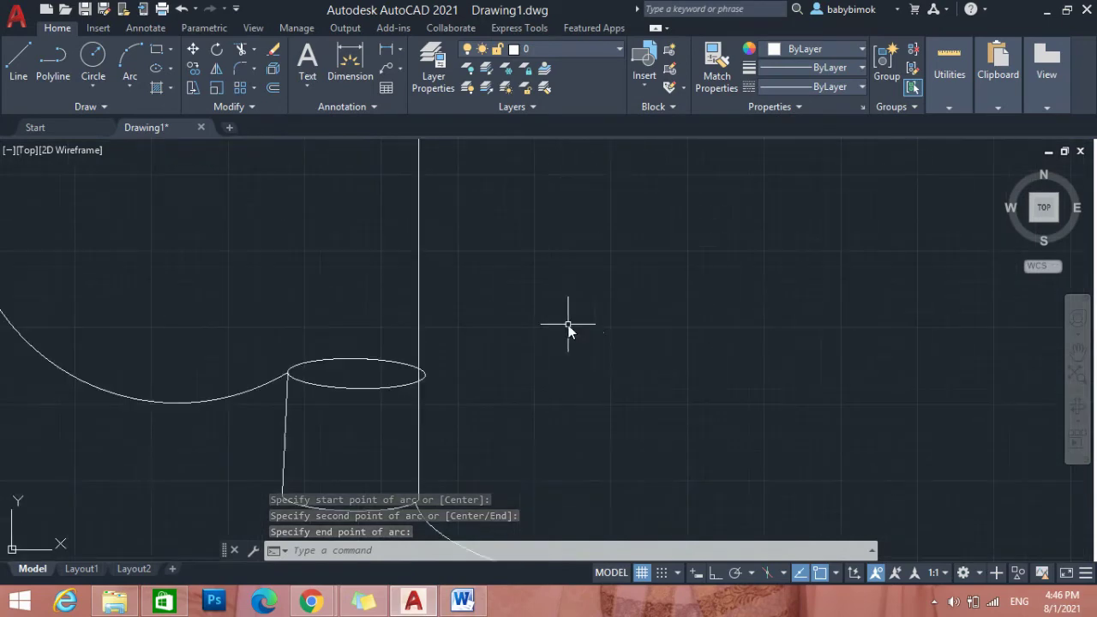
{"action": "scroll", "coordinate": [568, 323], "scroll_direction": "down", "scroll_amount": 4}
{"action": "scroll", "coordinate": [86, 381], "scroll_direction": "down", "scroll_amount": 3}
{"action": "scroll", "coordinate": [49, 382], "scroll_direction": "up", "scroll_amount": 5}
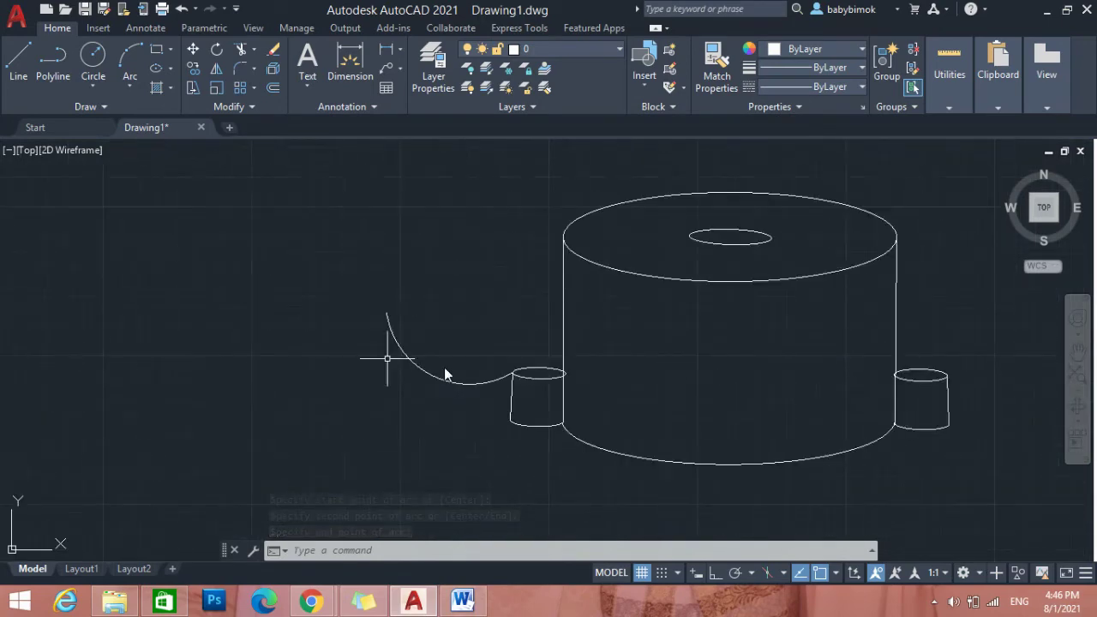
{"action": "left_click", "coordinate": [387, 319]}
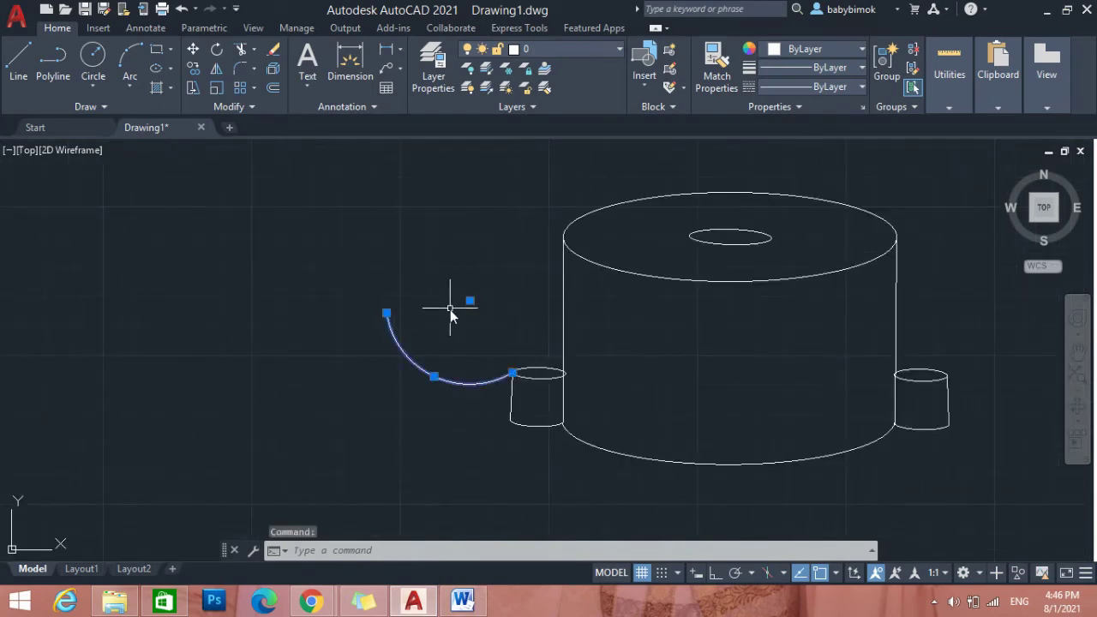
{"action": "left_click", "coordinate": [386, 313]}
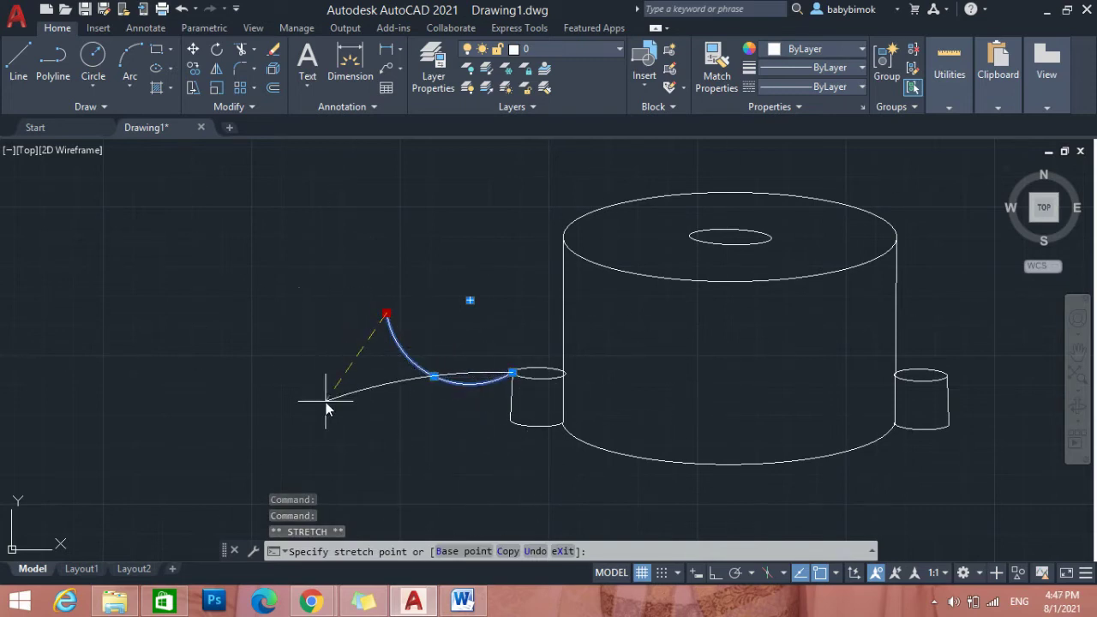
{"action": "left_click", "coordinate": [353, 312]}
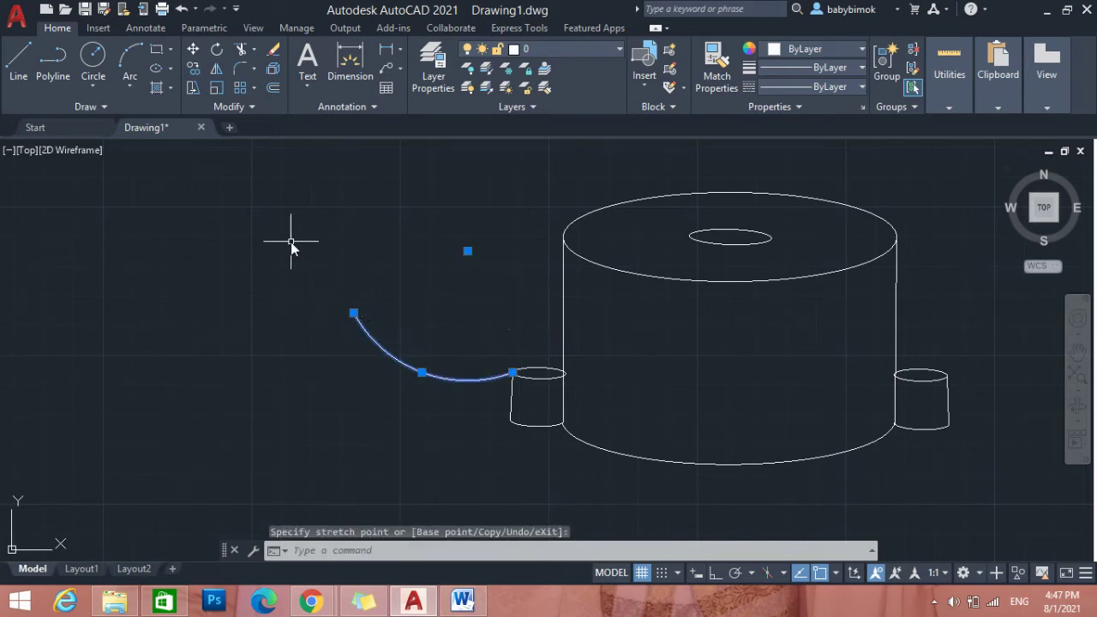
Draw a second three-point arc from the same lug point, ending directly above the first arc's free end.
{"action": "left_click", "coordinate": [129, 60]}
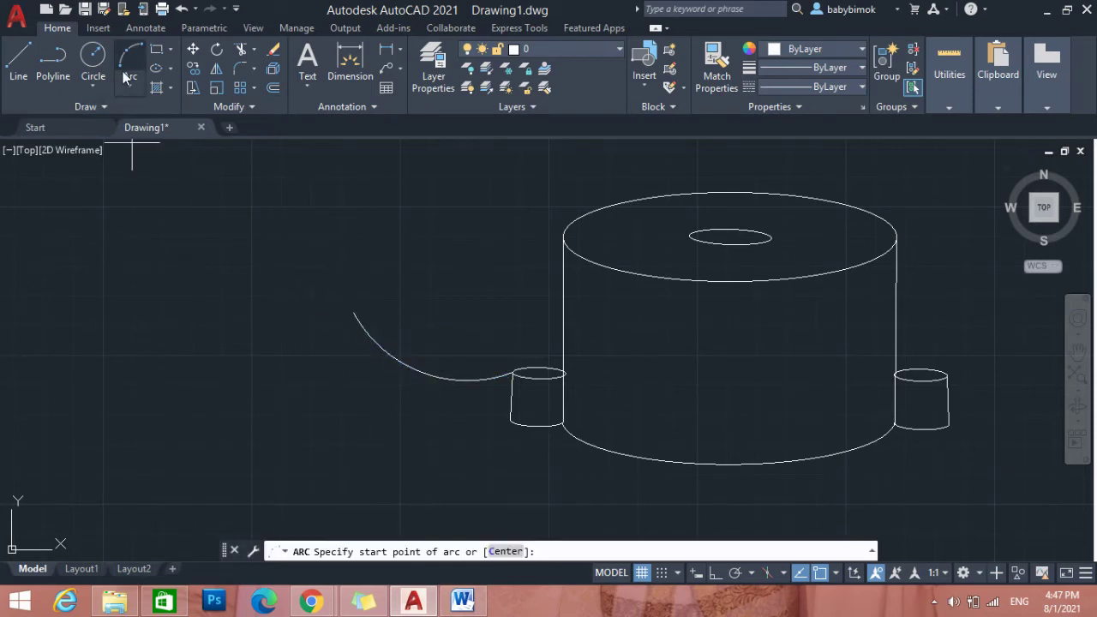
{"action": "left_click", "coordinate": [513, 374]}
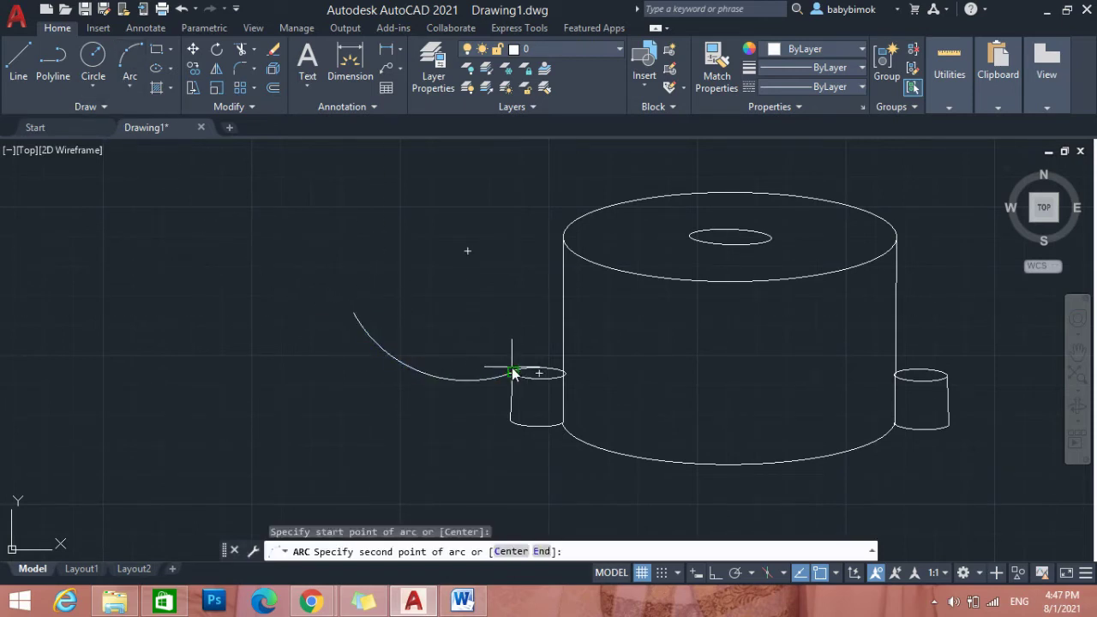
{"action": "left_click", "coordinate": [444, 365]}
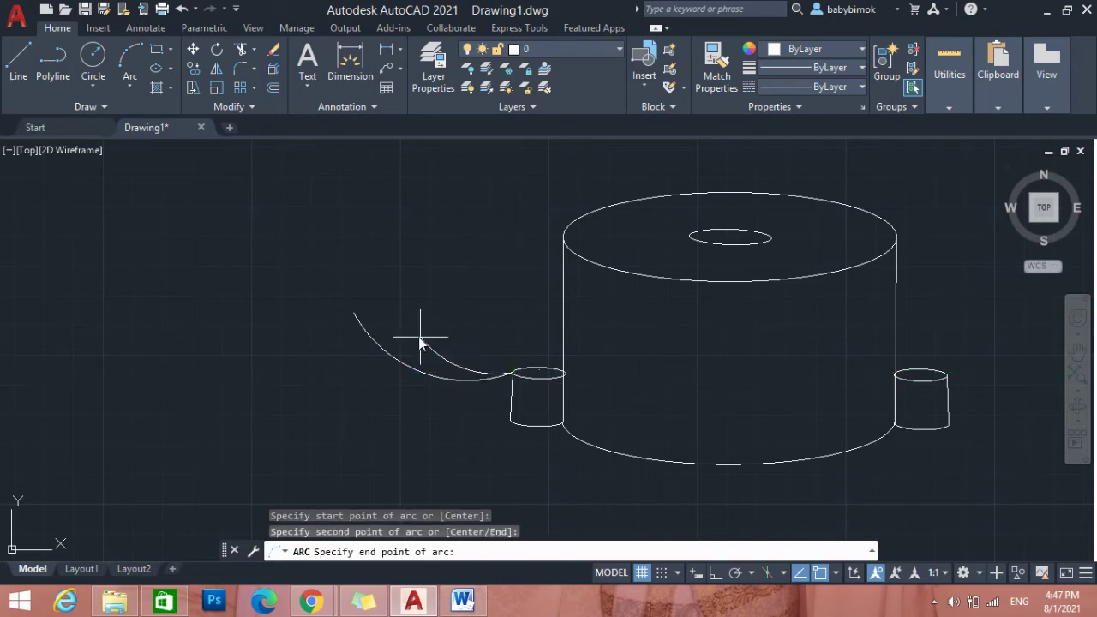
{"action": "left_click", "coordinate": [353, 289]}
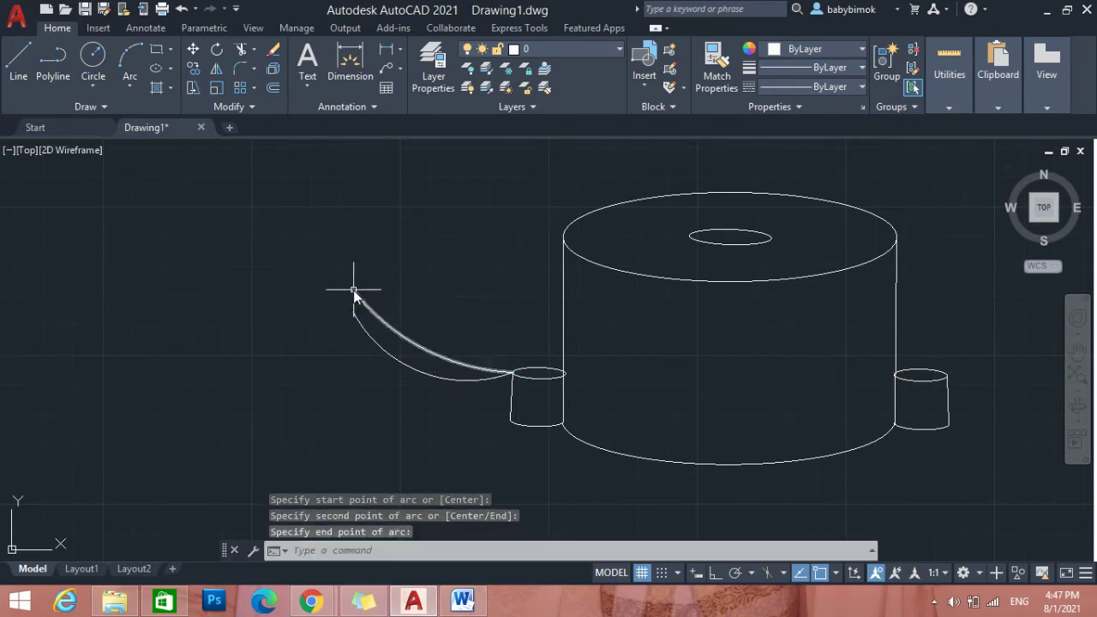
Move the lower arc's lug end down along the lug's outer line to give the wire thickness.
{"action": "left_click", "coordinate": [503, 375]}
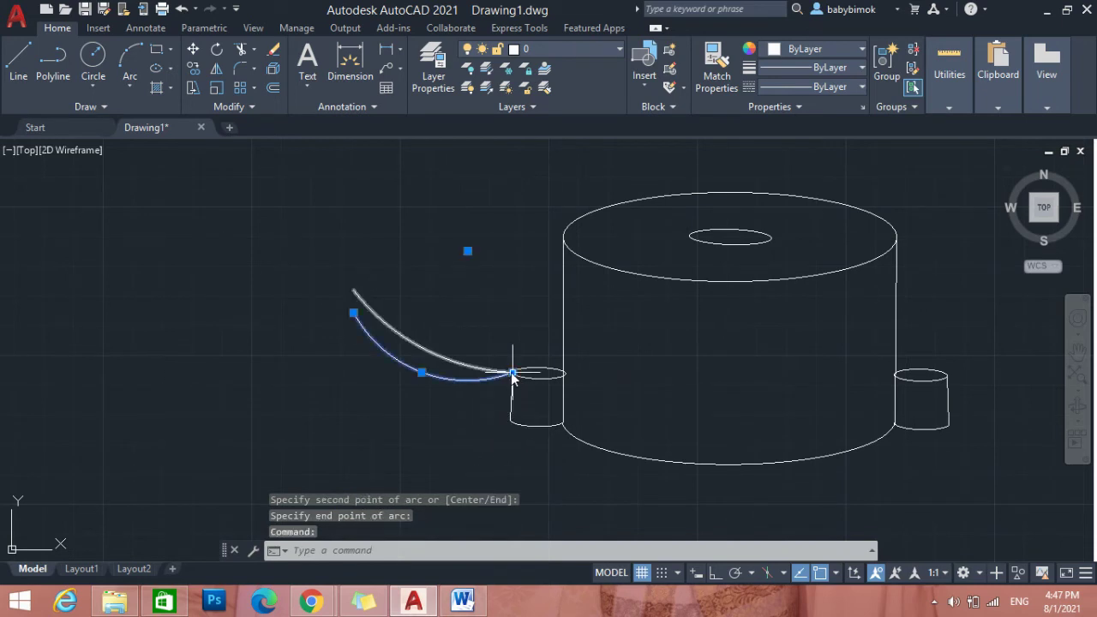
{"action": "left_click", "coordinate": [512, 372]}
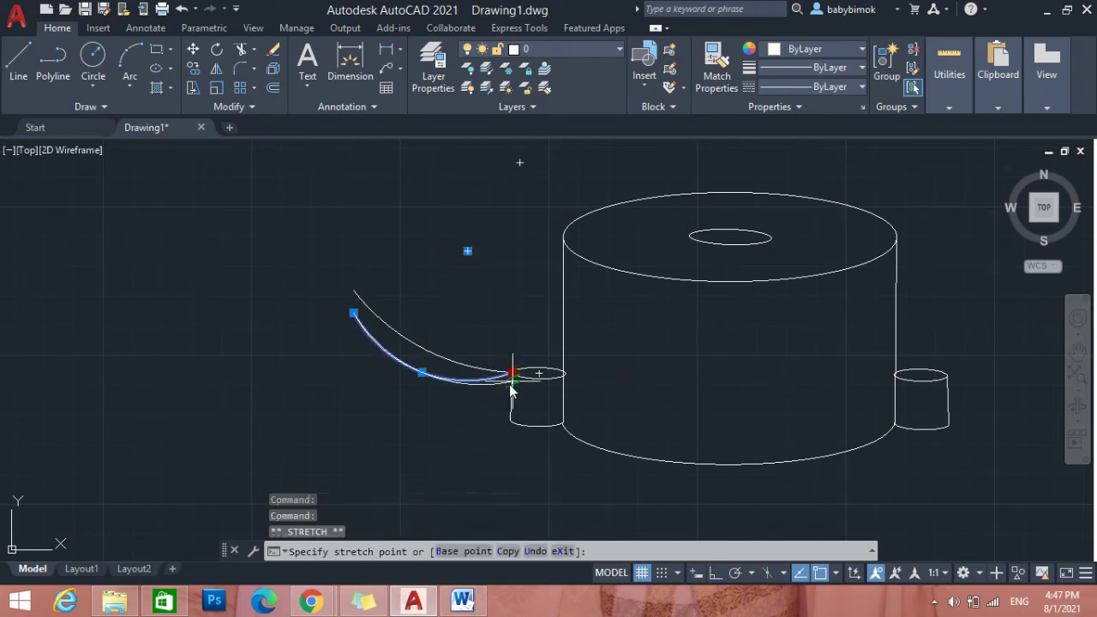
{"action": "left_click", "coordinate": [448, 452]}
{"action": "left_click", "coordinate": [450, 449]}
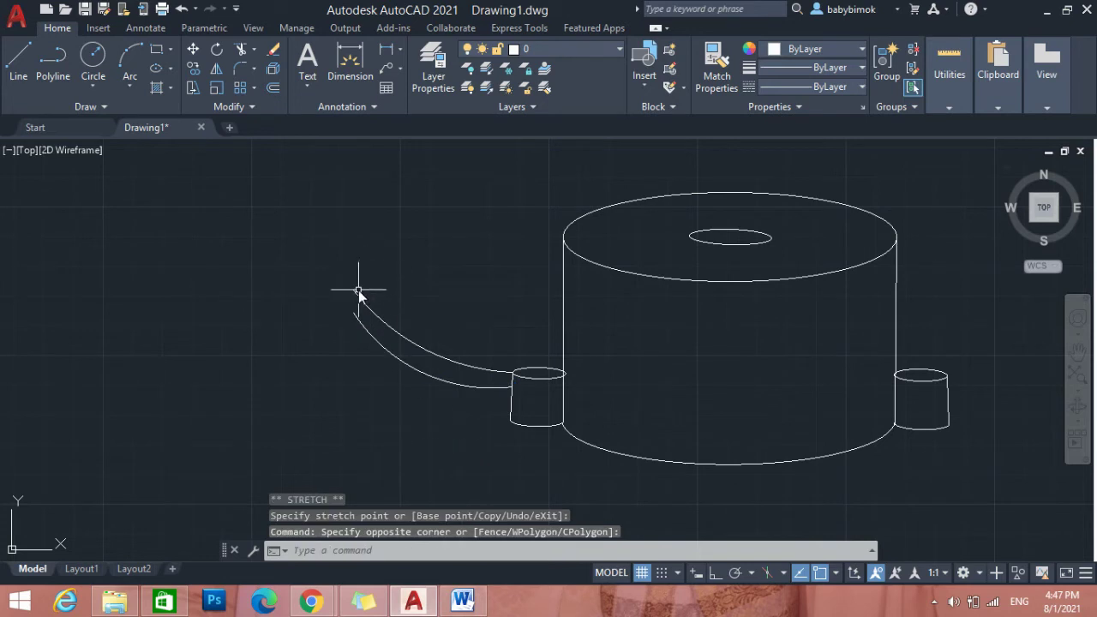
{"action": "key", "text": "Return"}
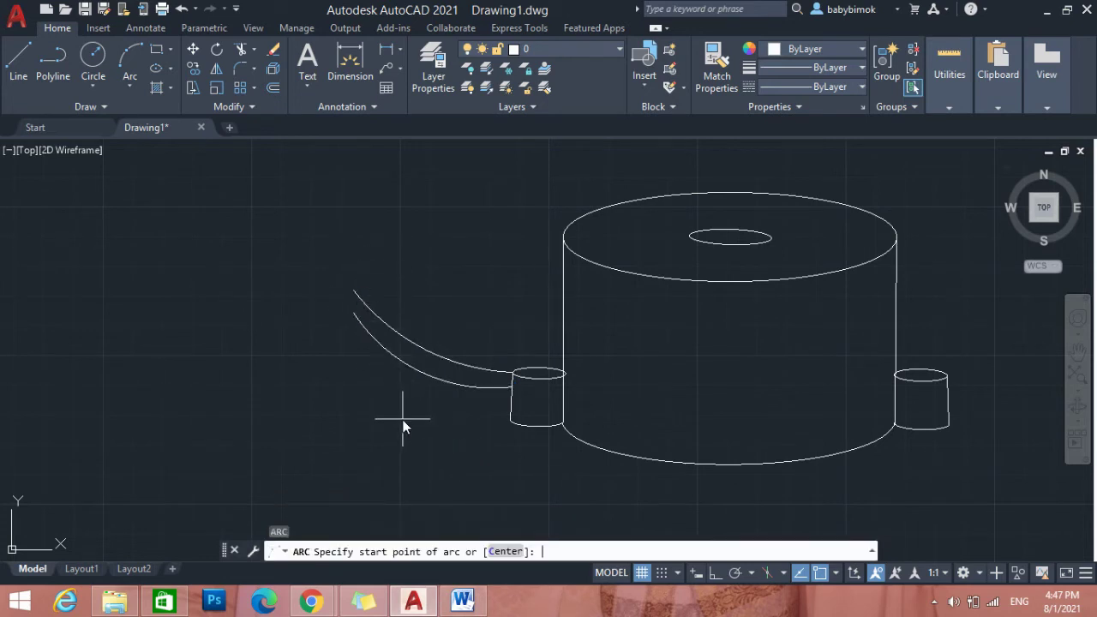
{"action": "key", "text": "Return"}
{"action": "key", "text": "Escape"}
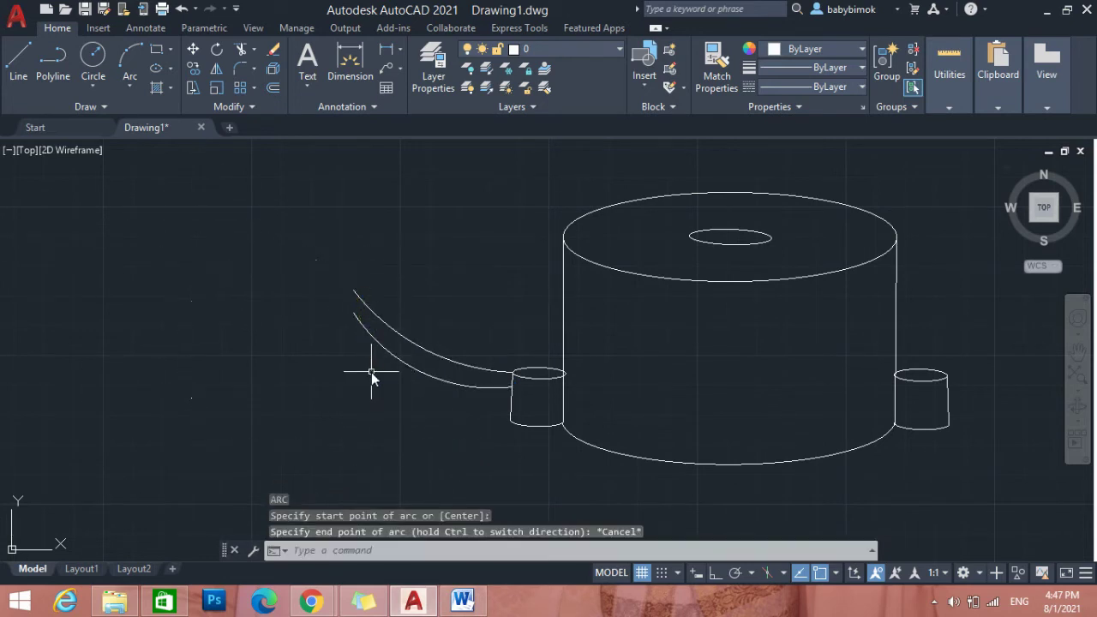
Draw a three-point arc for the second wire from the first wire's lower lug end, curving outward beneath it.
{"action": "left_click", "coordinate": [136, 55]}
{"action": "left_click", "coordinate": [161, 114]}
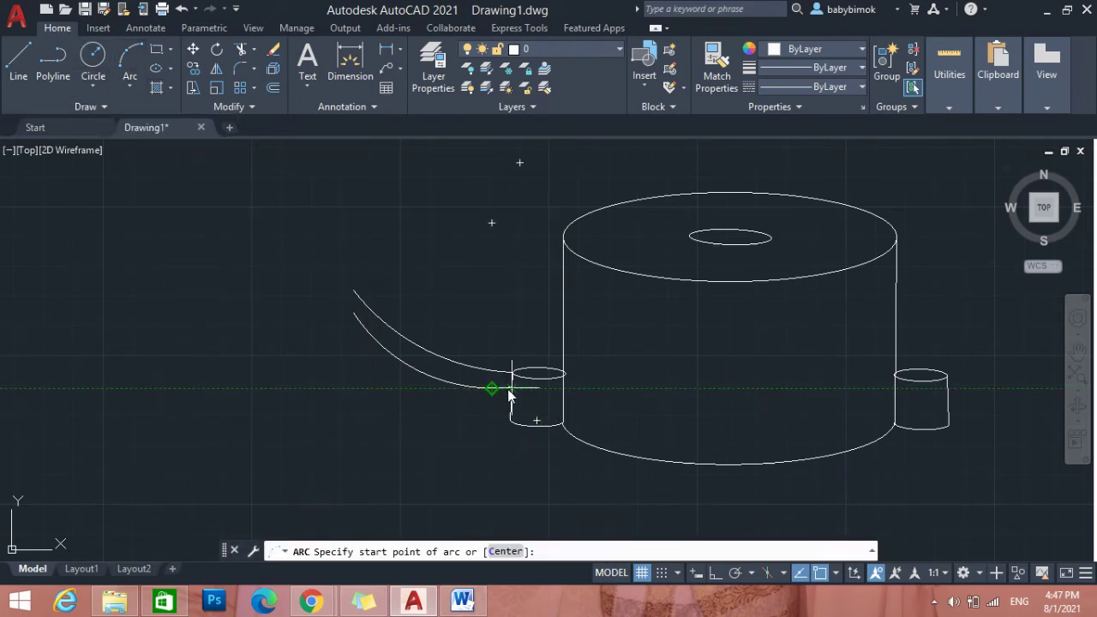
{"action": "left_click", "coordinate": [511, 390]}
{"action": "left_click", "coordinate": [416, 387]}
{"action": "left_click", "coordinate": [366, 361]}
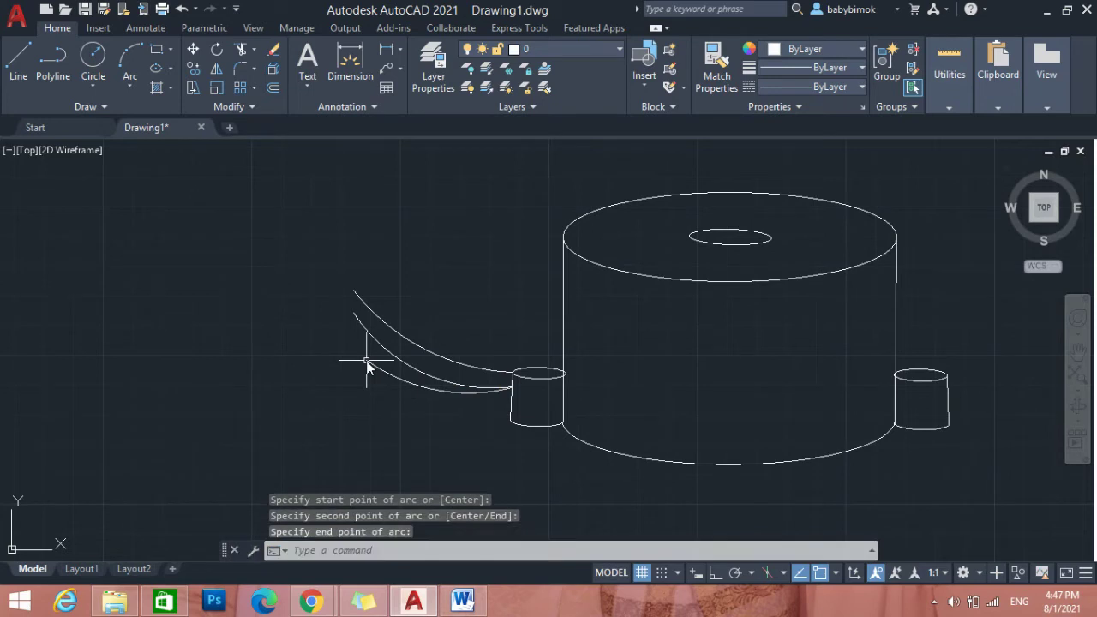
Stretch the free end of the second wire's arc outward and up, slightly past the first wire's ends.
{"action": "left_click", "coordinate": [371, 364]}
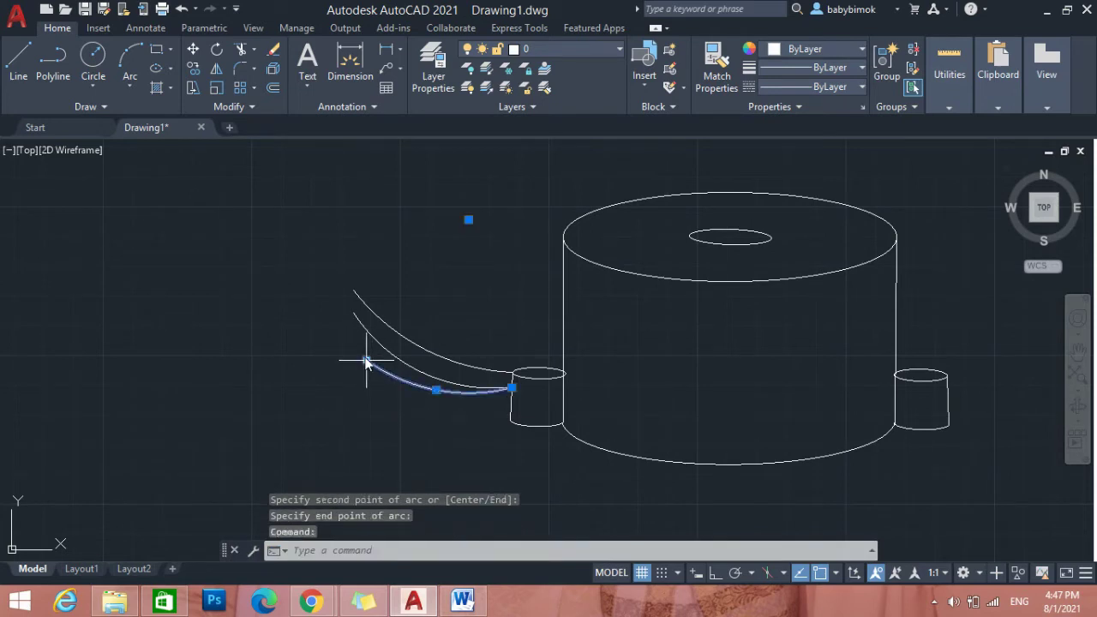
{"action": "left_click", "coordinate": [367, 361]}
{"action": "left_click", "coordinate": [339, 337]}
Draw the second wire's lower arc from just below its upper arc on the lug's outer line, running outward.
{"action": "left_click", "coordinate": [132, 54]}
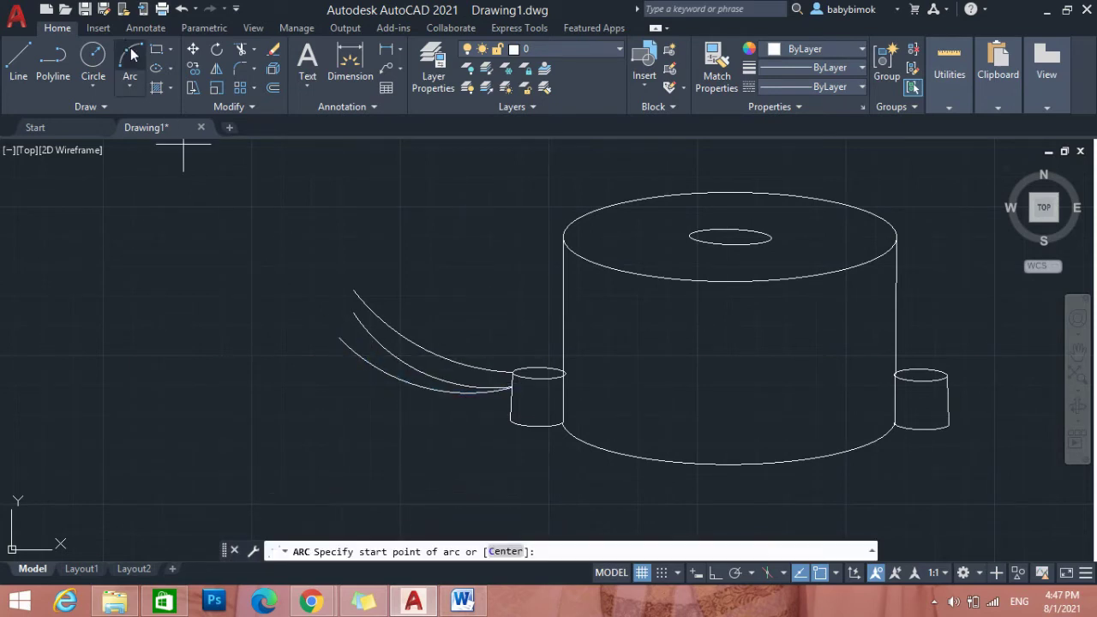
{"action": "left_click", "coordinate": [510, 396]}
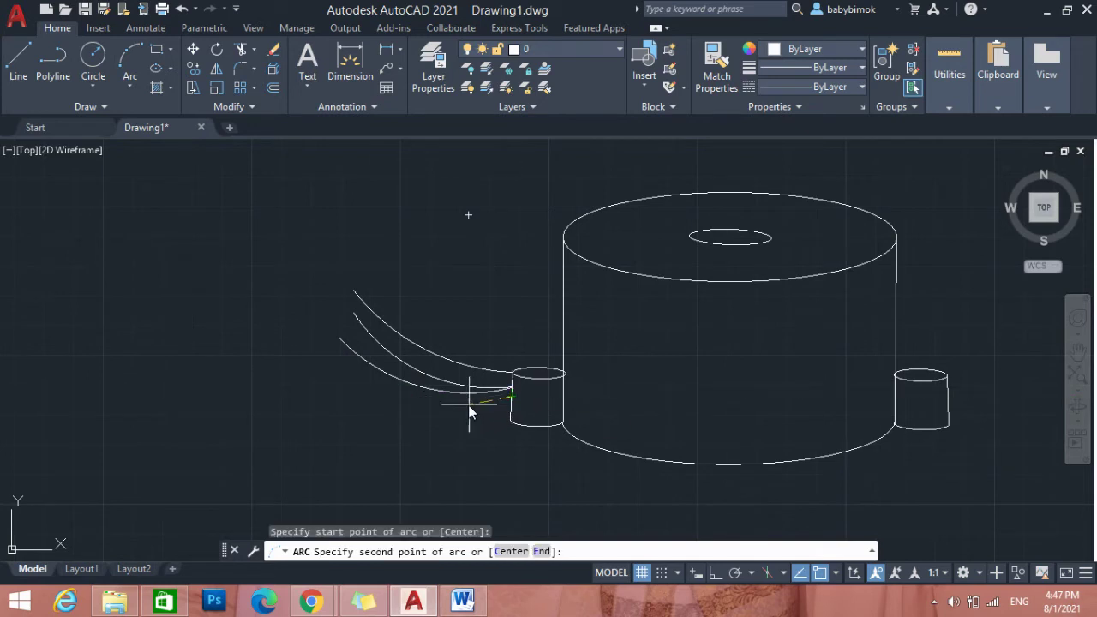
{"action": "left_click", "coordinate": [461, 398]}
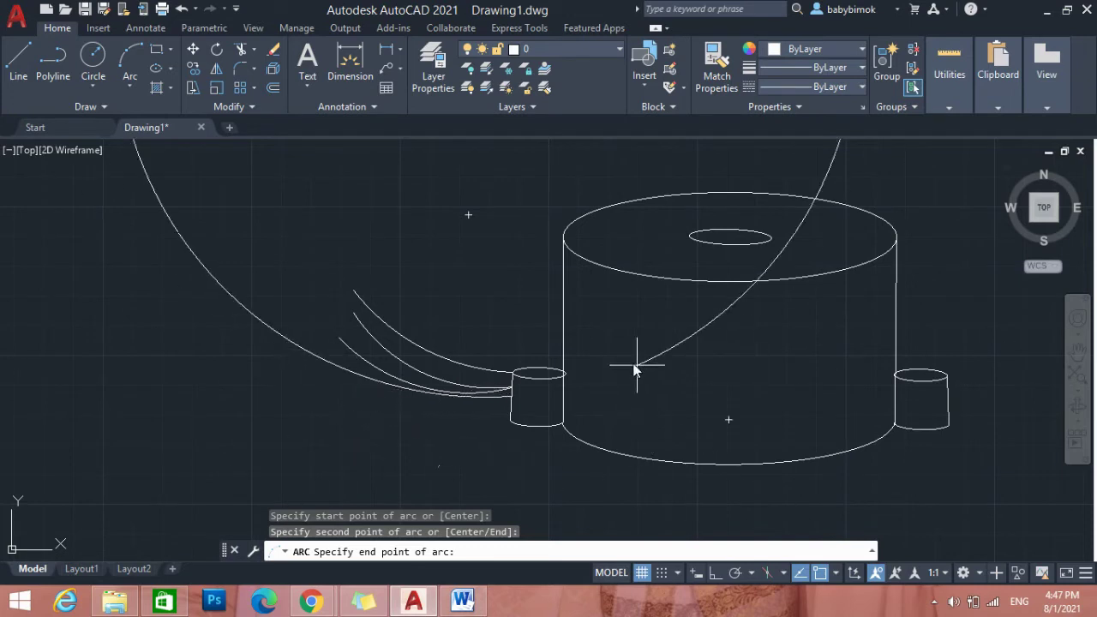
{"action": "left_click", "coordinate": [360, 390]}
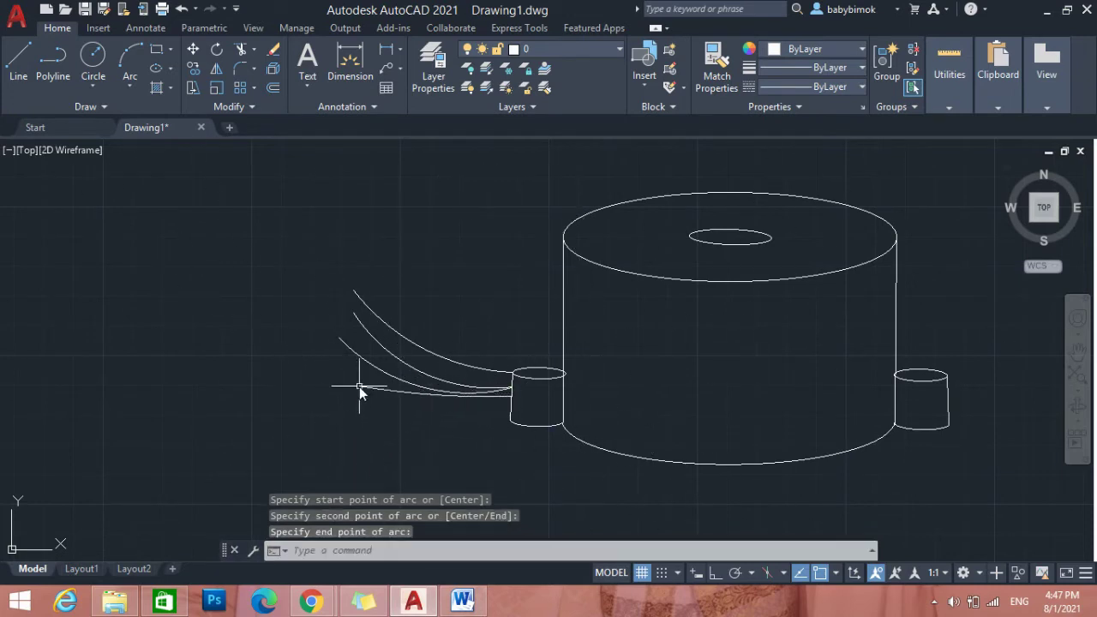
Flatten the second wire's upper arc by raising its midpoint until it crosses the first wire.
{"action": "left_click", "coordinate": [408, 382]}
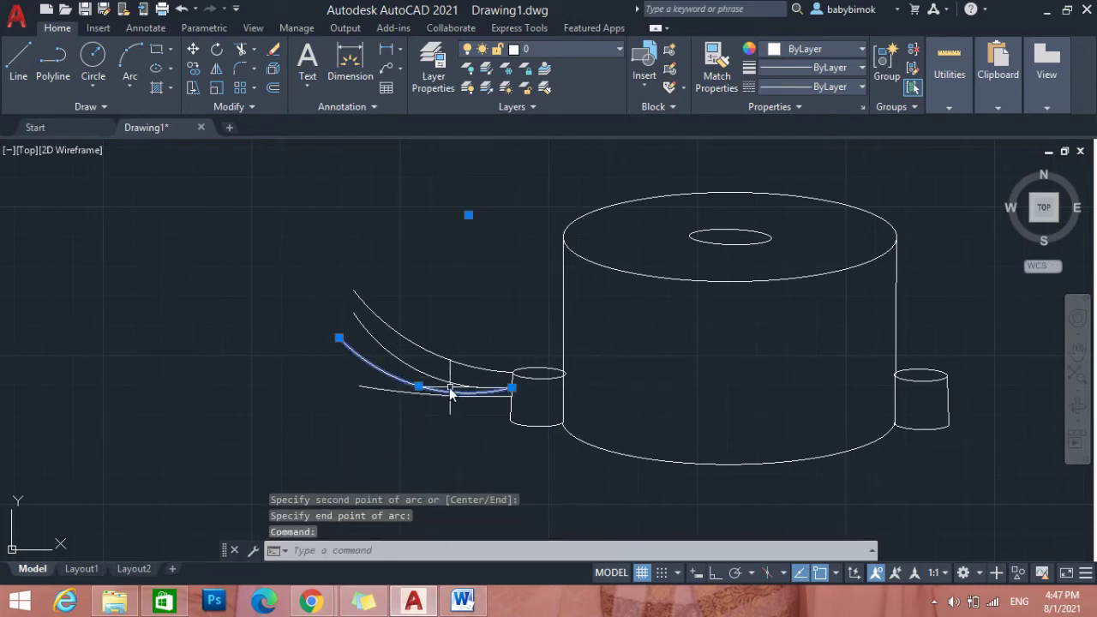
{"action": "left_click", "coordinate": [419, 378]}
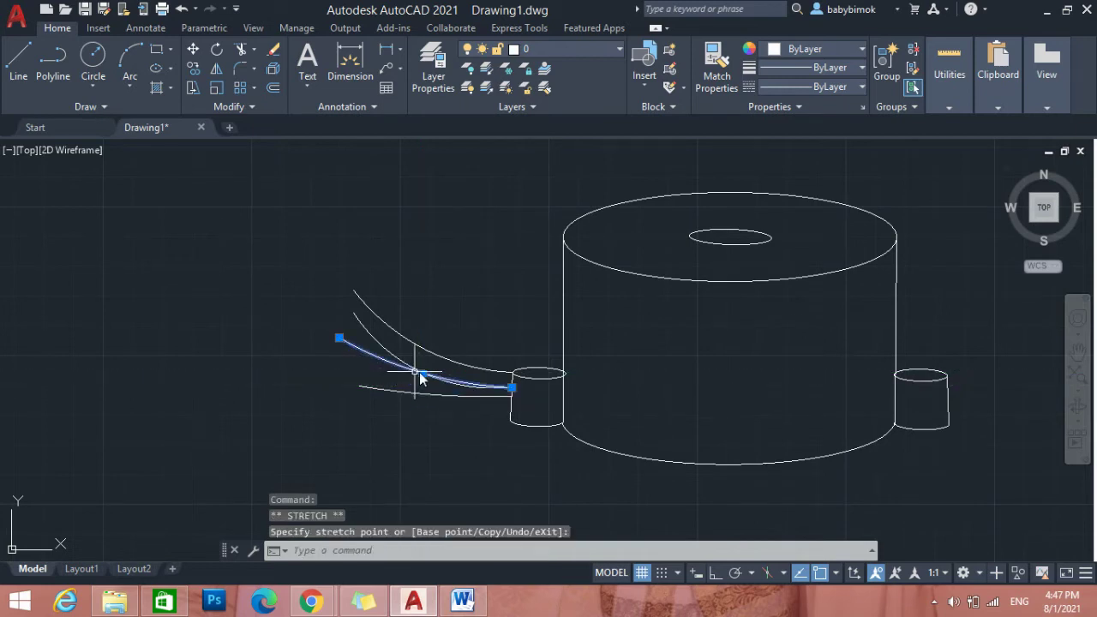
{"action": "left_click", "coordinate": [364, 387]}
{"action": "left_click", "coordinate": [359, 383]}
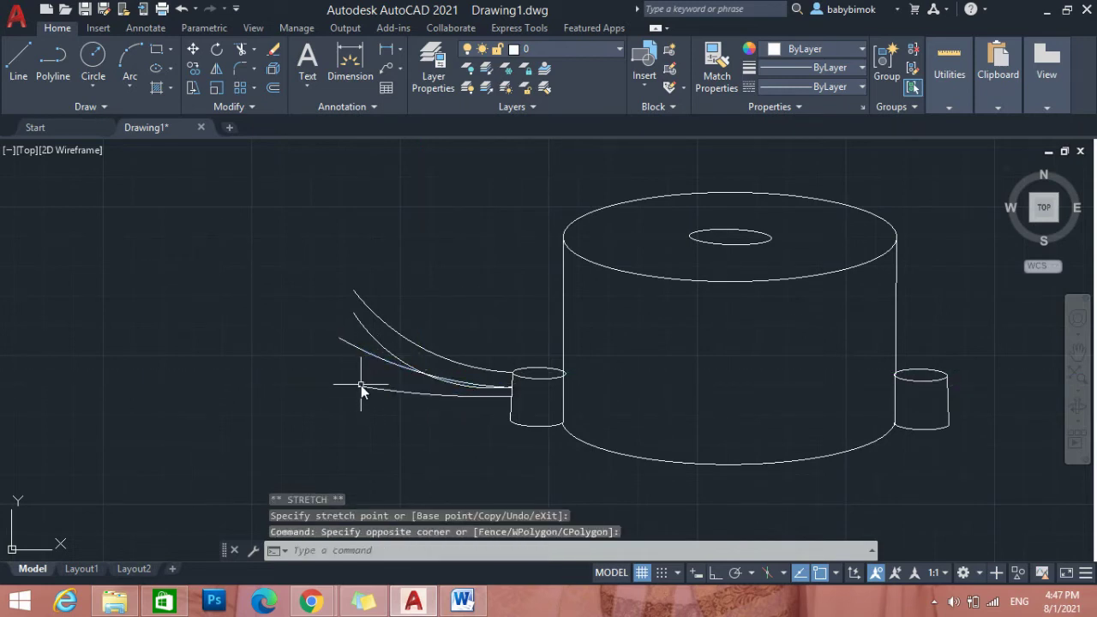
Stretch the free end of the second wire's lower arc outward and up, directly below the upper arc's free end.
{"action": "left_click", "coordinate": [367, 387]}
{"action": "left_click", "coordinate": [358, 386]}
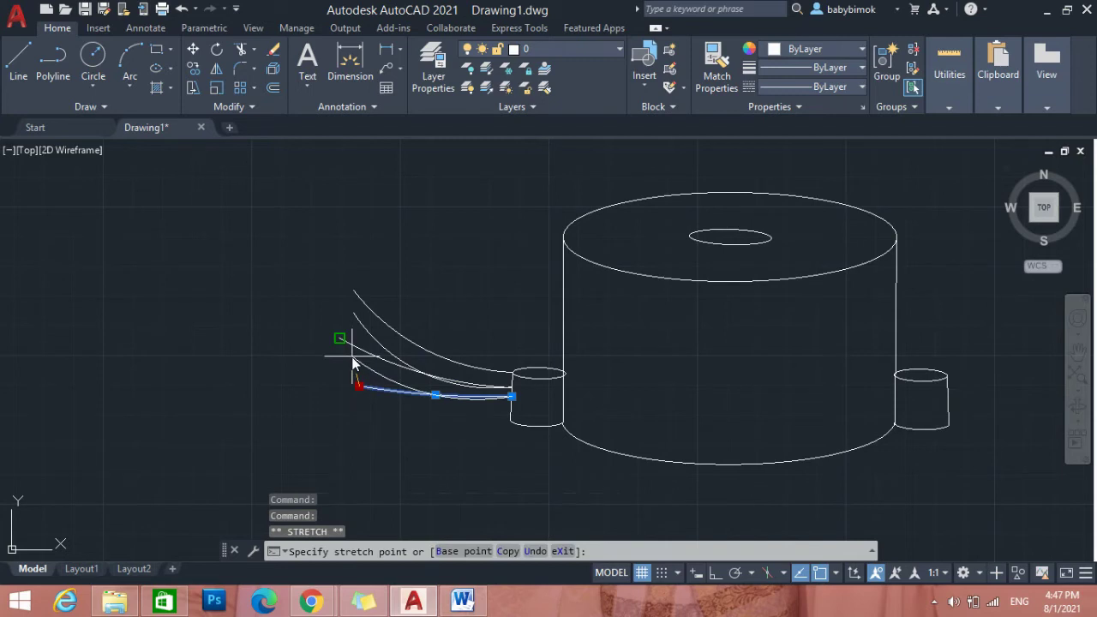
{"action": "left_click", "coordinate": [344, 354]}
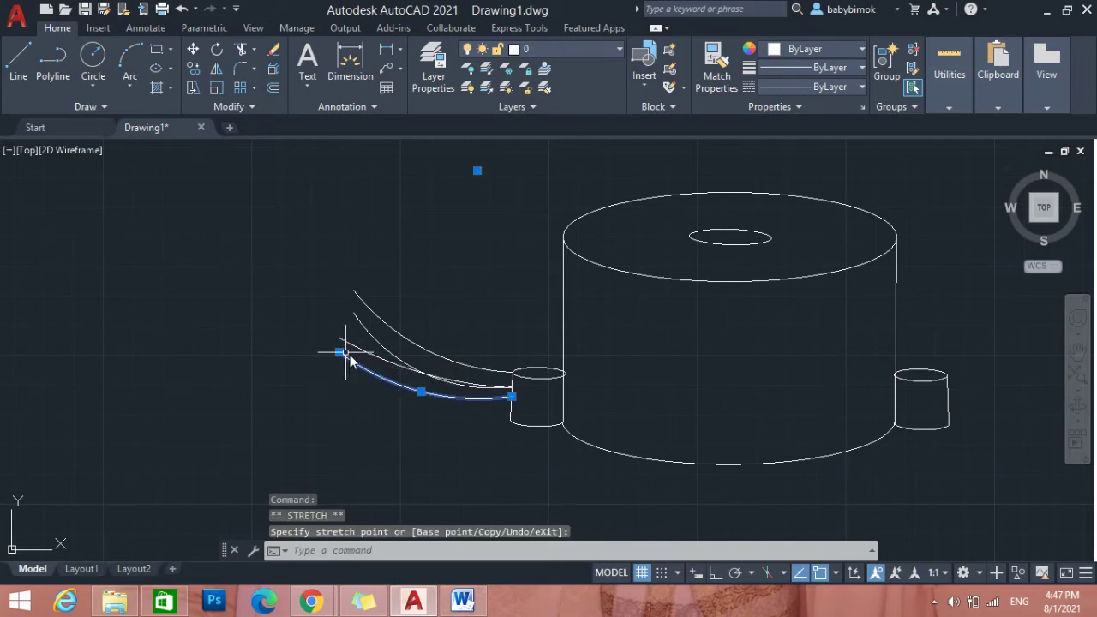
{"action": "left_click", "coordinate": [127, 62]}
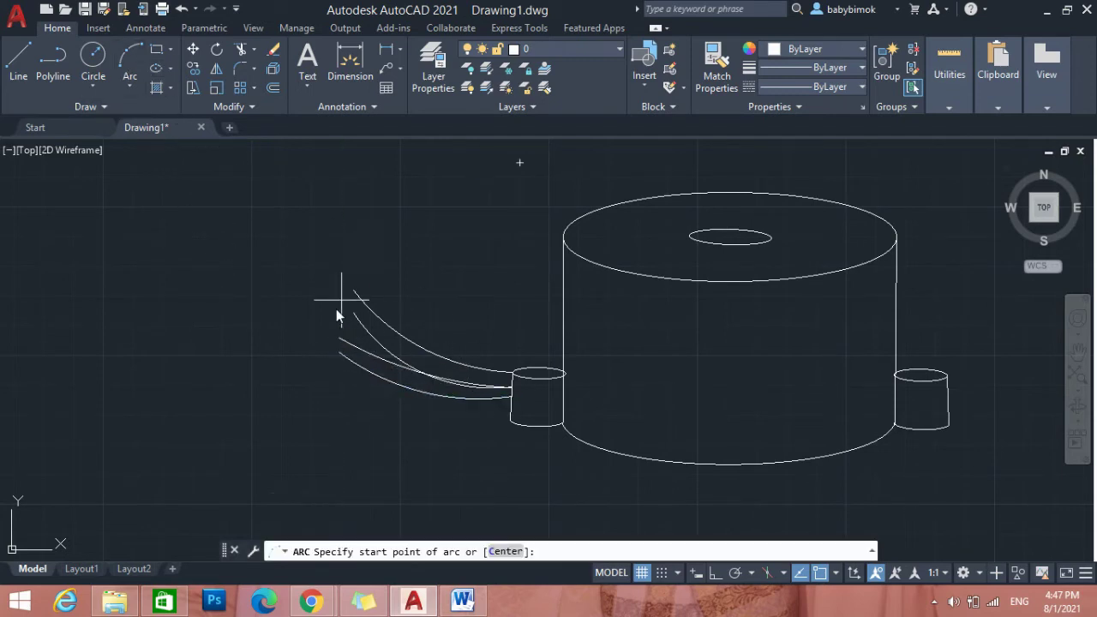
{"action": "left_click", "coordinate": [340, 340]}
{"action": "left_click", "coordinate": [341, 357]}
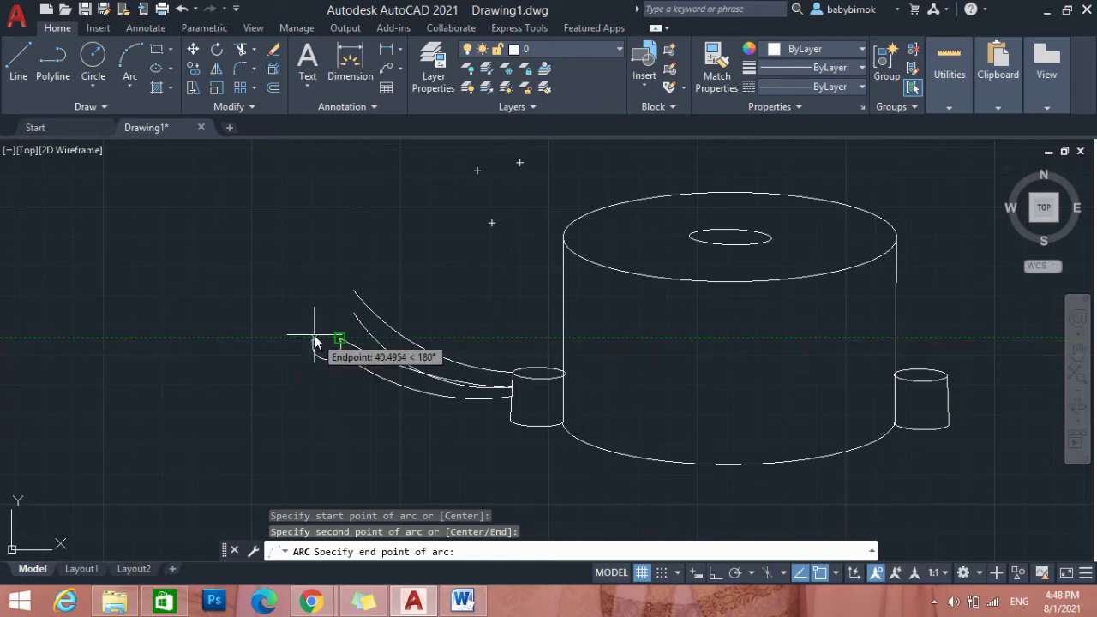
{"action": "key", "text": "Escape"}
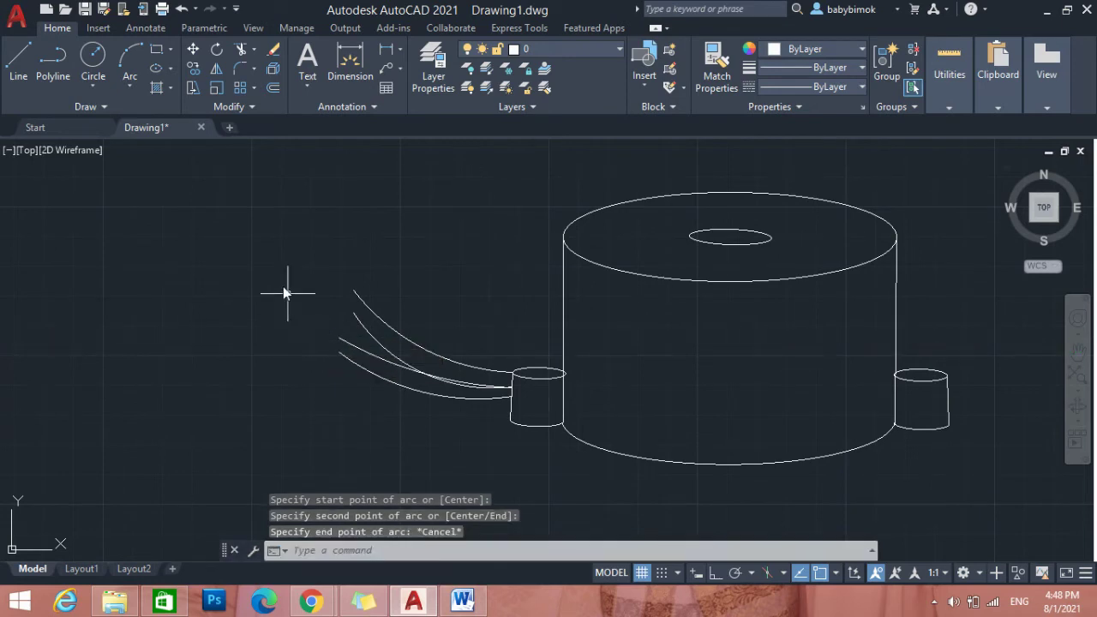
Stretch the free end of the first wire's upper arc slightly inward and down, just above the lower arc's free end.
{"action": "left_click", "coordinate": [356, 298]}
{"action": "left_click", "coordinate": [354, 293]}
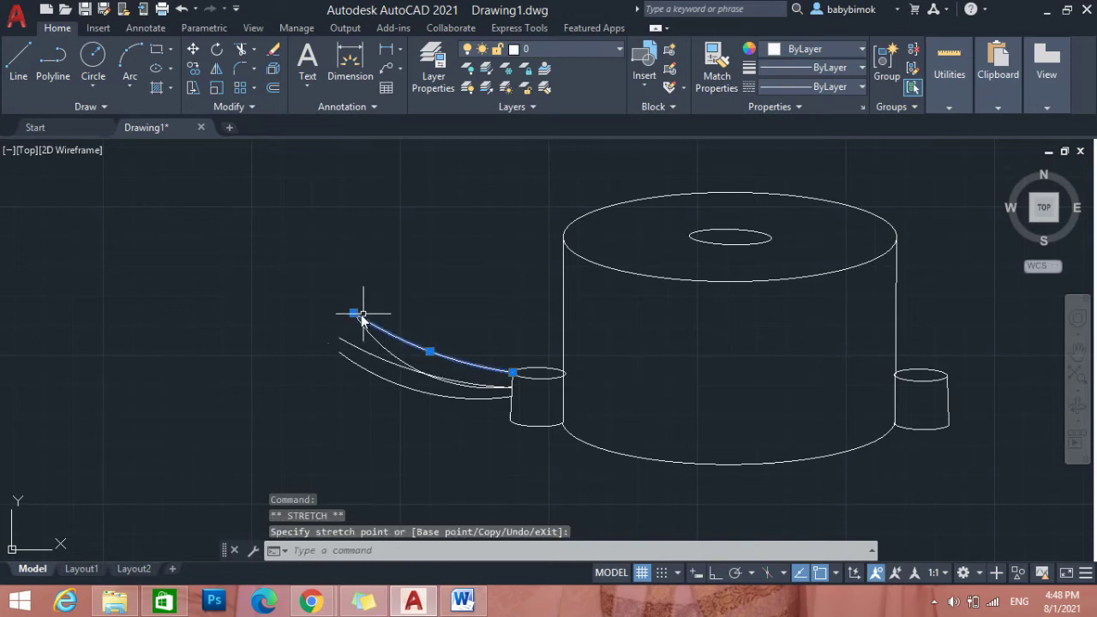
{"action": "left_click", "coordinate": [363, 299]}
{"action": "left_click", "coordinate": [460, 232]}
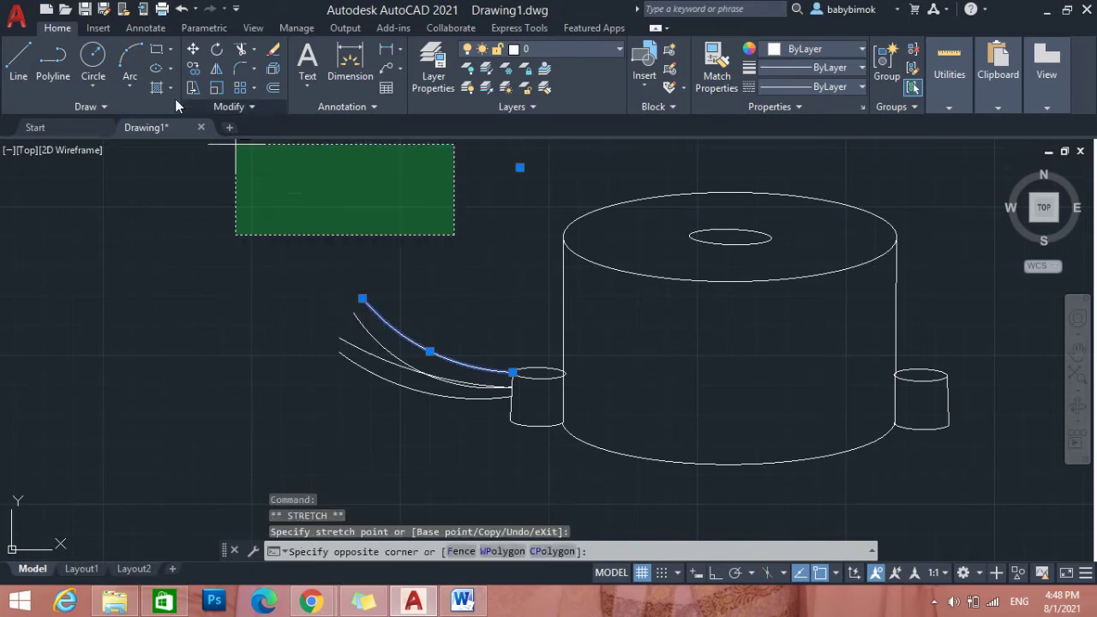
{"action": "left_click", "coordinate": [235, 143]}
Close the first wire's open end with a Start, Center, End arc from its lower arc to its upper arc.
{"action": "left_click", "coordinate": [127, 86]}
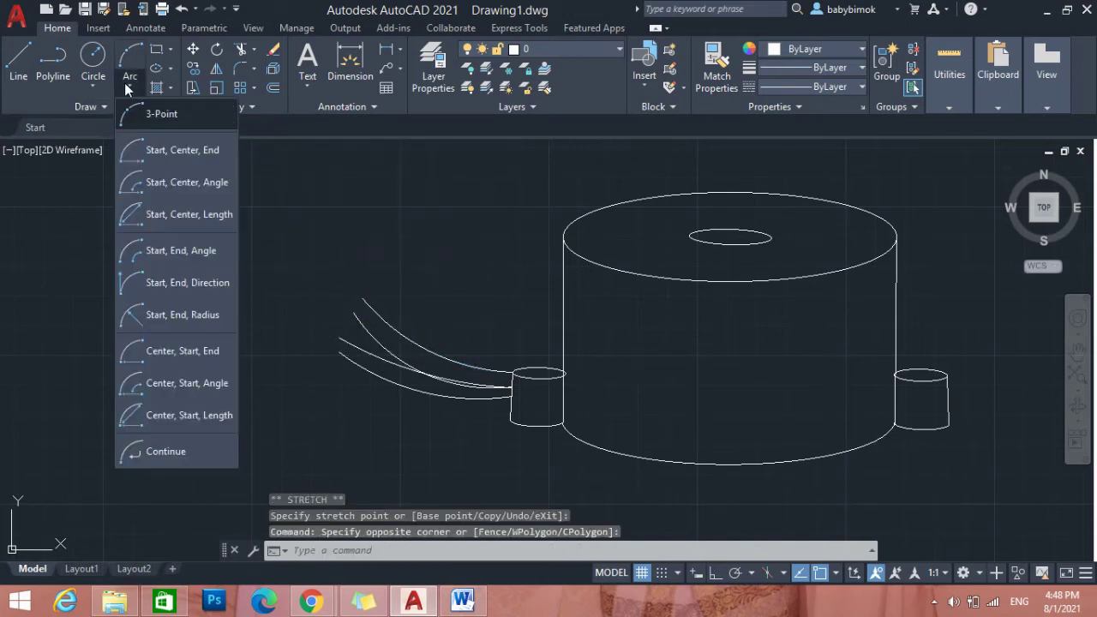
{"action": "left_click", "coordinate": [174, 157]}
{"action": "left_click", "coordinate": [352, 310]}
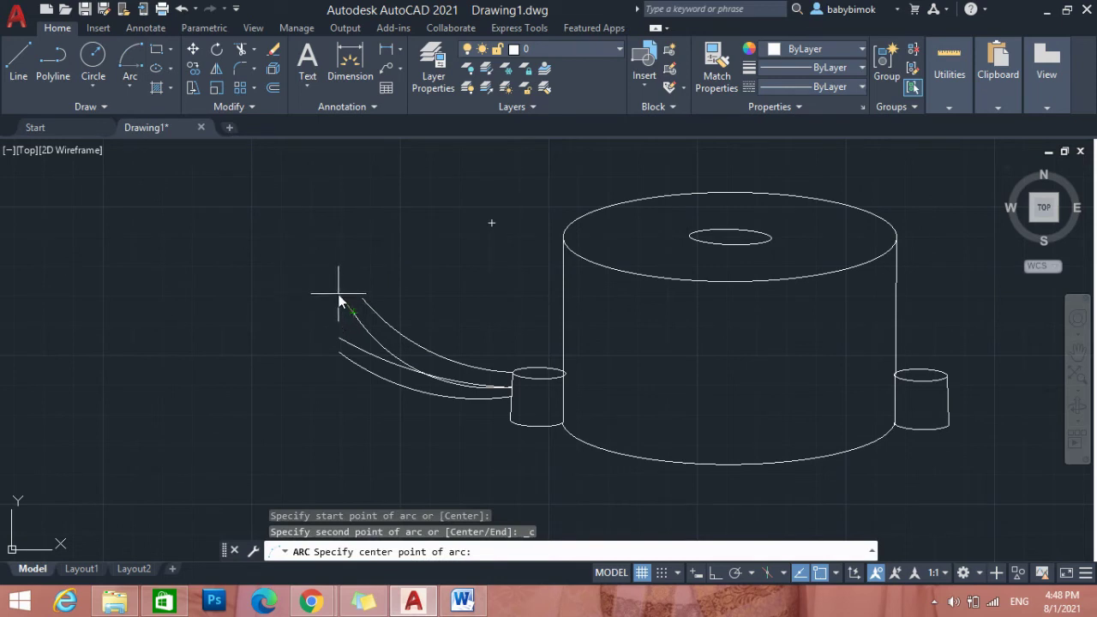
{"action": "left_click", "coordinate": [340, 290]}
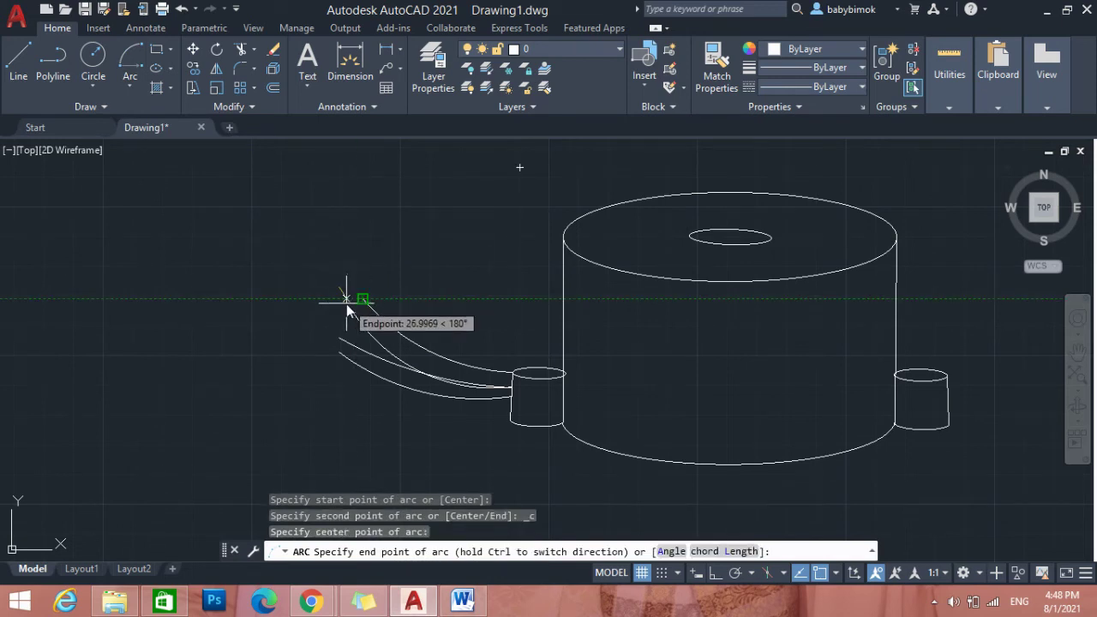
{"action": "left_click", "coordinate": [363, 301]}
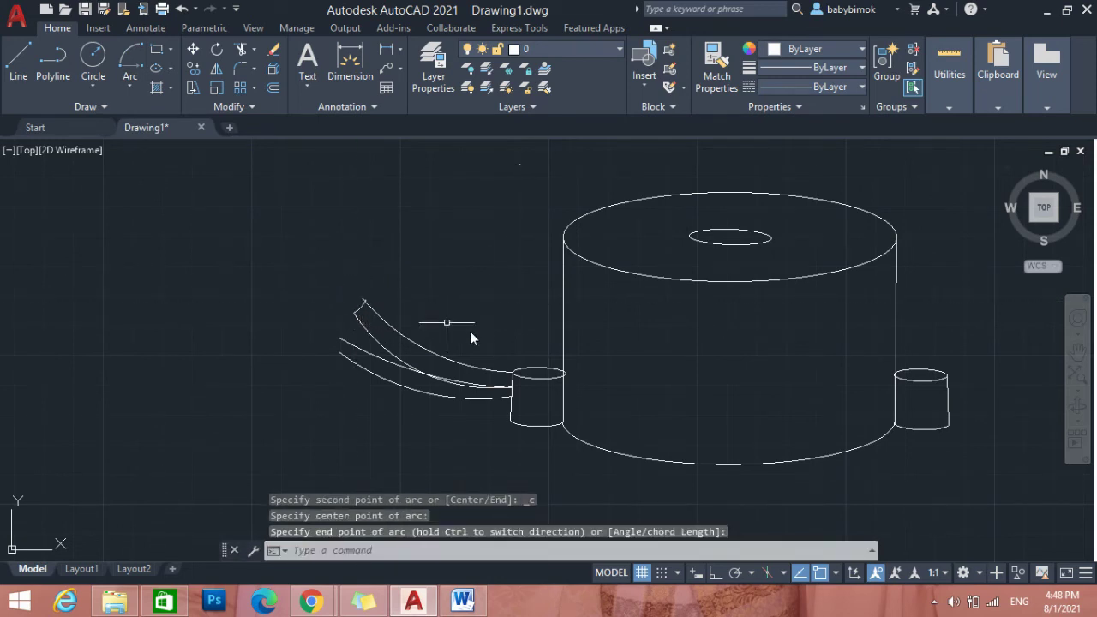
Try to close the second wire's open end with a three-point arc between its two free ends.
{"action": "key", "text": "Return"}
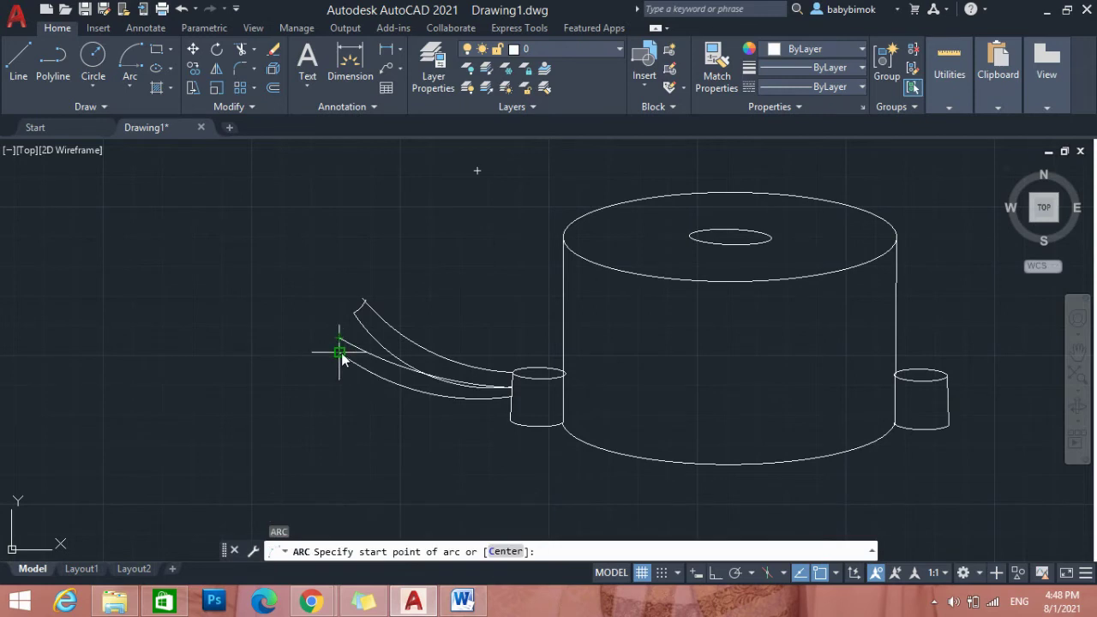
{"action": "left_click", "coordinate": [339, 352]}
{"action": "left_click", "coordinate": [339, 337]}
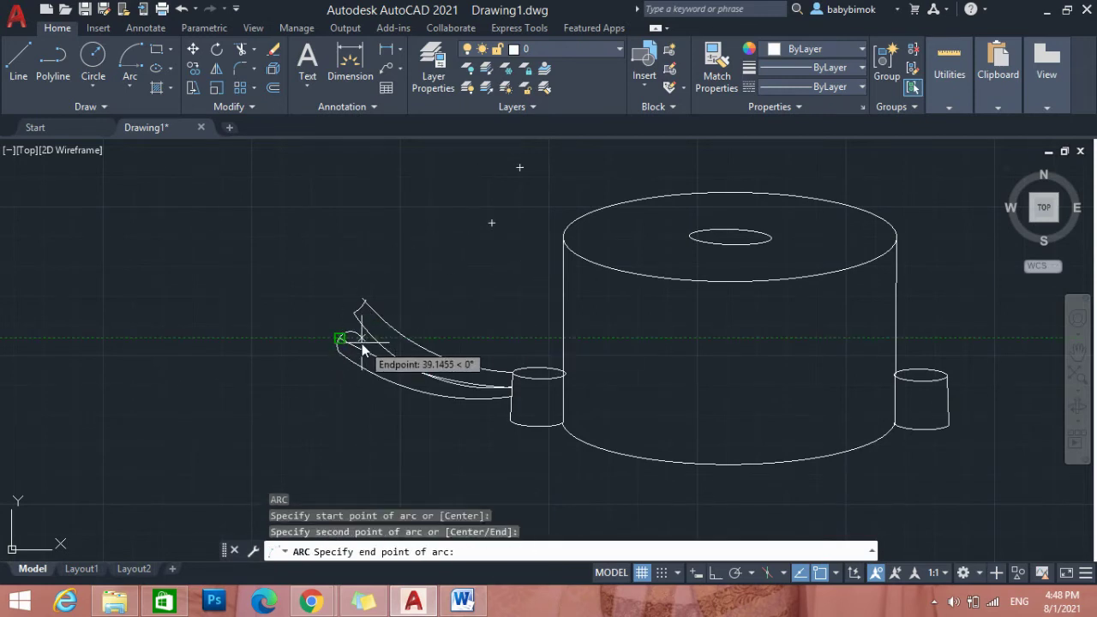
{"action": "left_click", "coordinate": [351, 342]}
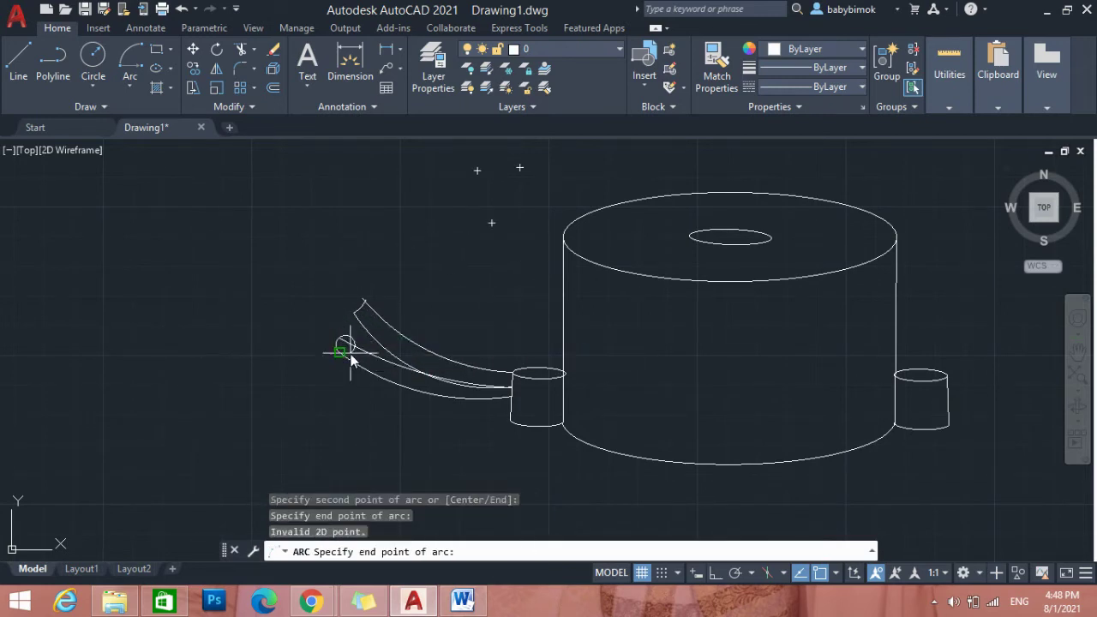
{"action": "left_click", "coordinate": [339, 343]}
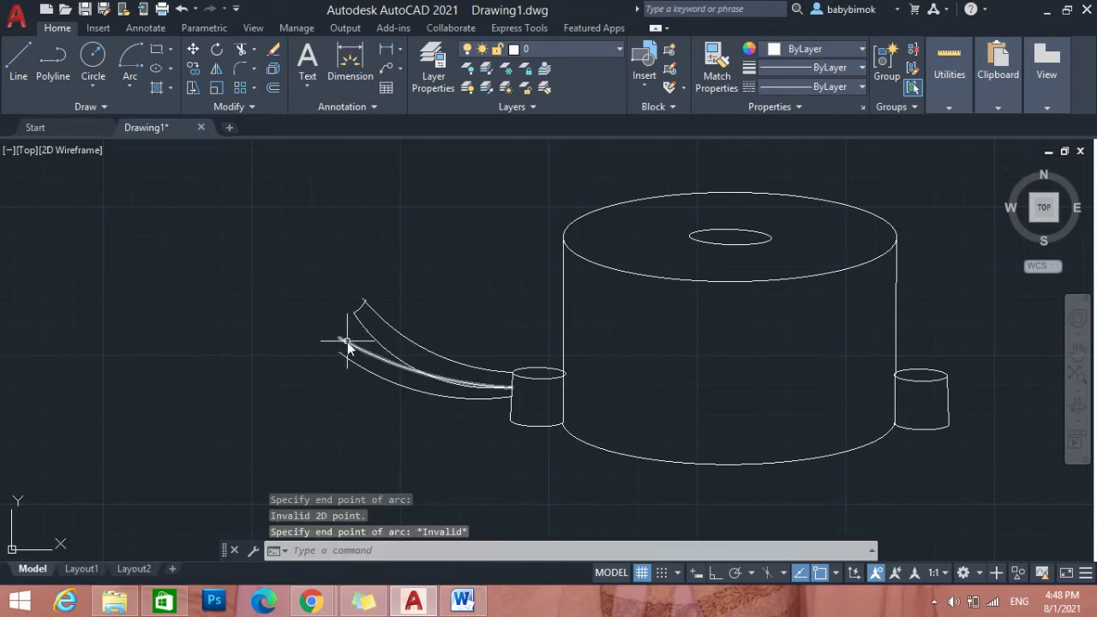
{"action": "key", "text": "Return"}
{"action": "left_click", "coordinate": [340, 350]}
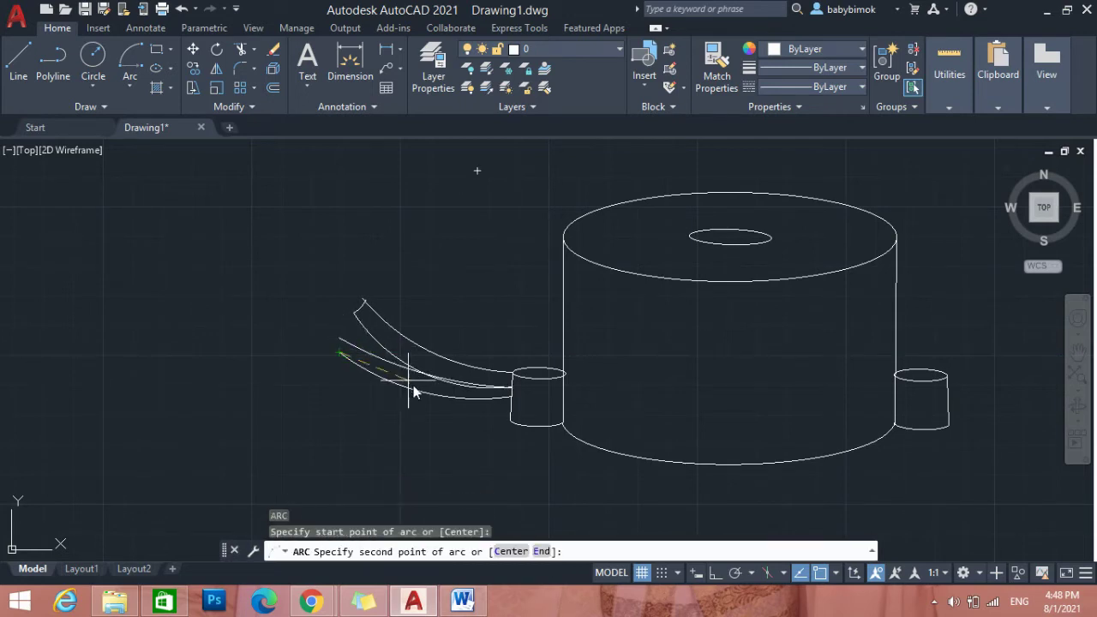
{"action": "left_click", "coordinate": [342, 344]}
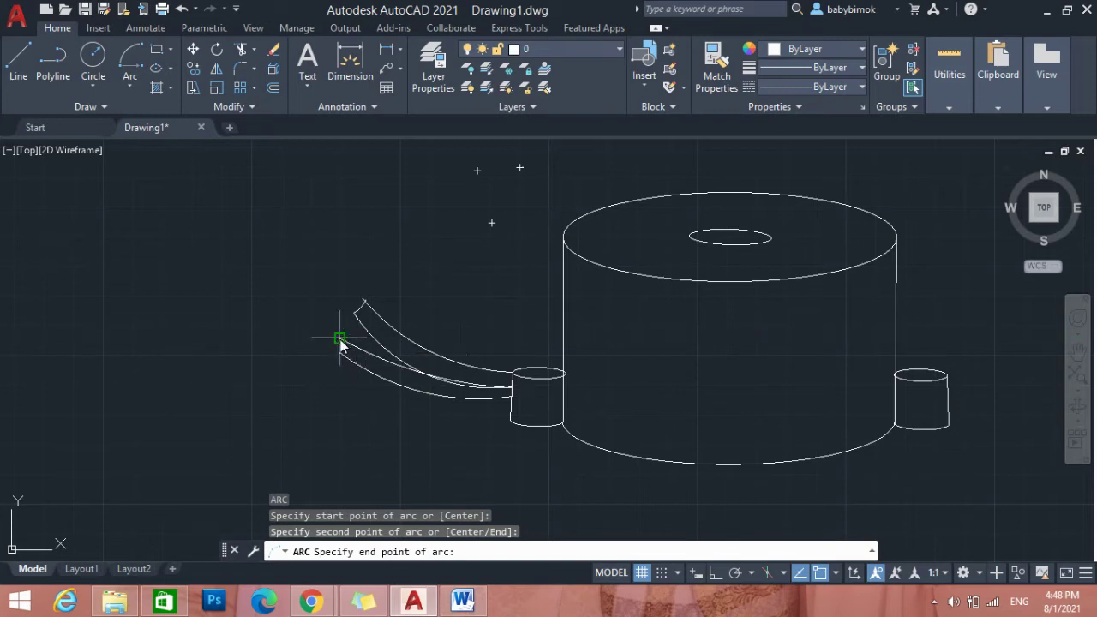
{"action": "left_click", "coordinate": [340, 342]}
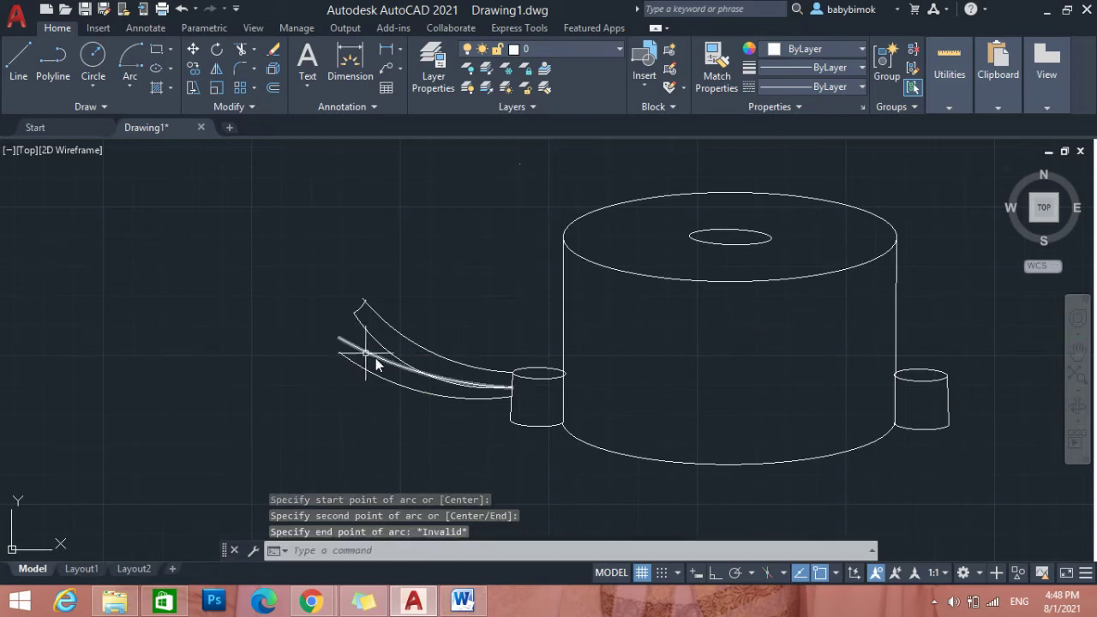
Stretch the midpoint of the first wire's end arc outward to form a nearly full round tip.
{"action": "left_click", "coordinate": [360, 306]}
{"action": "mouse_move", "coordinate": [361, 308]}
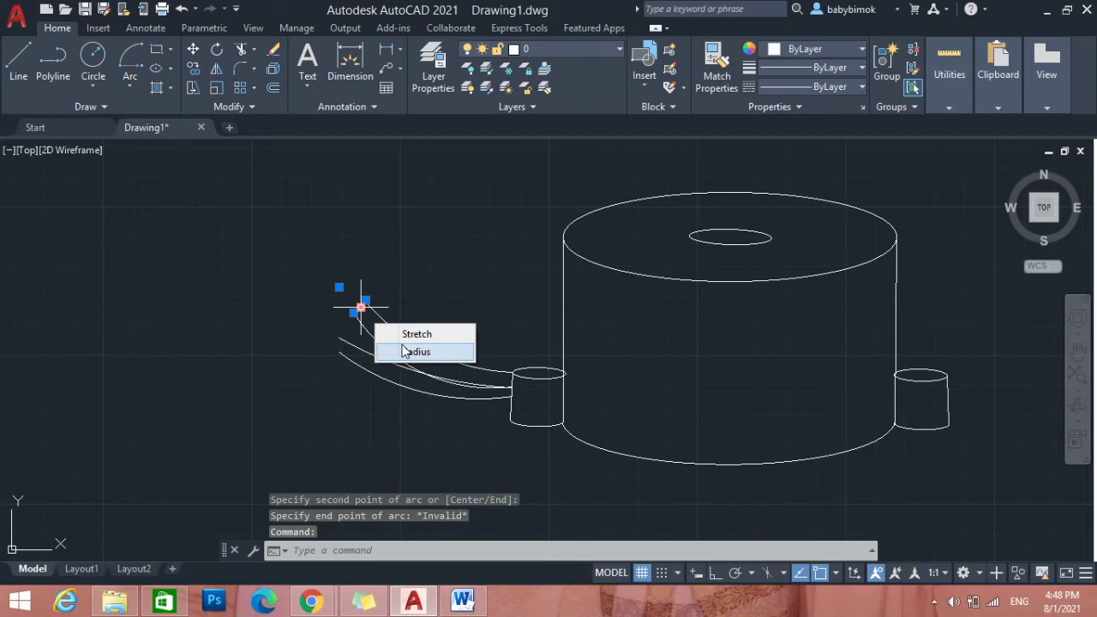
{"action": "left_click", "coordinate": [360, 306]}
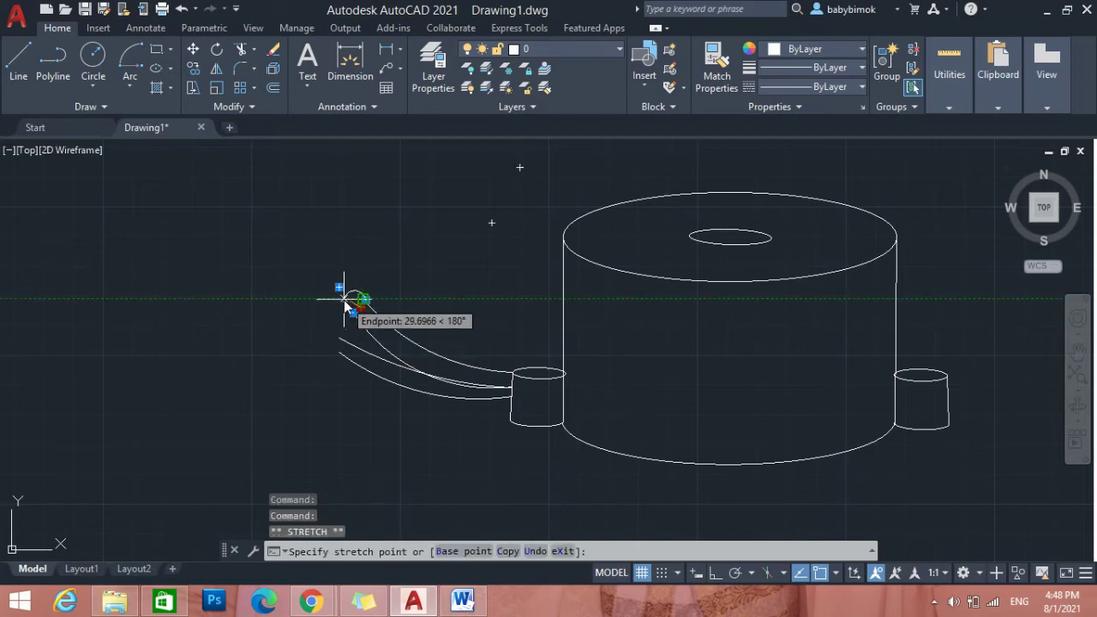
{"action": "left_click", "coordinate": [347, 297]}
{"action": "left_click", "coordinate": [442, 279]}
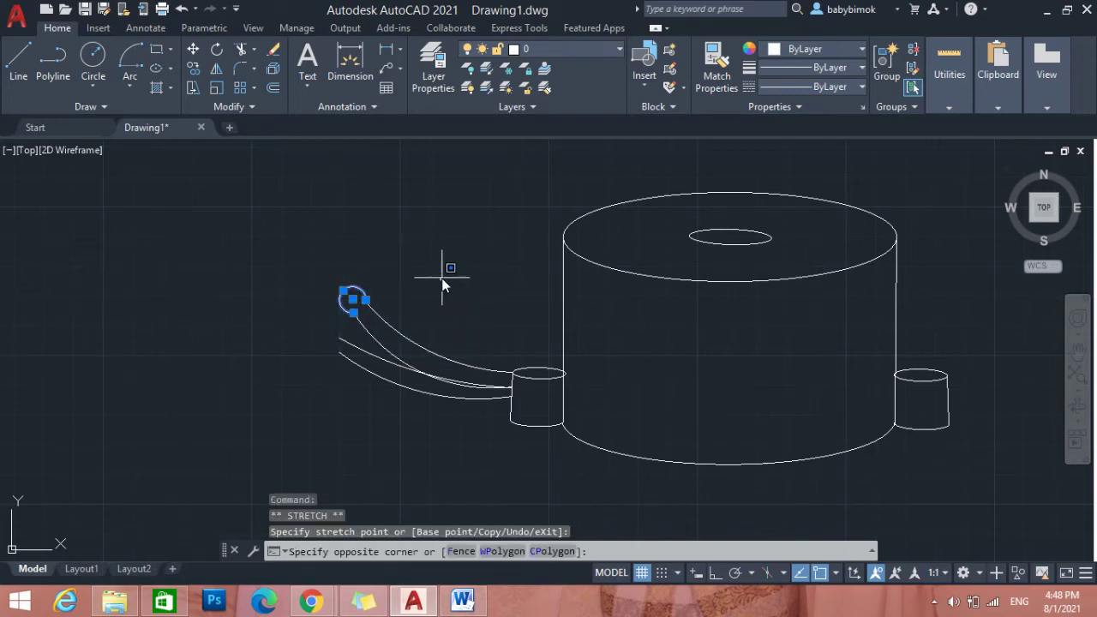
{"action": "key", "text": "Escape"}
{"action": "key", "text": "Escape"}
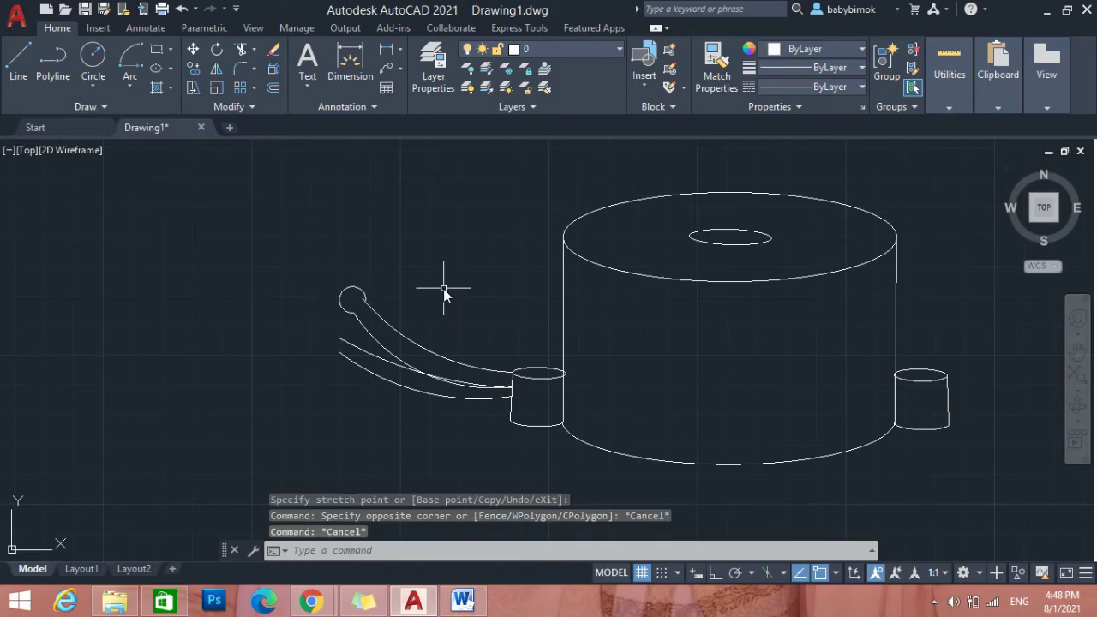
Copy the first wire's round tip down and outward onto the second wire's free end.
{"action": "left_click", "coordinate": [328, 269]}
{"action": "left_click", "coordinate": [358, 307]}
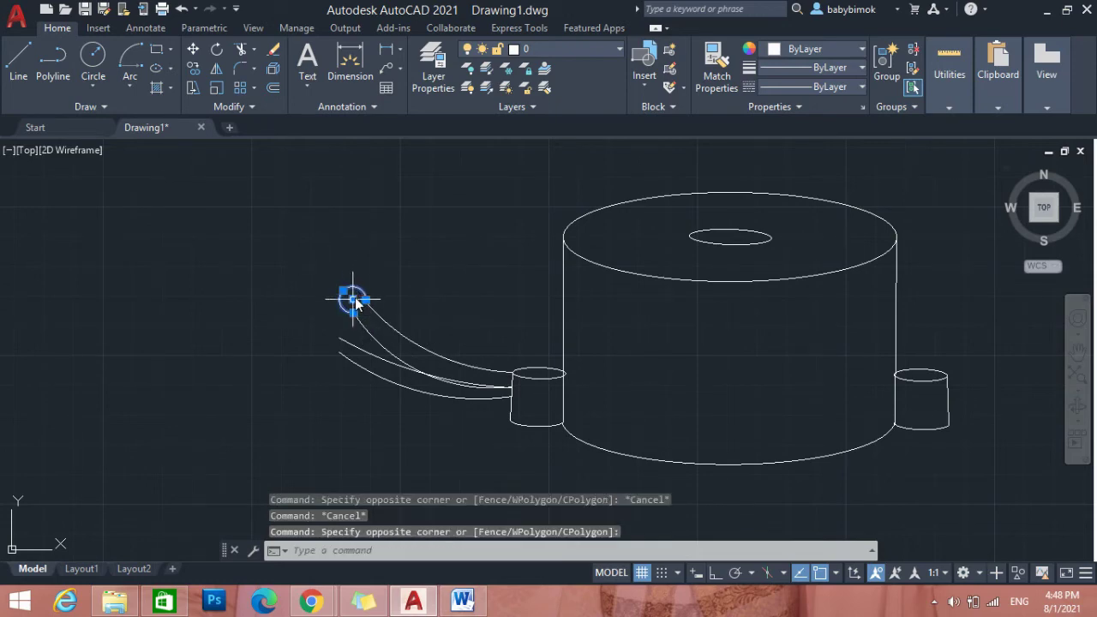
{"action": "right_click", "coordinate": [356, 297]}
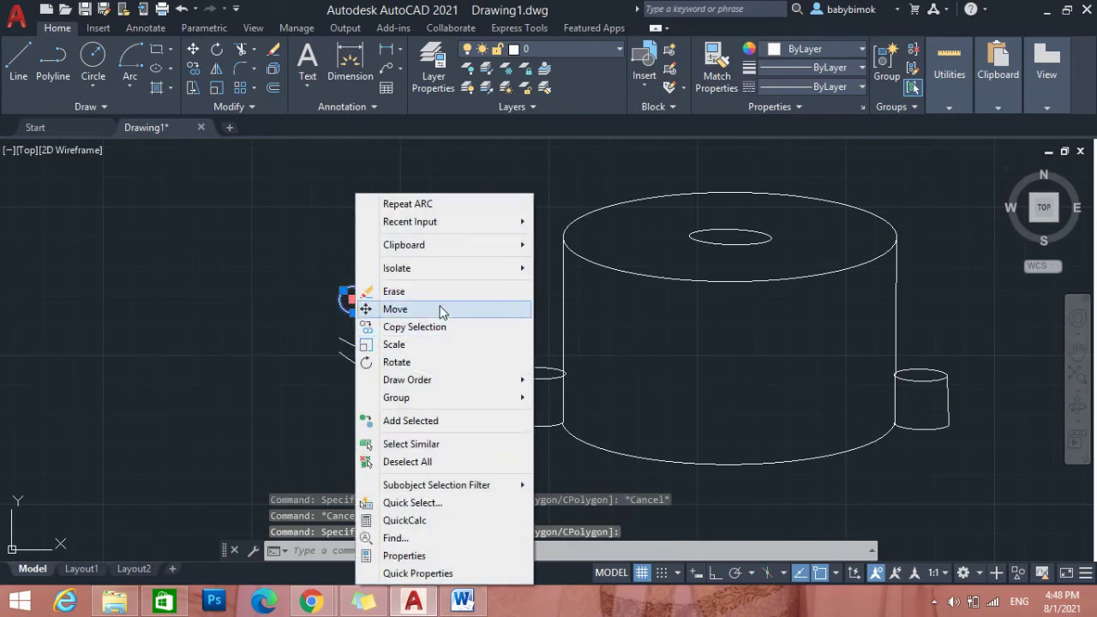
{"action": "left_click", "coordinate": [435, 324]}
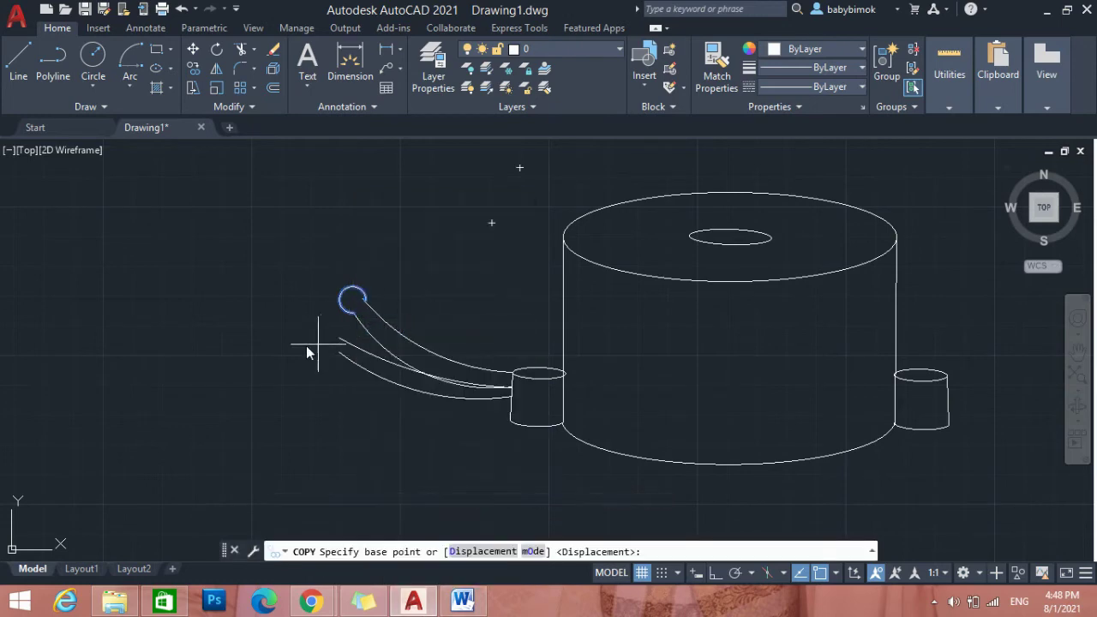
{"action": "right_click", "coordinate": [306, 347]}
{"action": "left_click", "coordinate": [266, 303]}
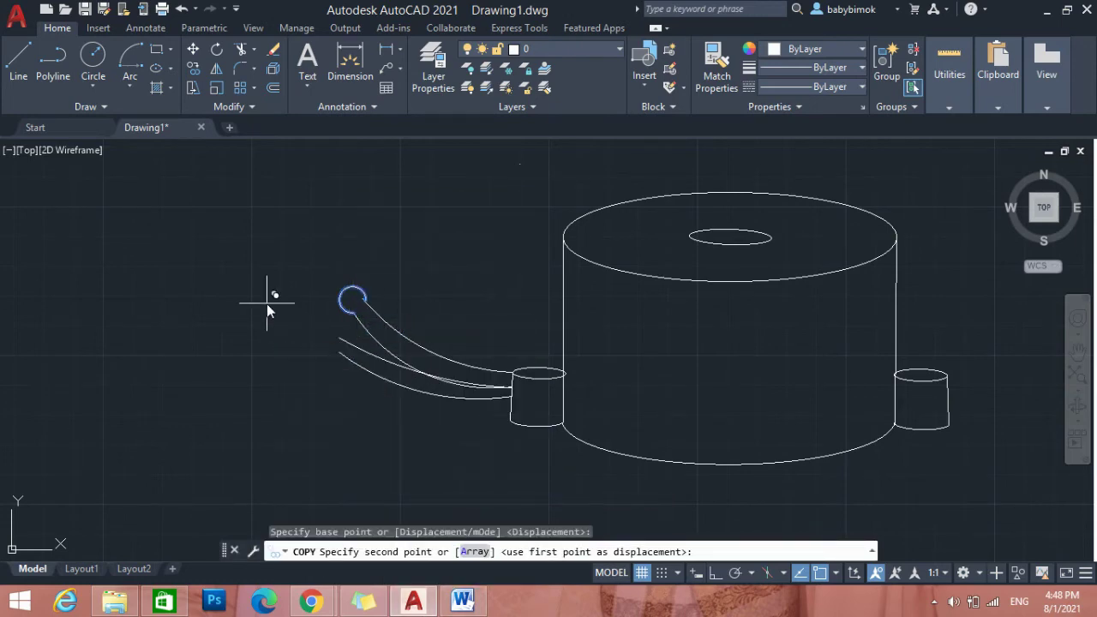
{"action": "left_click", "coordinate": [243, 341]}
{"action": "key", "text": "Escape"}
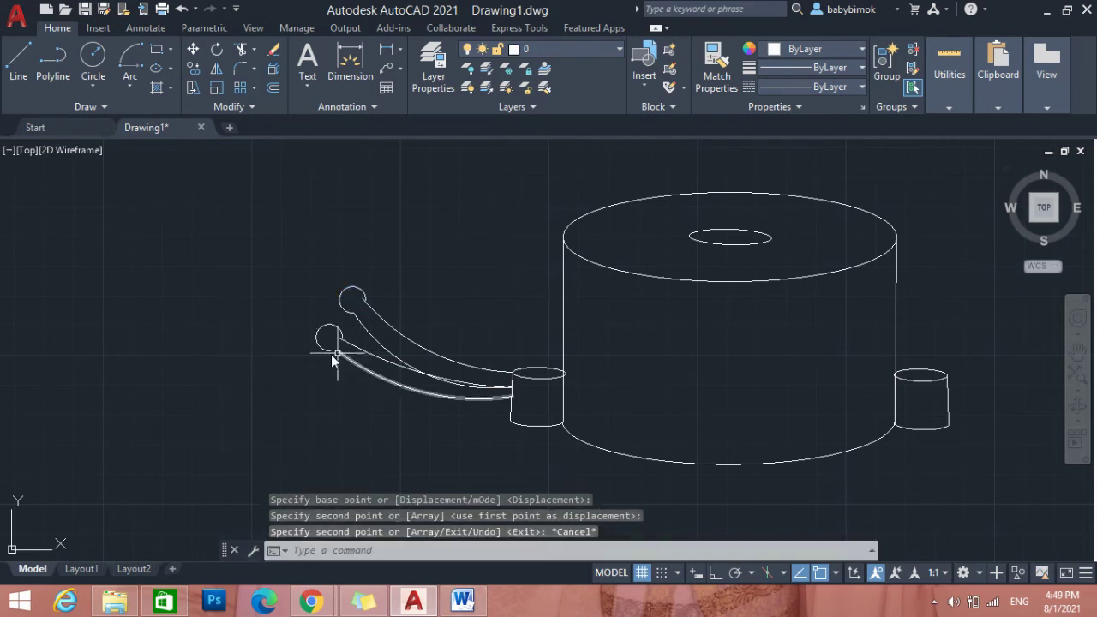
Stretch the copied tip's lower end onto the free end of the second wire's lower arc.
{"action": "left_click", "coordinate": [327, 345]}
{"action": "left_click", "coordinate": [330, 349]}
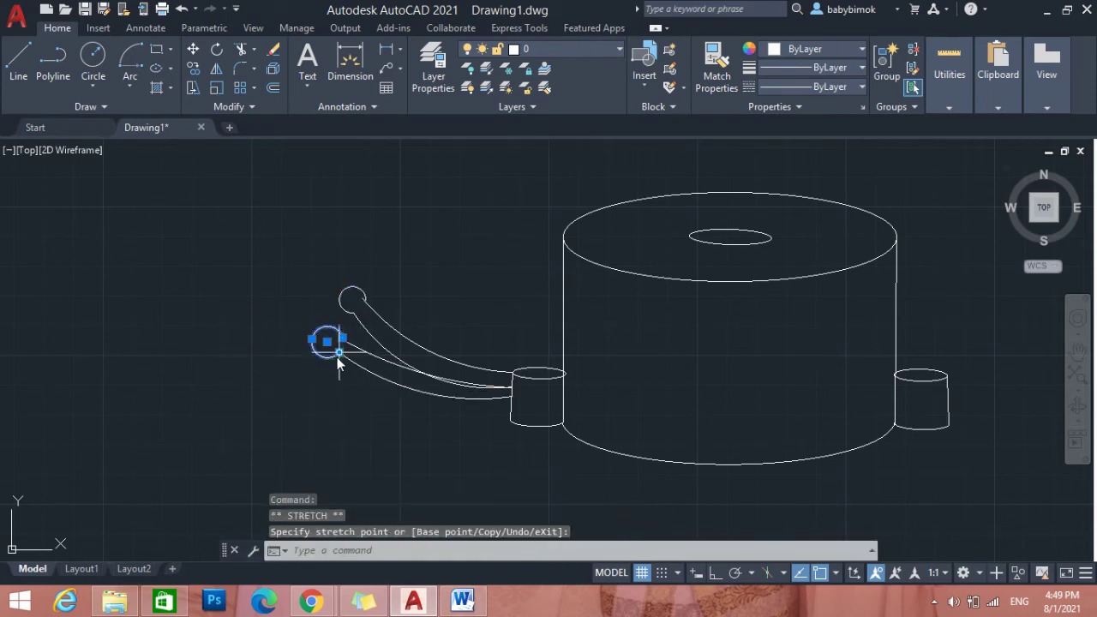
{"action": "key", "text": "Escape"}
Start a hatch with the SOLID pattern and fill the side face of the buzzer's large cylinder.
{"action": "scroll", "coordinate": [674, 472], "scroll_direction": "down", "scroll_amount": 4}
{"action": "scroll", "coordinate": [823, 472], "scroll_direction": "up", "scroll_amount": 3}
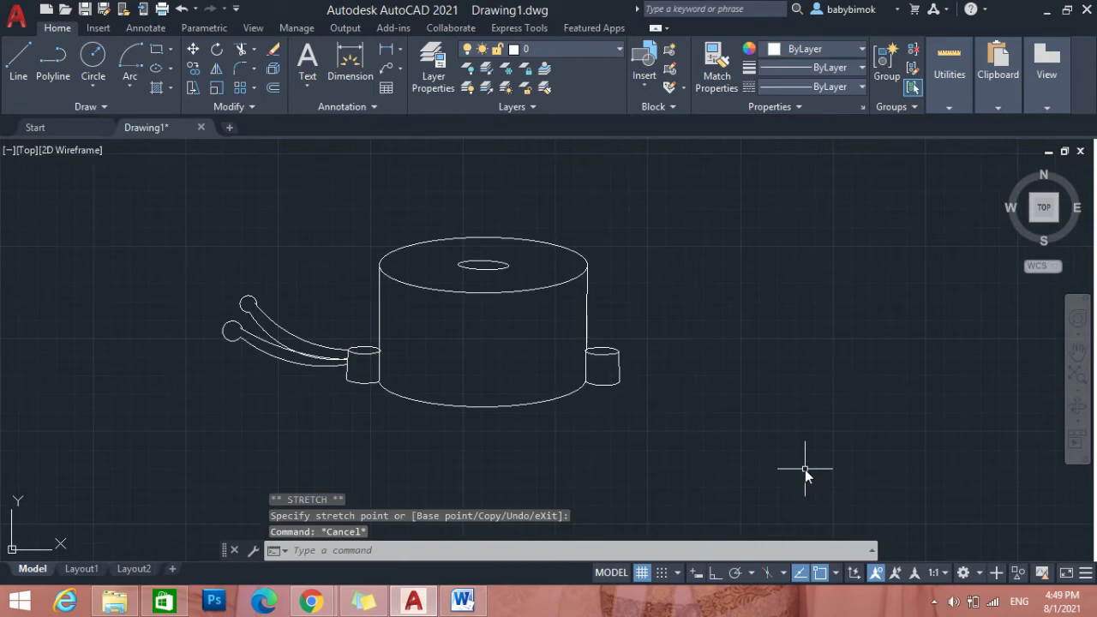
{"action": "scroll", "coordinate": [674, 445], "scroll_direction": "down", "scroll_amount": 3}
{"action": "scroll", "coordinate": [693, 450], "scroll_direction": "up", "scroll_amount": 2}
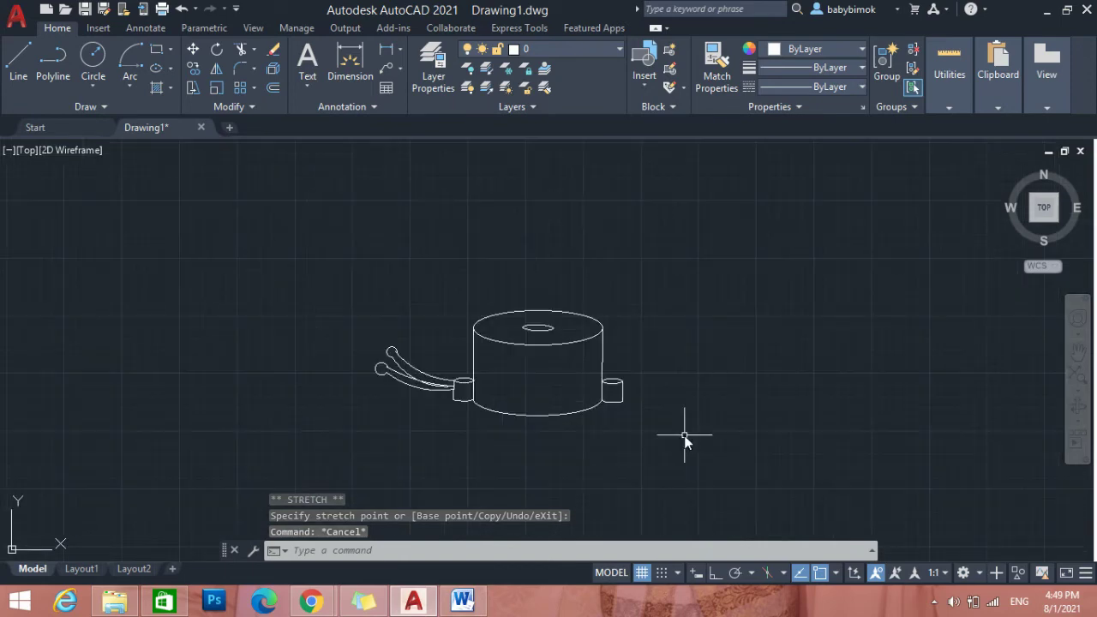
{"action": "scroll", "coordinate": [690, 441], "scroll_direction": "up", "scroll_amount": 2}
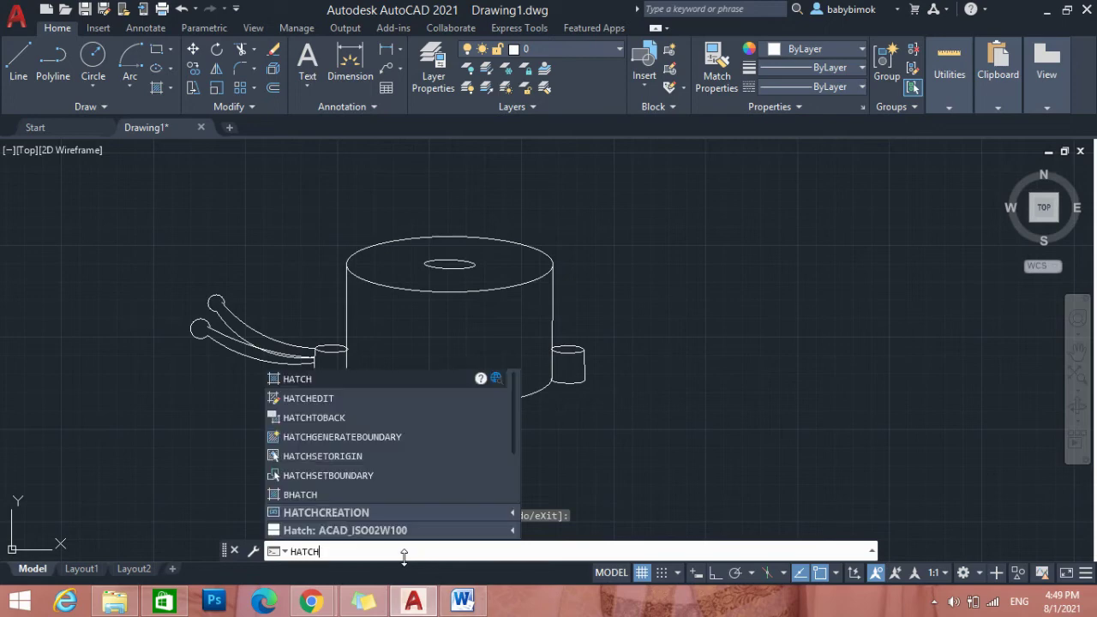
{"action": "key", "text": "space"}
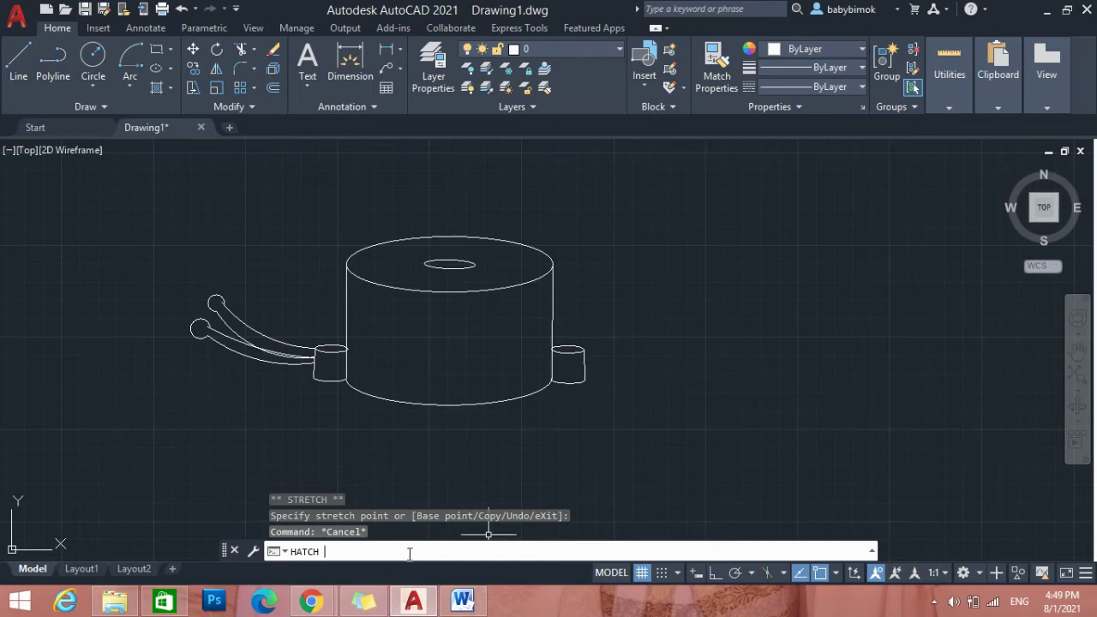
{"action": "key", "text": "Return"}
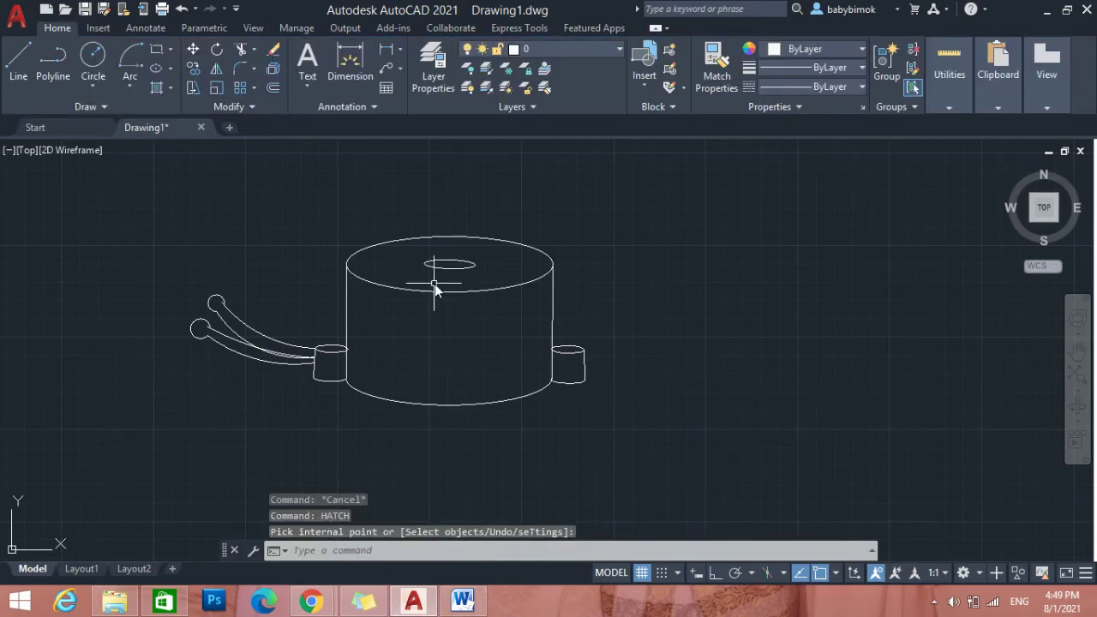
{"action": "left_click", "coordinate": [515, 244]}
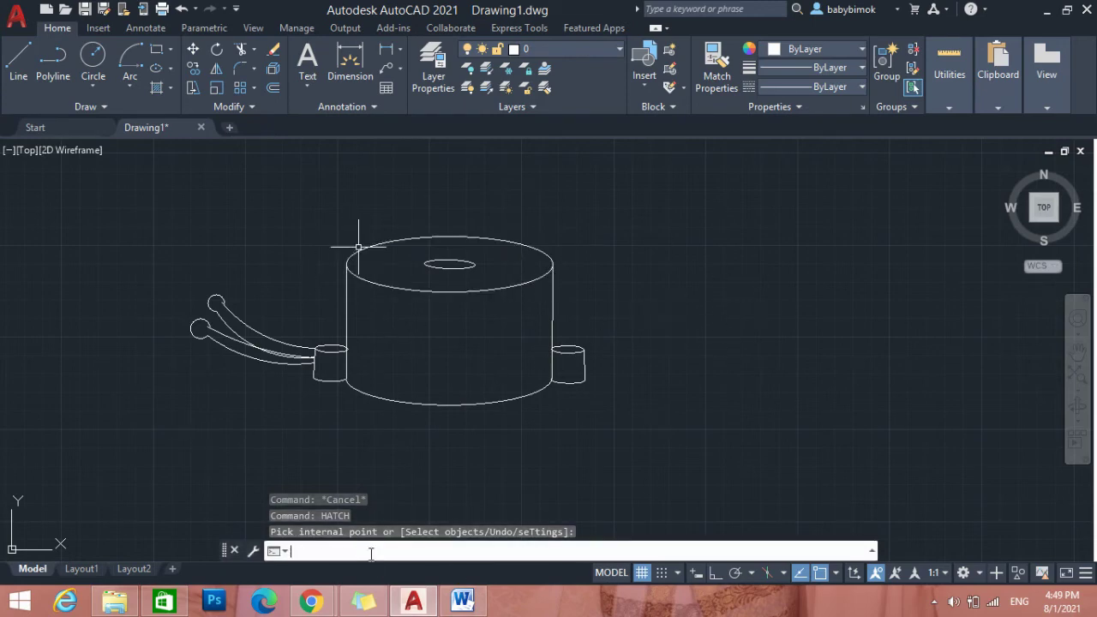
{"action": "key", "text": "Return"}
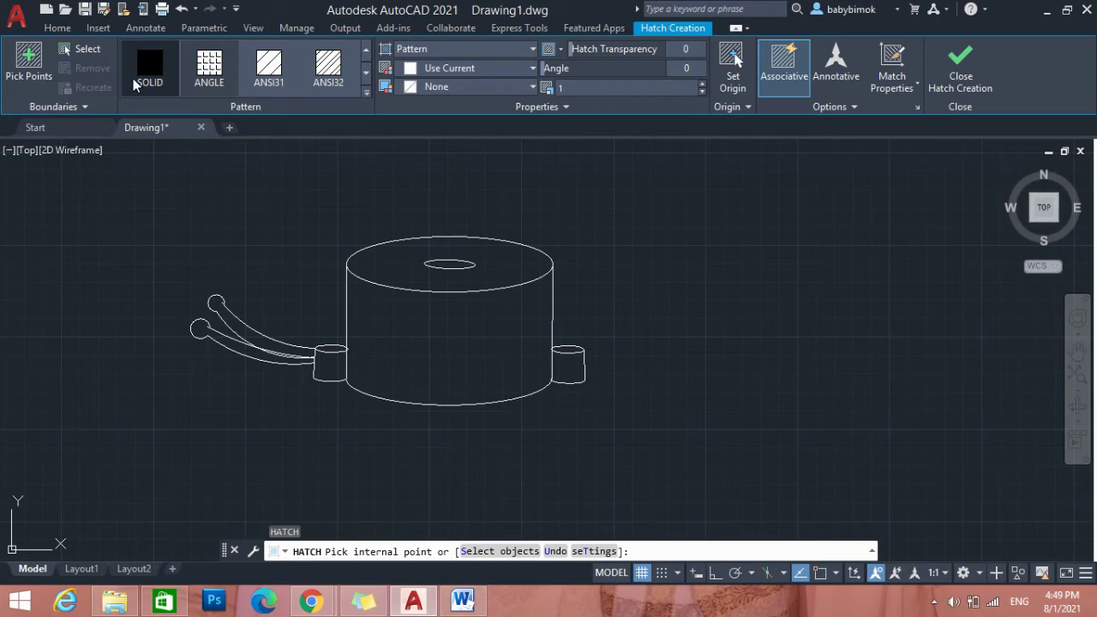
{"action": "left_click", "coordinate": [171, 69]}
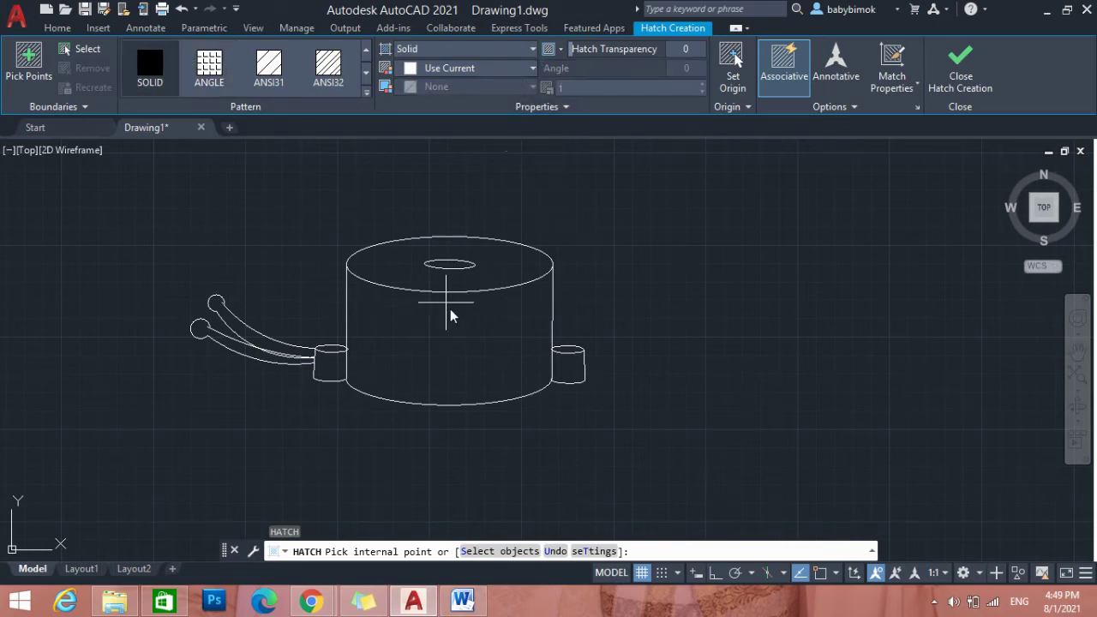
{"action": "left_click", "coordinate": [447, 333]}
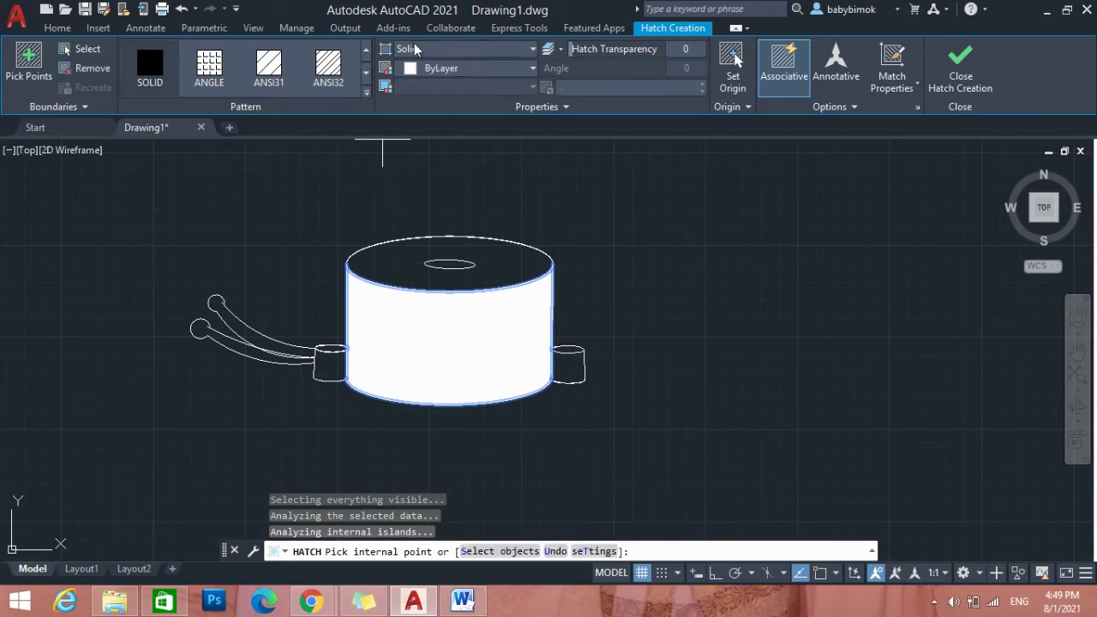
Set the hatch colour to black 0,0,0 and add the buzzer's top face and the wireless right terminal's side.
{"action": "left_click", "coordinate": [531, 68]}
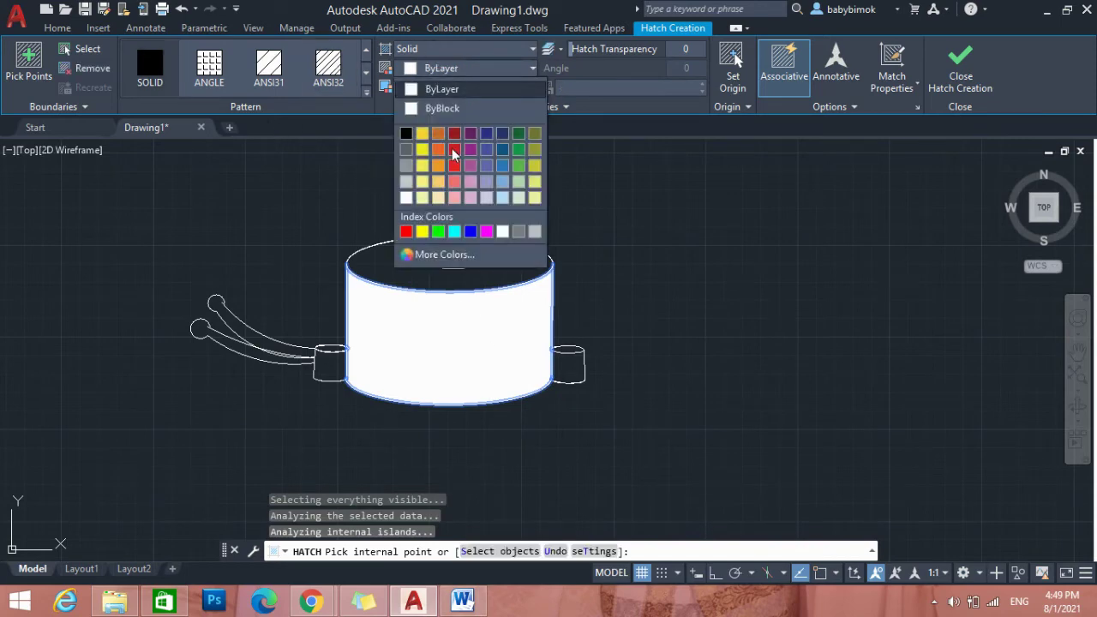
{"action": "left_click", "coordinate": [409, 135]}
{"action": "left_click", "coordinate": [441, 347]}
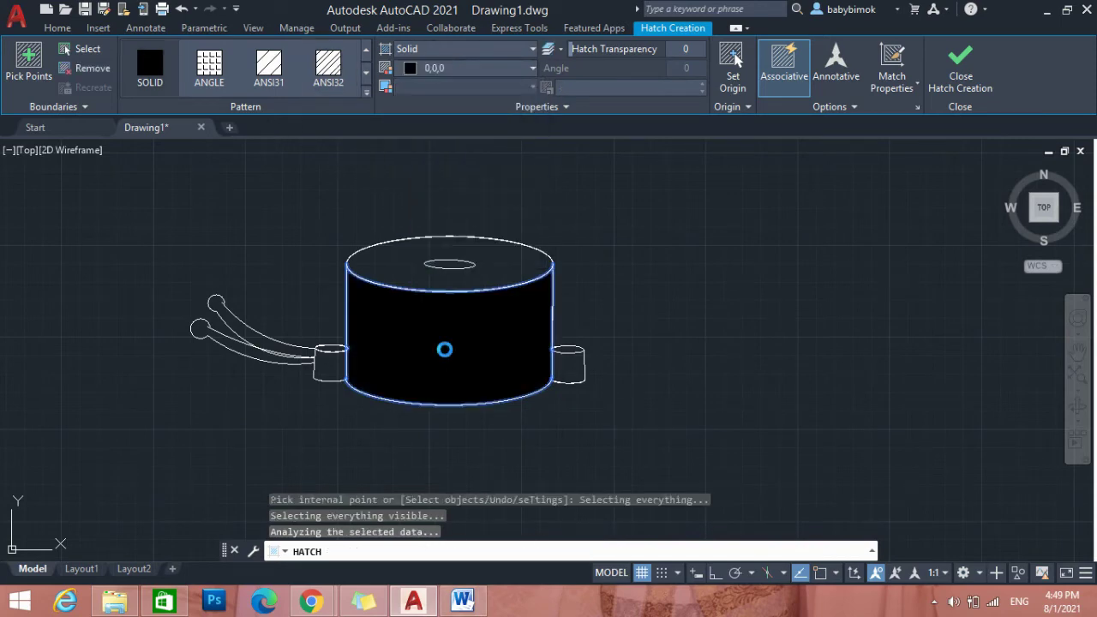
{"action": "left_click", "coordinate": [446, 288]}
{"action": "left_click", "coordinate": [569, 367]}
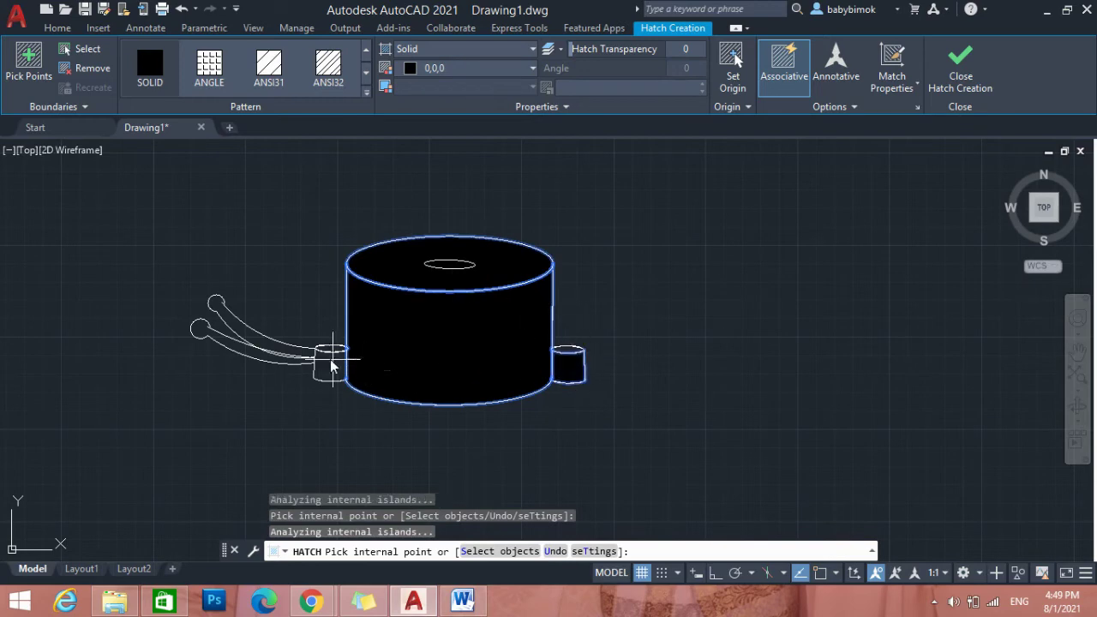
Try to add the side of the left terminal, where the wires attach, to the black hatch.
{"action": "left_click", "coordinate": [352, 319]}
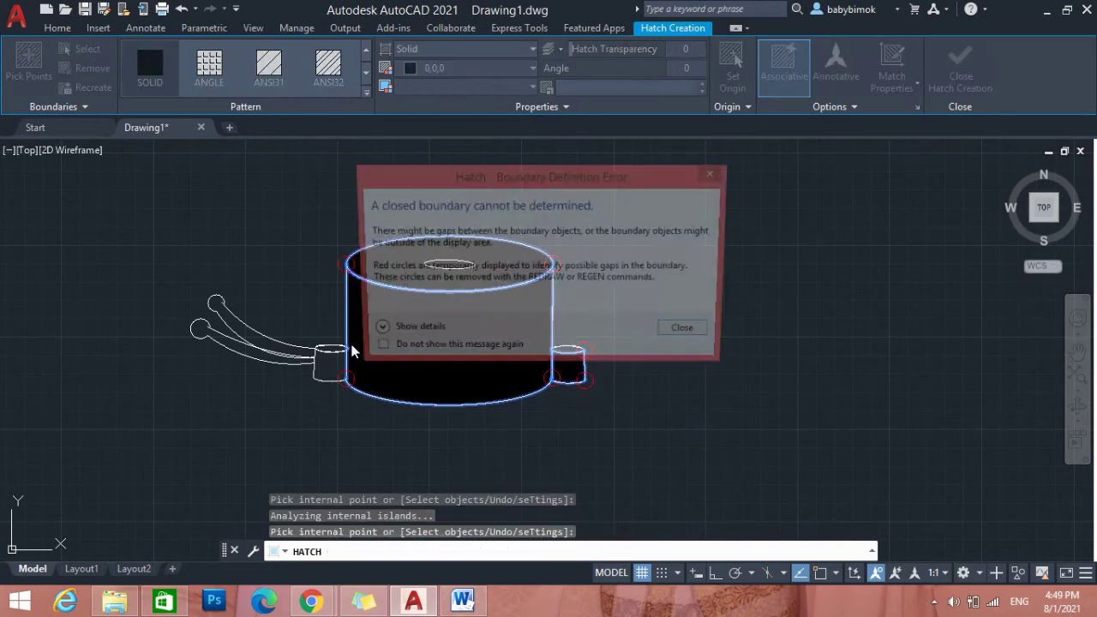
{"action": "left_click", "coordinate": [691, 333]}
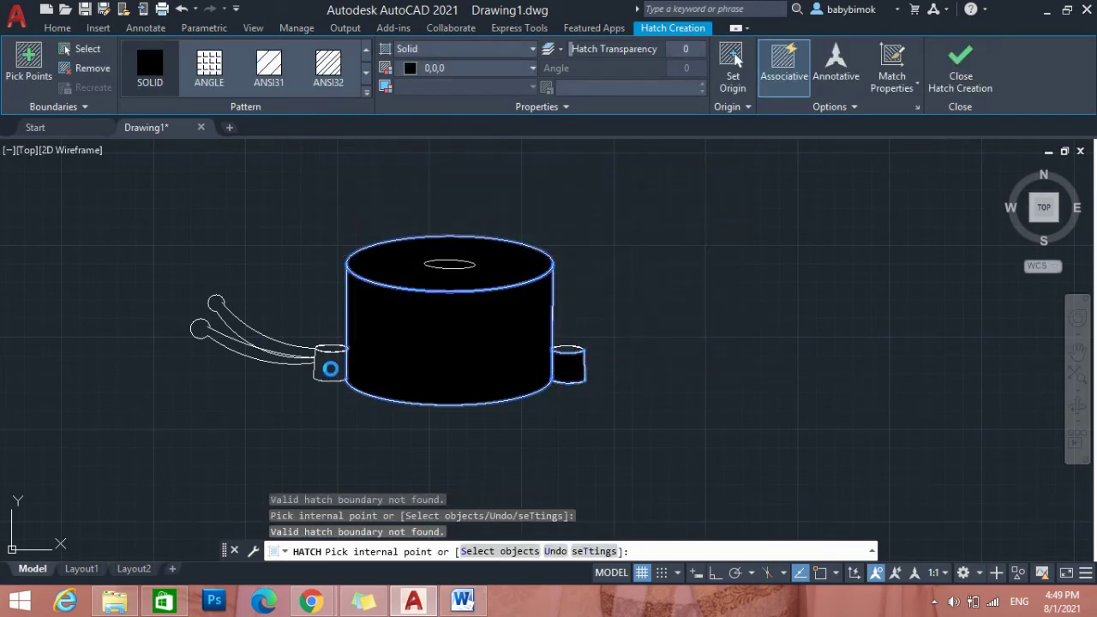
{"action": "left_click", "coordinate": [329, 369]}
{"action": "left_click", "coordinate": [692, 328]}
Try grey 99,100,102 as the hatch colour, restore black 0,0,0 and end the hatch command.
{"action": "left_click", "coordinate": [444, 69]}
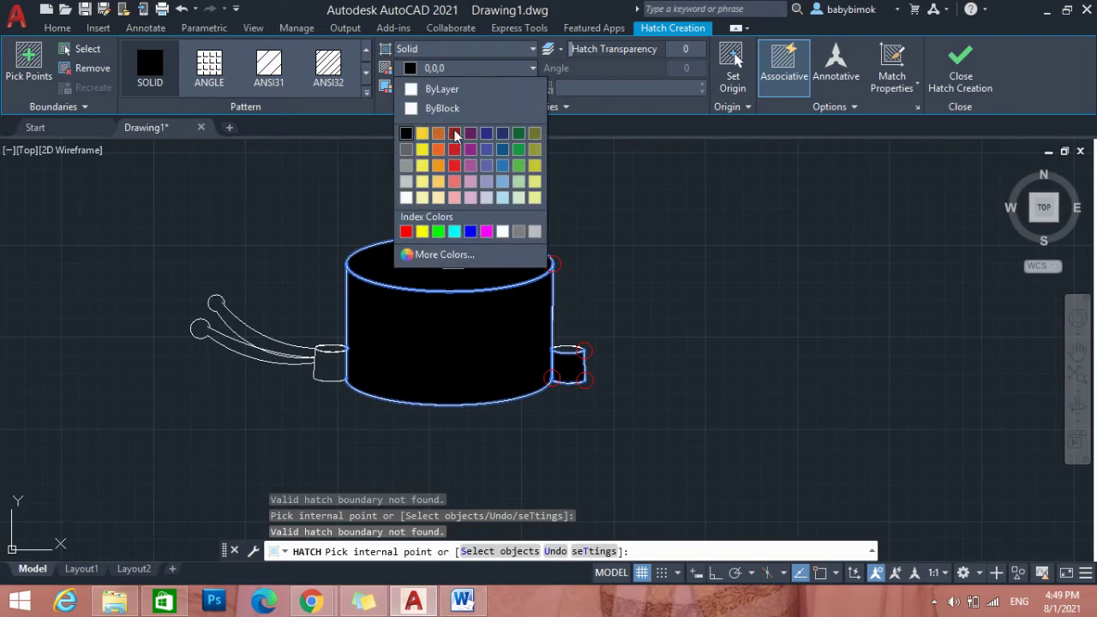
{"action": "left_click", "coordinate": [406, 147]}
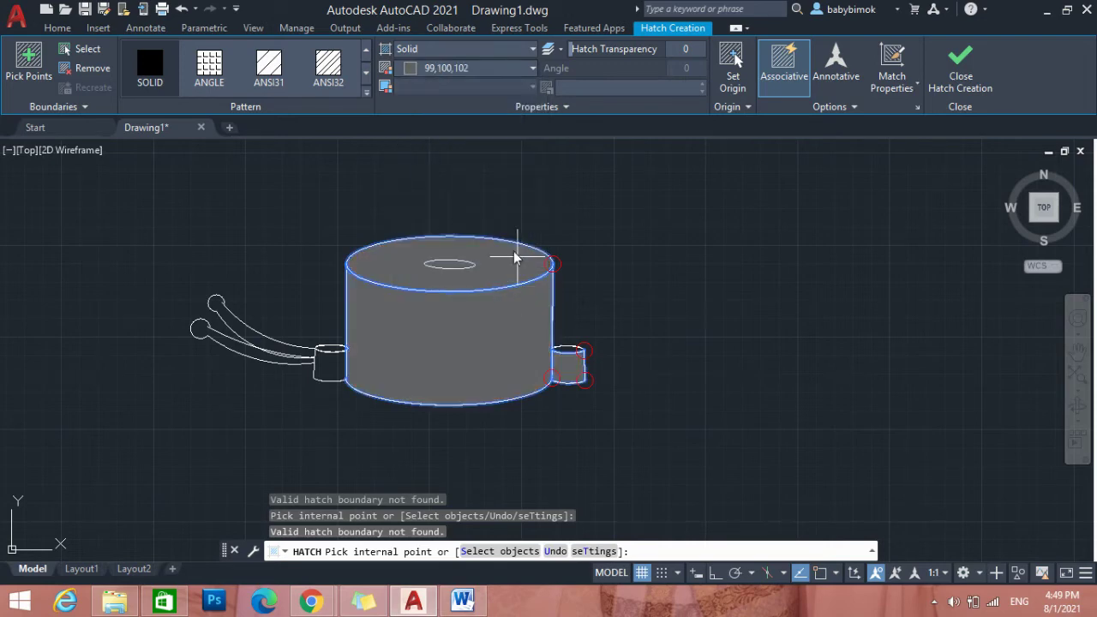
{"action": "left_click", "coordinate": [528, 69]}
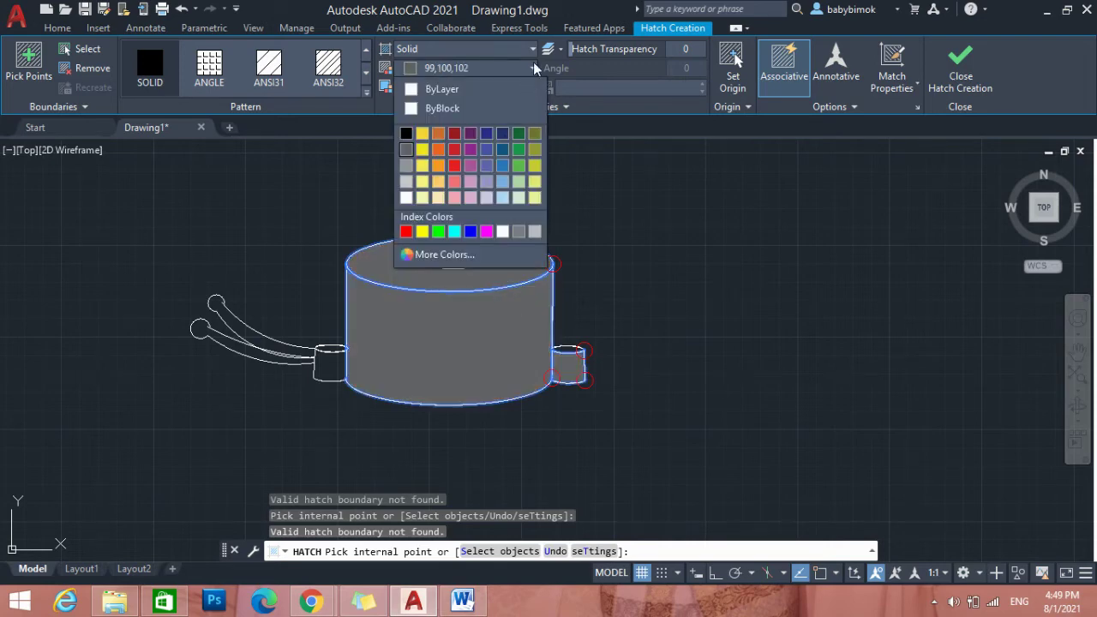
{"action": "left_click", "coordinate": [406, 140]}
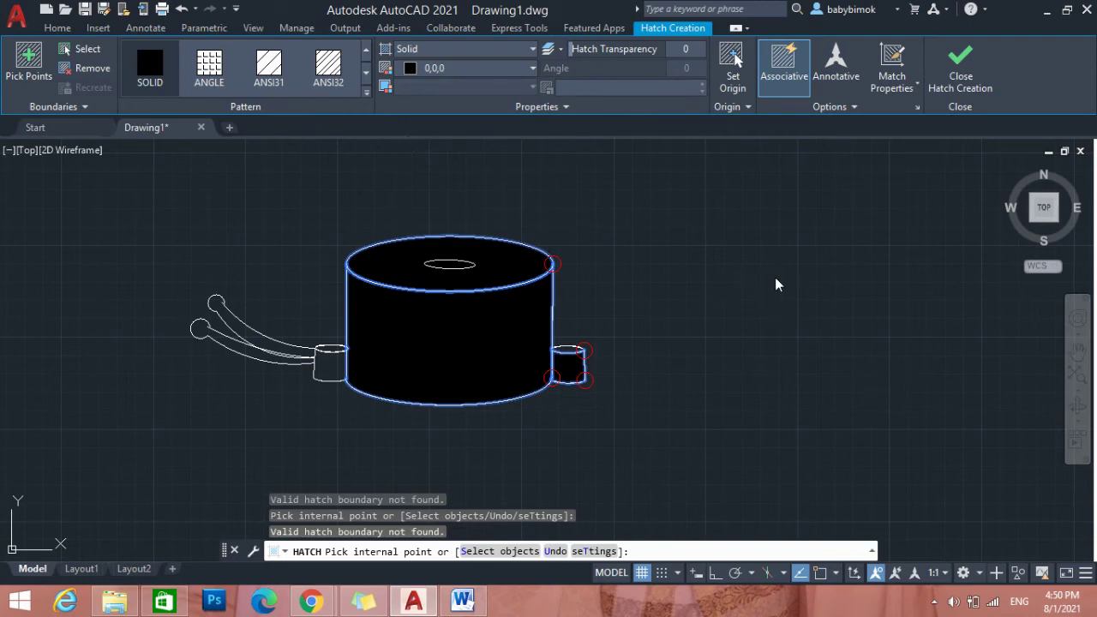
{"action": "key", "text": "Escape"}
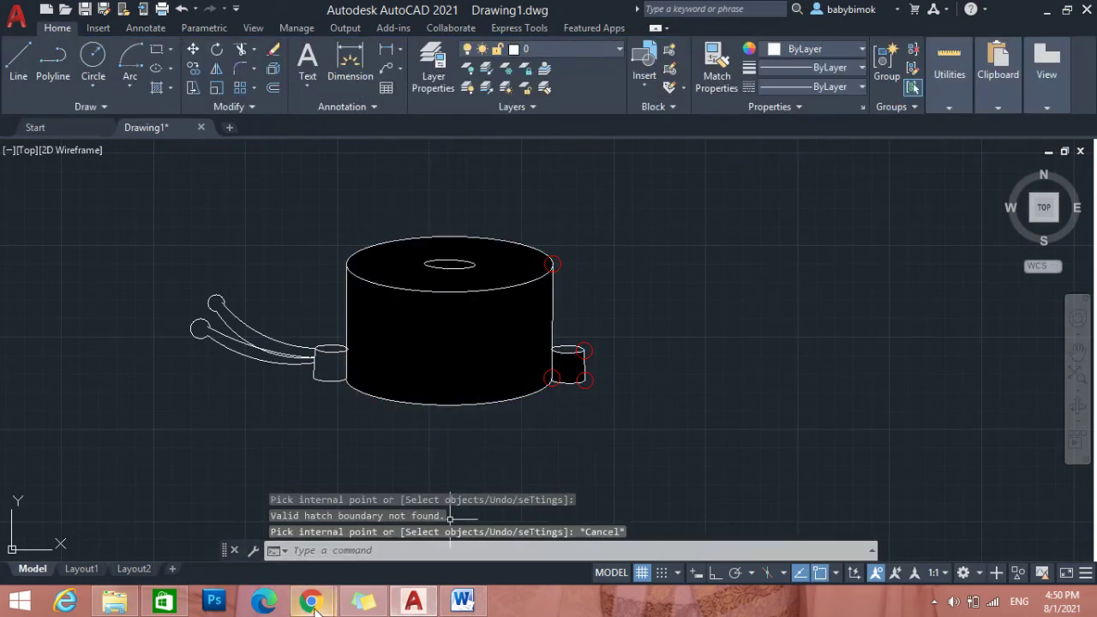
{"action": "mouse_move", "coordinate": [310, 603]}
{"action": "left_click", "coordinate": [276, 551]}
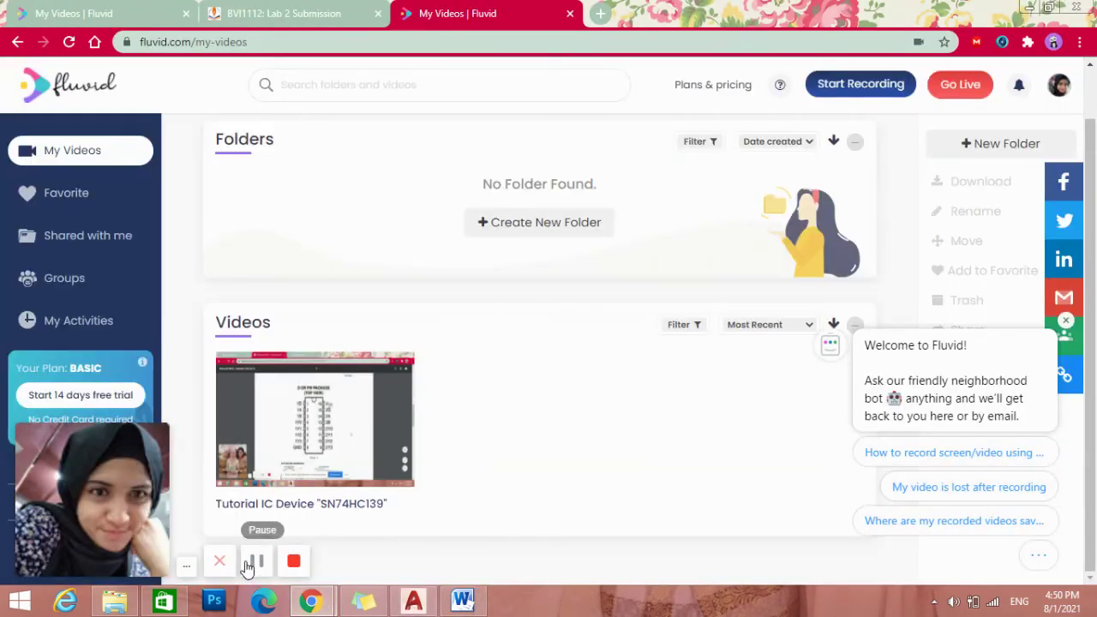
{"action": "left_click", "coordinate": [411, 603]}
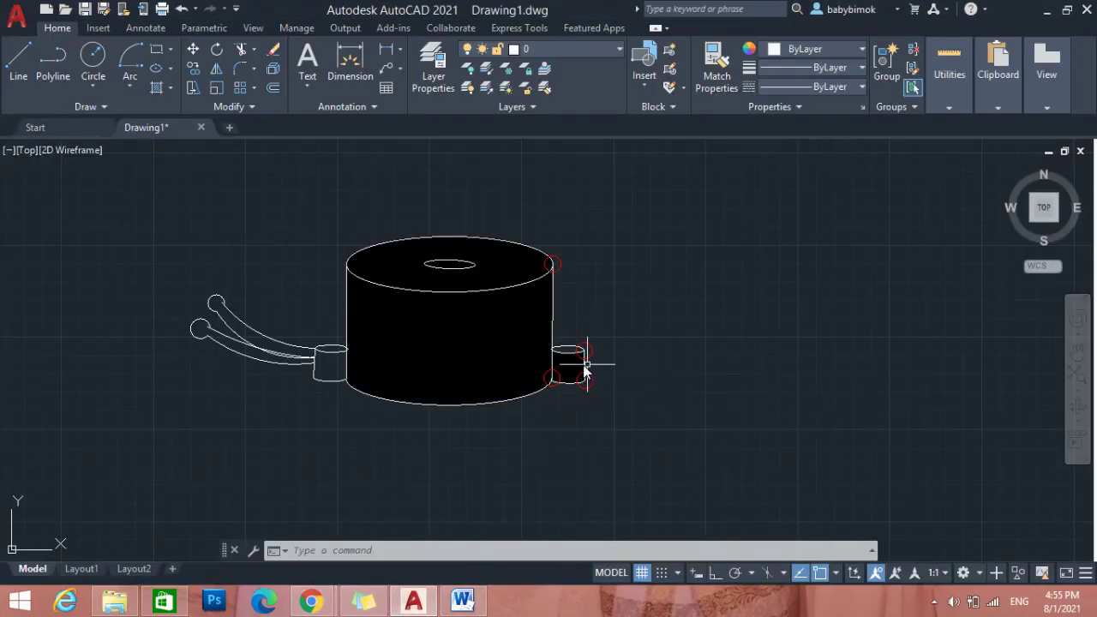
Stretch the upper end of the right terminal's outer side line slightly upward along the rim of its top ellipse.
{"action": "scroll", "coordinate": [584, 368], "scroll_direction": "up", "scroll_amount": 8}
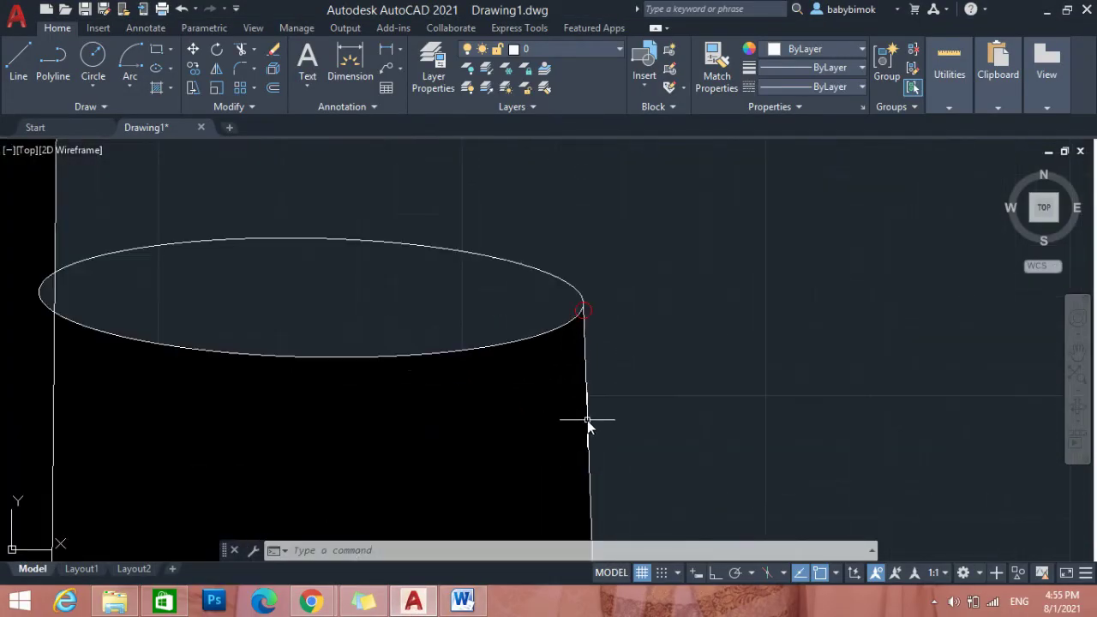
{"action": "scroll", "coordinate": [587, 420], "scroll_direction": "up", "scroll_amount": 6}
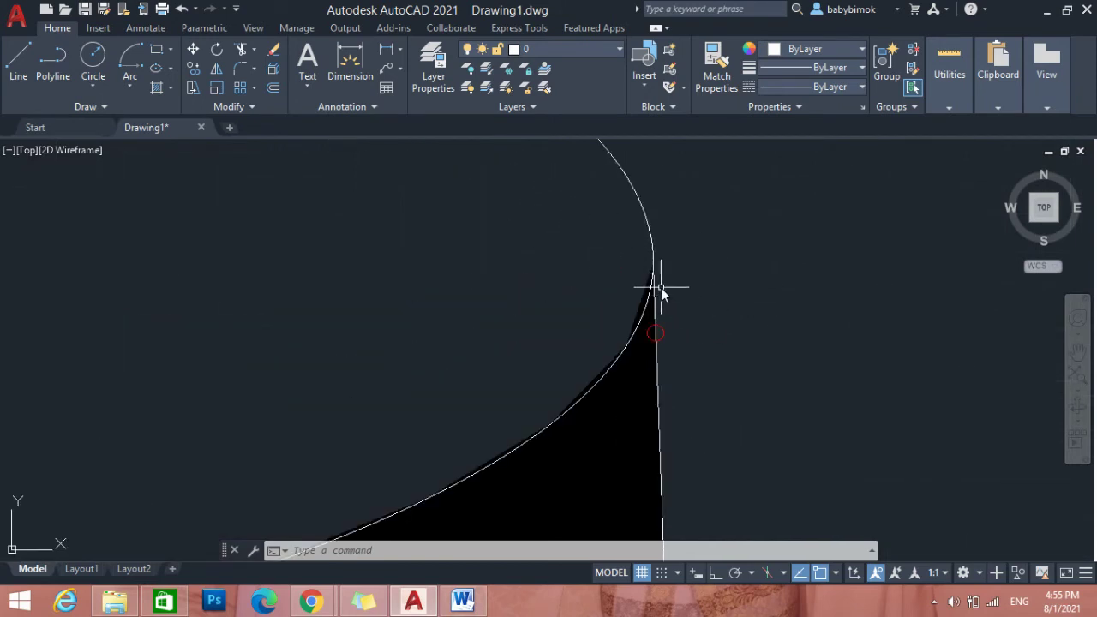
{"action": "left_click", "coordinate": [654, 285]}
{"action": "left_click", "coordinate": [656, 287]}
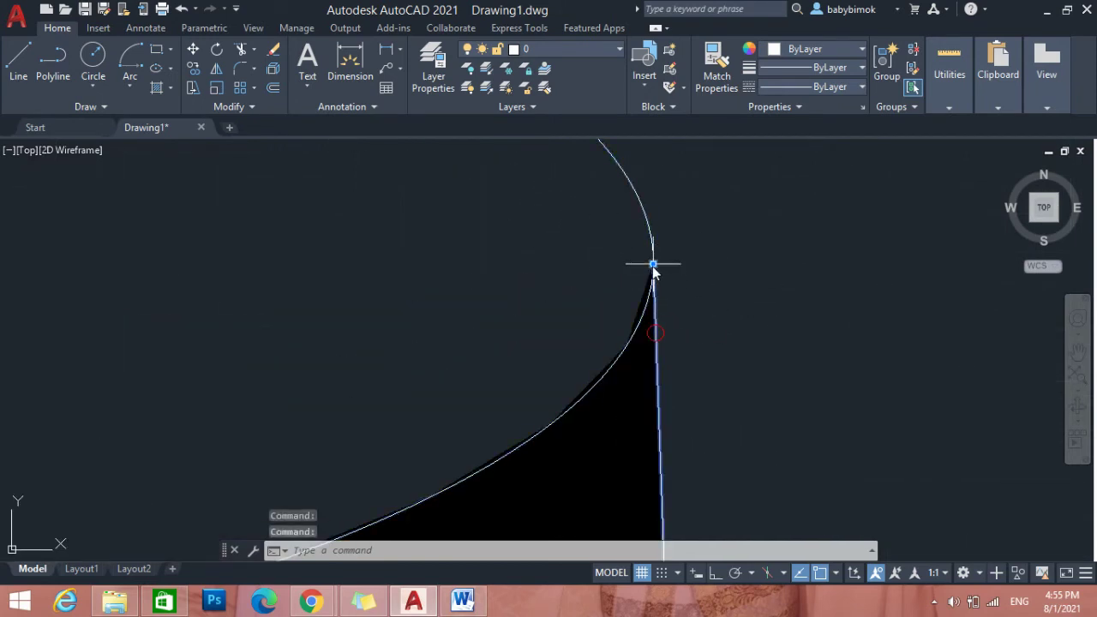
{"action": "left_click", "coordinate": [653, 266]}
{"action": "left_click", "coordinate": [653, 247]}
{"action": "left_click", "coordinate": [754, 366]}
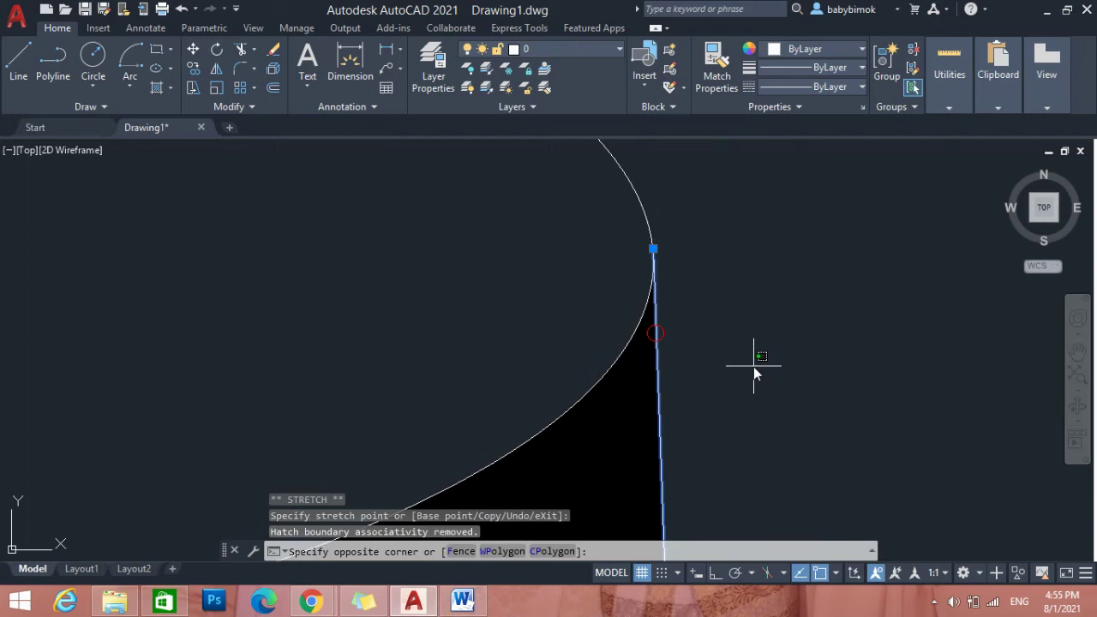
{"action": "scroll", "coordinate": [753, 366], "scroll_direction": "down", "scroll_amount": 5}
{"action": "scroll", "coordinate": [787, 486], "scroll_direction": "down", "scroll_amount": 3}
{"action": "left_click", "coordinate": [857, 474]}
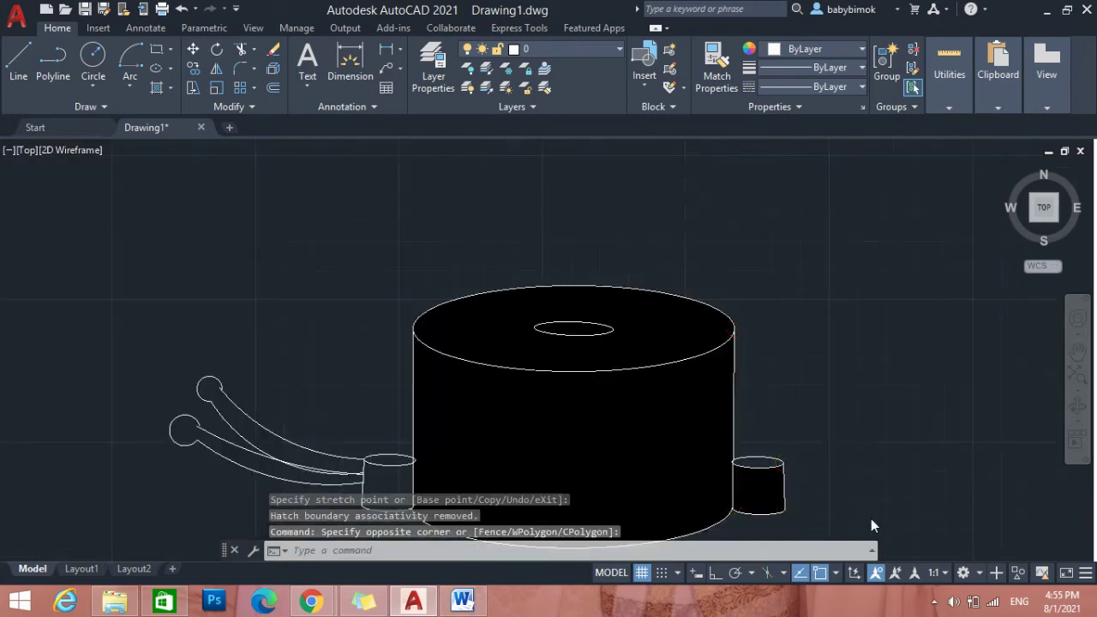
Try to stretch the inner end of the right terminal's bottom arc onto the junction with the buzzer body, and clear the selection.
{"action": "scroll", "coordinate": [867, 523], "scroll_direction": "down", "scroll_amount": 5}
{"action": "scroll", "coordinate": [857, 514], "scroll_direction": "up", "scroll_amount": 5}
{"action": "scroll", "coordinate": [889, 364], "scroll_direction": "up", "scroll_amount": 6}
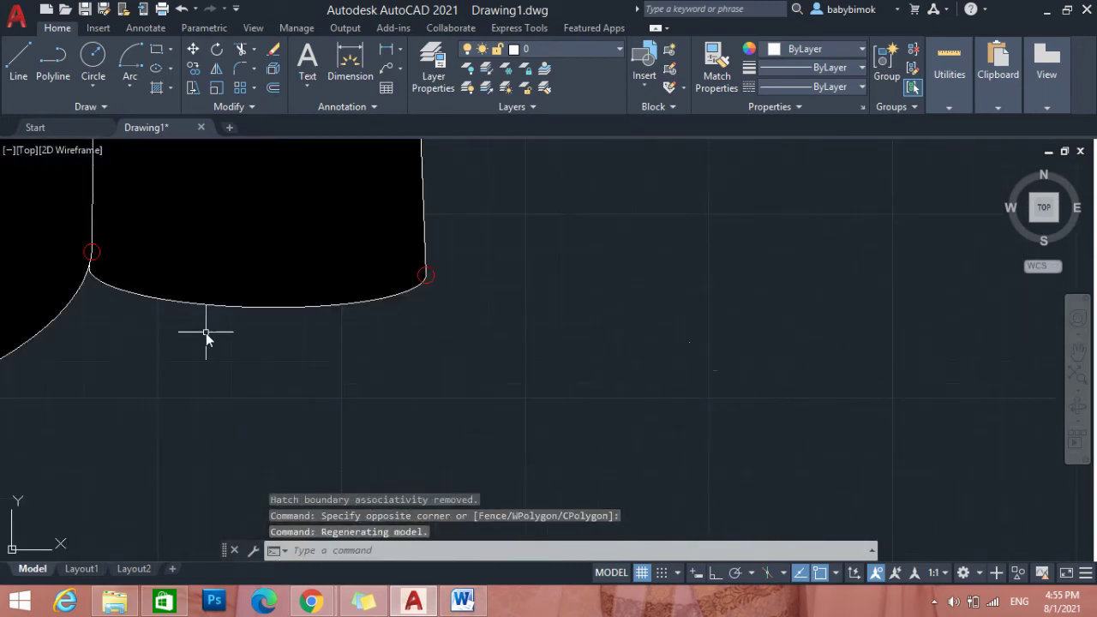
{"action": "scroll", "coordinate": [154, 300], "scroll_direction": "down", "scroll_amount": 4}
{"action": "scroll", "coordinate": [558, 421], "scroll_direction": "up", "scroll_amount": 4}
{"action": "scroll", "coordinate": [534, 489], "scroll_direction": "down", "scroll_amount": 8}
{"action": "scroll", "coordinate": [680, 420], "scroll_direction": "up", "scroll_amount": 7}
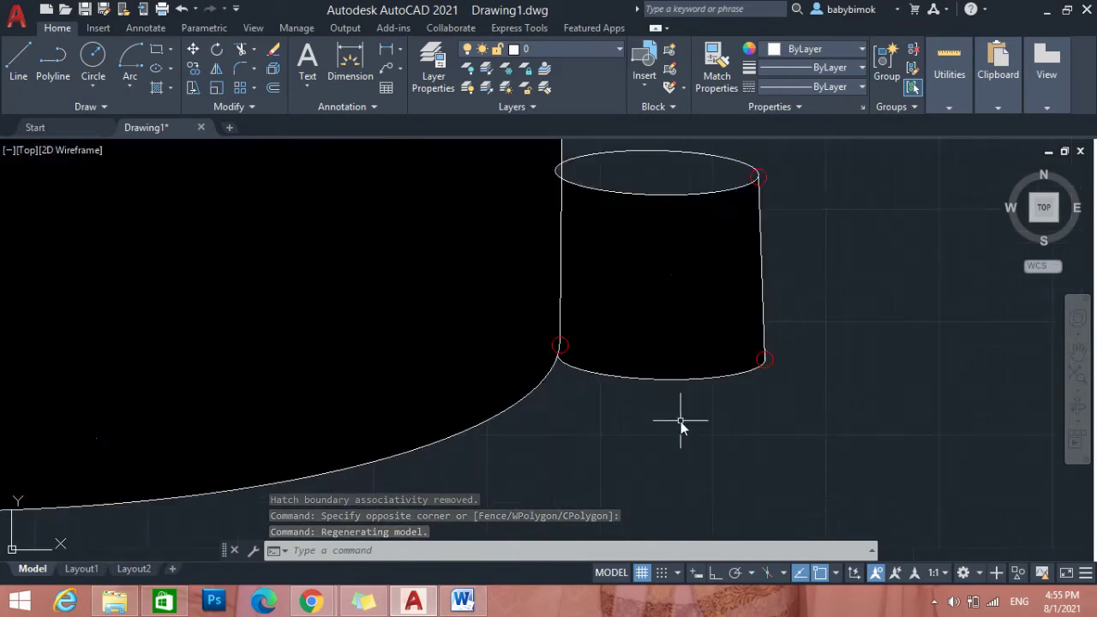
{"action": "scroll", "coordinate": [680, 421], "scroll_direction": "up", "scroll_amount": 4}
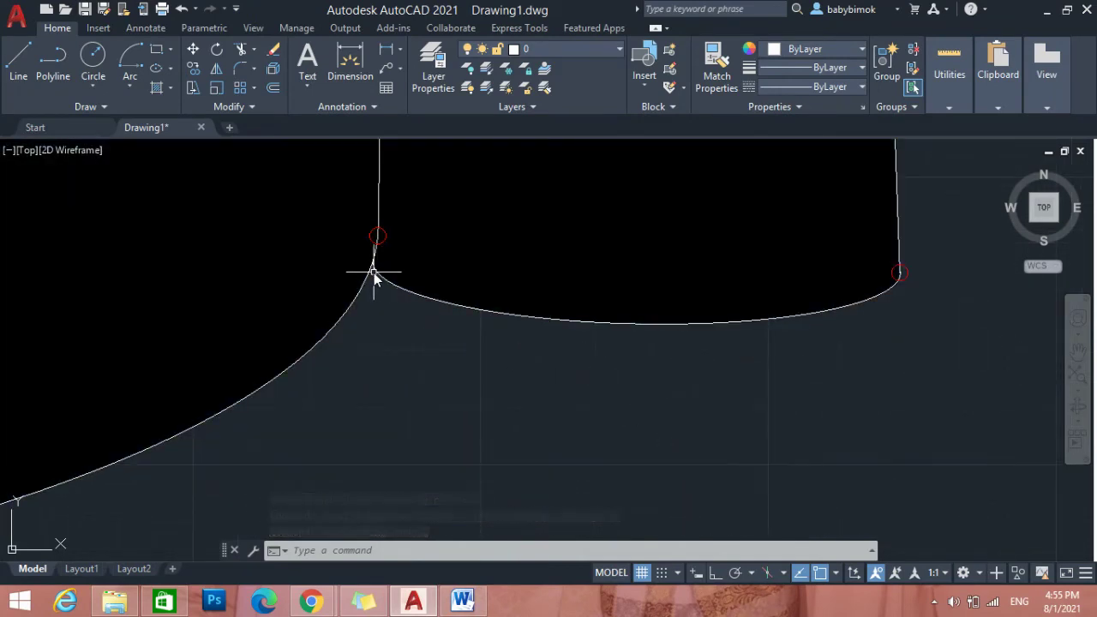
{"action": "left_click", "coordinate": [374, 269]}
{"action": "left_click", "coordinate": [372, 261]}
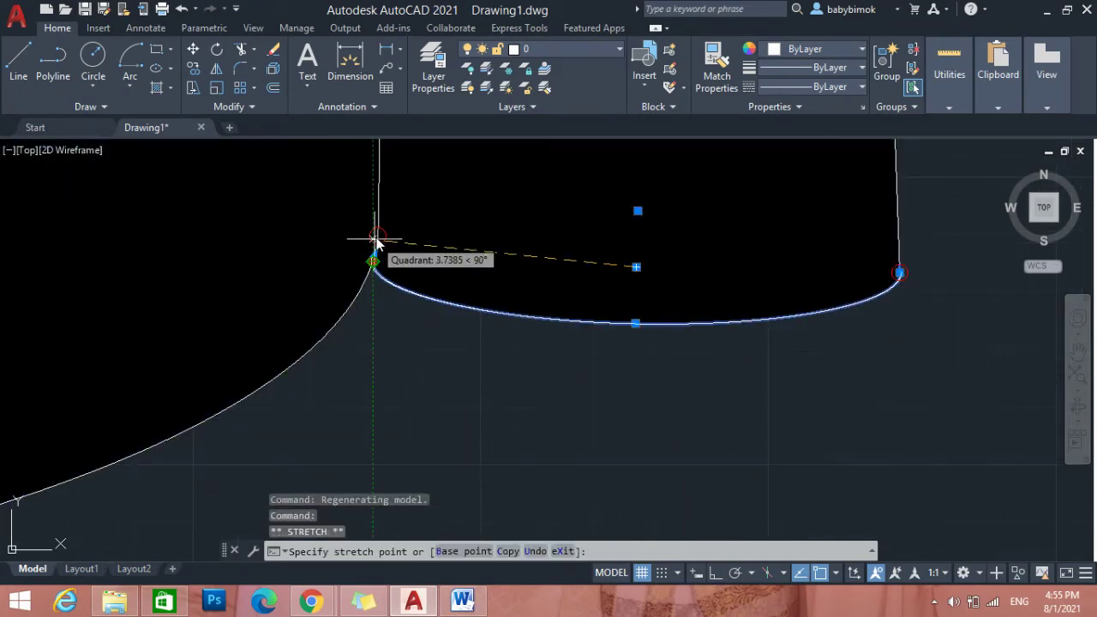
{"action": "left_click", "coordinate": [374, 264]}
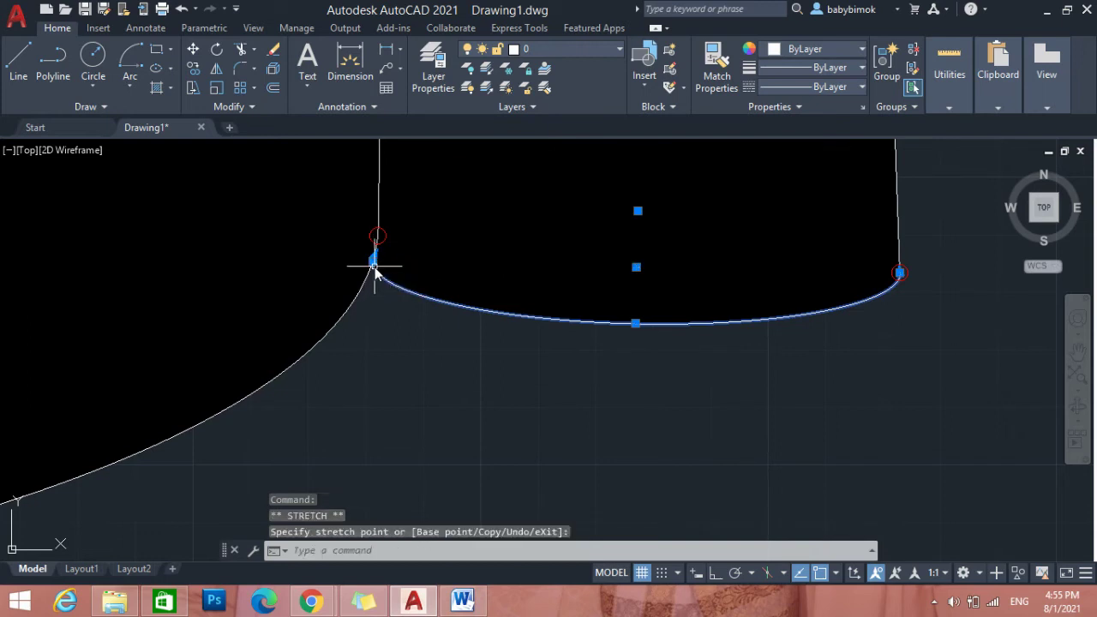
{"action": "scroll", "coordinate": [544, 410], "scroll_direction": "down", "scroll_amount": 5}
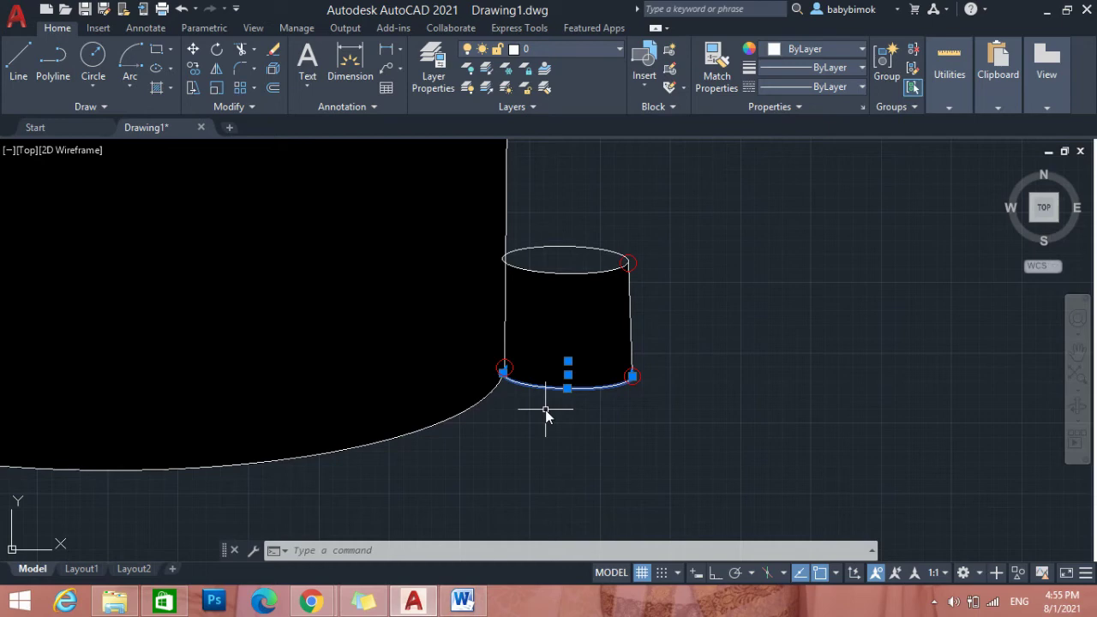
{"action": "left_click", "coordinate": [545, 410]}
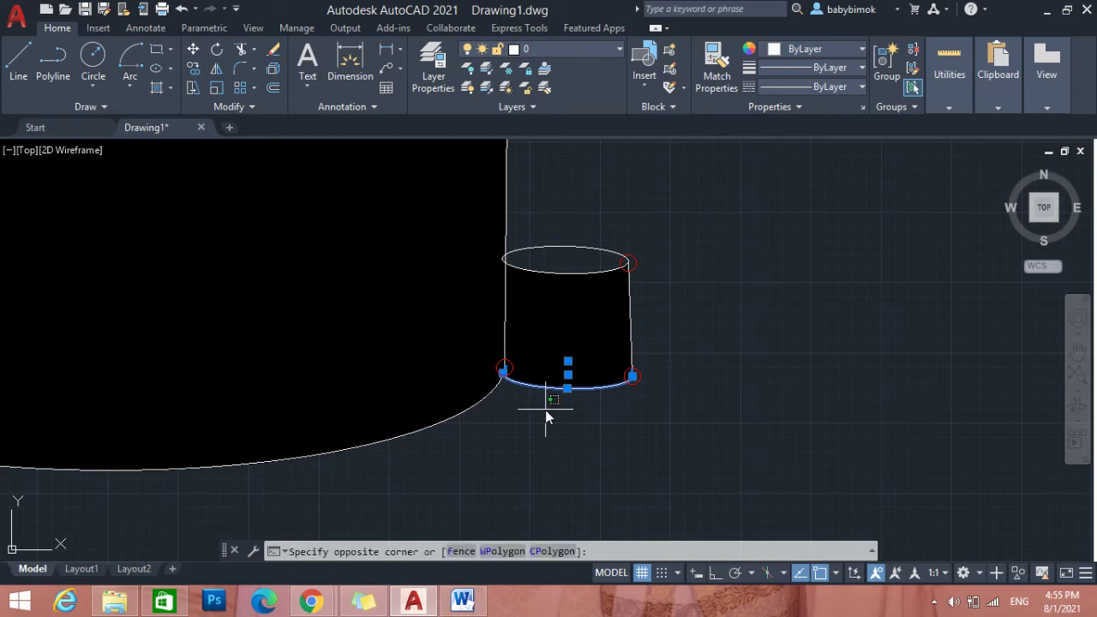
{"action": "key", "text": "Escape"}
{"action": "key", "text": "Escape"}
{"action": "scroll", "coordinate": [547, 410], "scroll_direction": "down", "scroll_amount": 3}
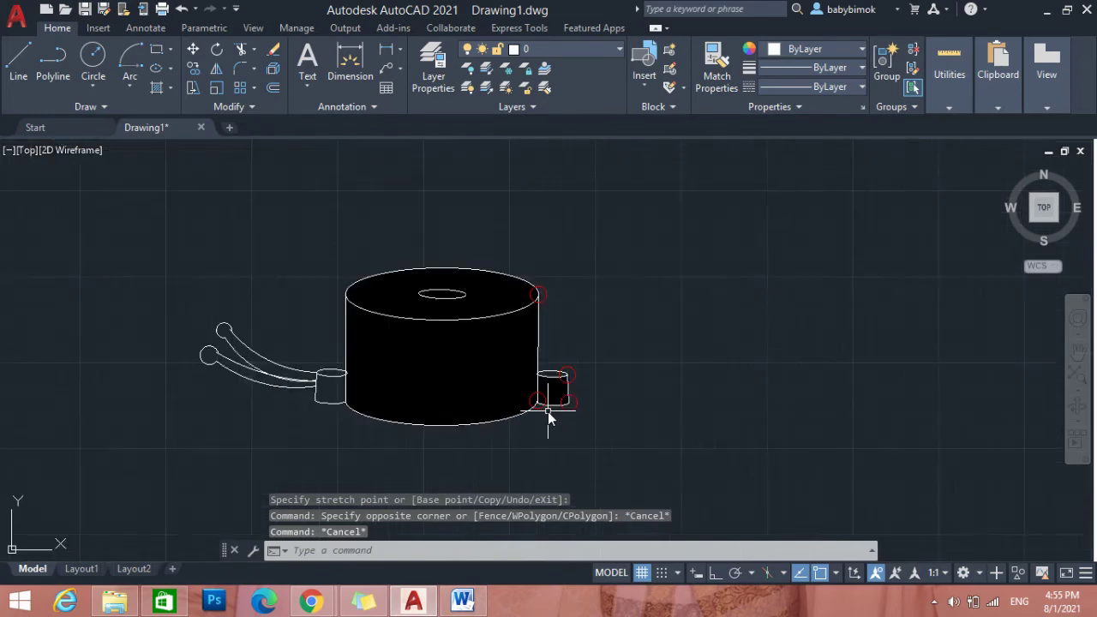
{"action": "scroll", "coordinate": [332, 407], "scroll_direction": "up", "scroll_amount": 4}
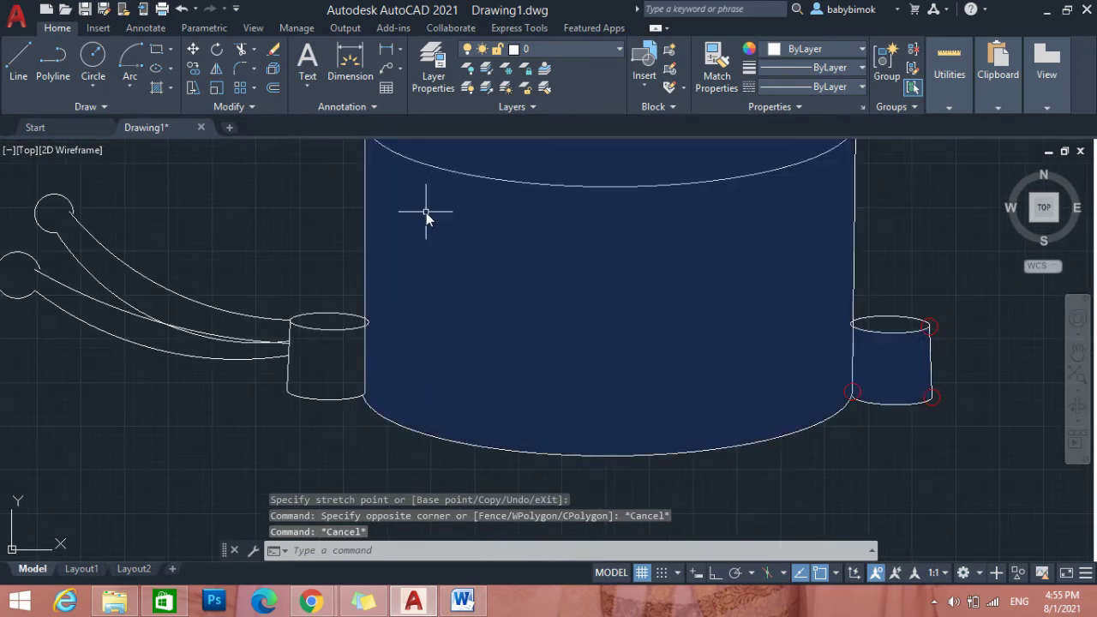
Fill the side and top ellipse of the left terminal with the solid black 0,0,0 hatch.
{"action": "left_click", "coordinate": [418, 528]}
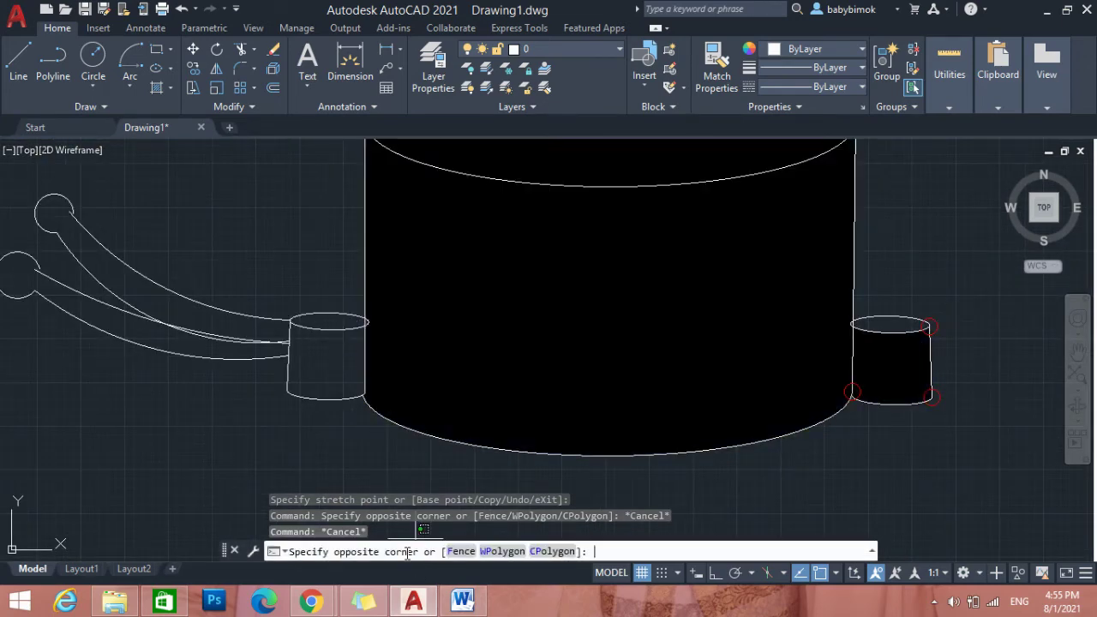
{"action": "key", "text": "Escape"}
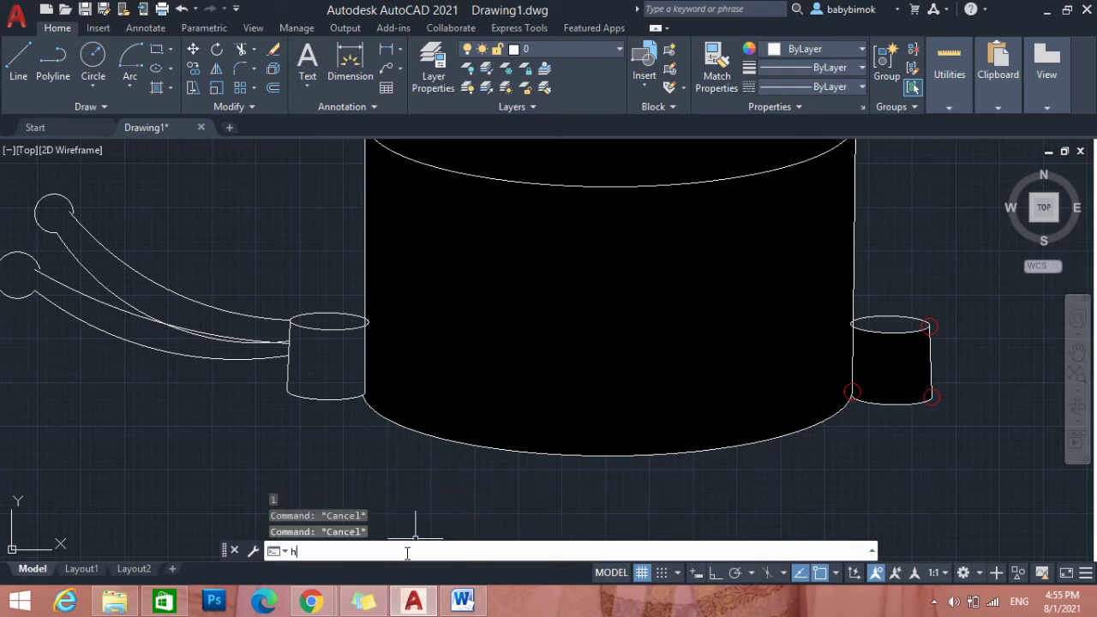
{"action": "key", "text": "Return"}
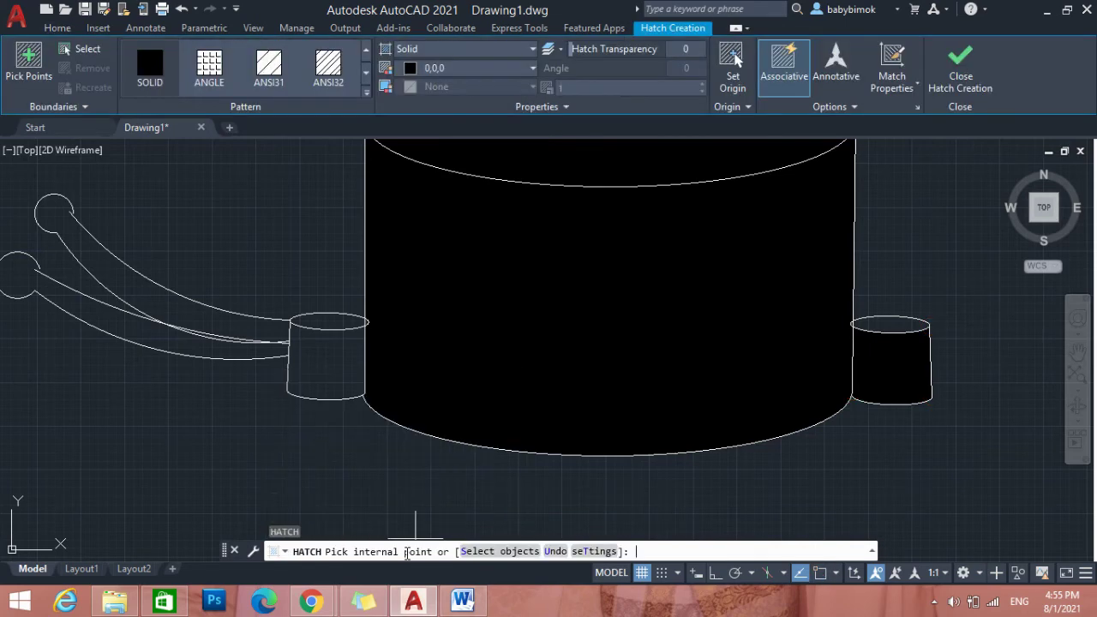
{"action": "scroll", "coordinate": [375, 513], "scroll_direction": "up", "scroll_amount": 2}
{"action": "left_click", "coordinate": [314, 288]}
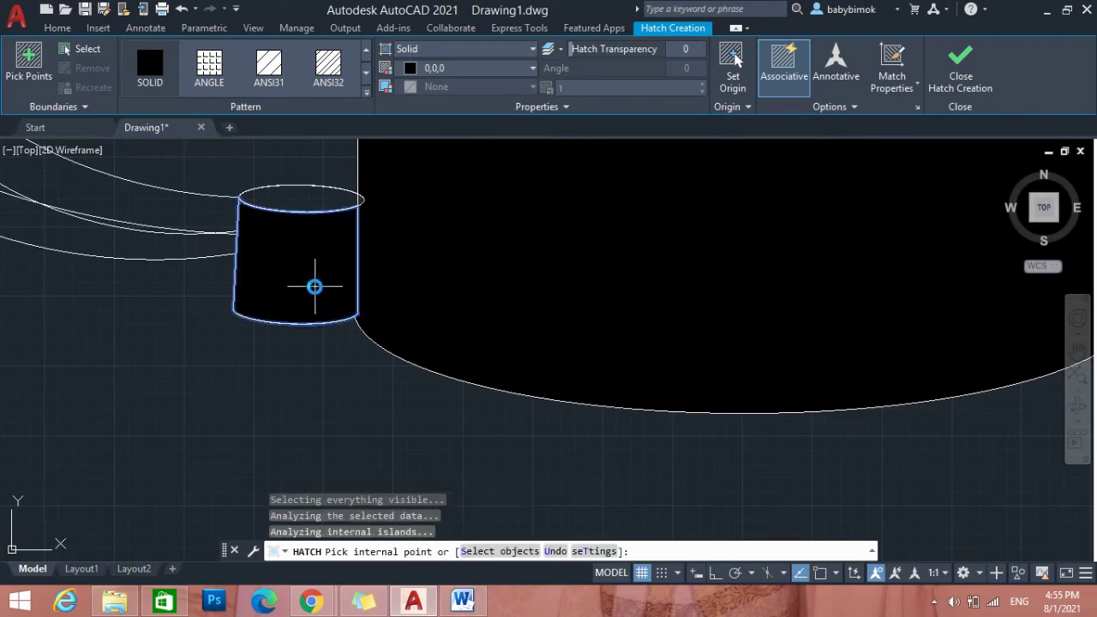
{"action": "scroll", "coordinate": [529, 306], "scroll_direction": "down", "scroll_amount": 2}
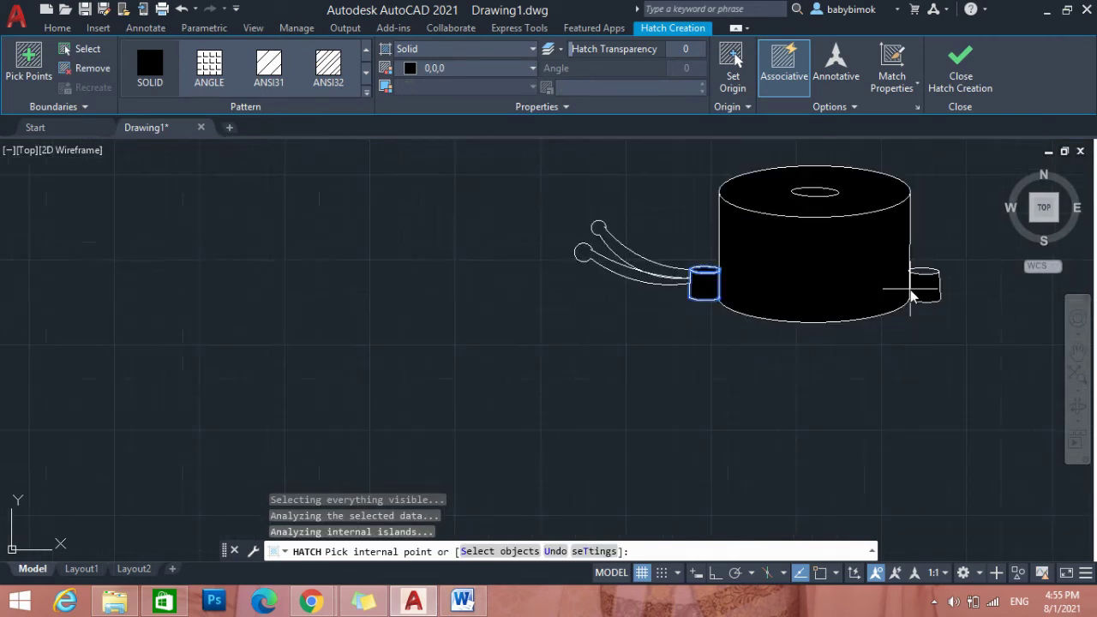
Add the right terminal's top ellipse to the black hatch and end the hatch command.
{"action": "scroll", "coordinate": [917, 294], "scroll_direction": "down", "scroll_amount": 3}
{"action": "left_click", "coordinate": [931, 281]}
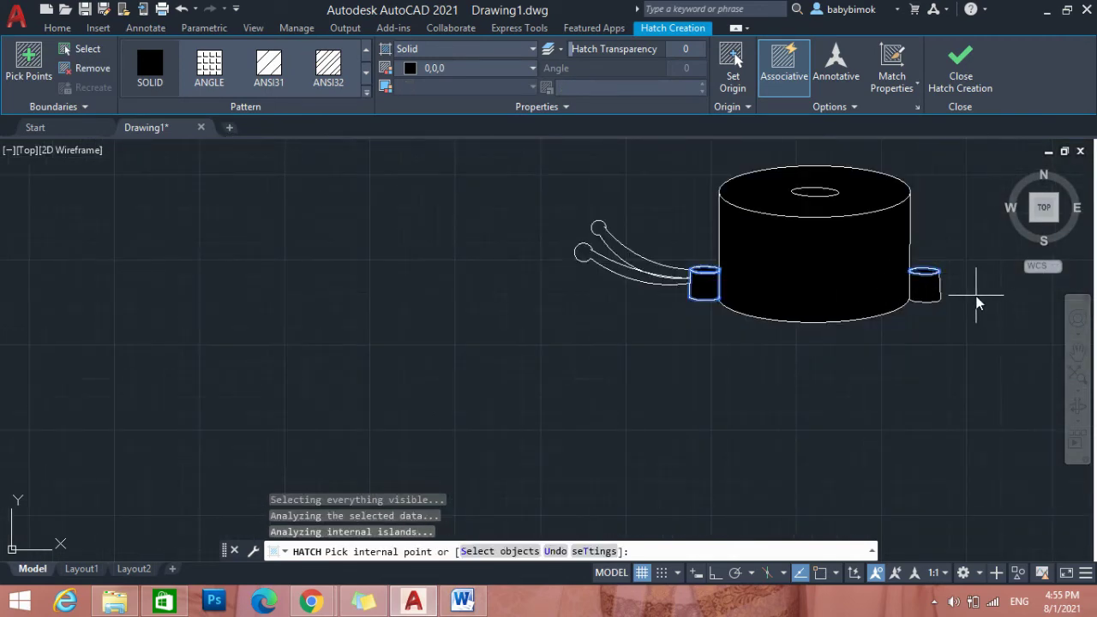
{"action": "scroll", "coordinate": [977, 302], "scroll_direction": "down", "scroll_amount": 2}
{"action": "scroll", "coordinate": [950, 240], "scroll_direction": "up", "scroll_amount": 5}
{"action": "scroll", "coordinate": [465, 274], "scroll_direction": "down", "scroll_amount": 3}
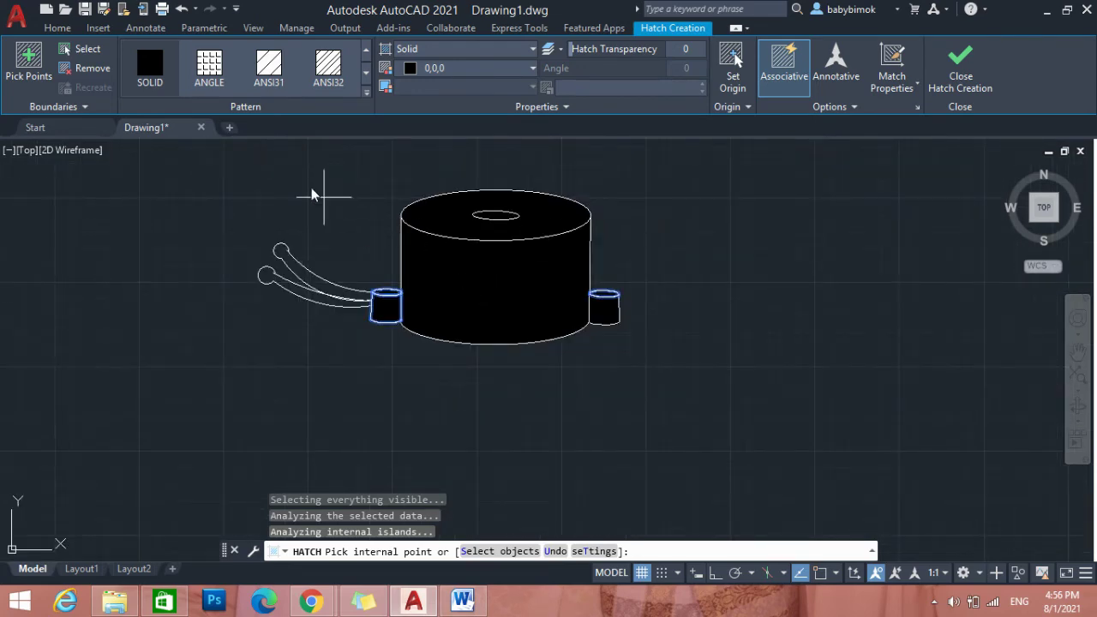
{"action": "left_click", "coordinate": [531, 68]}
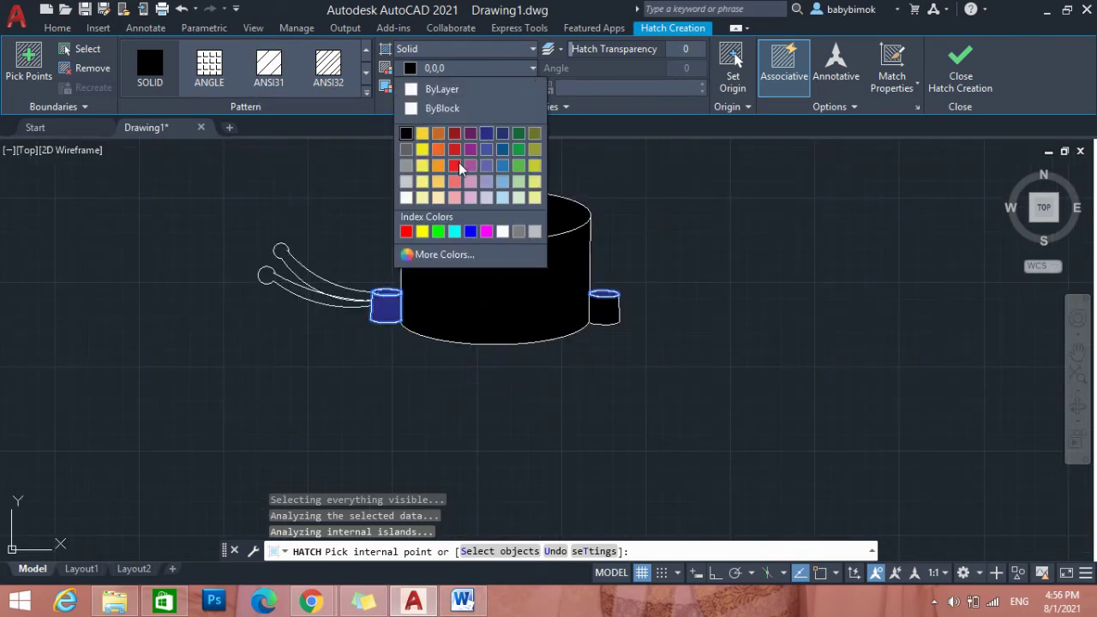
{"action": "left_click", "coordinate": [887, 251]}
{"action": "key", "text": "Escape"}
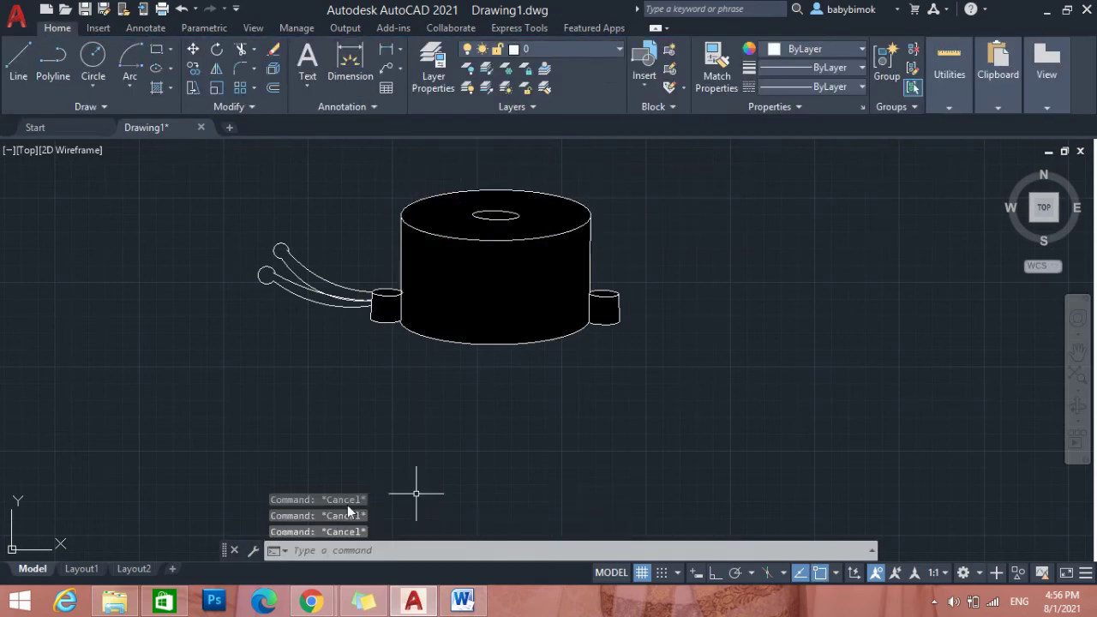
Start a new solid hatch in blue 16,86,137 and try to fill the upper wire near the left terminal.
{"action": "left_click", "coordinate": [372, 551]}
{"action": "type", "text": "h"}
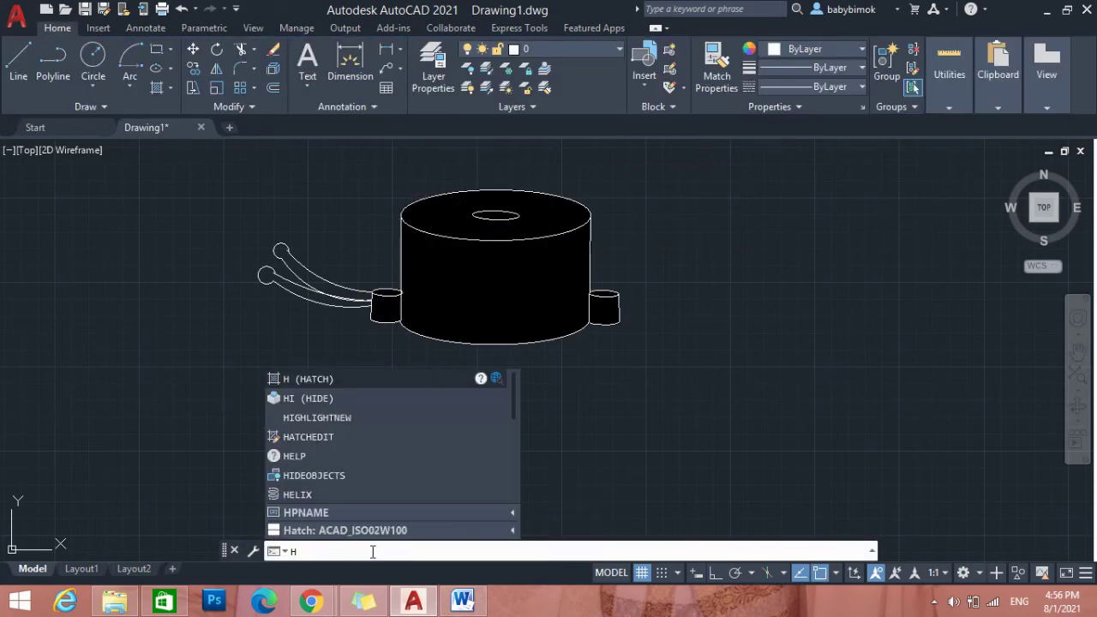
{"action": "key", "text": "Return"}
{"action": "left_click", "coordinate": [455, 68]}
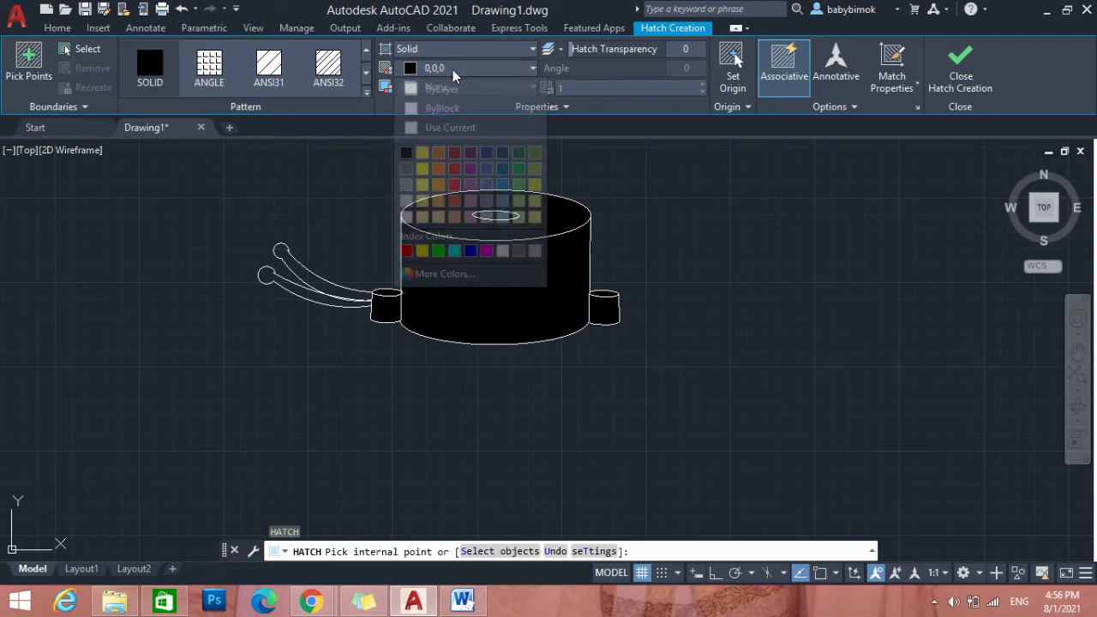
{"action": "left_click", "coordinate": [501, 170]}
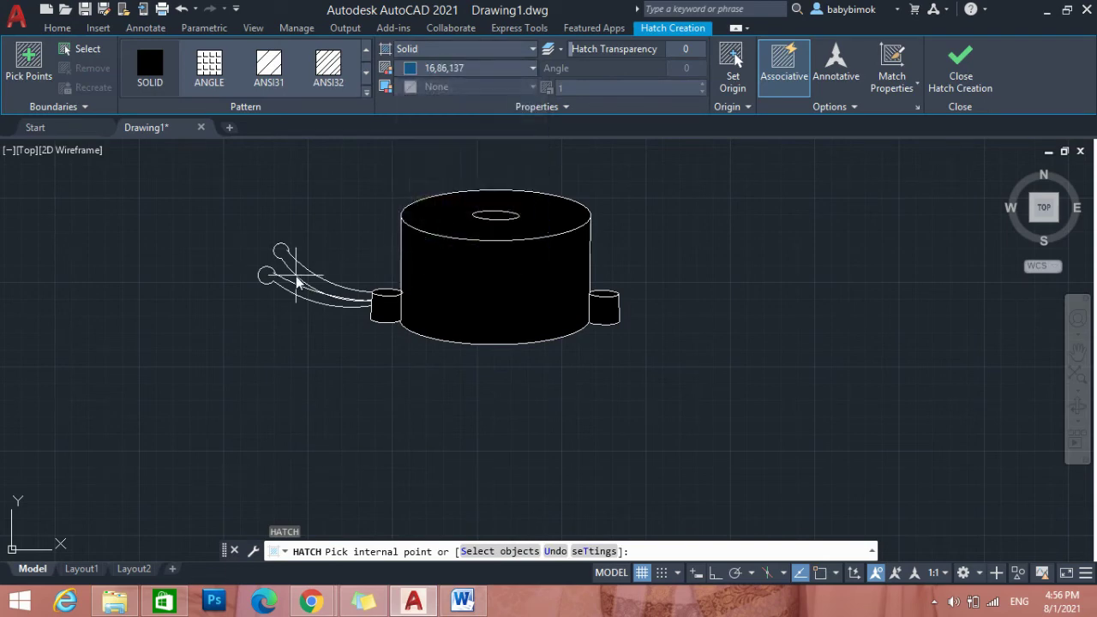
{"action": "left_click", "coordinate": [370, 291]}
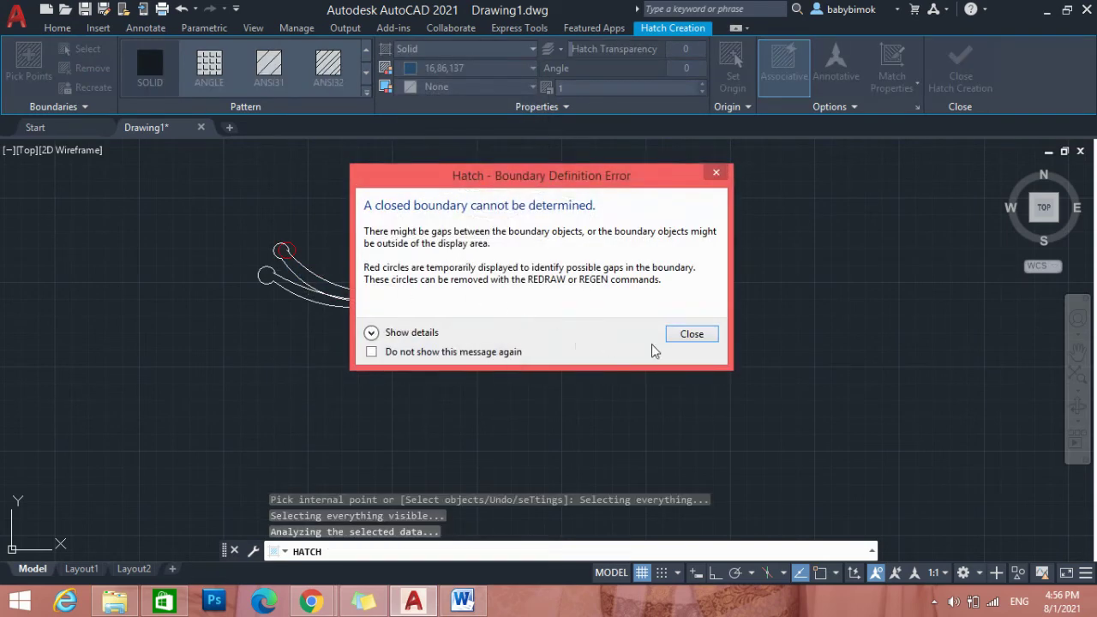
{"action": "left_click", "coordinate": [701, 334]}
Stretch the open end of the upper wire's round tip down onto the wire's upper curve and clear the selection.
{"action": "scroll", "coordinate": [232, 277], "scroll_direction": "up", "scroll_amount": 5}
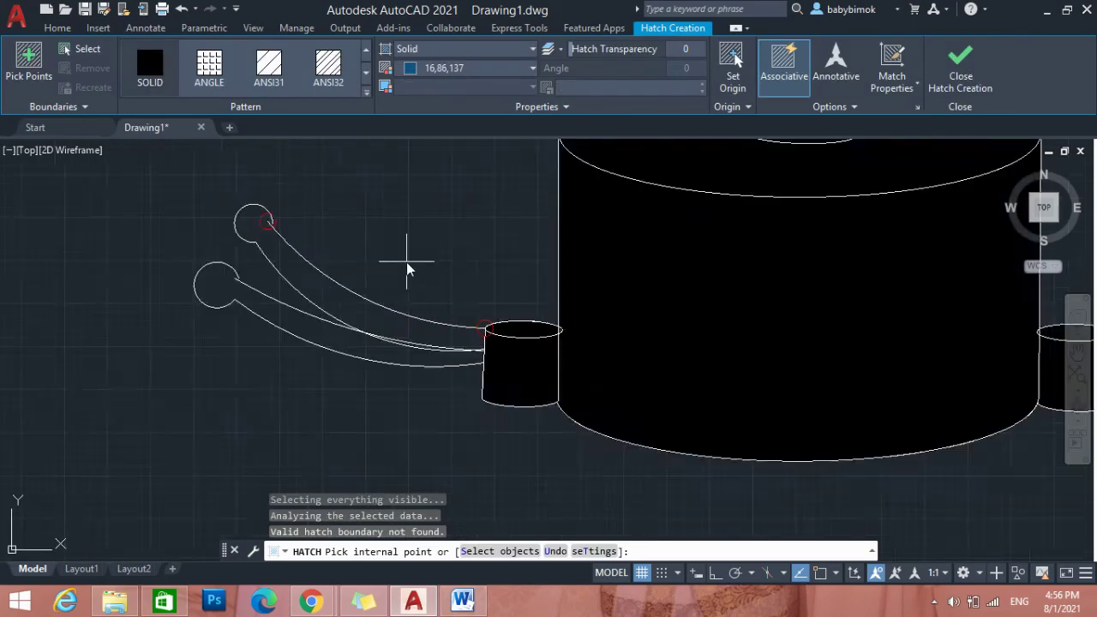
{"action": "scroll", "coordinate": [99, 206], "scroll_direction": "up", "scroll_amount": 2}
{"action": "scroll", "coordinate": [228, 218], "scroll_direction": "up", "scroll_amount": 3}
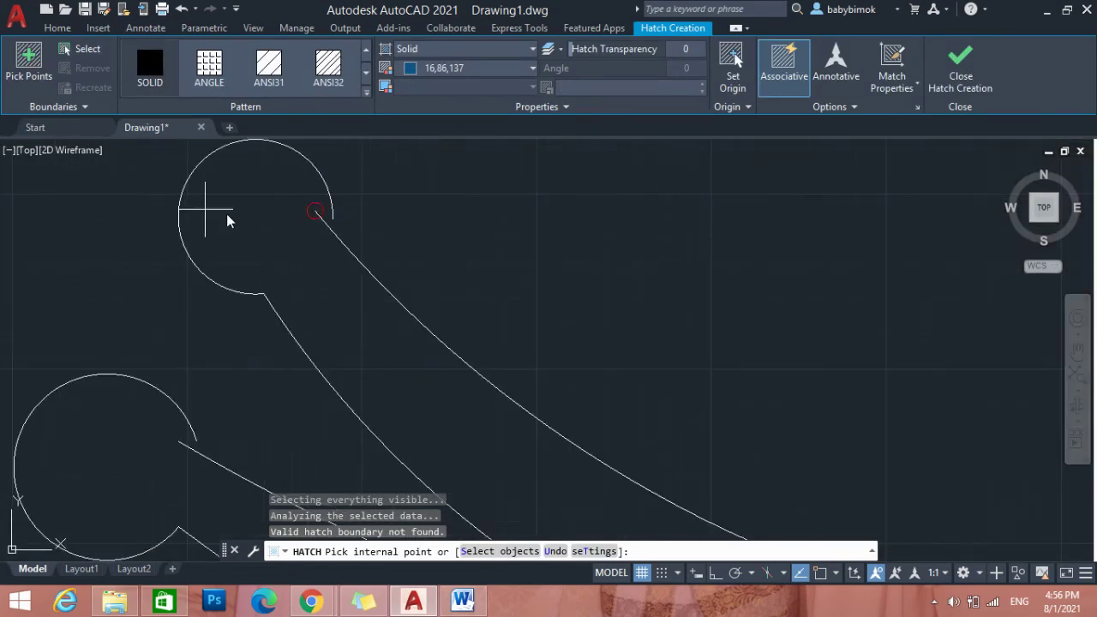
{"action": "key", "text": "Escape"}
{"action": "left_click", "coordinate": [331, 221]}
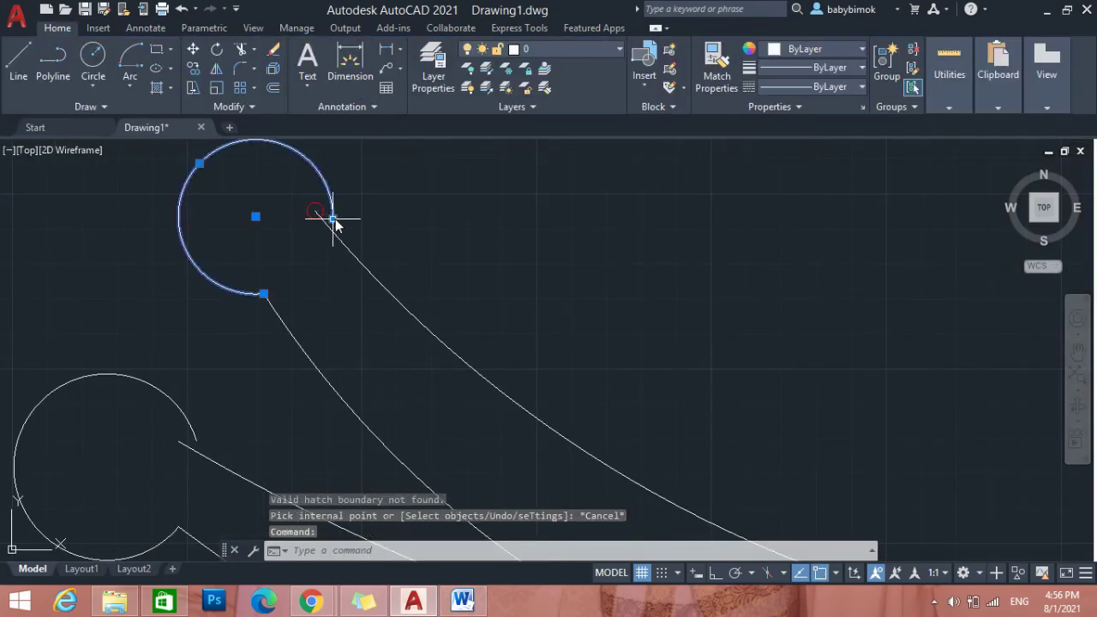
{"action": "left_click", "coordinate": [332, 219]}
{"action": "left_click", "coordinate": [333, 230]}
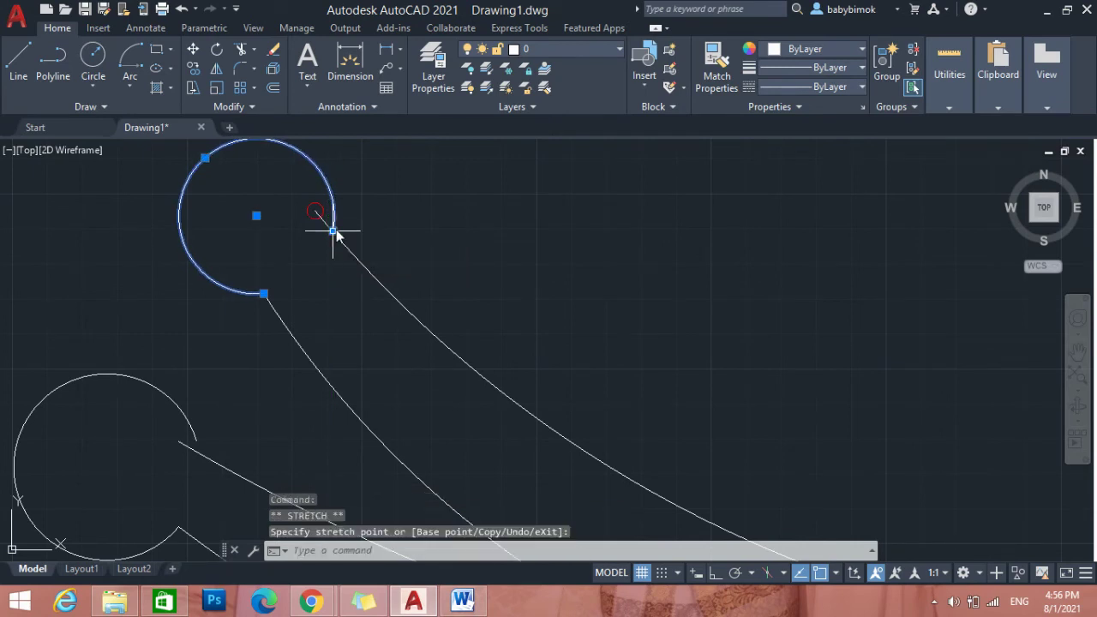
{"action": "left_click", "coordinate": [548, 266]}
{"action": "key", "text": "Escape"}
{"action": "key", "text": "Escape"}
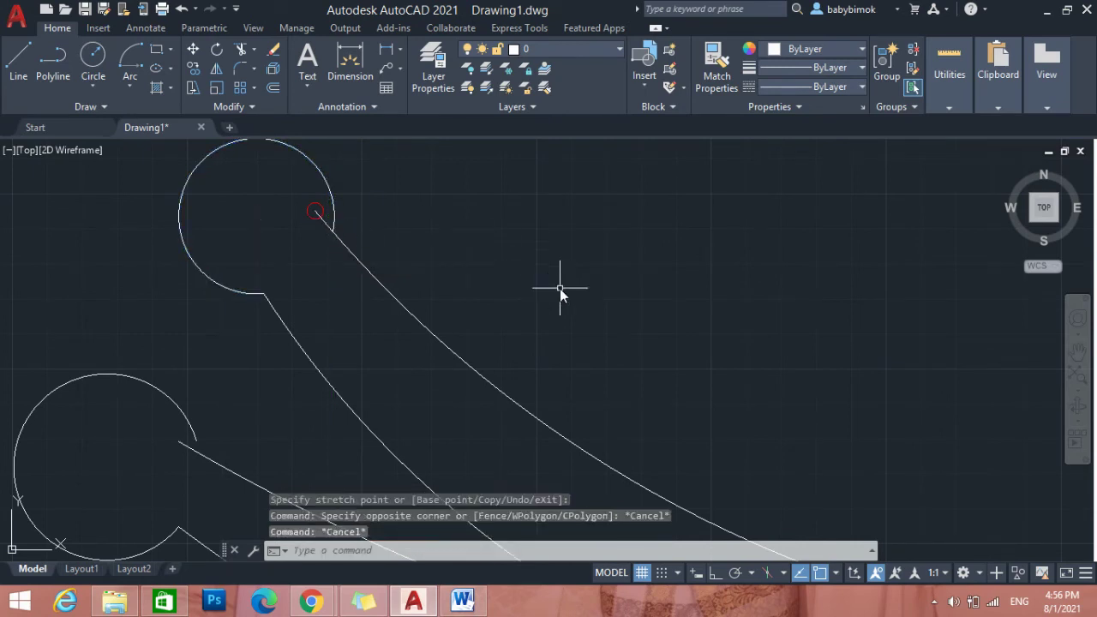
Fill the upper wire and its round tip with a solid hatch in red 237,31,36 and end the hatch command.
{"action": "left_click", "coordinate": [439, 552]}
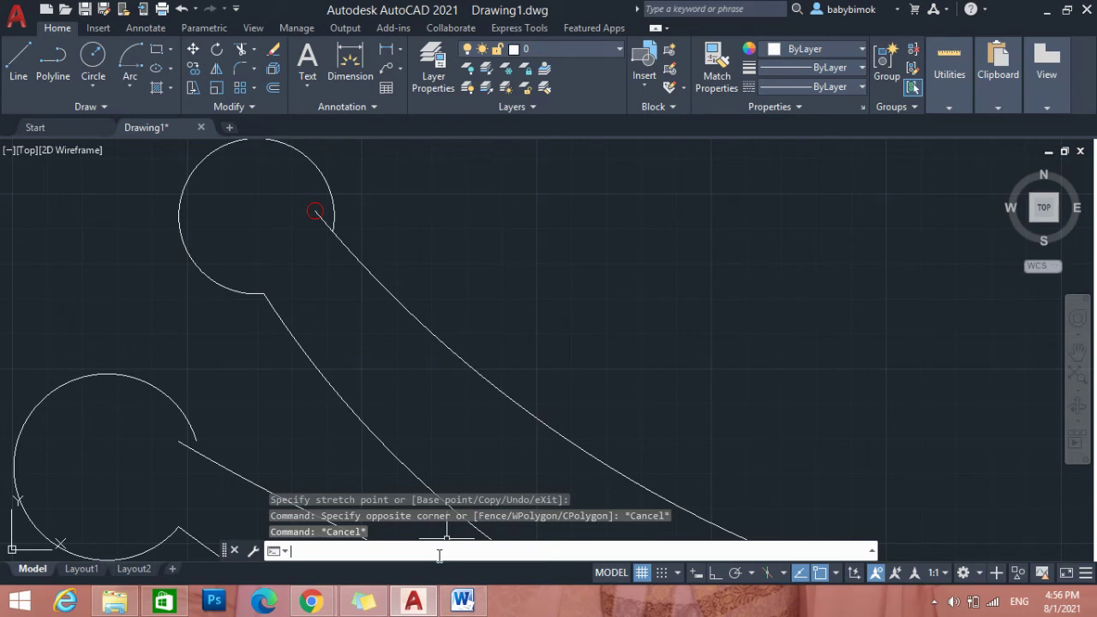
{"action": "type", "text": "hh"}
{"action": "key", "text": "Return"}
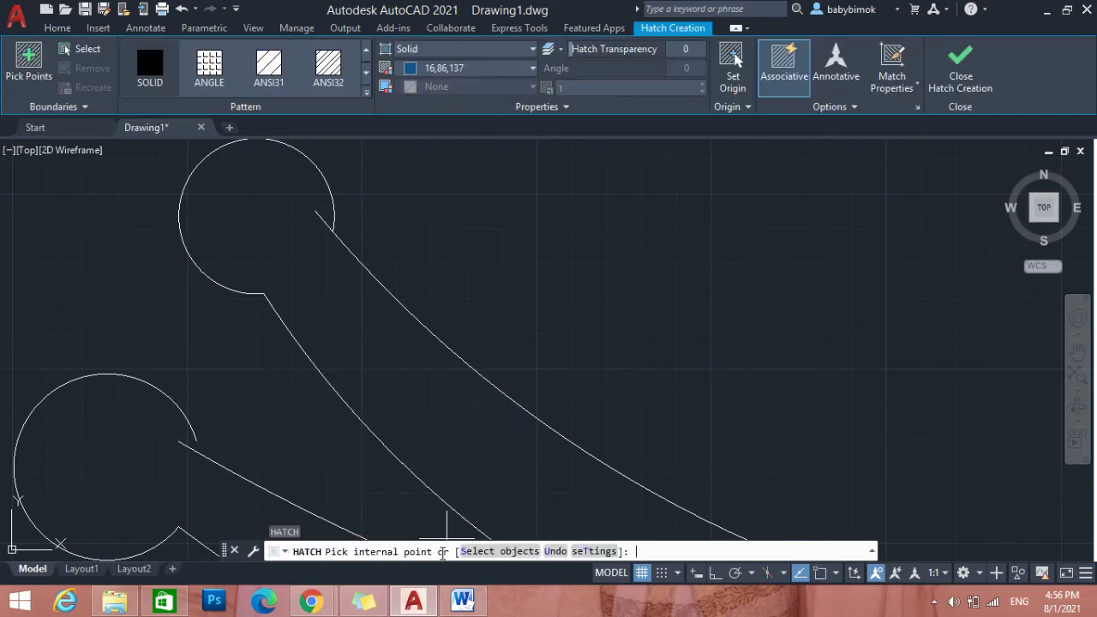
{"action": "left_click", "coordinate": [265, 192]}
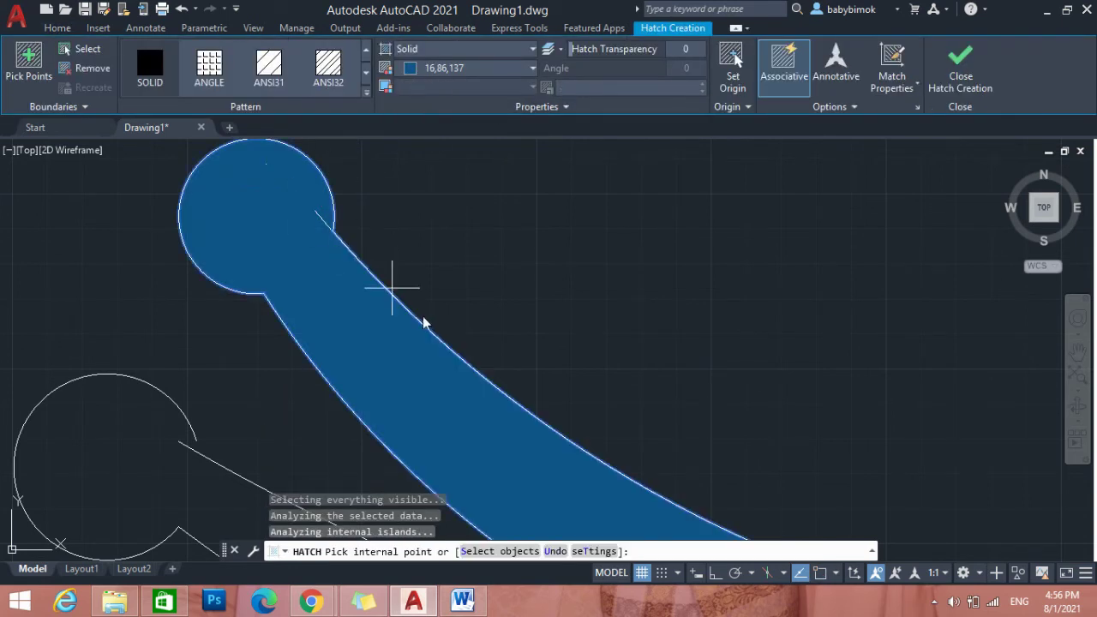
{"action": "scroll", "coordinate": [433, 330], "scroll_direction": "down", "scroll_amount": 8}
{"action": "left_click", "coordinate": [533, 68]}
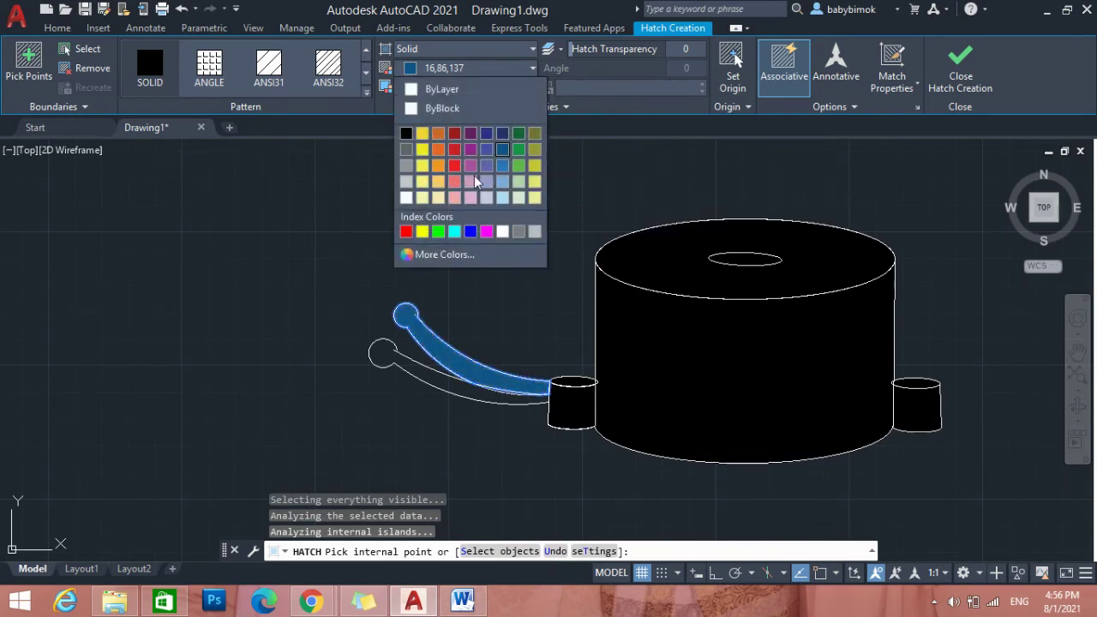
{"action": "left_click", "coordinate": [454, 133]}
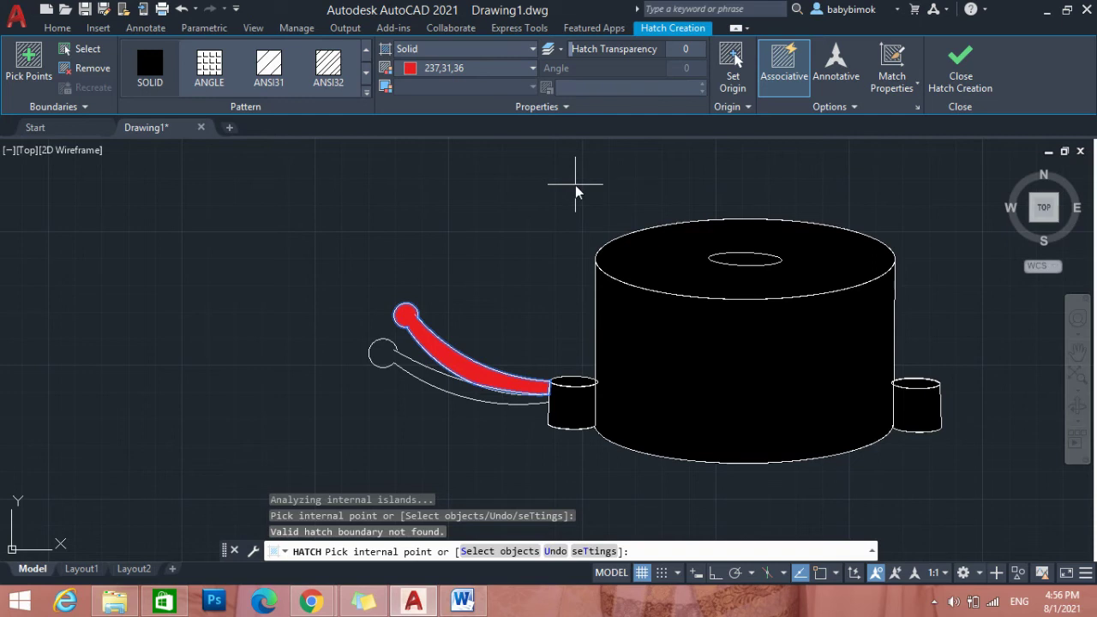
{"action": "key", "text": "Escape"}
Start a new solid hatch in blue 69,84,165 and try to fill the lower wire between its two curves.
{"action": "type", "text": "h"}
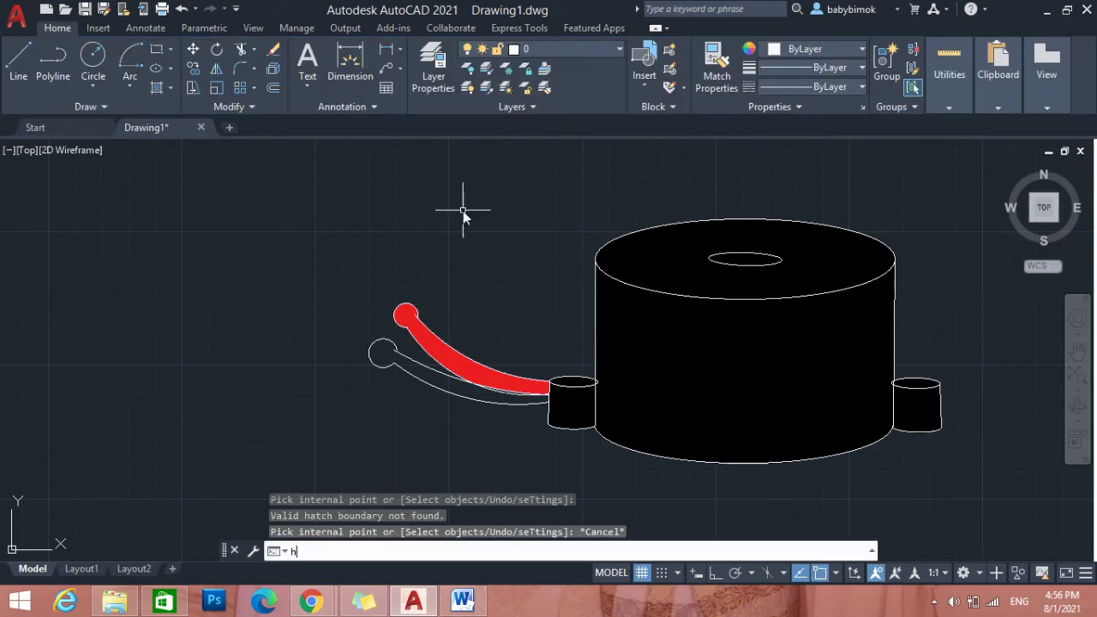
{"action": "key", "text": "Return"}
{"action": "left_click", "coordinate": [516, 68]}
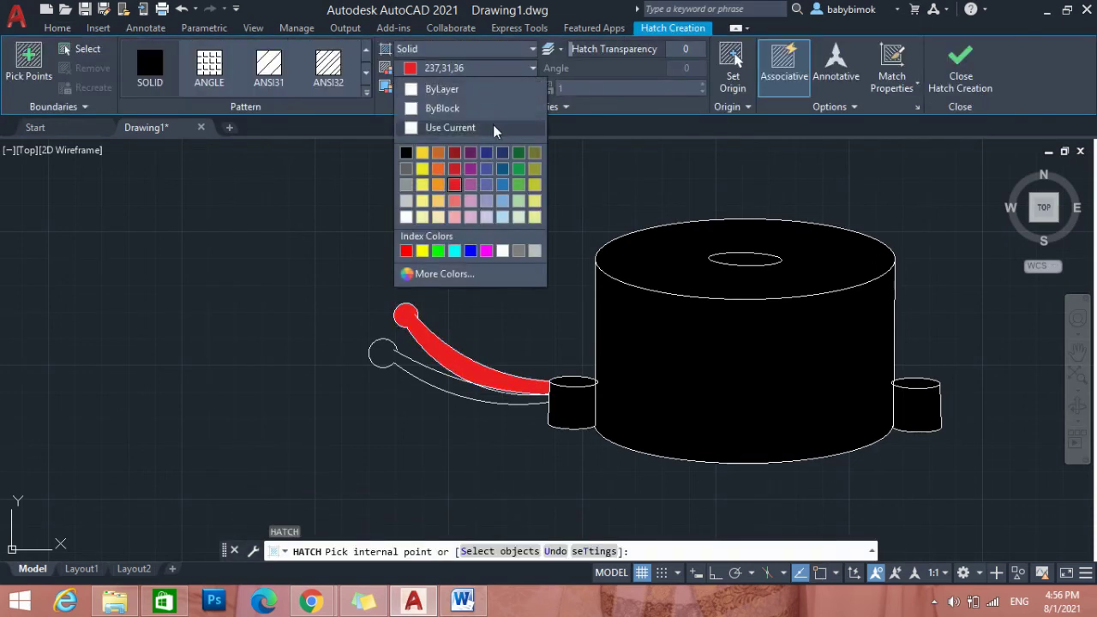
{"action": "left_click", "coordinate": [486, 169]}
{"action": "left_click", "coordinate": [419, 394]}
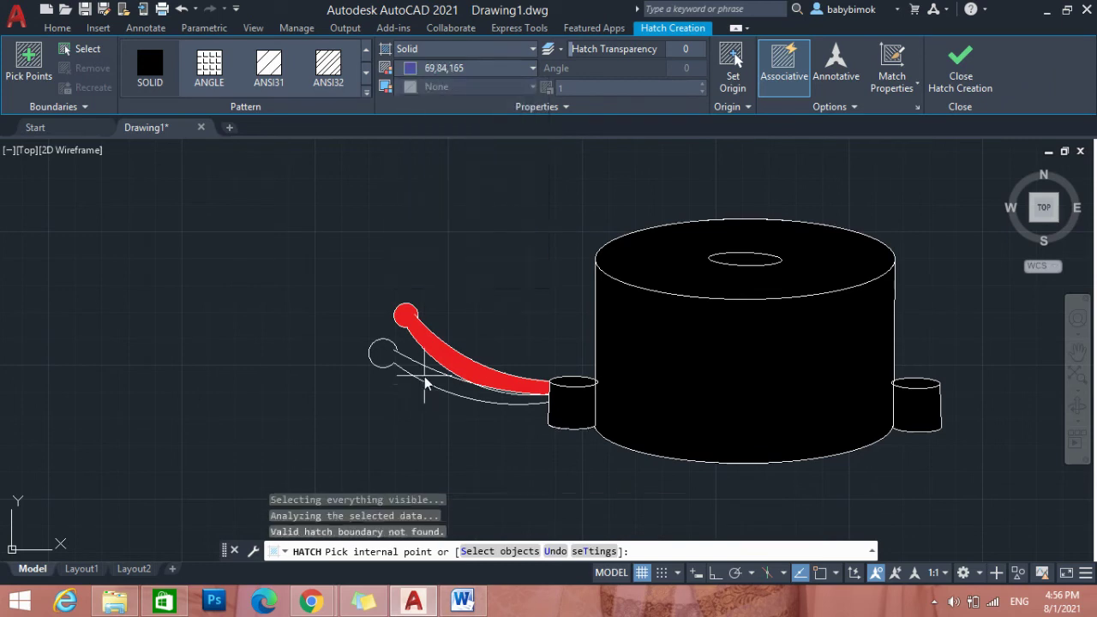
{"action": "left_click", "coordinate": [447, 381]}
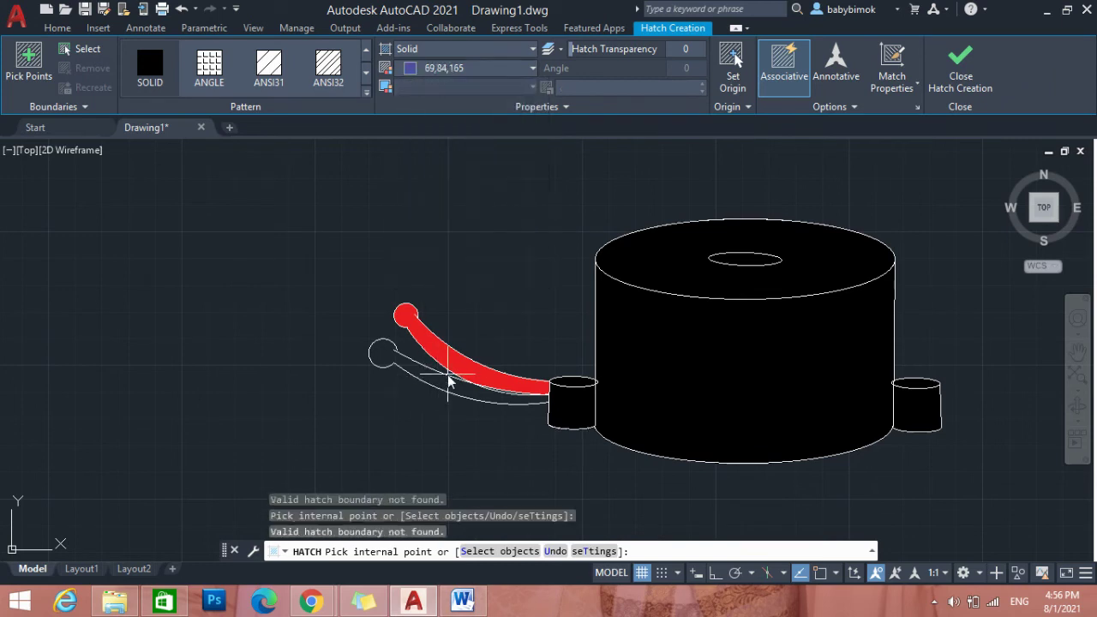
Set the hatch colour to blue 16,86,137 and try to fill the lower wire from inside its round tip.
{"action": "left_click", "coordinate": [533, 69]}
{"action": "left_click", "coordinate": [504, 150]}
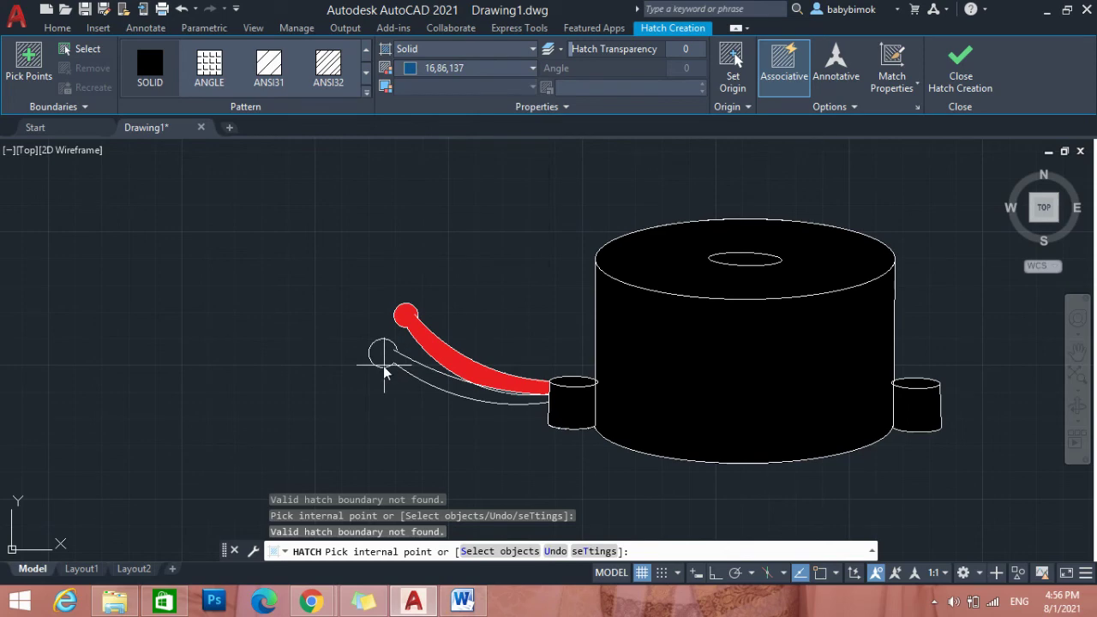
{"action": "left_click", "coordinate": [381, 350]}
{"action": "left_click", "coordinate": [670, 341]}
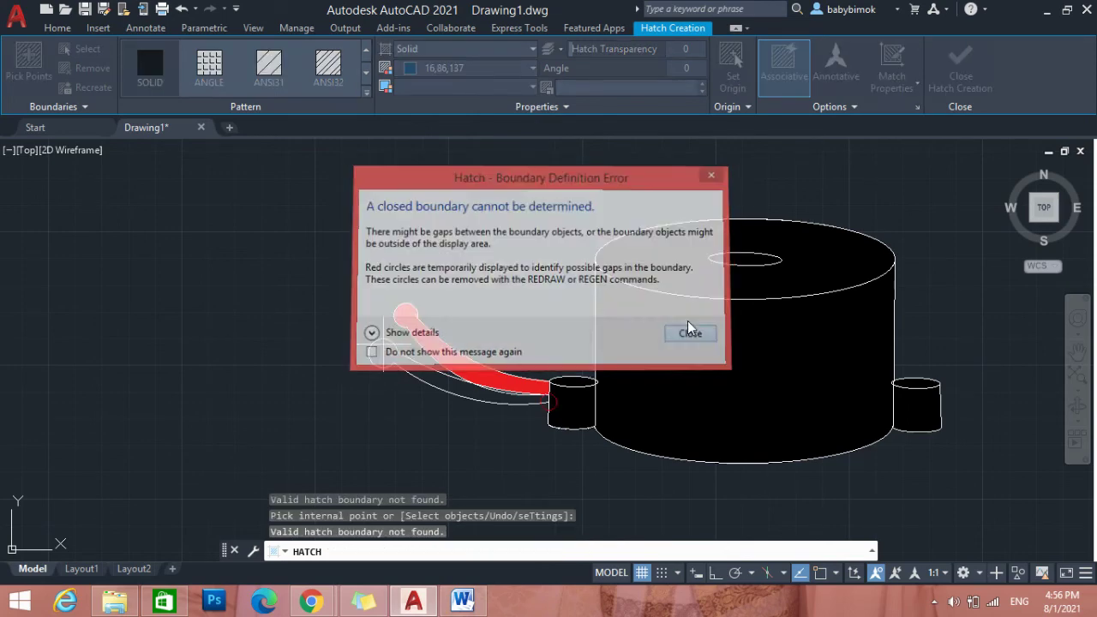
End the hatch command and stretch the terminal end of the lower wire's bottom curve slightly past the left terminal's side line.
{"action": "scroll", "coordinate": [616, 435], "scroll_direction": "up", "scroll_amount": 4}
{"action": "scroll", "coordinate": [446, 364], "scroll_direction": "up", "scroll_amount": 4}
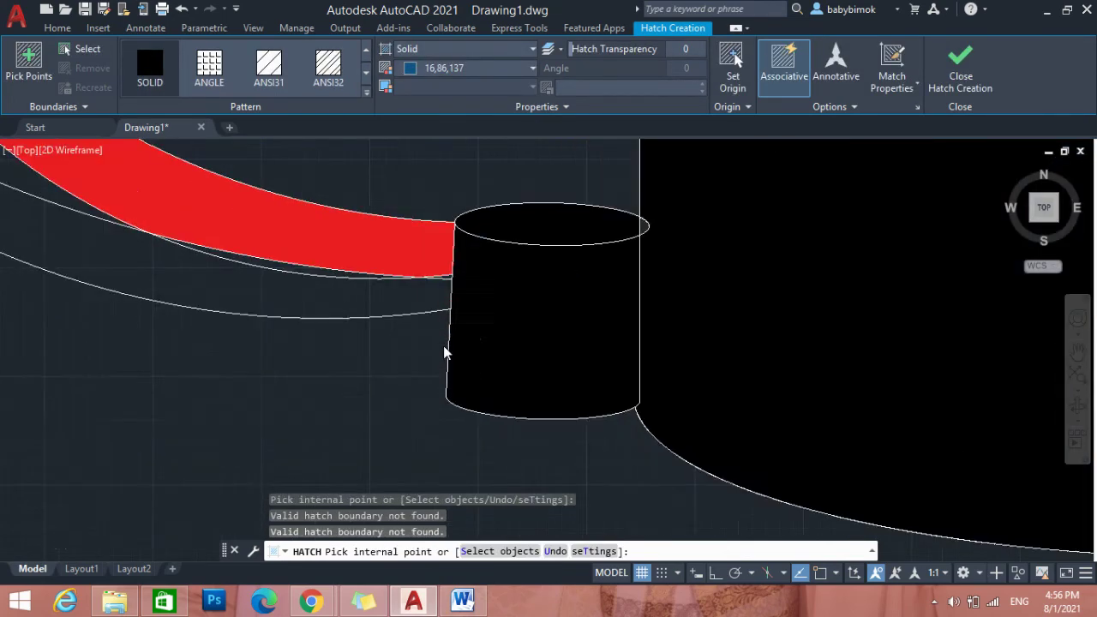
{"action": "key", "text": "Escape"}
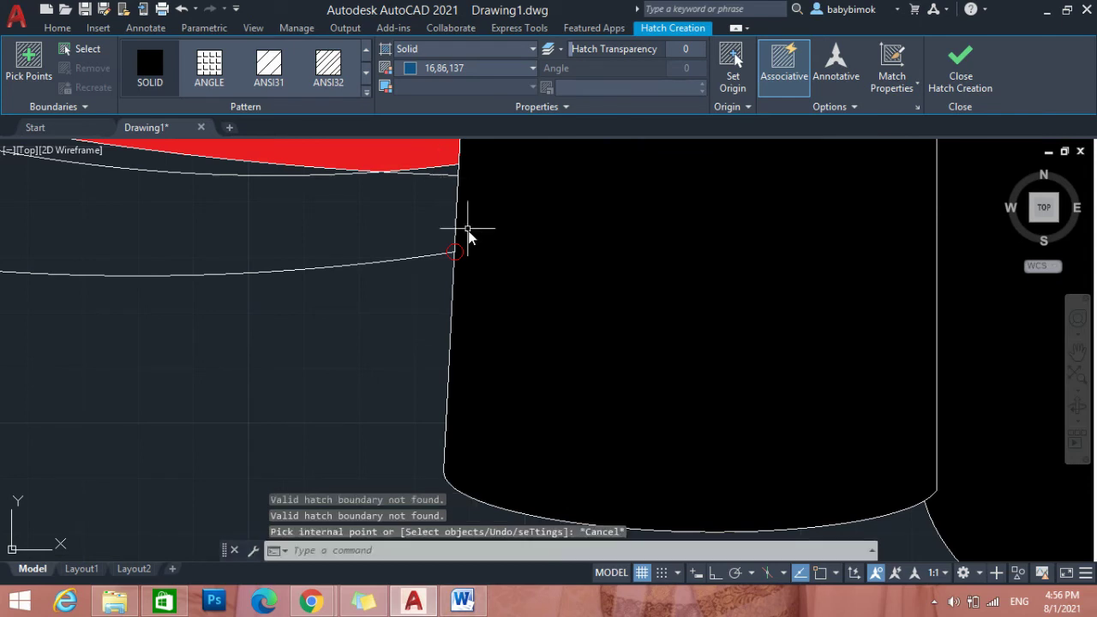
{"action": "key", "text": "Escape"}
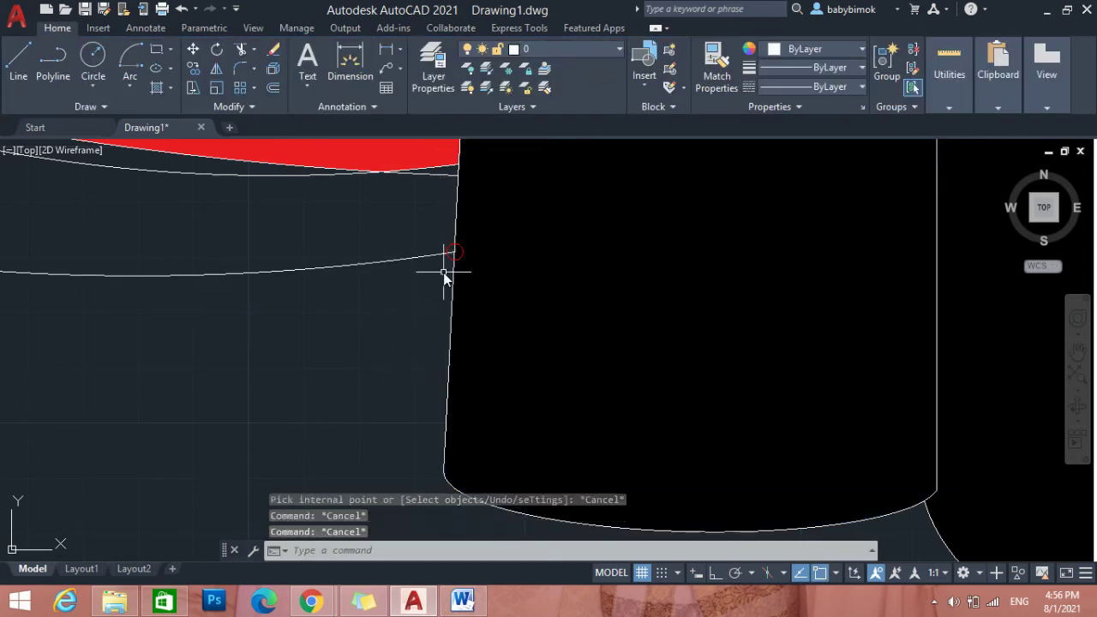
{"action": "left_click", "coordinate": [463, 244]}
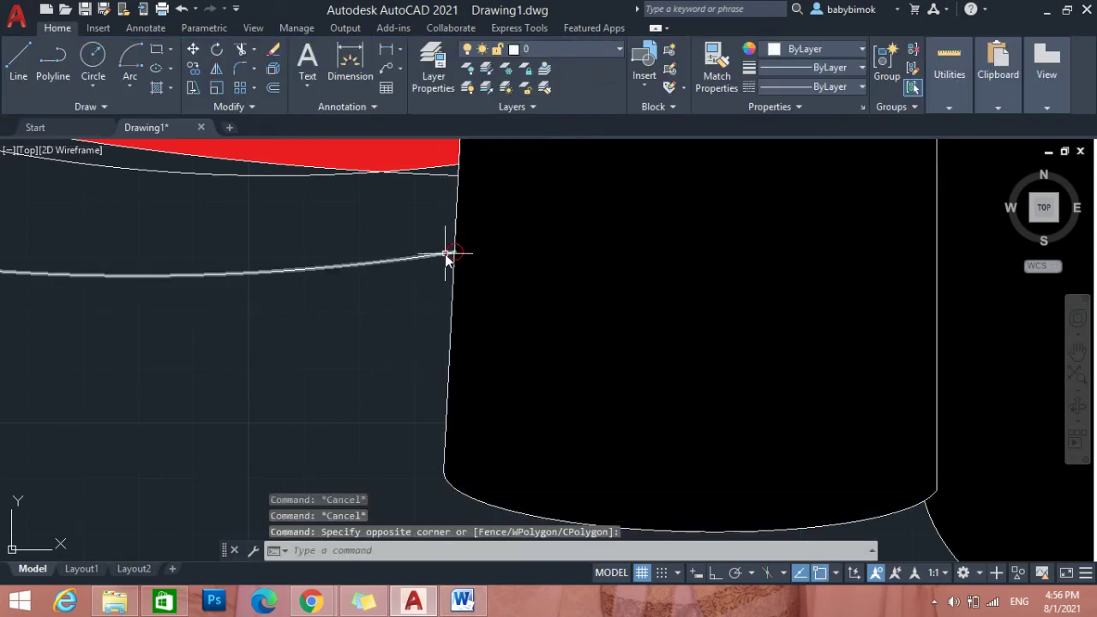
{"action": "left_click", "coordinate": [447, 257]}
{"action": "left_click", "coordinate": [453, 253]}
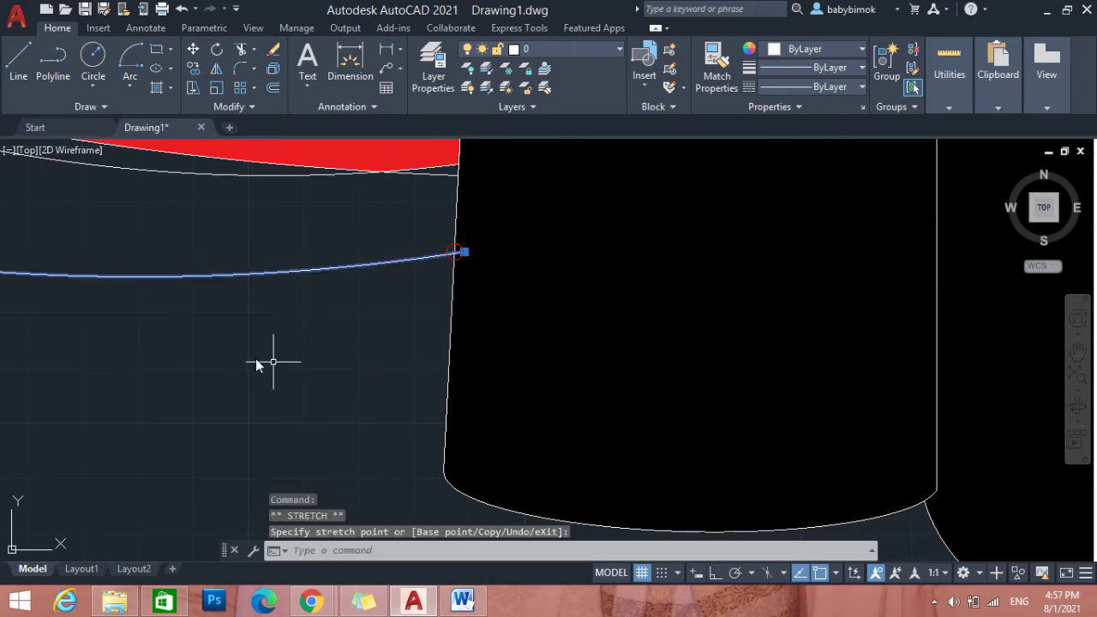
{"action": "scroll", "coordinate": [115, 291], "scroll_direction": "down", "scroll_amount": 8}
{"action": "scroll", "coordinate": [306, 380], "scroll_direction": "up", "scroll_amount": 6}
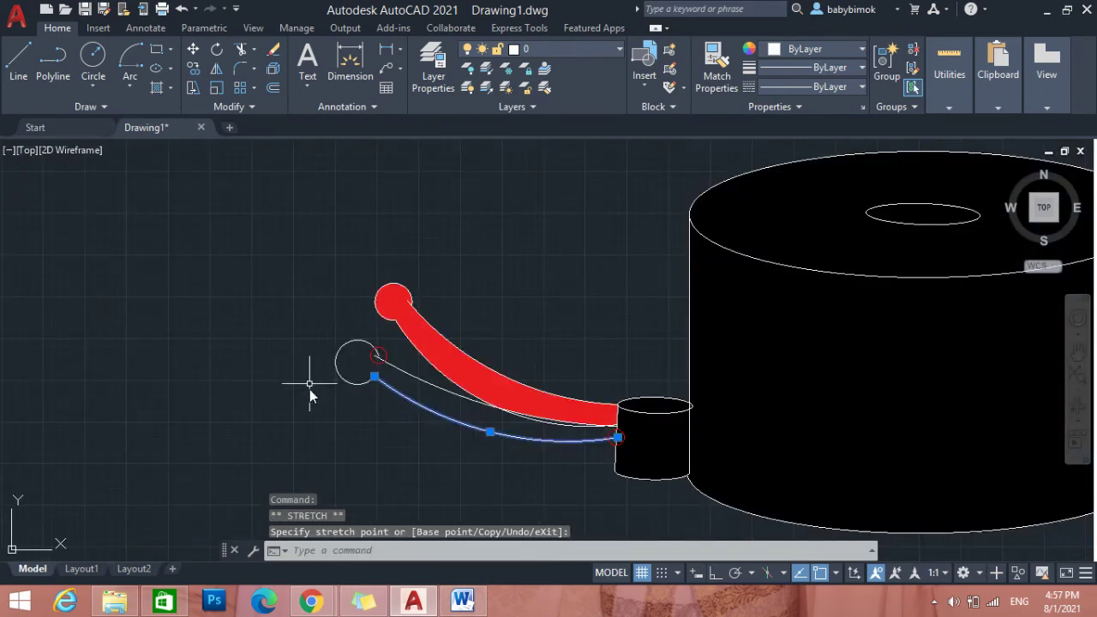
Stretch the upper end of the lower wire's round tip down onto the wire's top curve to close the gap.
{"action": "left_click", "coordinate": [455, 296]}
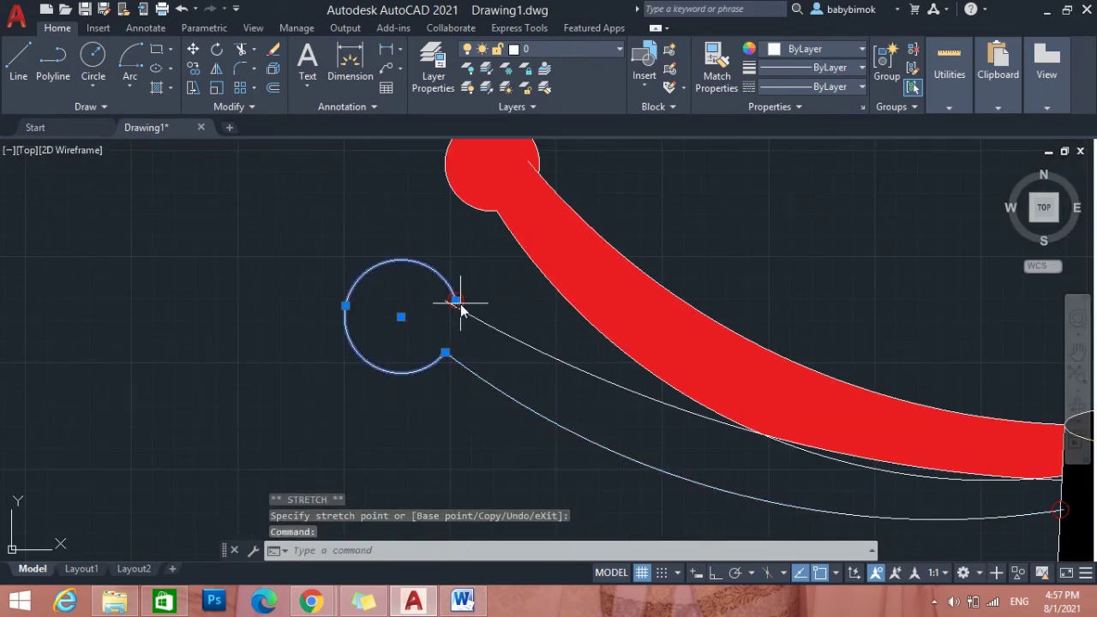
{"action": "left_click", "coordinate": [456, 298]}
{"action": "mouse_move", "coordinate": [455, 300]}
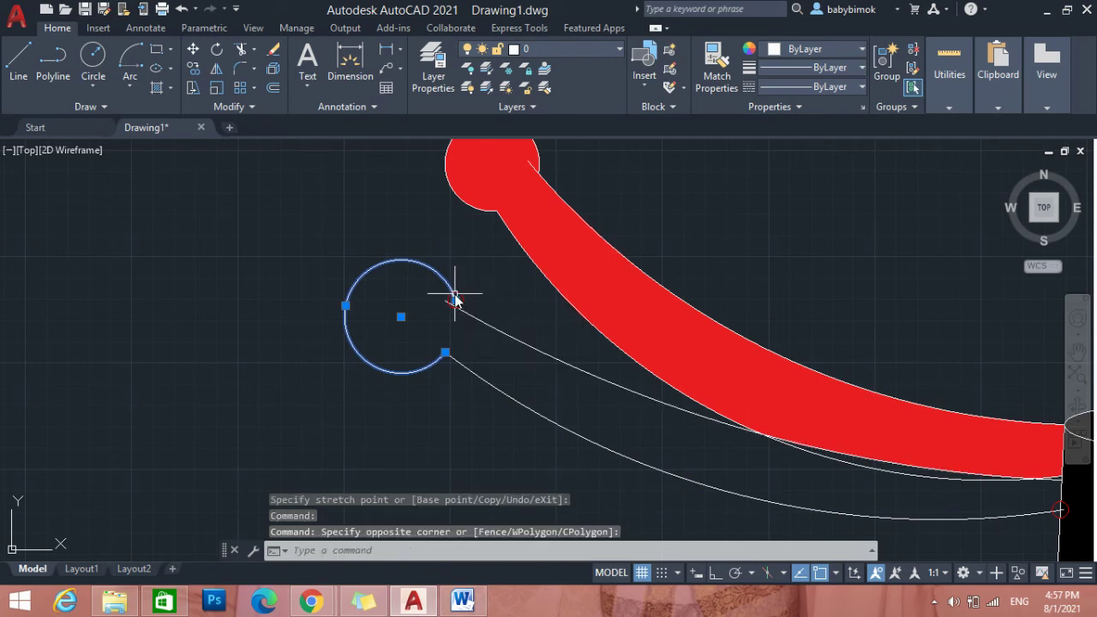
{"action": "key", "text": "Escape"}
{"action": "left_click", "coordinate": [455, 300]}
{"action": "left_click", "coordinate": [455, 300]}
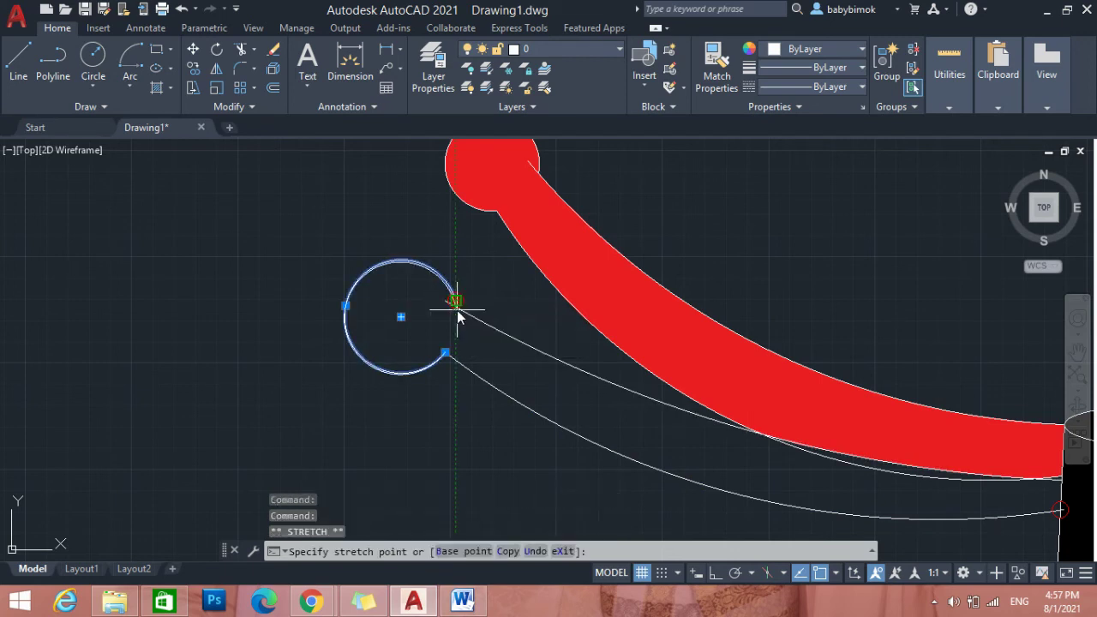
{"action": "key", "text": "Escape"}
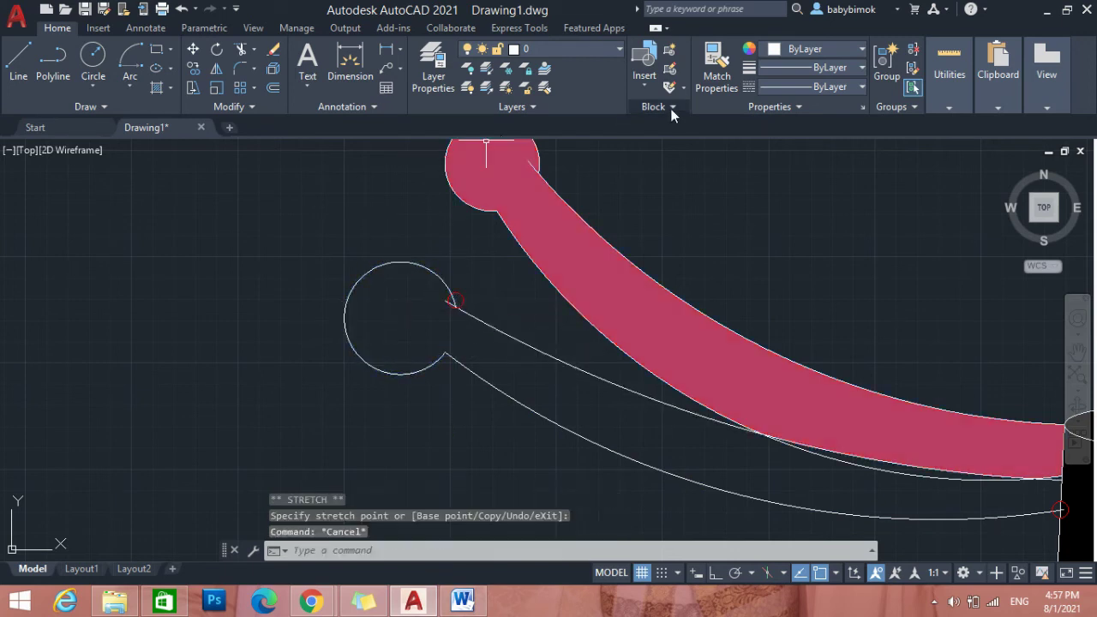
Fill the lower wire and its round tip with a solid hatch in blue 16,86,137 and end the hatch command.
{"action": "left_click", "coordinate": [421, 554]}
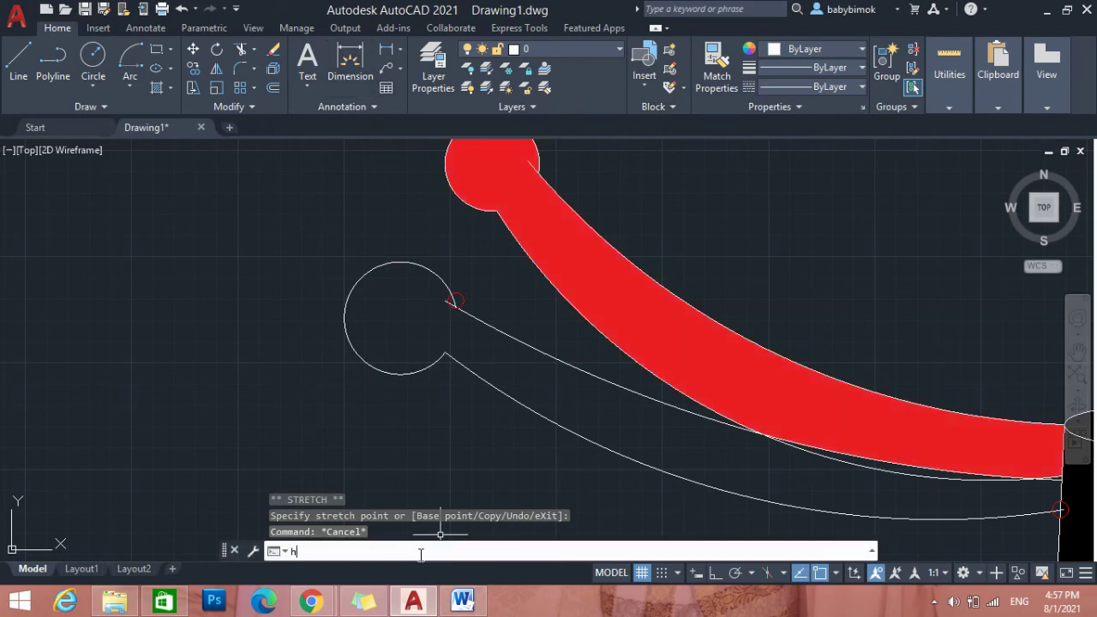
{"action": "type", "text": "h"}
{"action": "key", "text": "Return"}
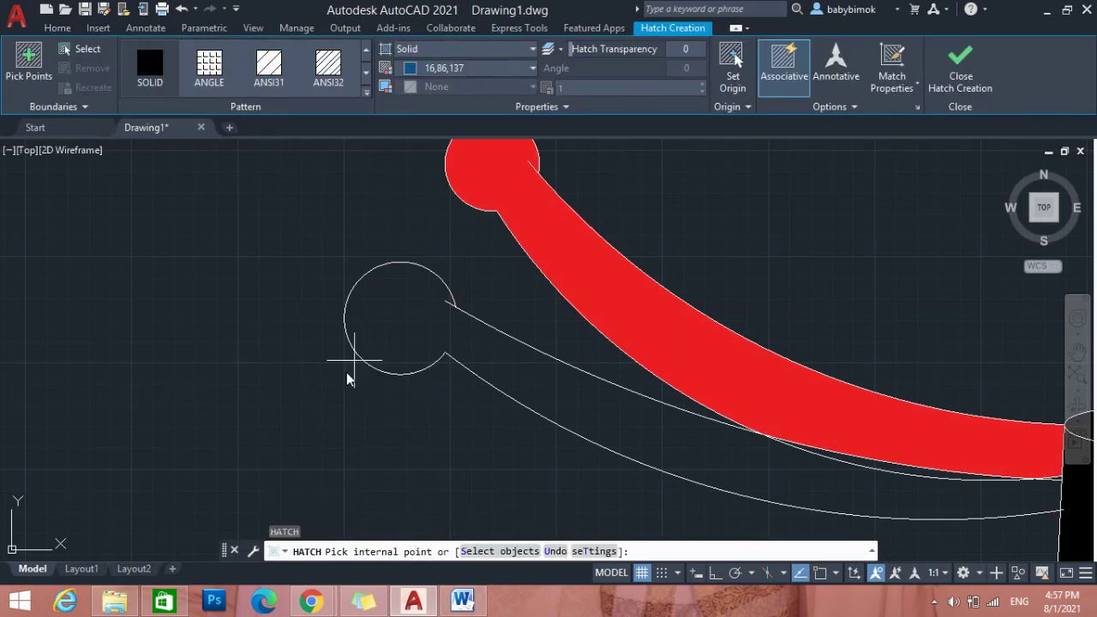
{"action": "left_click", "coordinate": [412, 318]}
{"action": "scroll", "coordinate": [448, 372], "scroll_direction": "down", "scroll_amount": 5}
{"action": "scroll", "coordinate": [459, 390], "scroll_direction": "down", "scroll_amount": 3}
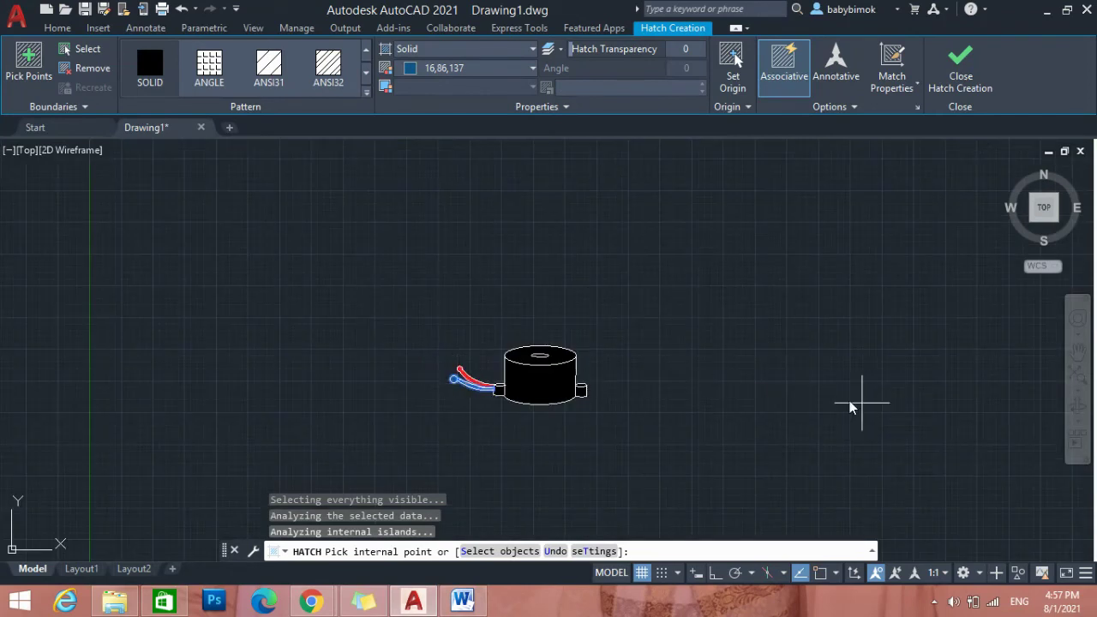
{"action": "scroll", "coordinate": [852, 403], "scroll_direction": "up", "scroll_amount": 2}
{"action": "scroll", "coordinate": [171, 362], "scroll_direction": "up", "scroll_amount": 1}
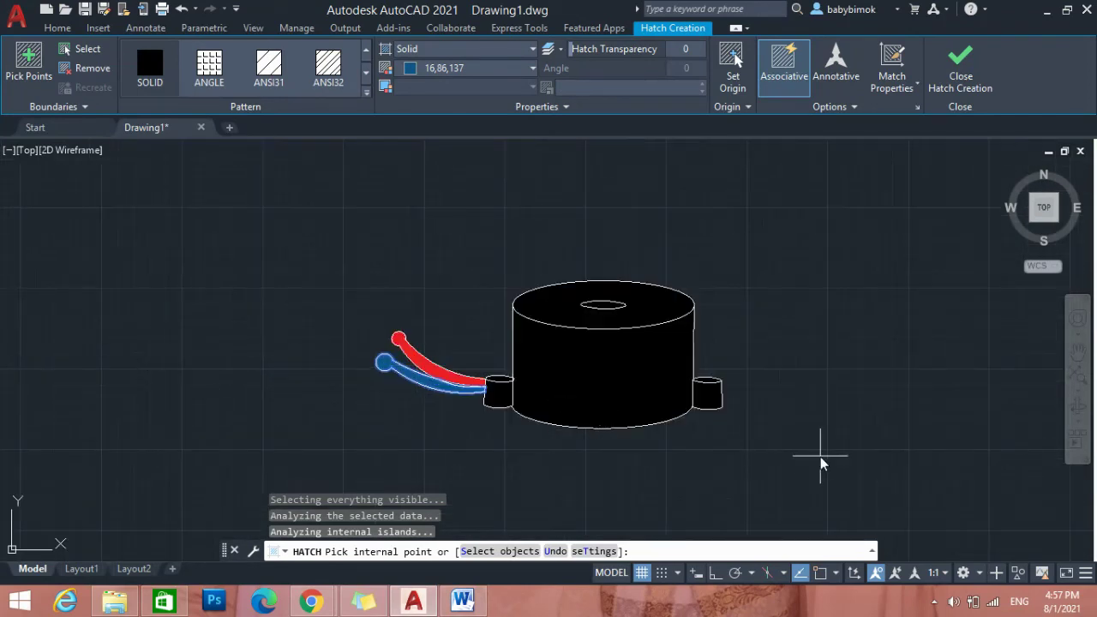
{"action": "key", "text": "Escape"}
{"action": "key", "text": "Escape"}
{"action": "key", "text": "Escape"}
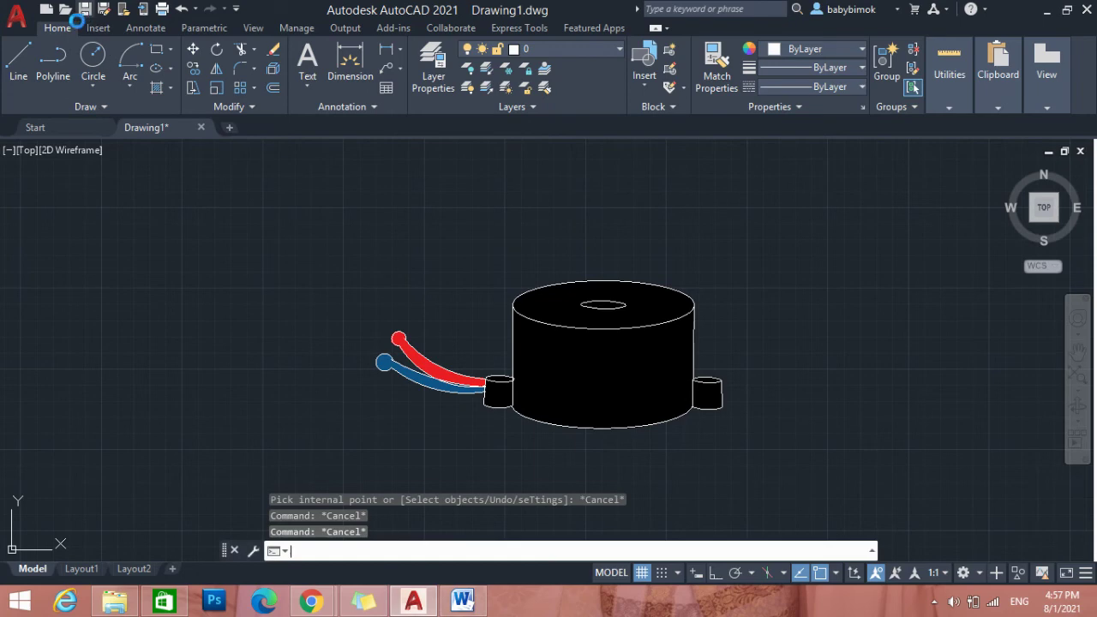
Start saving the drawing and browse through the Desktop to the Report Autocad Lab 2 folder.
{"action": "left_click", "coordinate": [83, 10]}
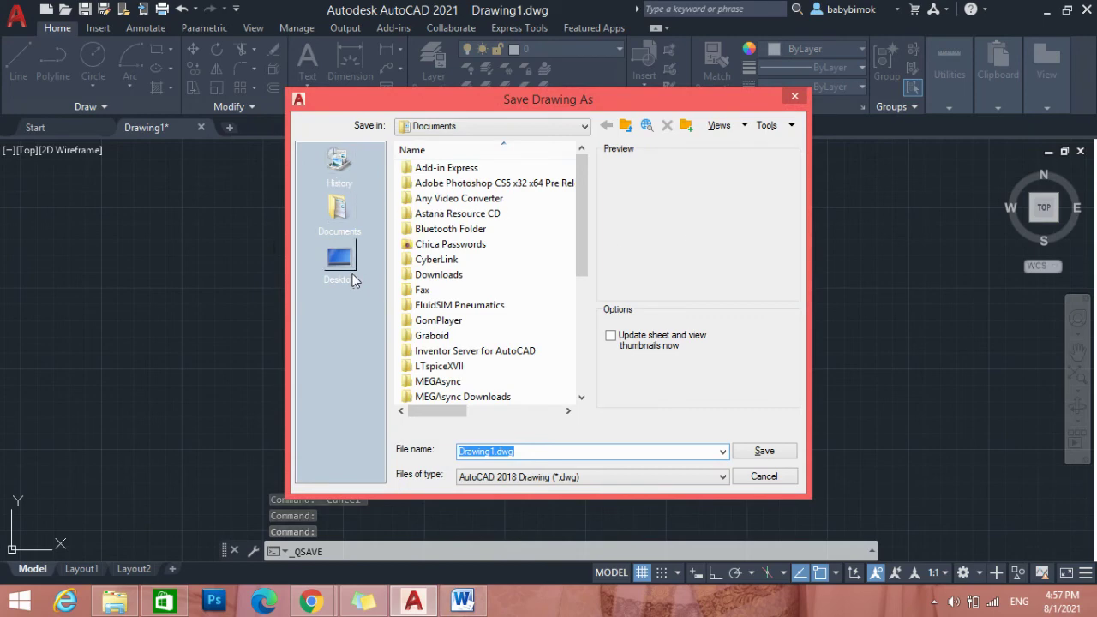
{"action": "left_click", "coordinate": [351, 275]}
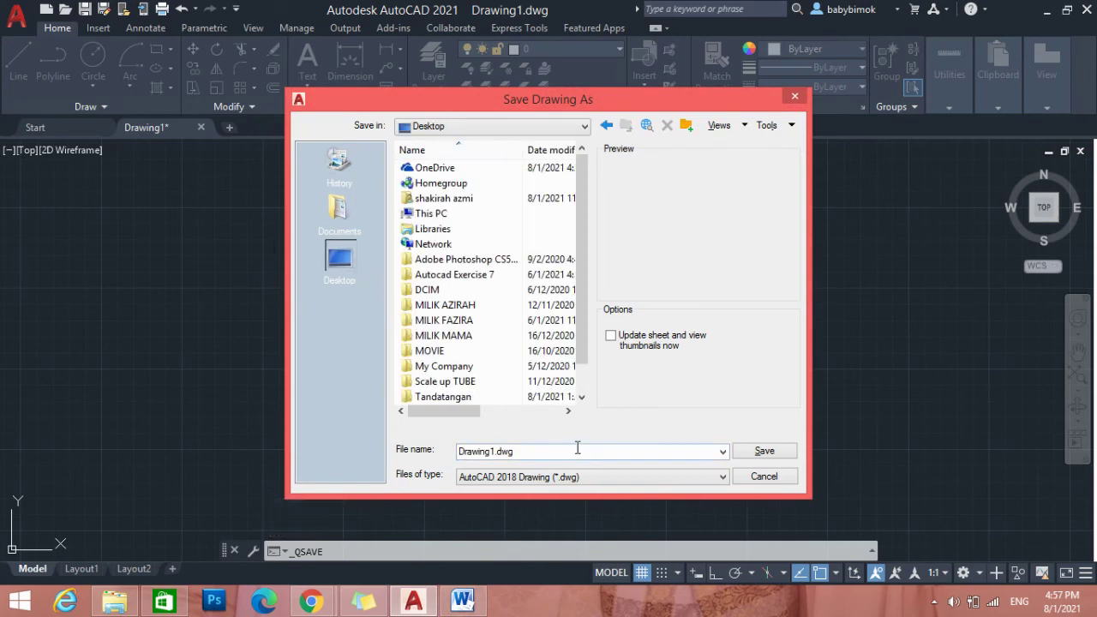
{"action": "double_click", "coordinate": [475, 320]}
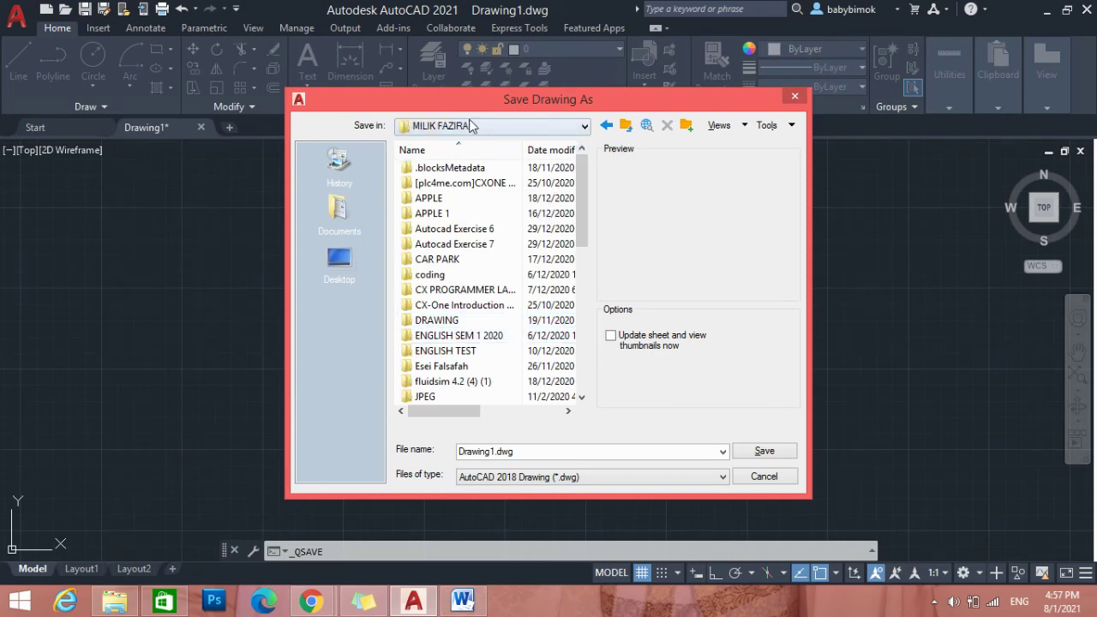
{"action": "left_click_drag", "start_coordinate": [581, 208], "coordinate": [588, 312]}
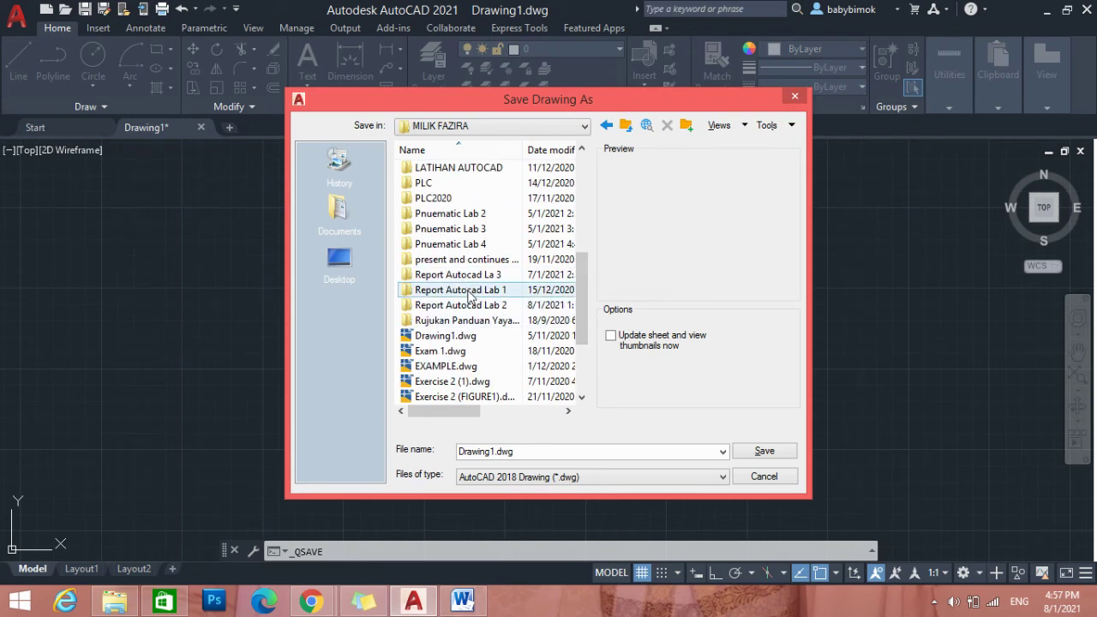
{"action": "double_click", "coordinate": [481, 305]}
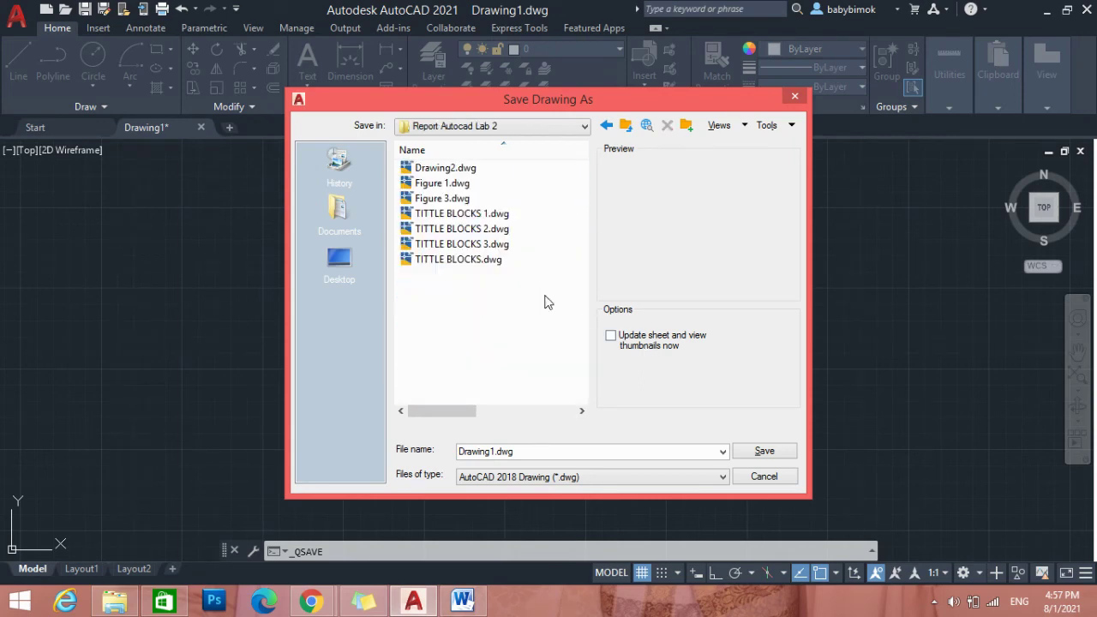
{"action": "left_click", "coordinate": [498, 450]}
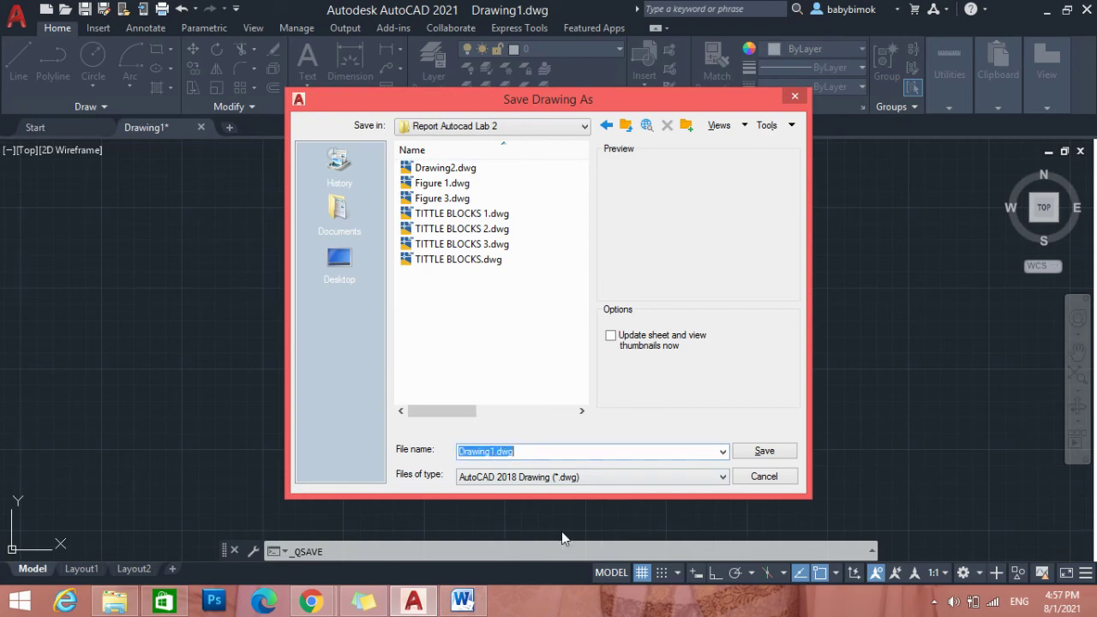
{"action": "left_click", "coordinate": [501, 451]}
{"action": "key", "text": "BackSpace"}
{"action": "type", "text": "2"}
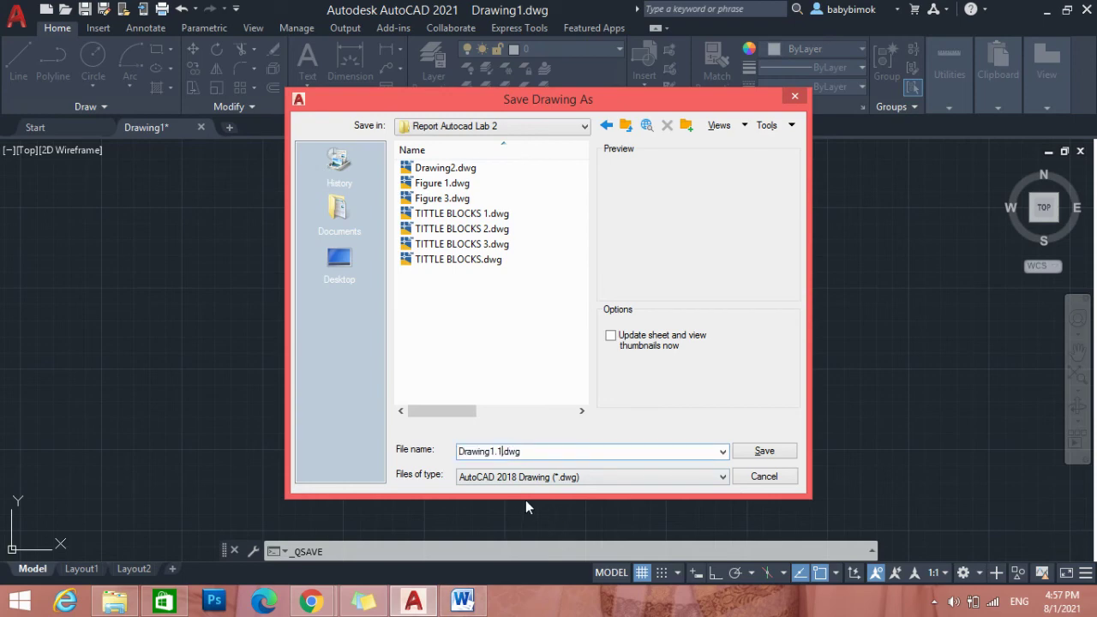
{"action": "key", "text": "Return"}
{"action": "left_click", "coordinate": [652, 452]}
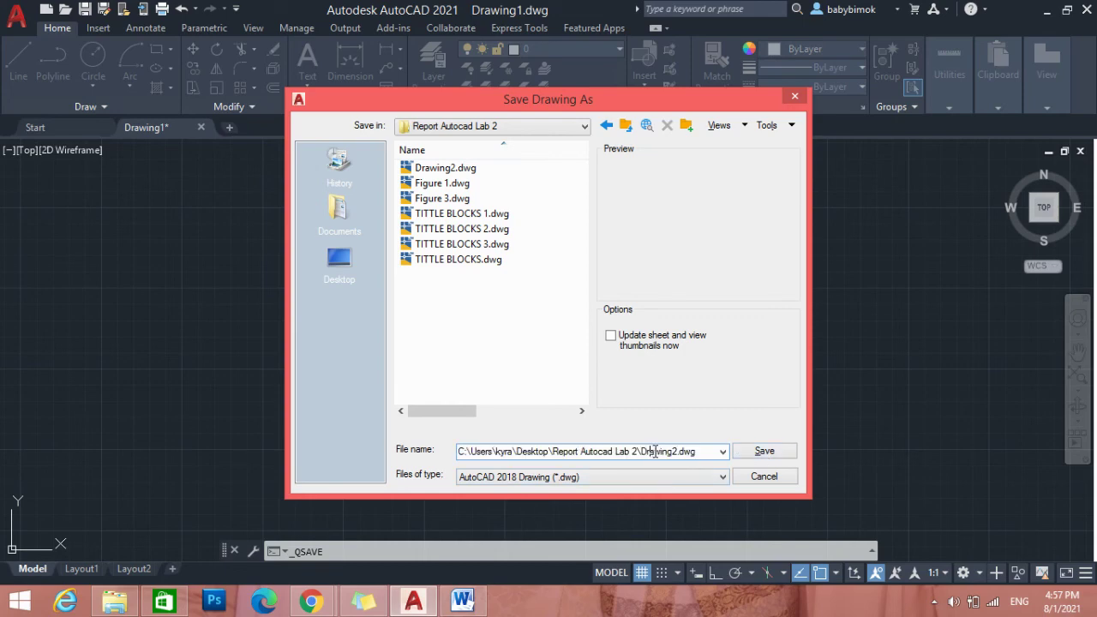
Replace the whole file name with Bulb and save the drawing.
{"action": "double_click", "coordinate": [652, 452]}
{"action": "left_click", "coordinate": [699, 451]}
{"action": "left_click", "coordinate": [723, 451]}
{"action": "left_click", "coordinate": [721, 451]}
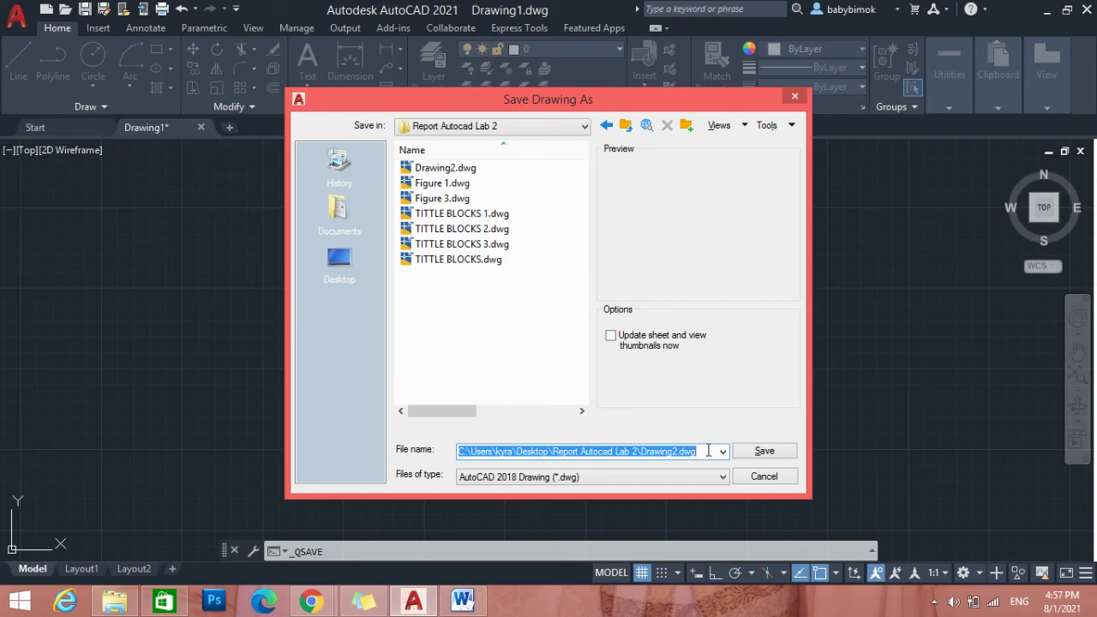
{"action": "type", "text": "Bulb"}
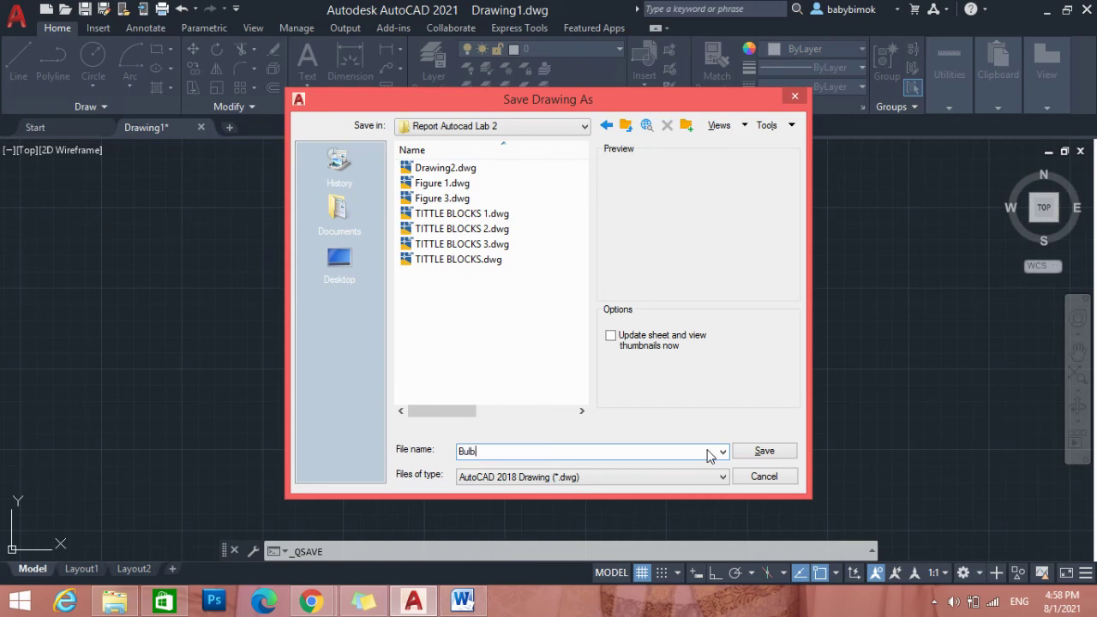
{"action": "key", "text": "Return"}
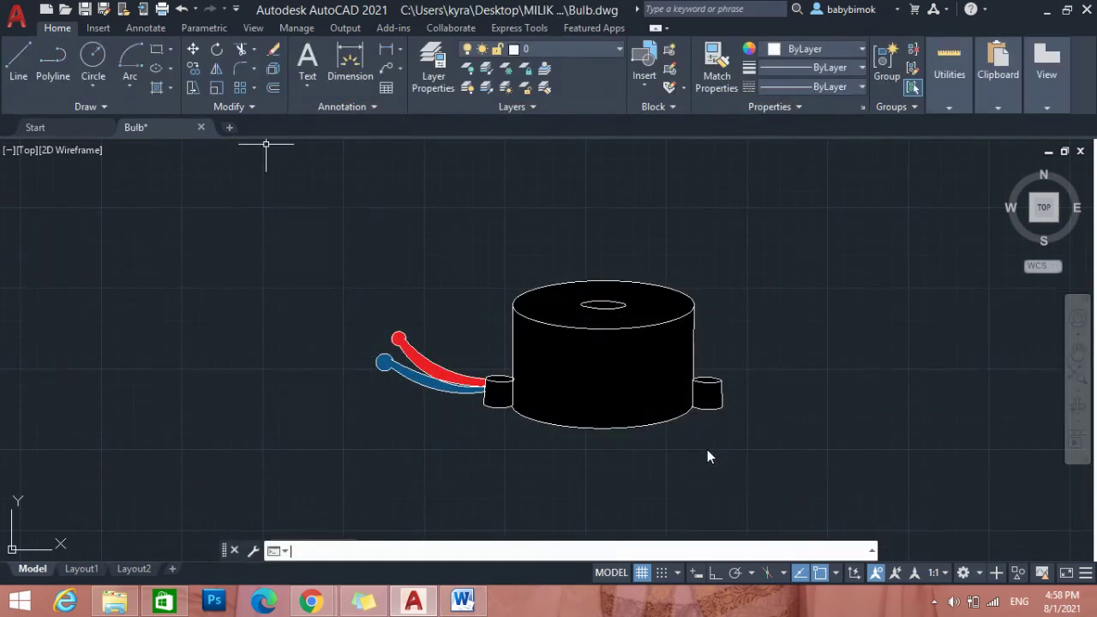
Start a single-line text beside the buzzer's wires, with a height of about 583 and a rotation of about 1 degree.
{"action": "scroll", "coordinate": [707, 457], "scroll_direction": "down", "scroll_amount": 5}
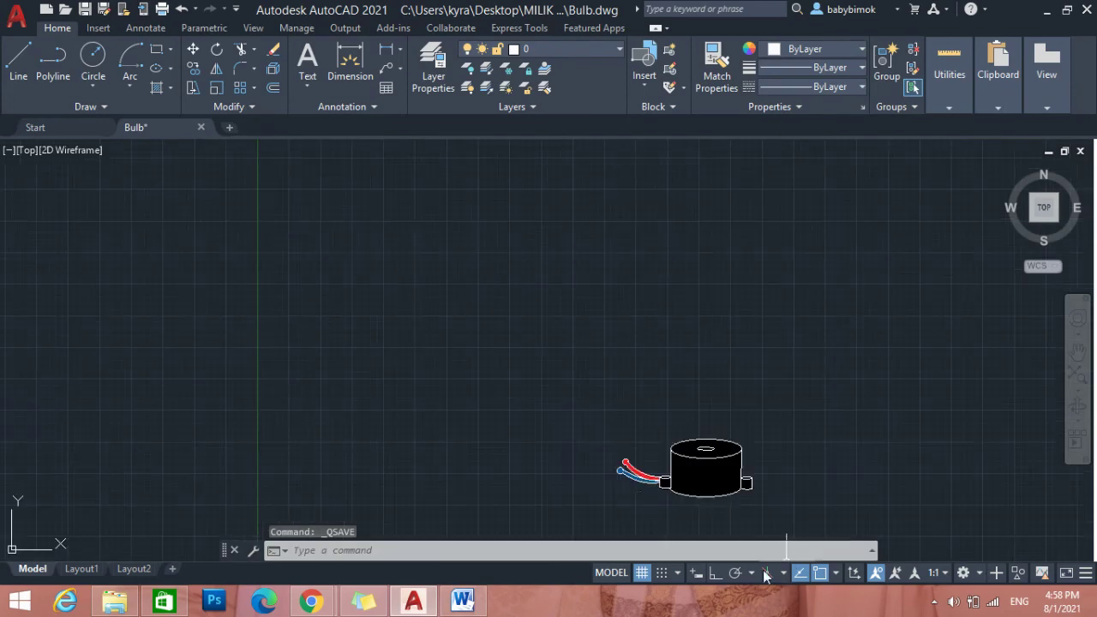
{"action": "scroll", "coordinate": [623, 532], "scroll_direction": "up", "scroll_amount": 6}
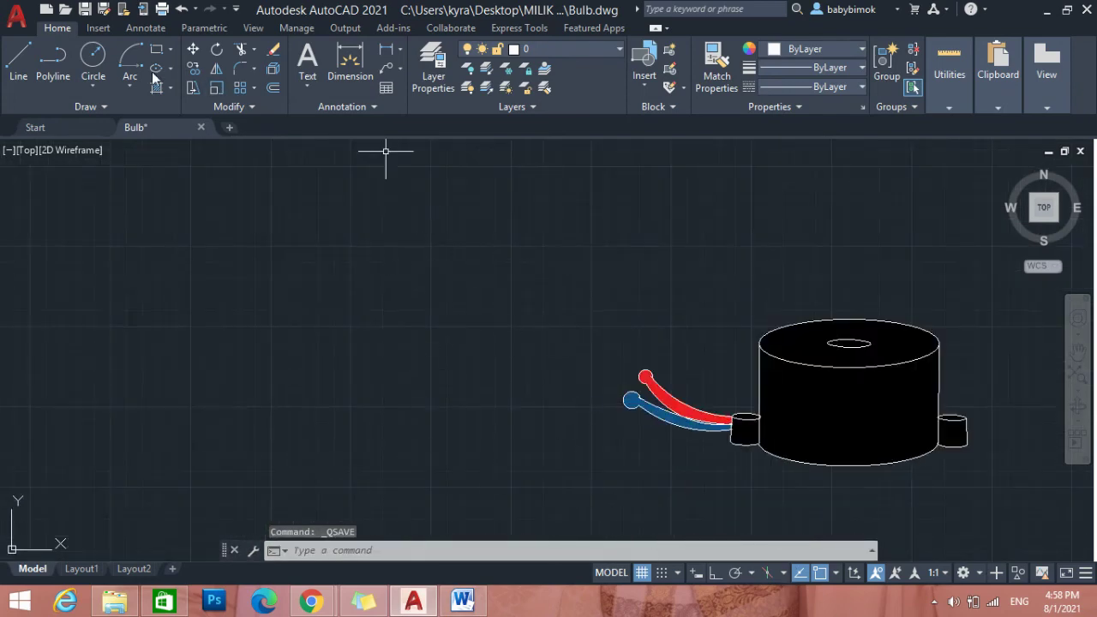
{"action": "left_click", "coordinate": [363, 552]}
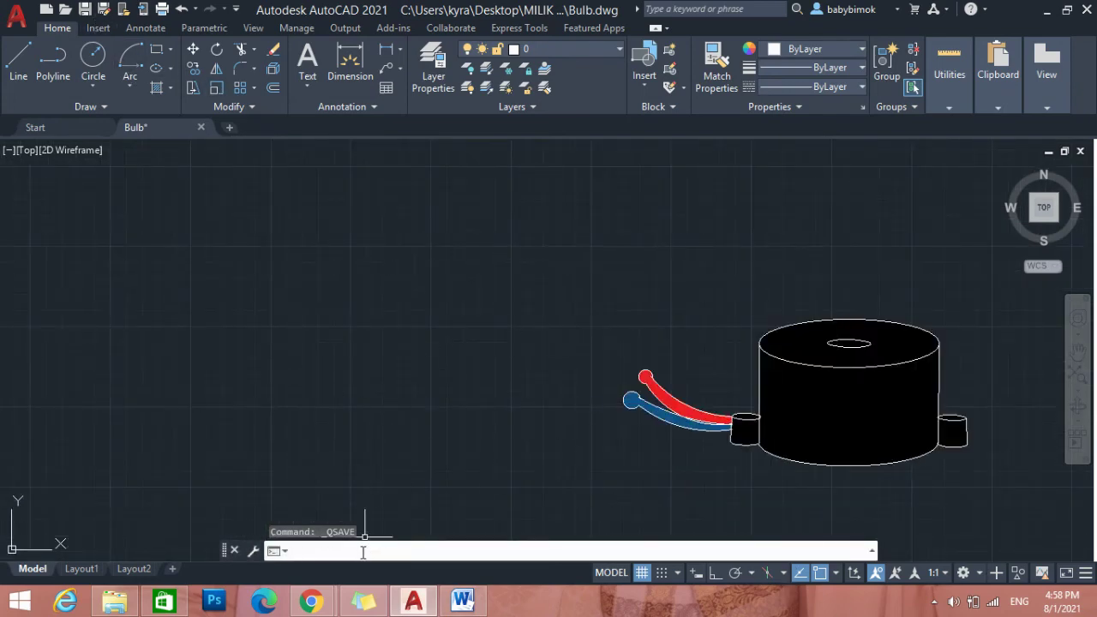
{"action": "key", "text": "Return"}
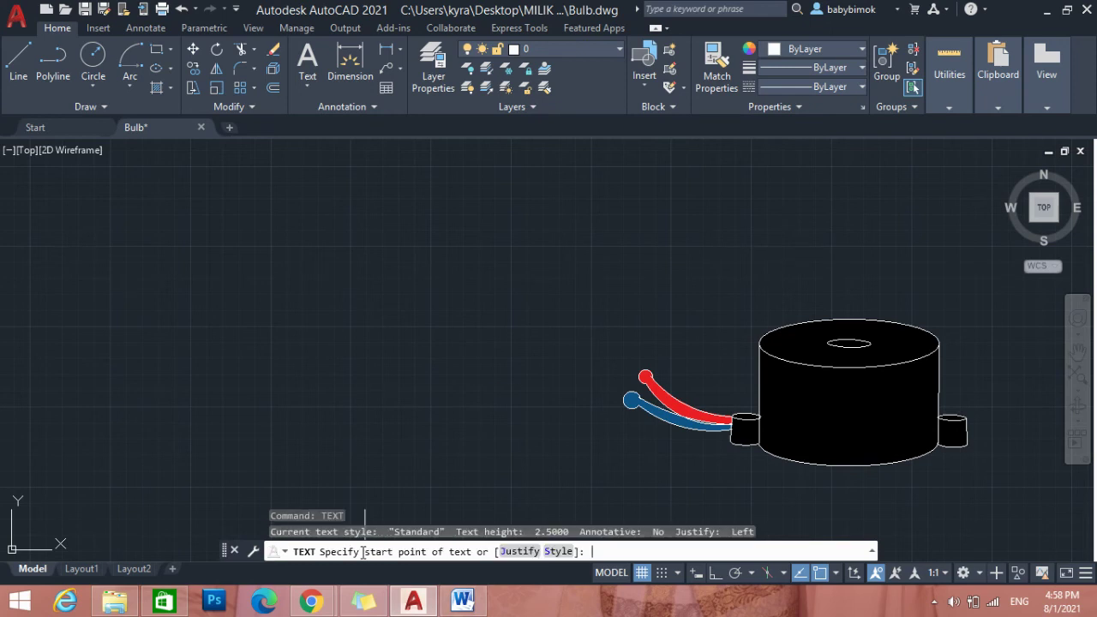
{"action": "left_click", "coordinate": [292, 307]}
{"action": "key", "text": "Return"}
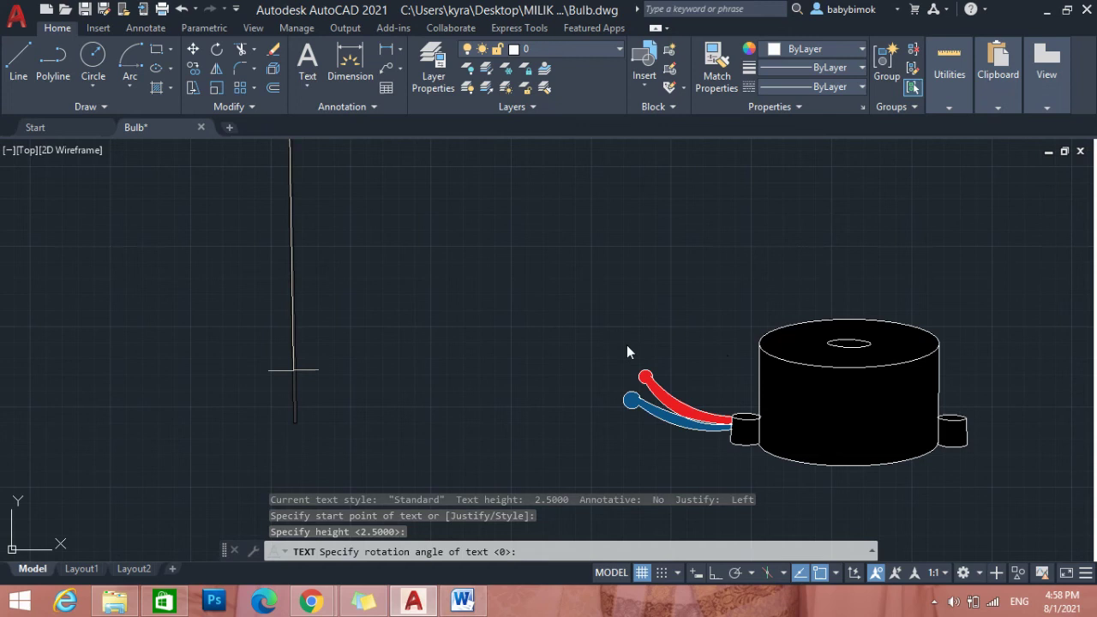
{"action": "scroll", "coordinate": [417, 441], "scroll_direction": "down", "scroll_amount": 2}
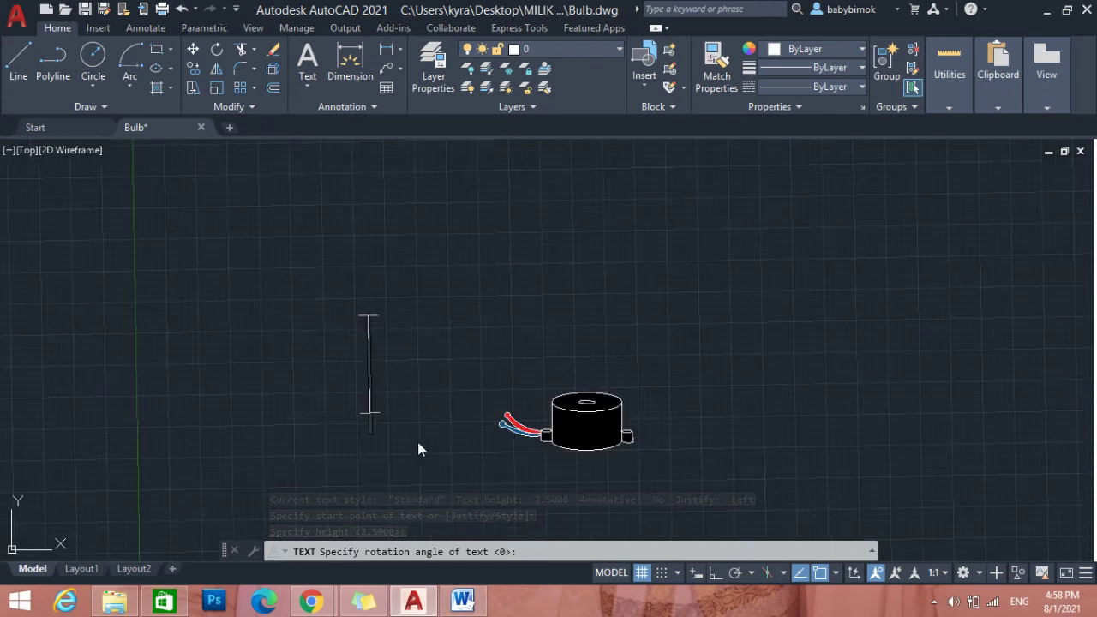
Enter BUZZER as the label text and finish the text command.
{"action": "type", "text": "BULB"}
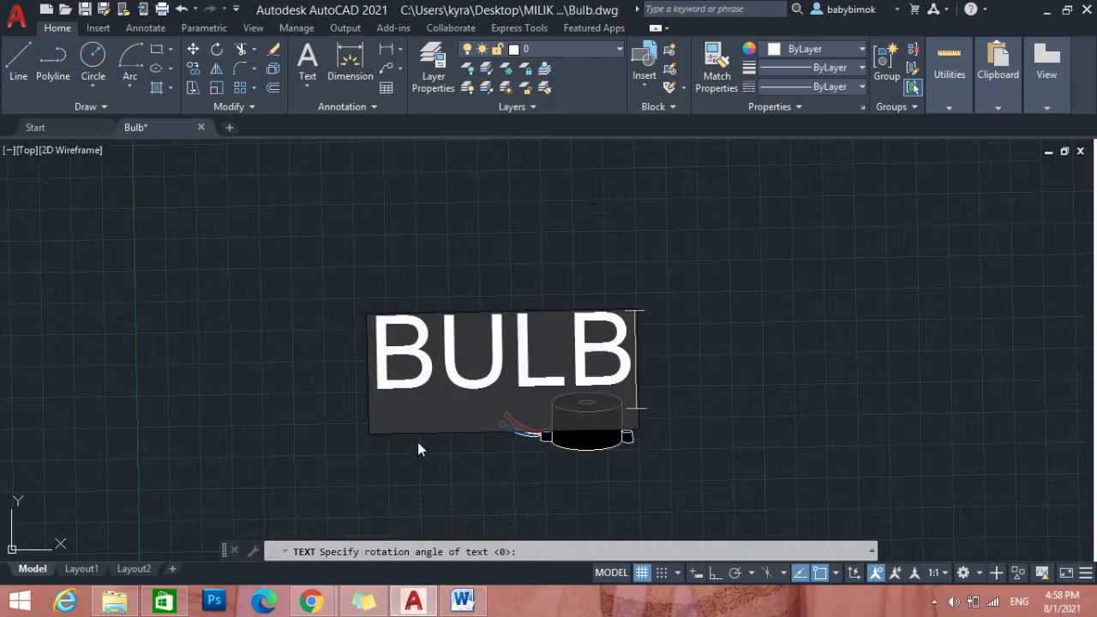
{"action": "key", "text": "BackSpace"}
{"action": "key", "text": "BackSpace"}
{"action": "key", "text": "BackSpace"}
{"action": "type", "text": "U"}
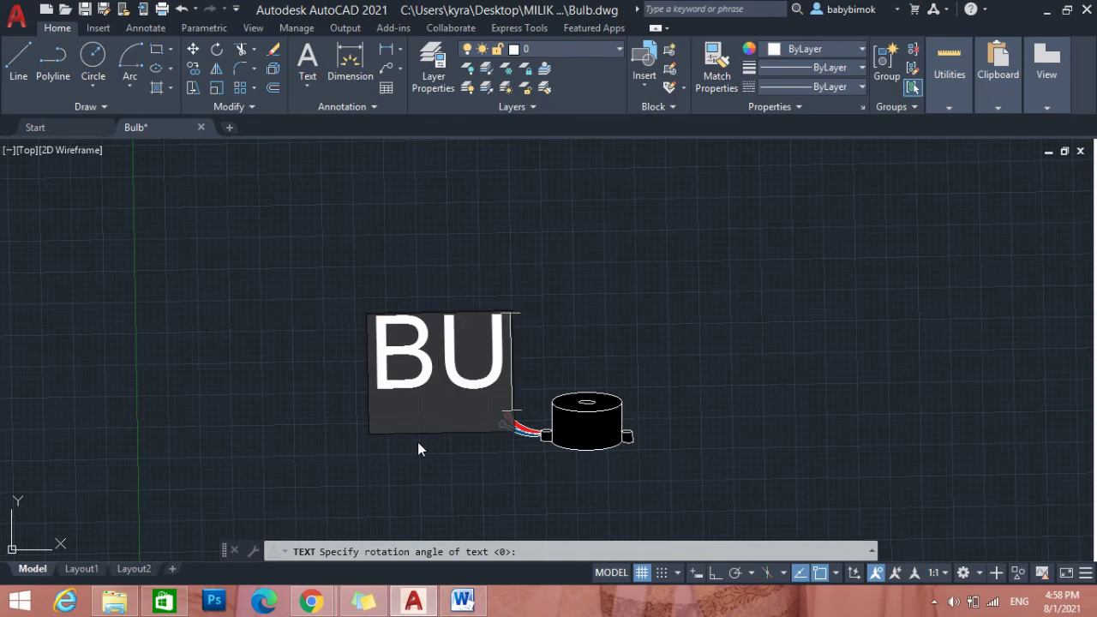
{"action": "type", "text": "ZZER"}
{"action": "key", "text": "Return"}
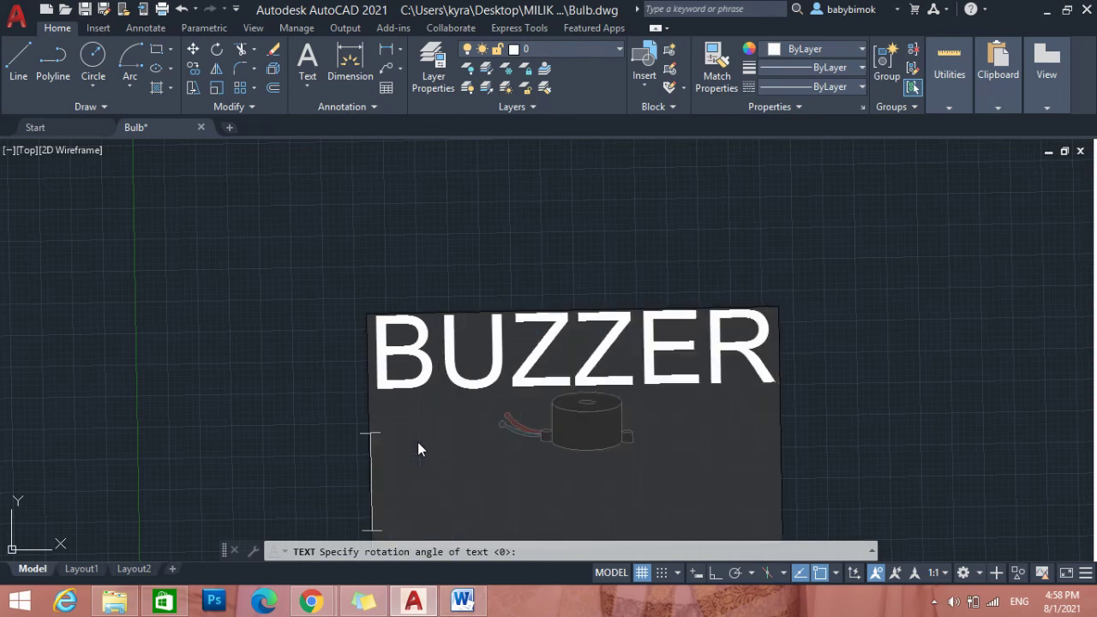
{"action": "key", "text": "Return"}
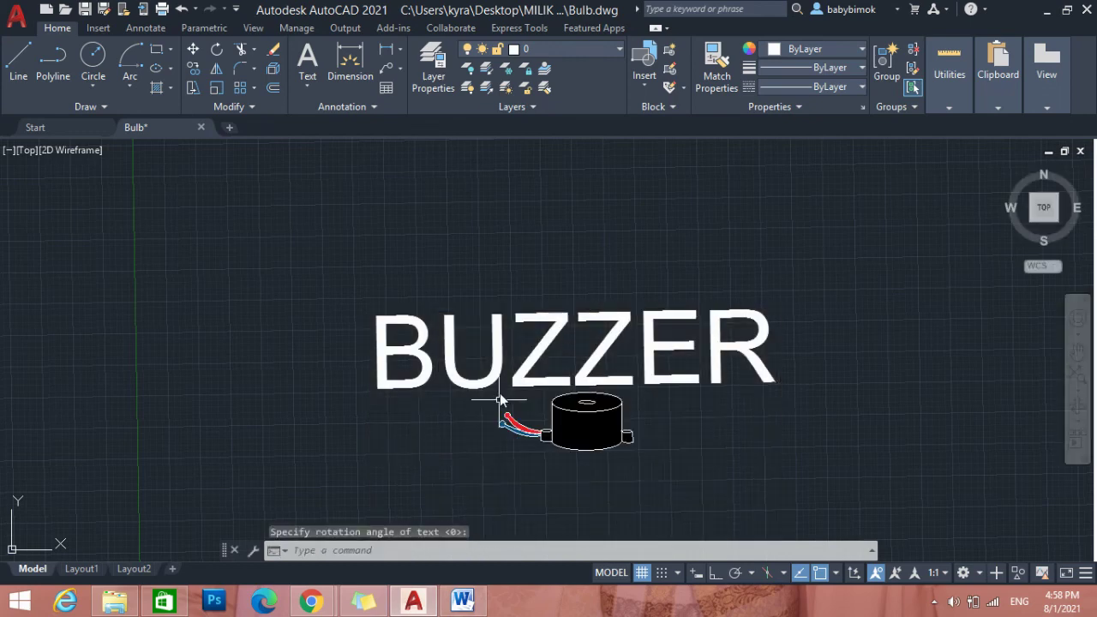
Move the BUZZER text by its insertion point to the left and slightly down, away from the buzzer.
{"action": "left_click", "coordinate": [463, 368]}
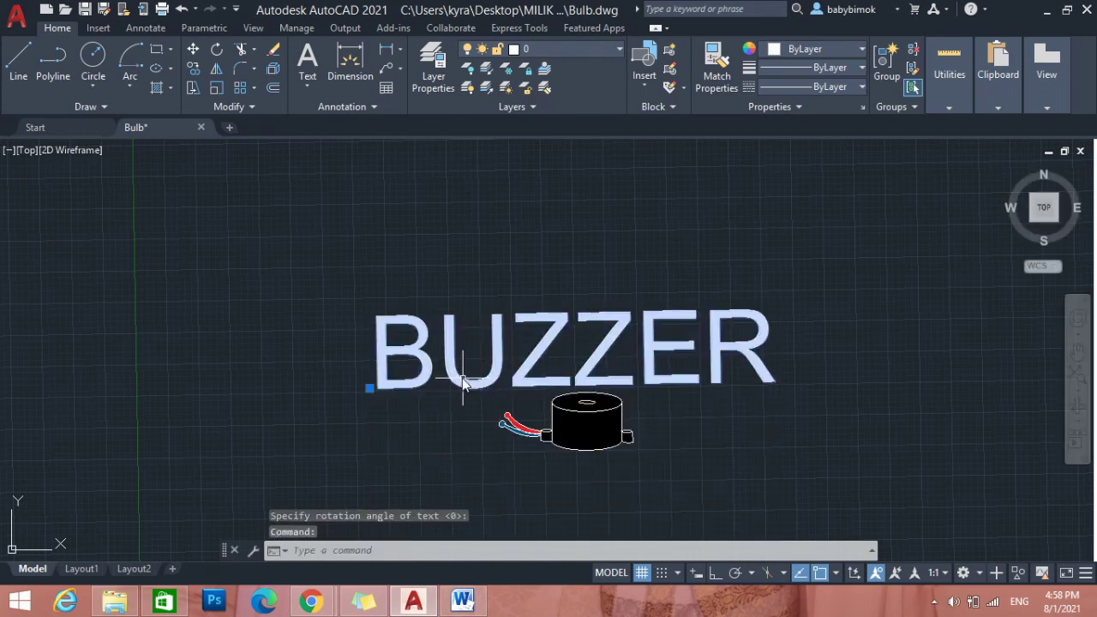
{"action": "left_click", "coordinate": [369, 389]}
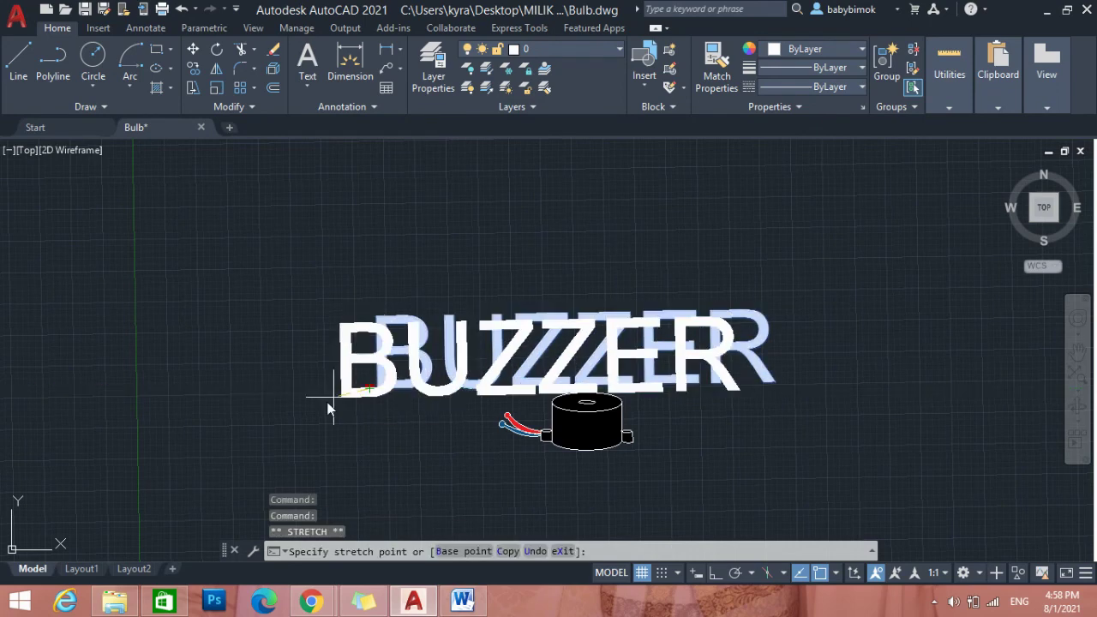
{"action": "left_click", "coordinate": [228, 434]}
{"action": "left_click", "coordinate": [233, 436]}
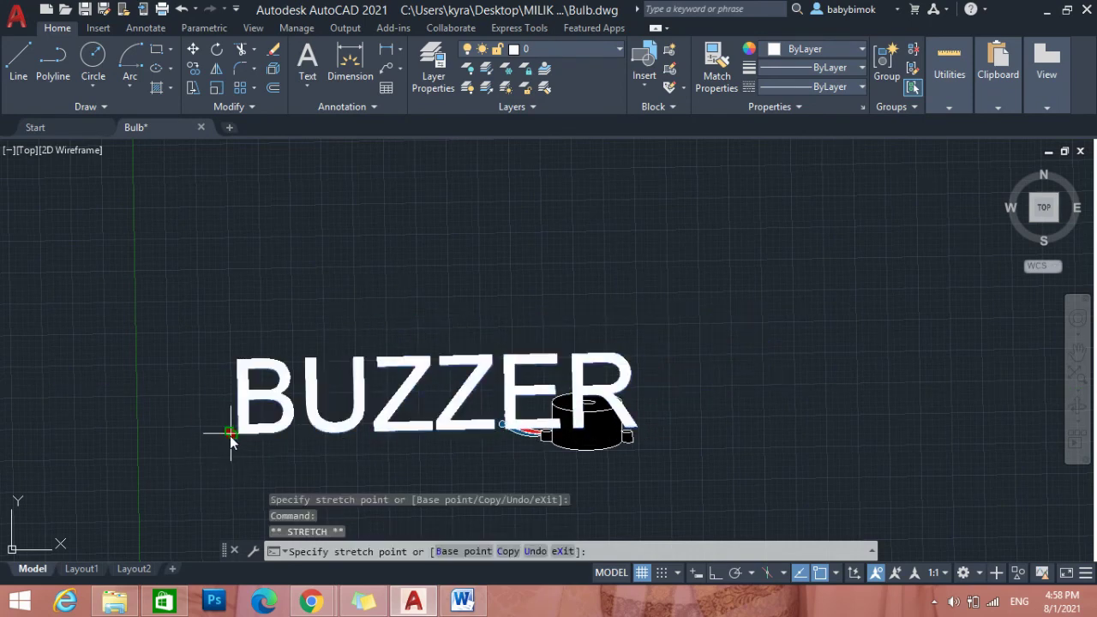
{"action": "left_click", "coordinate": [229, 434]}
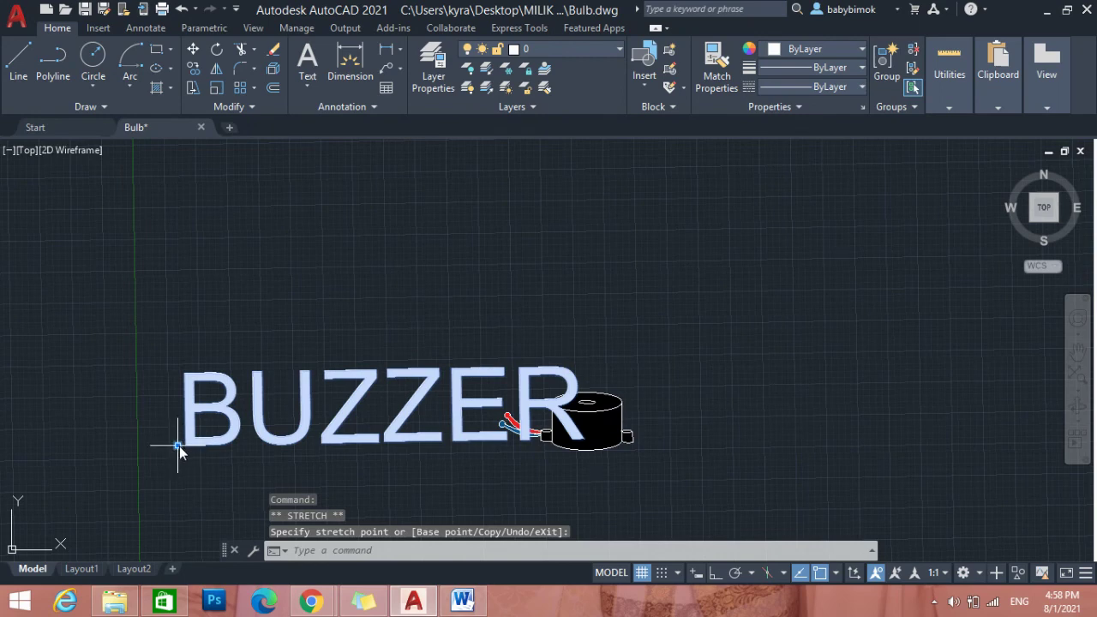
Open the properties of the BUZZER text and set its height to 10.
{"action": "right_click", "coordinate": [179, 447]}
{"action": "left_click", "coordinate": [228, 417]}
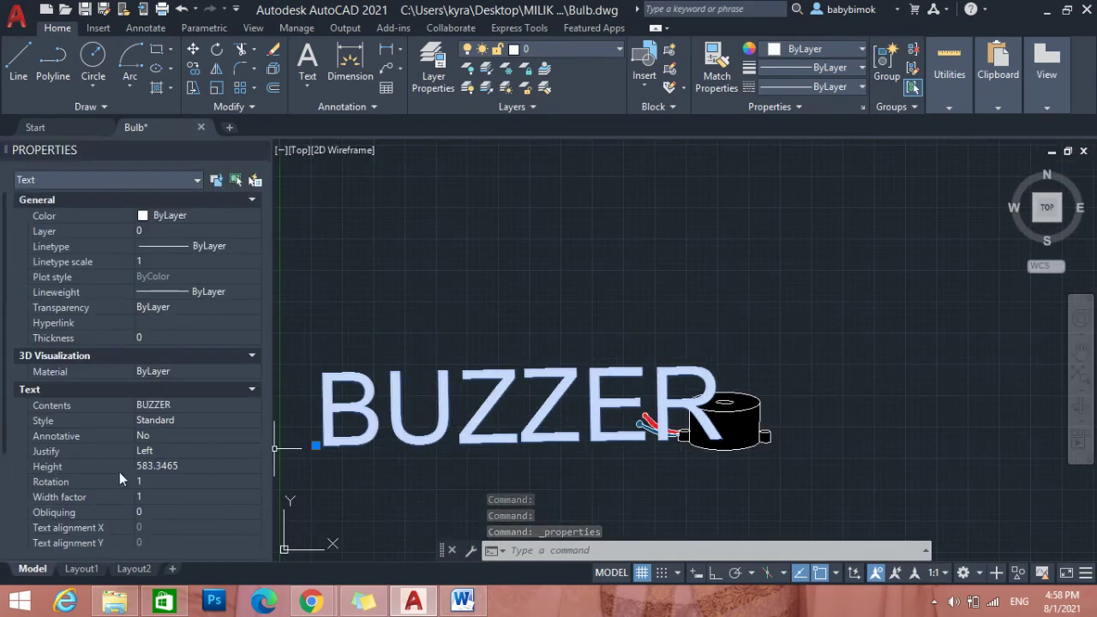
{"action": "left_click", "coordinate": [209, 470]}
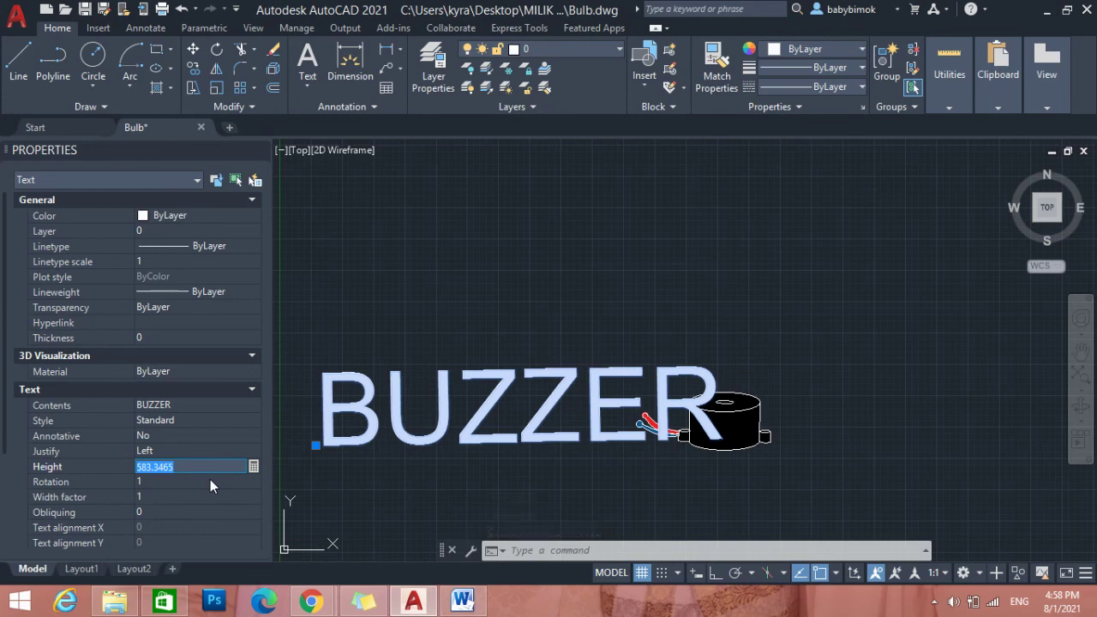
{"action": "type", "text": "10."}
{"action": "left_click", "coordinate": [209, 481]}
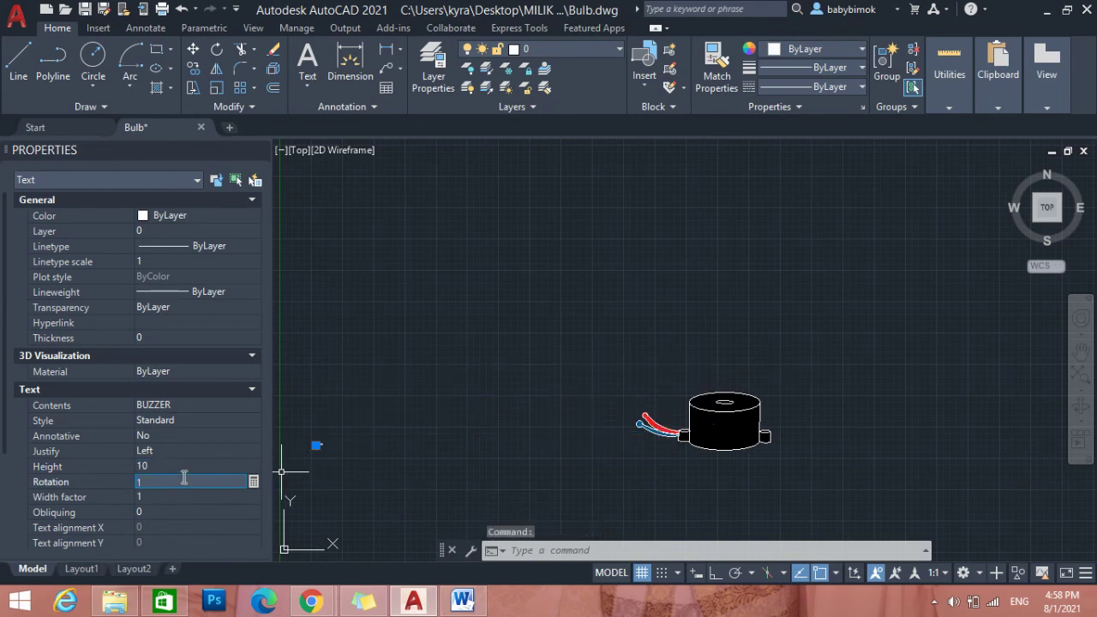
Try to set the BUZZER text's height to 0.
{"action": "left_click", "coordinate": [191, 466]}
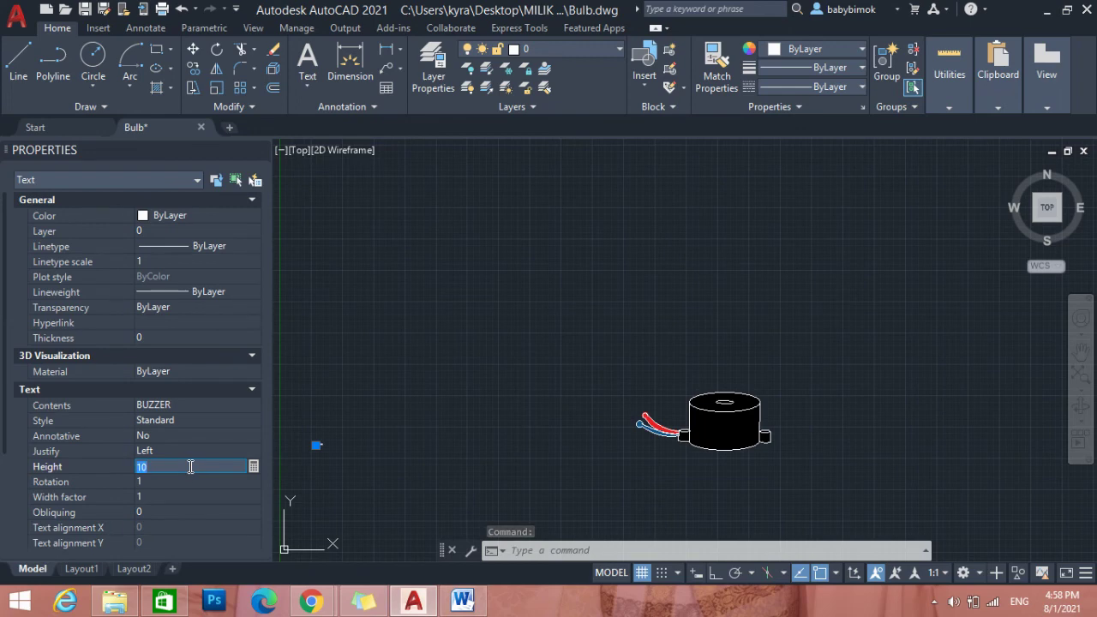
{"action": "type", "text": "0"}
{"action": "key", "text": "Return"}
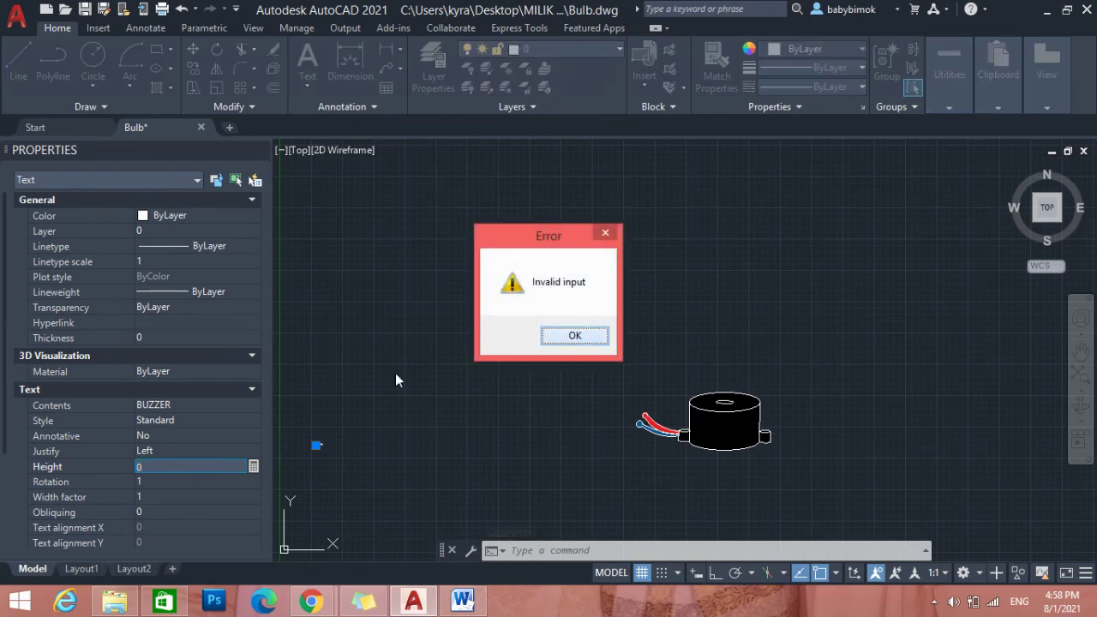
{"action": "key", "text": "Return"}
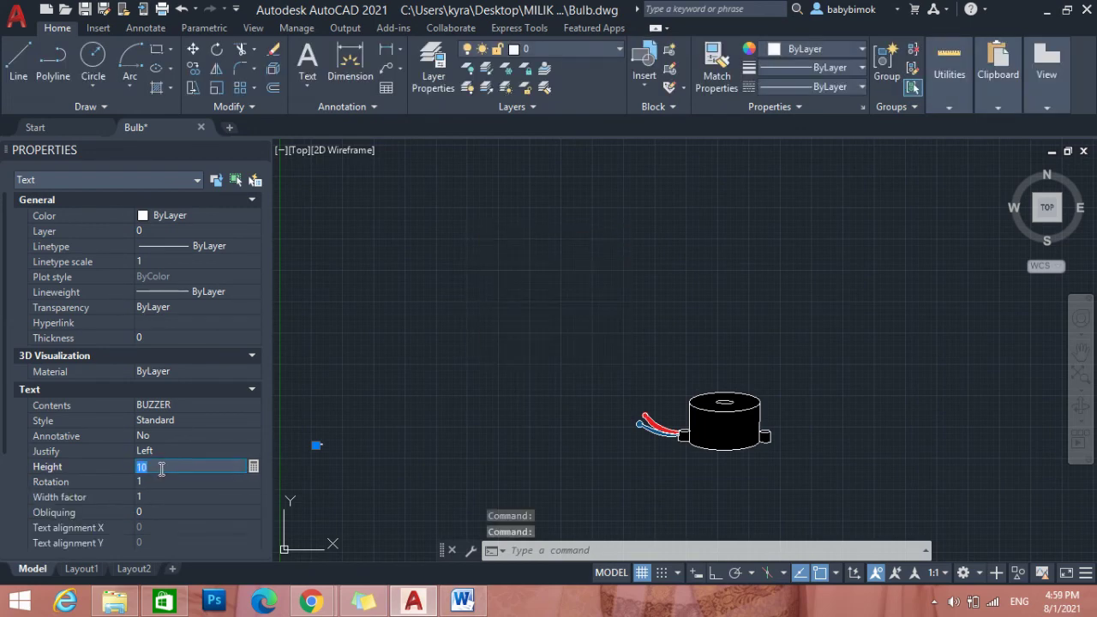
Set the BUZZER text's height to 100.
{"action": "type", "text": "100"}
{"action": "key", "text": "Return"}
{"action": "left_click", "coordinate": [457, 419]}
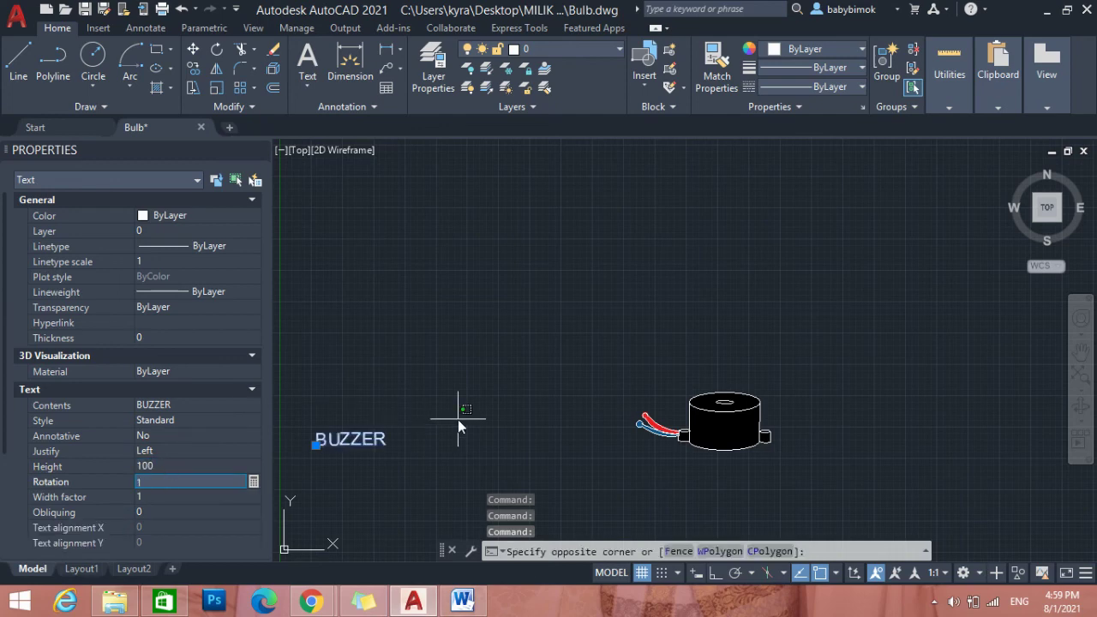
{"action": "key", "text": "Escape"}
Move the BUZZER text by its insertion point to just beside the buzzer's wire ends and clear the selection.
{"action": "left_click", "coordinate": [316, 444]}
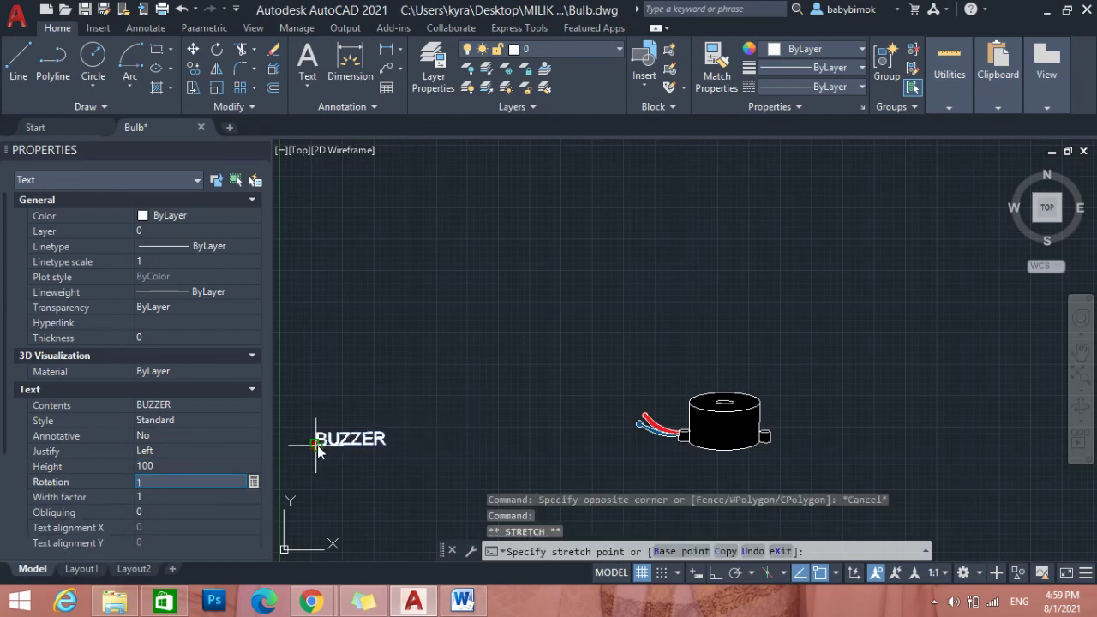
{"action": "left_click", "coordinate": [546, 433]}
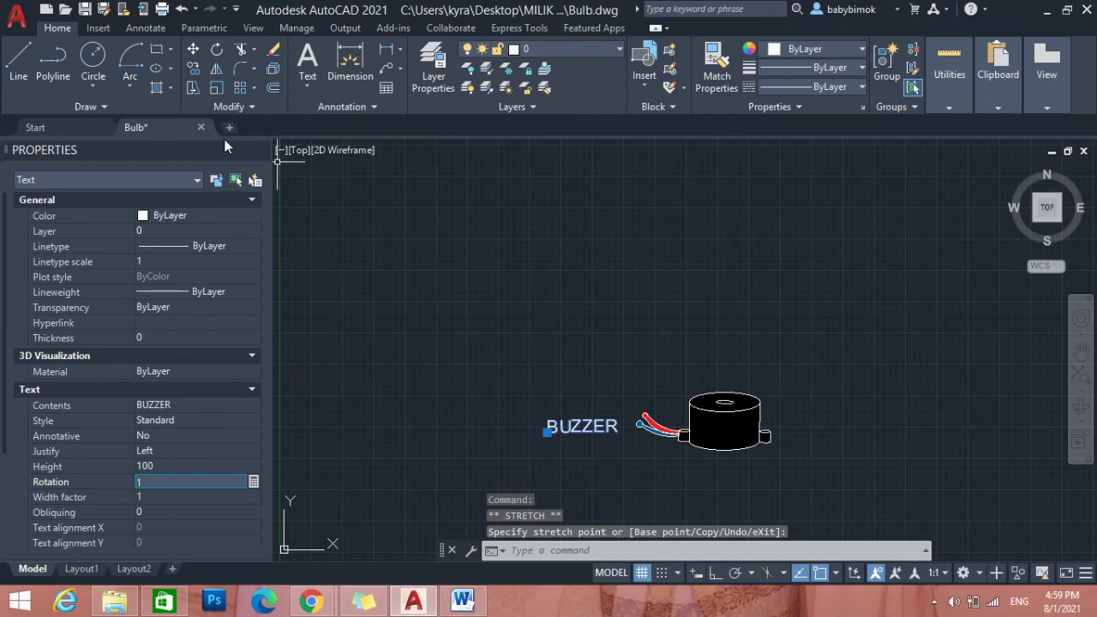
{"action": "left_click", "coordinate": [560, 293]}
{"action": "key", "text": "Escape"}
{"action": "key", "text": "Escape"}
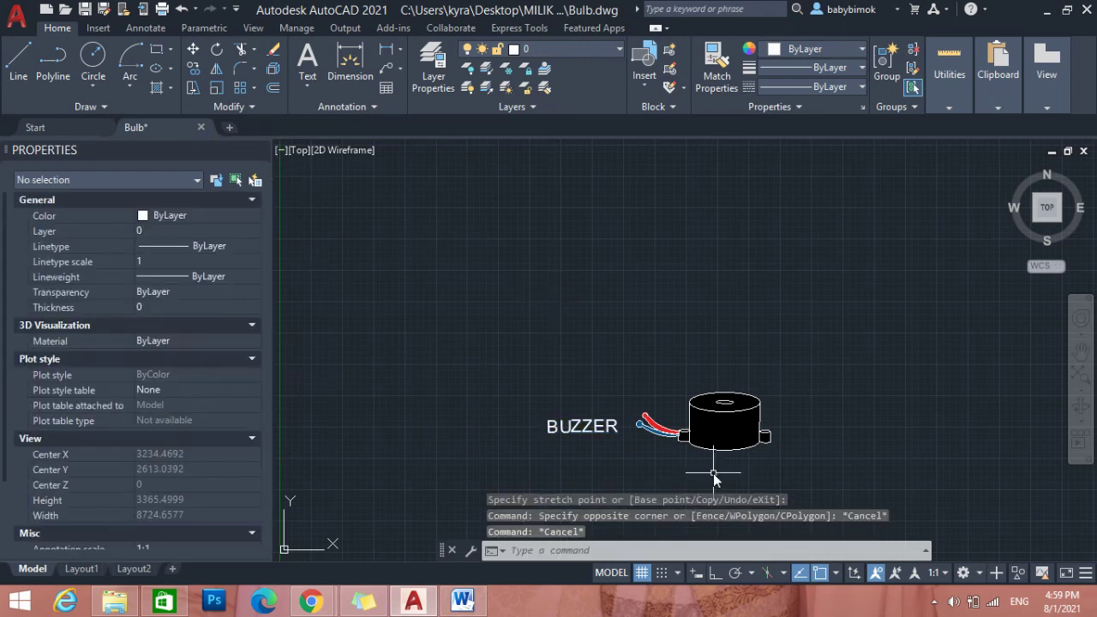
Check the labelled buzzer up close and save the Bulb drawing.
{"action": "scroll", "coordinate": [711, 470], "scroll_direction": "up", "scroll_amount": 6}
{"action": "scroll", "coordinate": [711, 469], "scroll_direction": "down", "scroll_amount": 5}
{"action": "scroll", "coordinate": [711, 470], "scroll_direction": "up", "scroll_amount": 2}
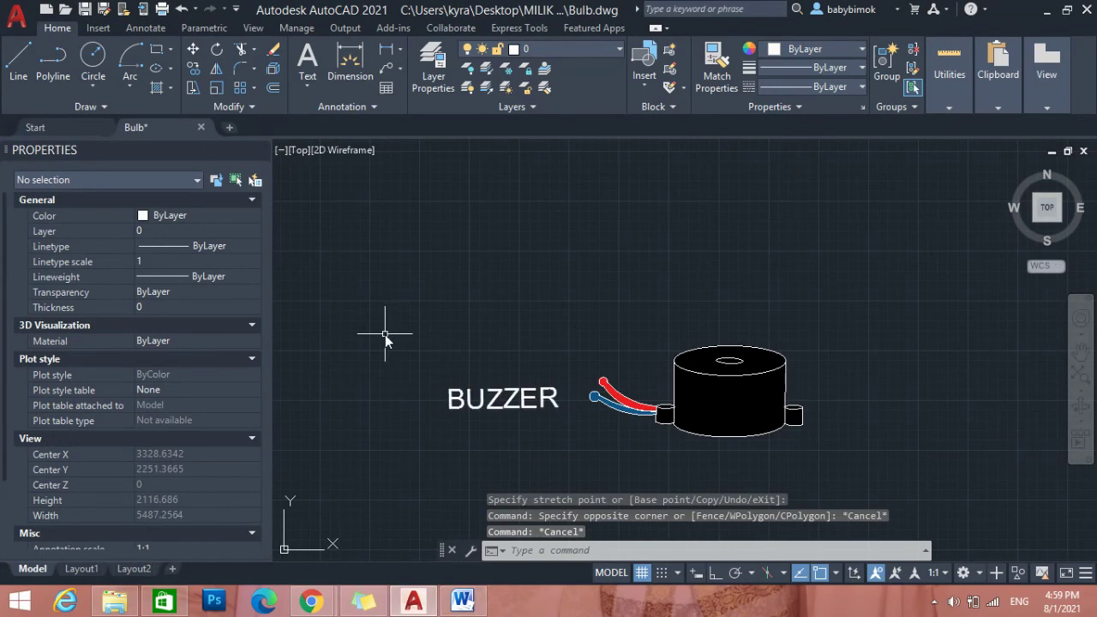
{"action": "left_click", "coordinate": [86, 10]}
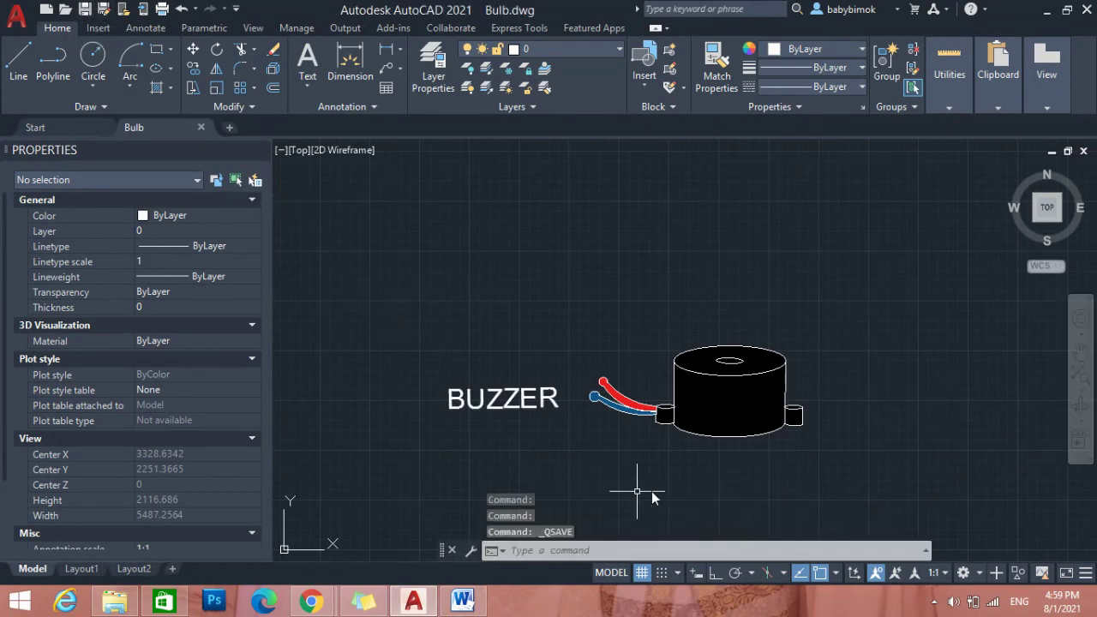
{"action": "left_click", "coordinate": [19, 21]}
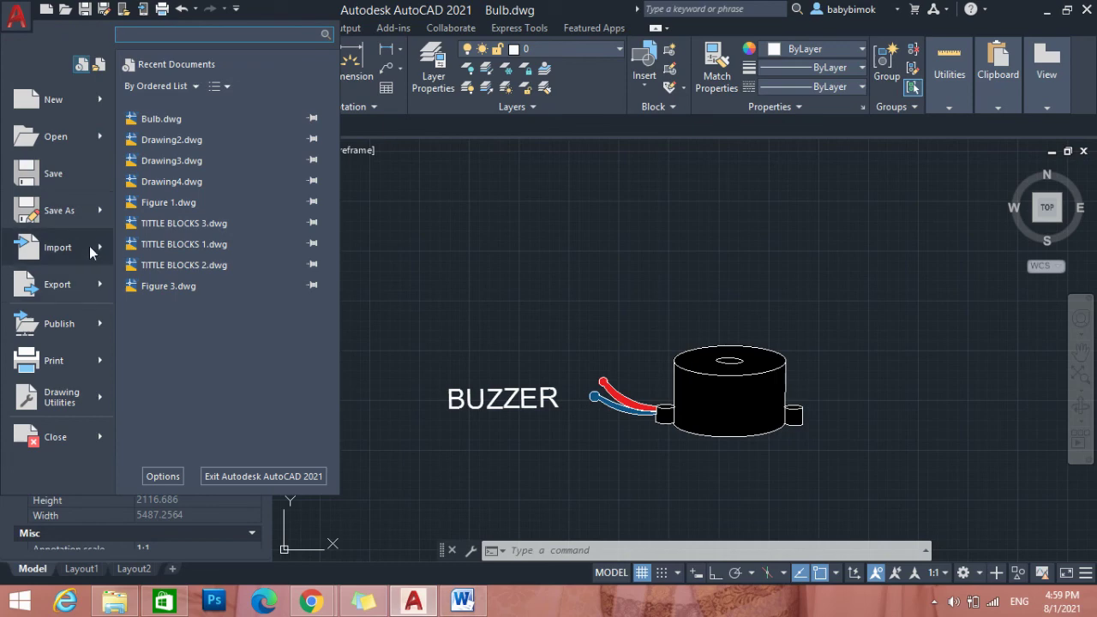
{"action": "mouse_move", "coordinate": [91, 249]}
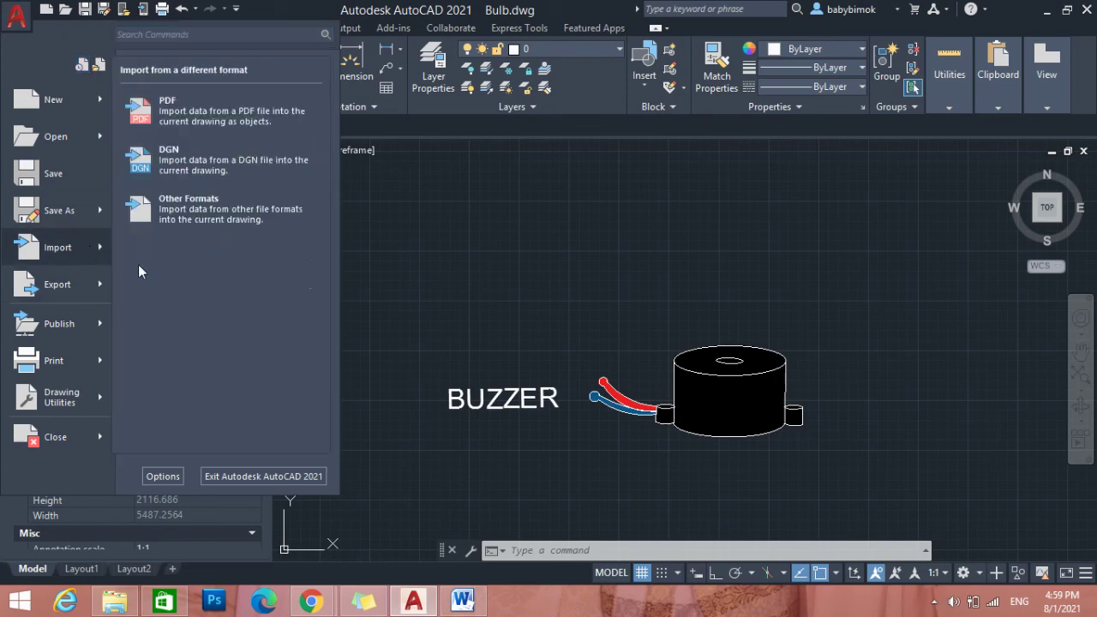
{"action": "left_click", "coordinate": [188, 127]}
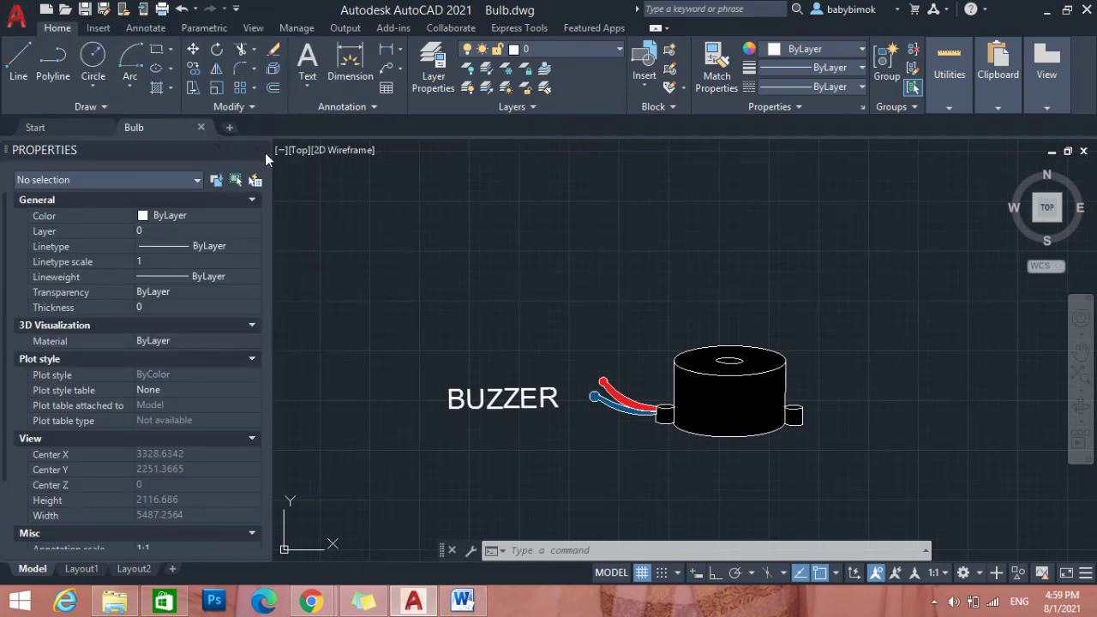